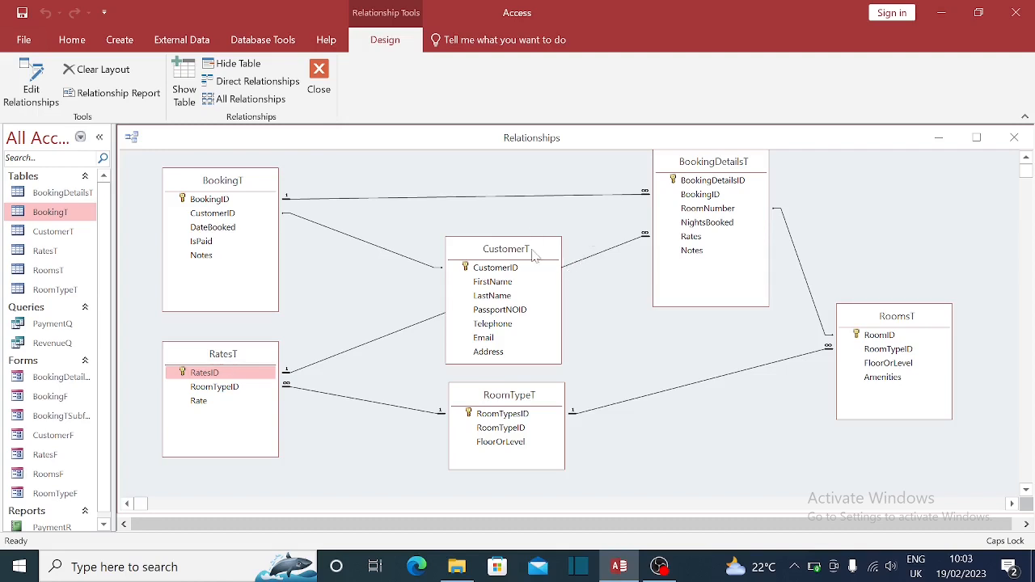
- Nudge CustomerT slightly left and relink its CustomerID to BookingT's CustomerID
{"action": "left_click", "coordinate": [532, 251]}
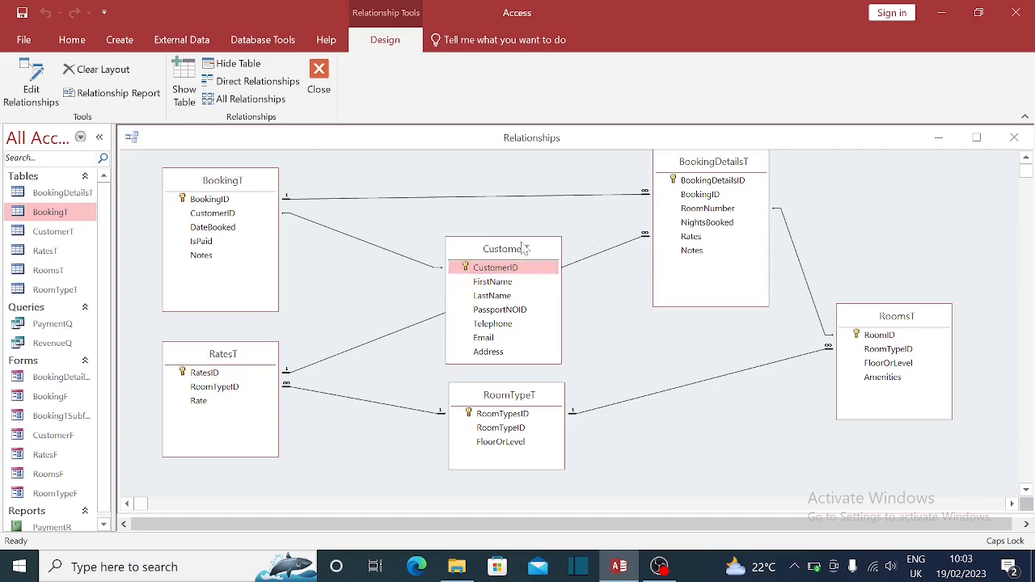
{"action": "left_click_drag", "start_coordinate": [530, 249], "coordinate": [520, 247]}
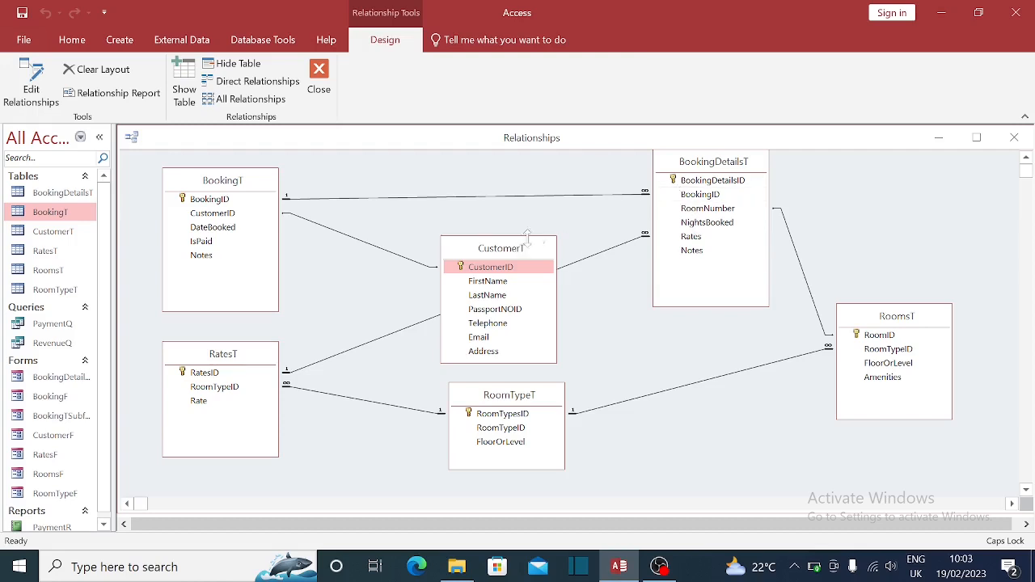
{"action": "left_click", "coordinate": [209, 213]}
{"action": "left_click", "coordinate": [237, 230]}
{"action": "left_click", "coordinate": [227, 243]}
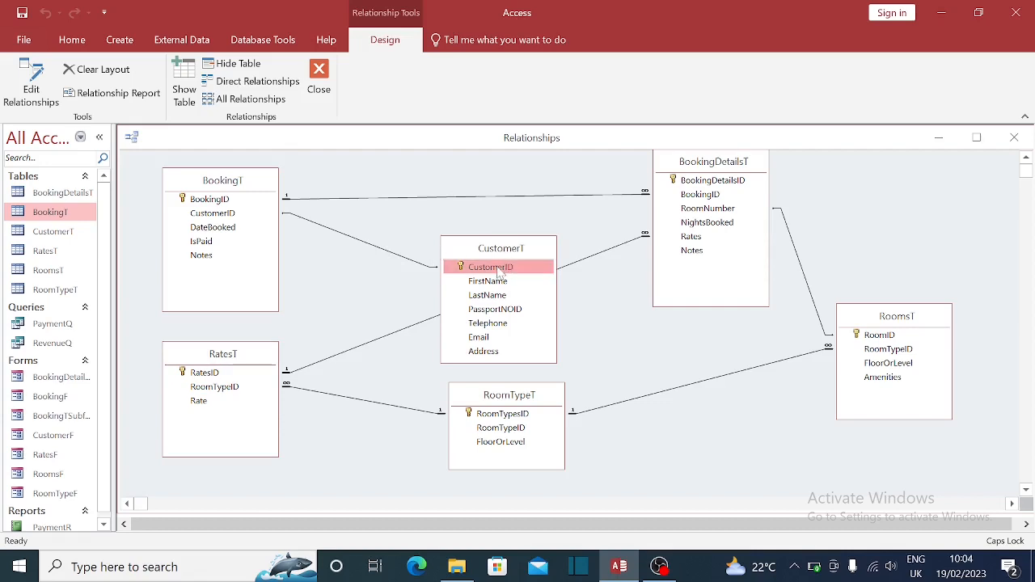
{"action": "left_click_drag", "start_coordinate": [499, 272], "coordinate": [229, 216]}
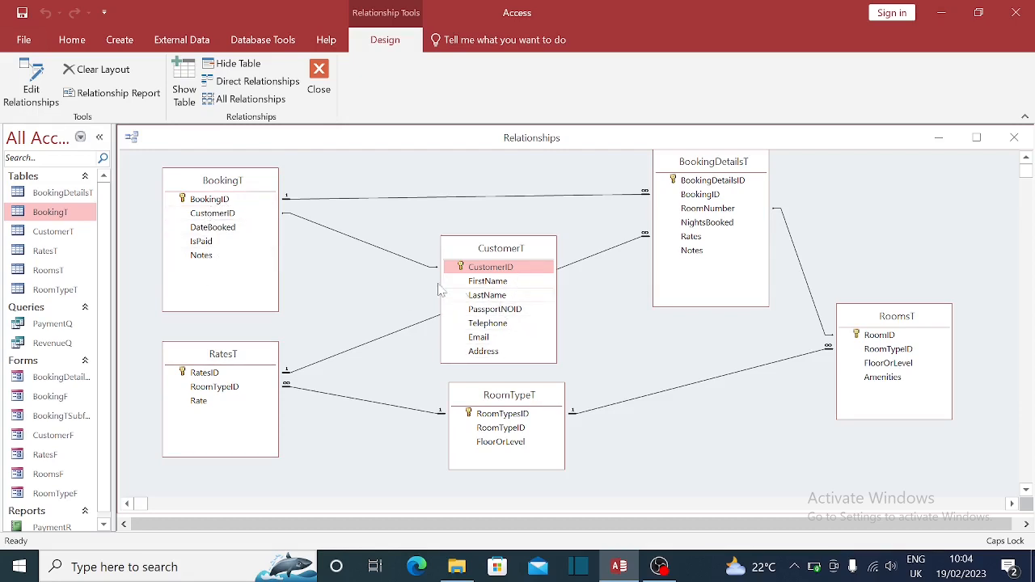
{"action": "left_click", "coordinate": [549, 272]}
- Close Relationships saving the layout, then view CustomerT's design and close it
{"action": "left_click", "coordinate": [1016, 141]}
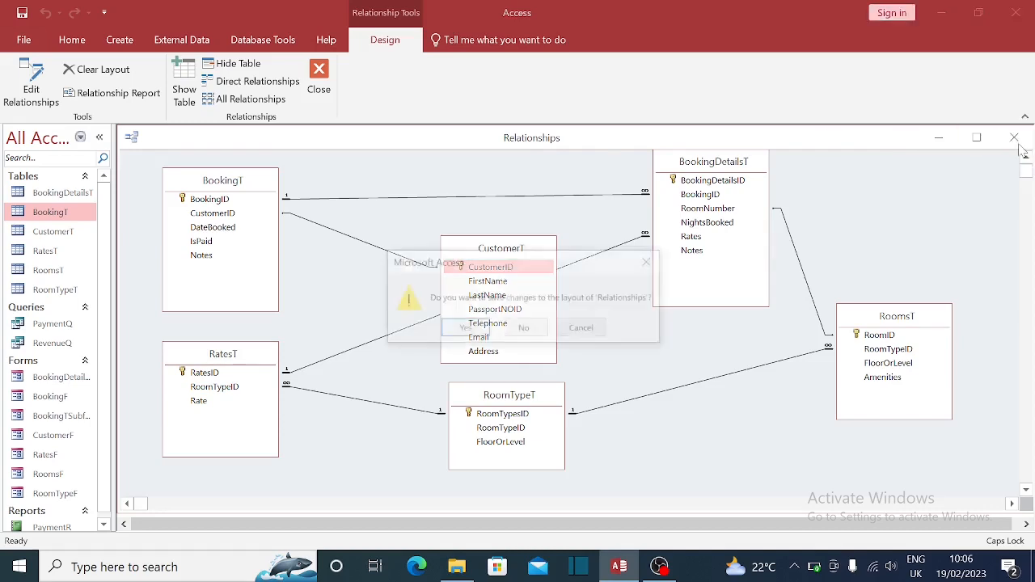
{"action": "left_click", "coordinate": [465, 328]}
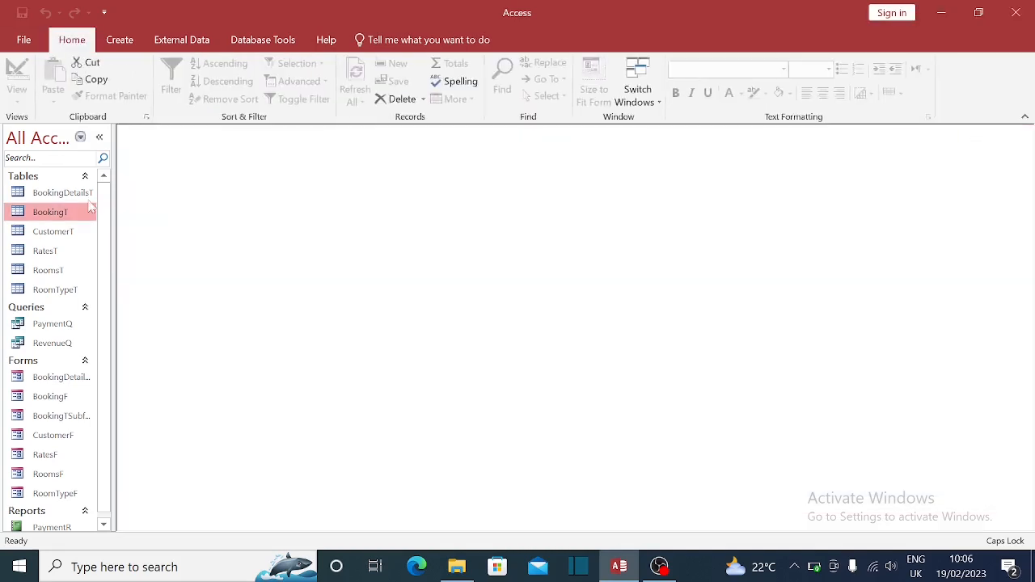
{"action": "right_click", "coordinate": [57, 233]}
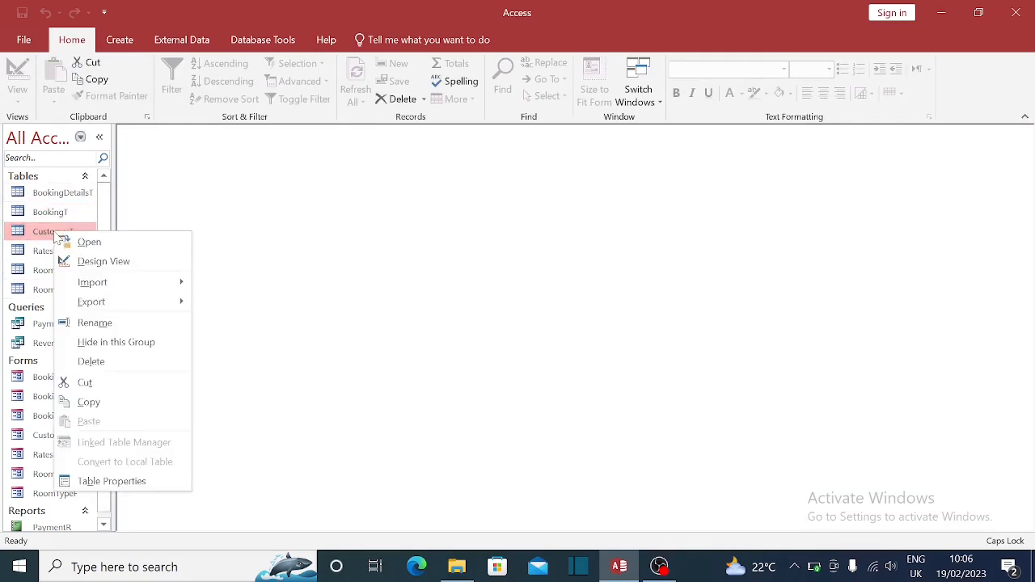
{"action": "left_click", "coordinate": [98, 261]}
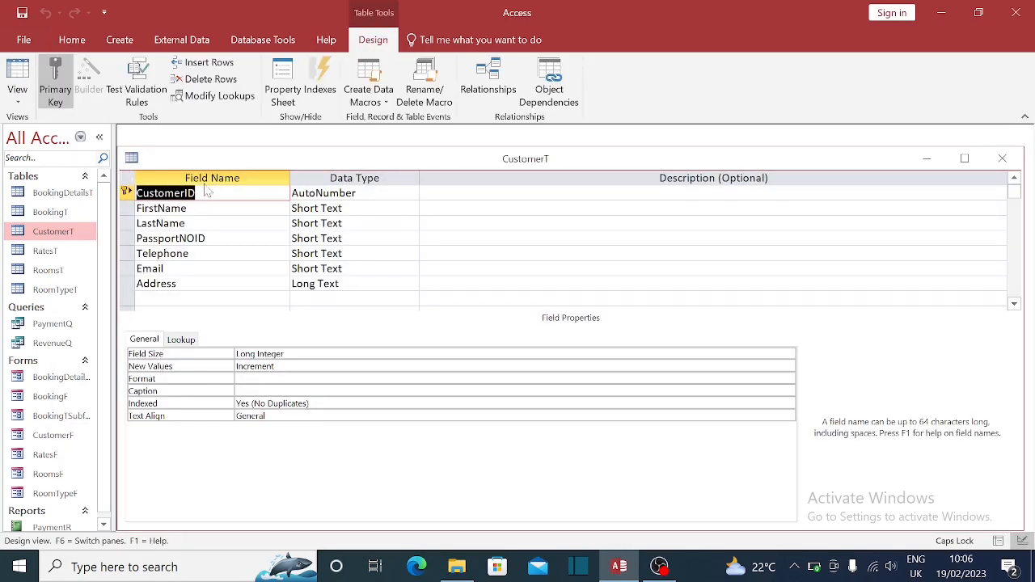
{"action": "left_click", "coordinate": [1002, 158]}
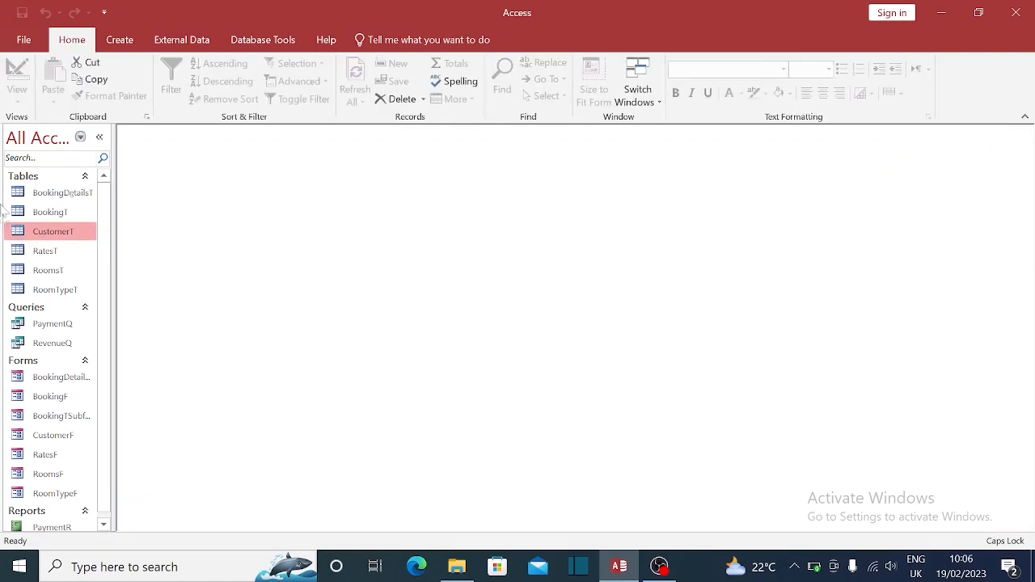
- Open CustomerT and widen the Email column so the full address fits
{"action": "double_click", "coordinate": [66, 234]}
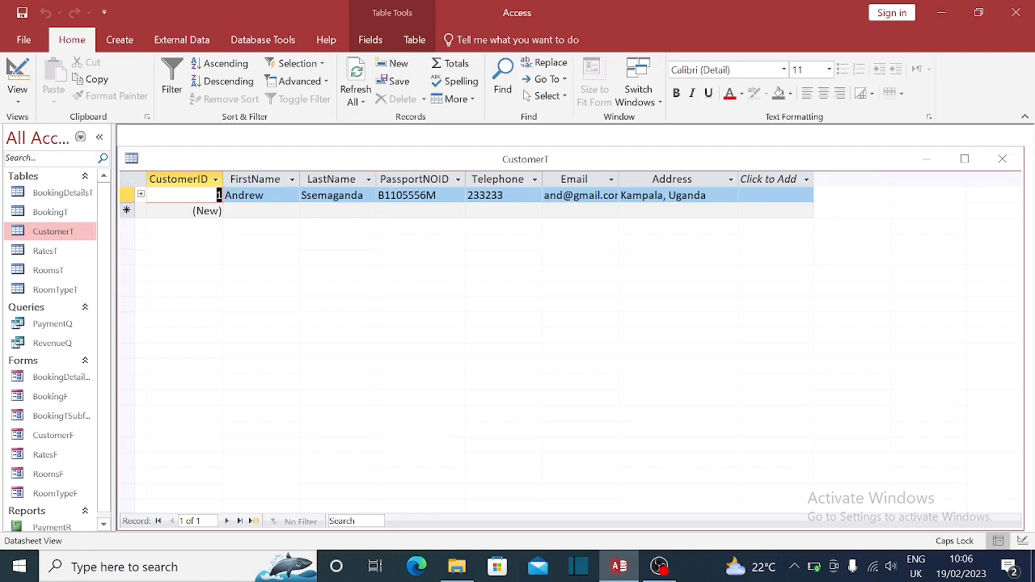
{"action": "left_click", "coordinate": [264, 196]}
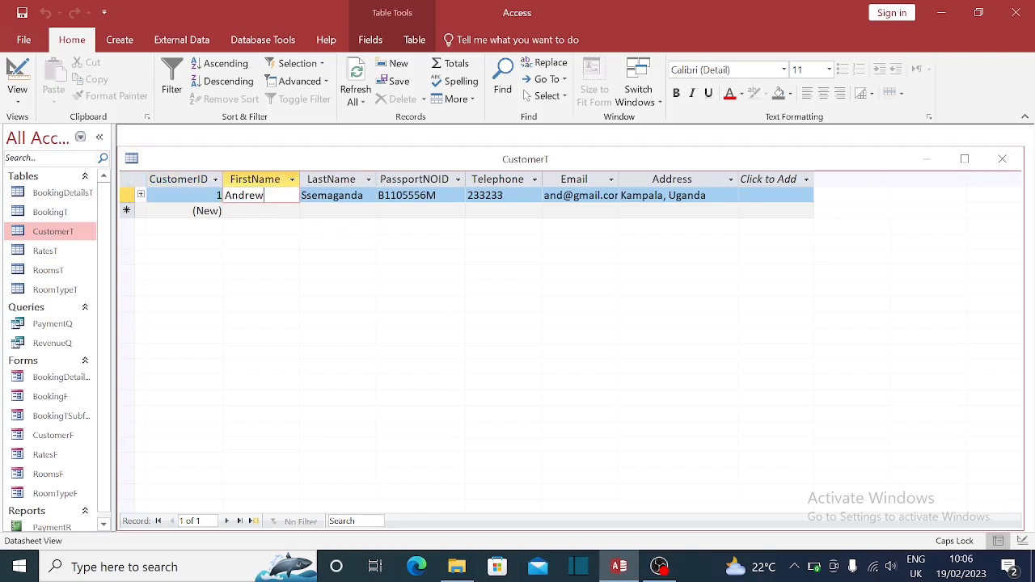
{"action": "left_click", "coordinate": [438, 195]}
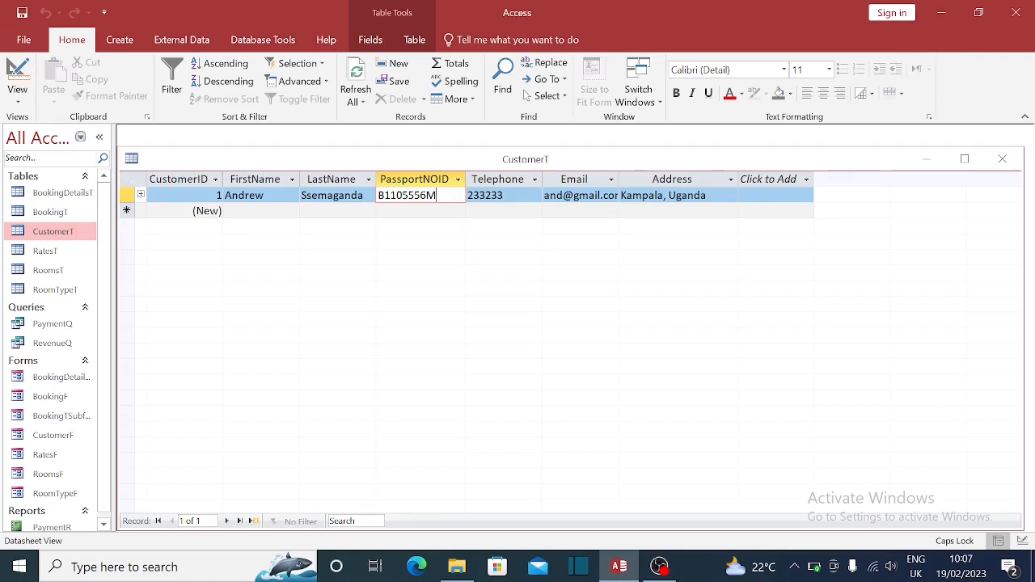
{"action": "left_click", "coordinate": [504, 196]}
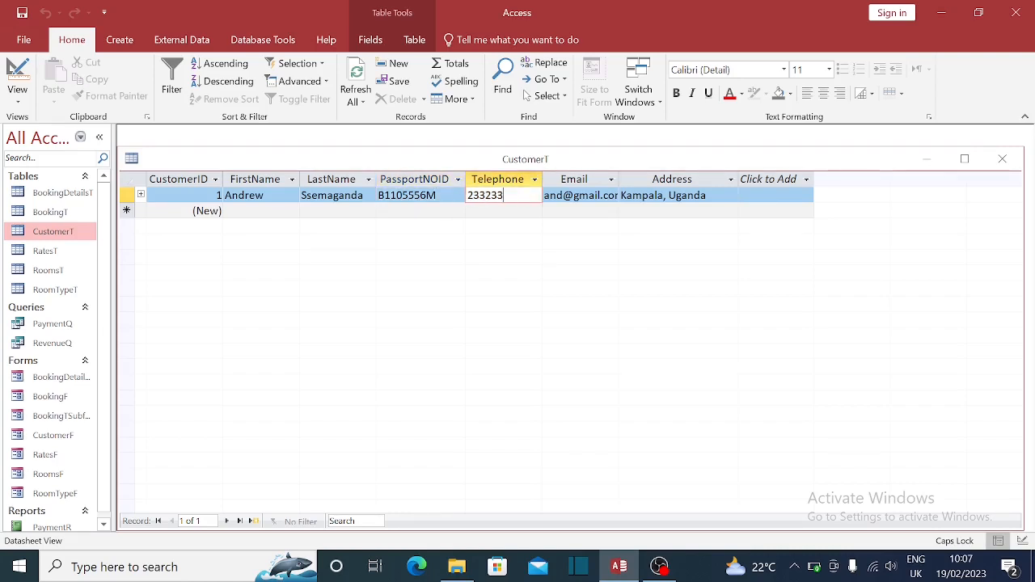
{"action": "left_click_drag", "start_coordinate": [620, 179], "coordinate": [639, 179]}
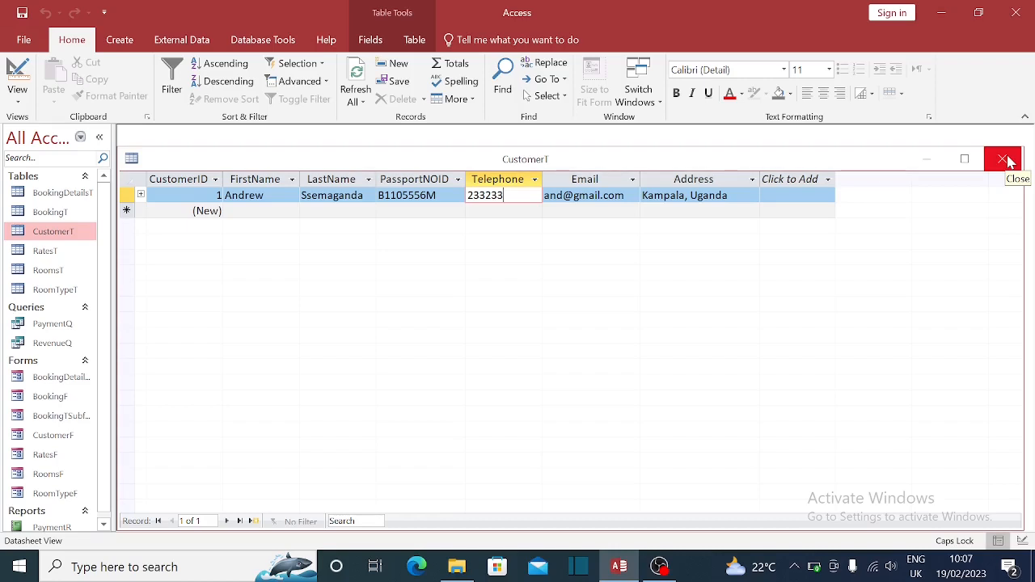
- Expand and collapse the customer's bookings subdatasheet, then close CustomerT saving its layout
{"action": "left_click", "coordinate": [140, 195]}
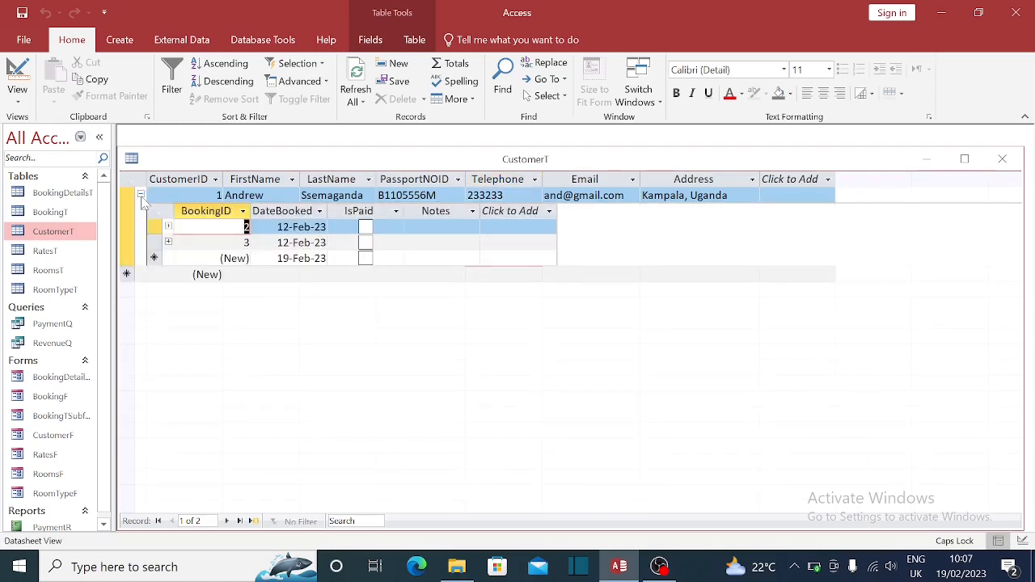
{"action": "left_click", "coordinate": [141, 195]}
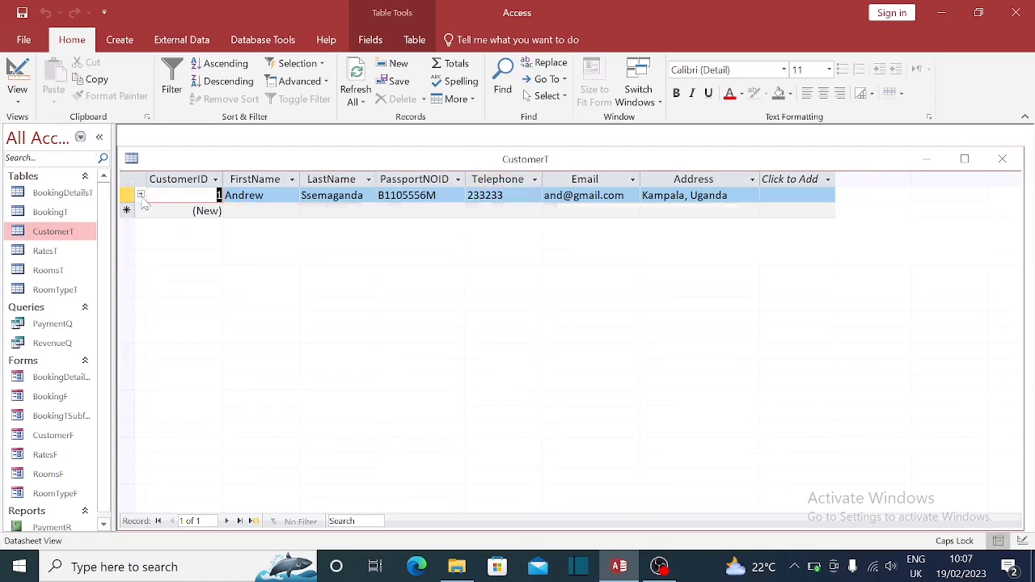
{"action": "left_click", "coordinate": [1010, 166]}
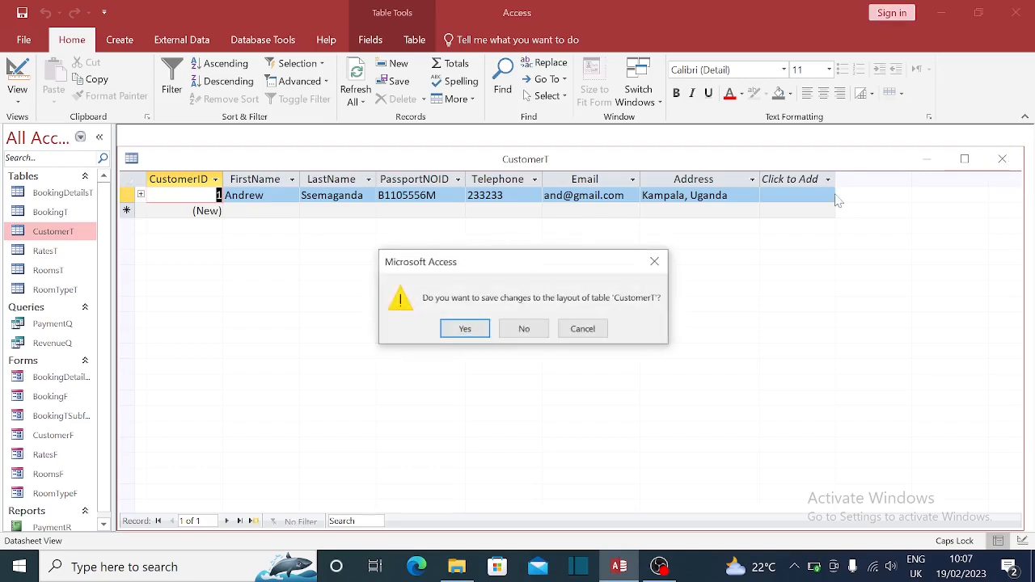
{"action": "left_click", "coordinate": [482, 332]}
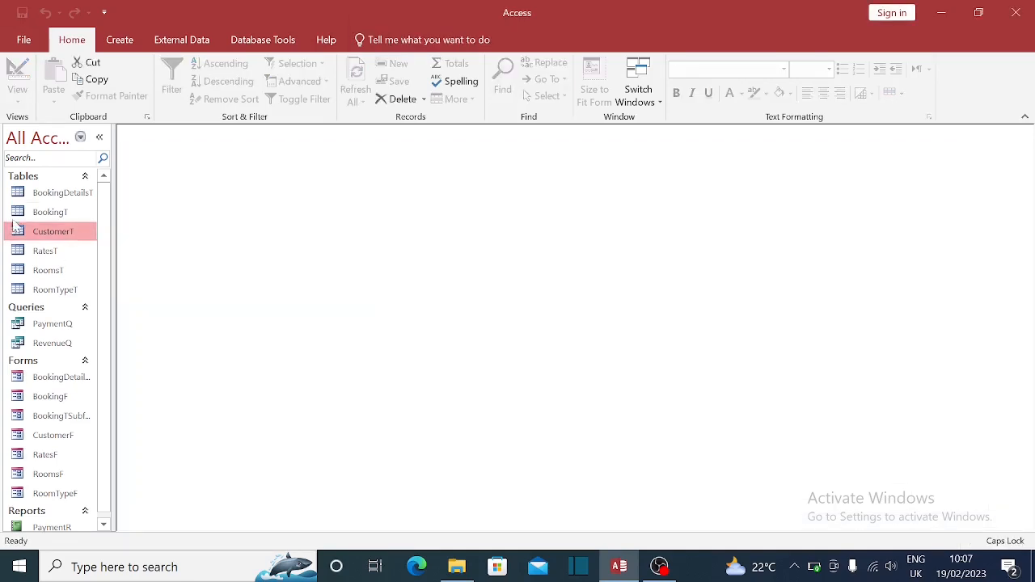
{"action": "left_click", "coordinate": [49, 215]}
{"action": "double_click", "coordinate": [49, 213]}
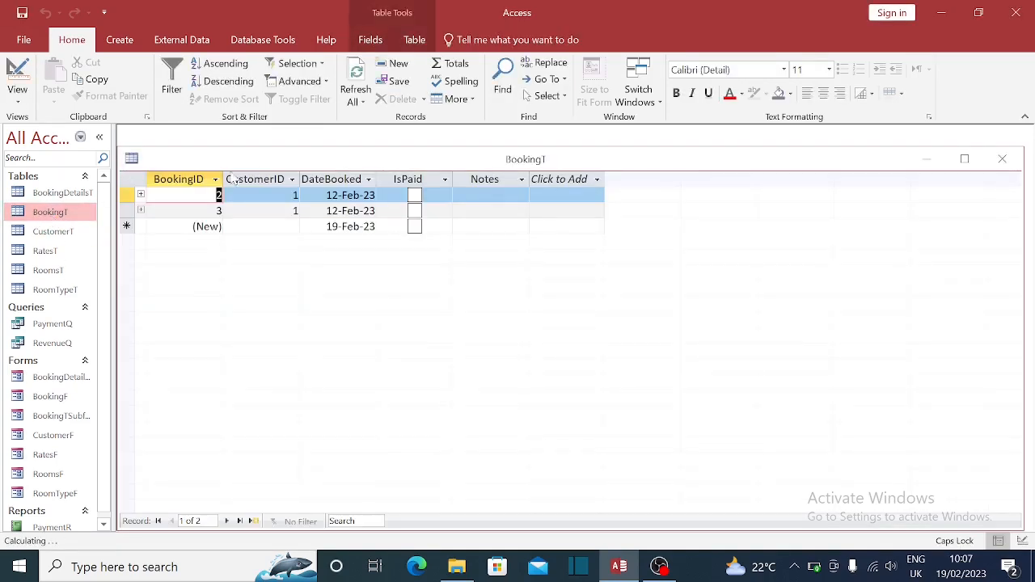
{"action": "left_click", "coordinate": [140, 196]}
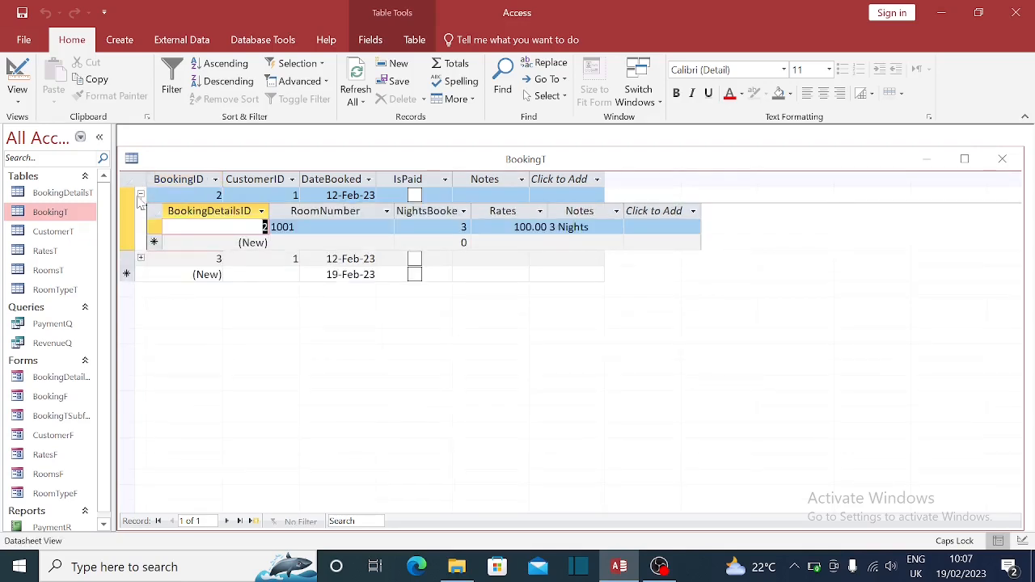
{"action": "left_click", "coordinate": [141, 195]}
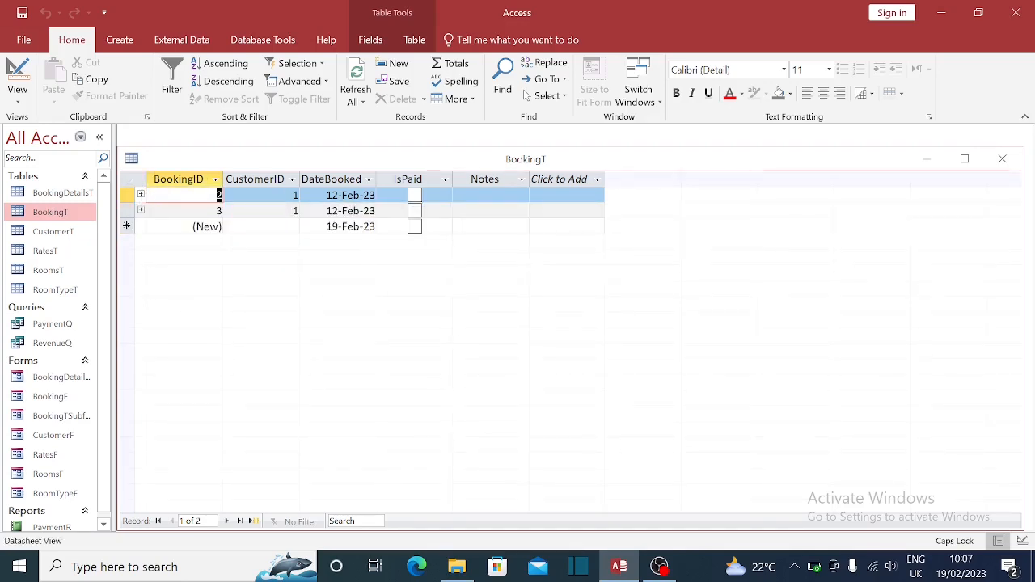
{"action": "left_click", "coordinate": [1002, 159]}
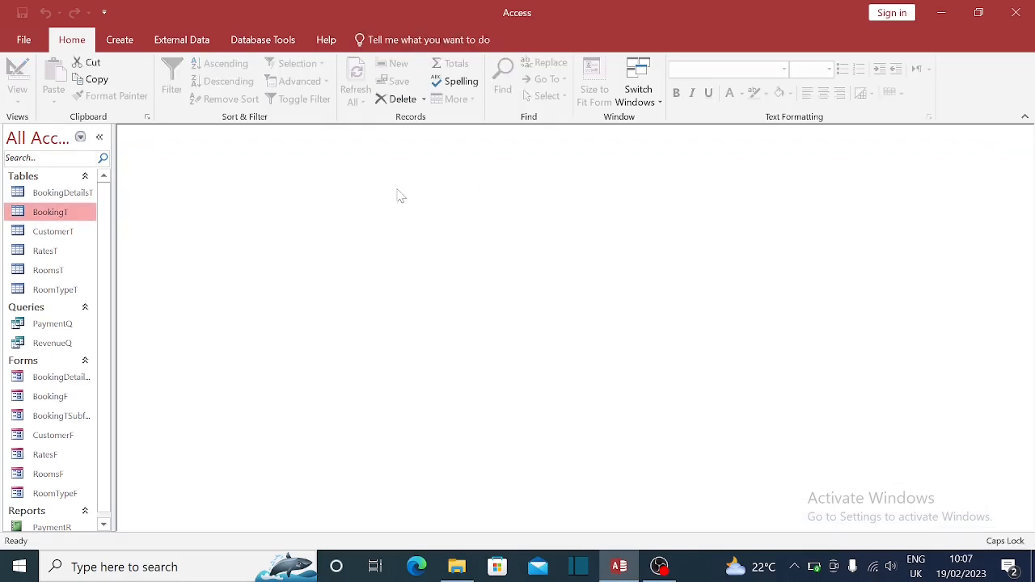
{"action": "double_click", "coordinate": [78, 192]}
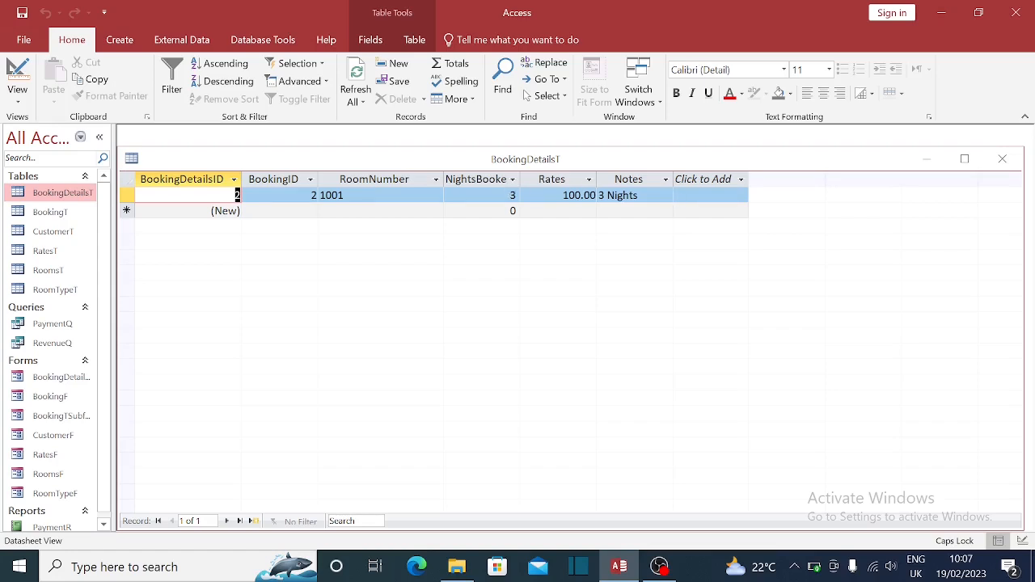
{"action": "left_click", "coordinate": [1003, 163]}
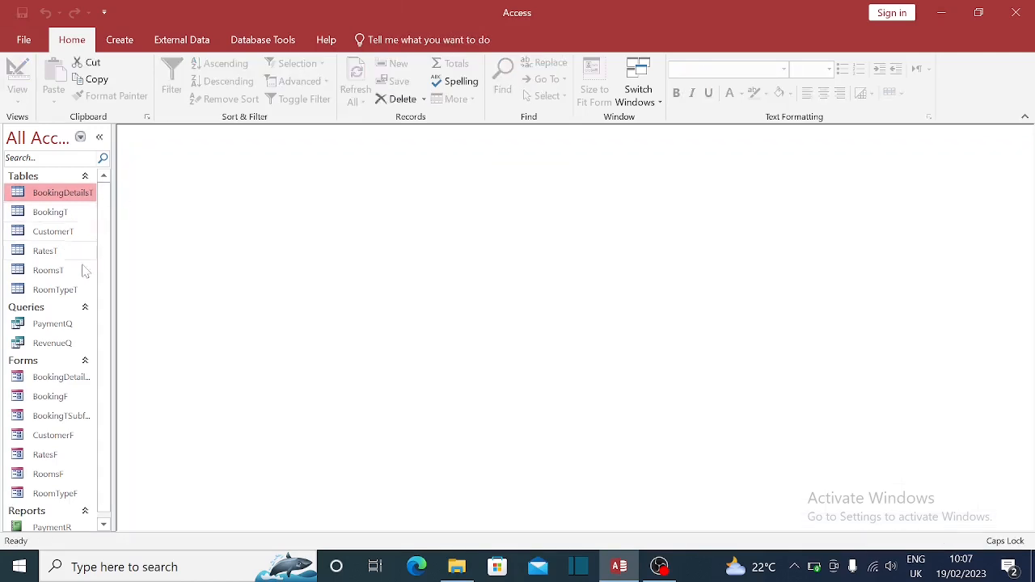
- Step through RatesT's six room-type rates, Single 100 to Presidential Suites 500, then close it
{"action": "double_click", "coordinate": [47, 251]}
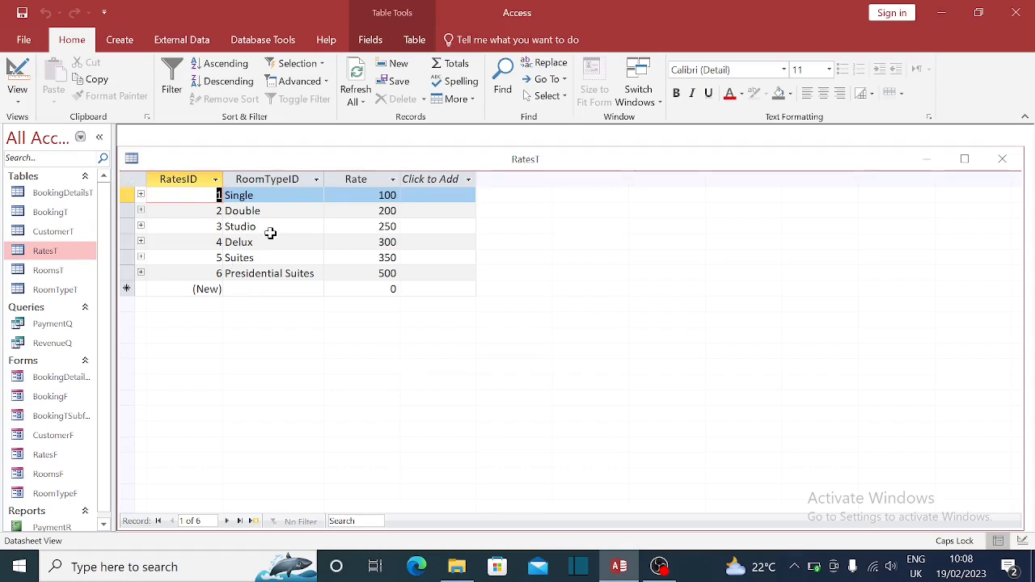
{"action": "left_click", "coordinate": [268, 195]}
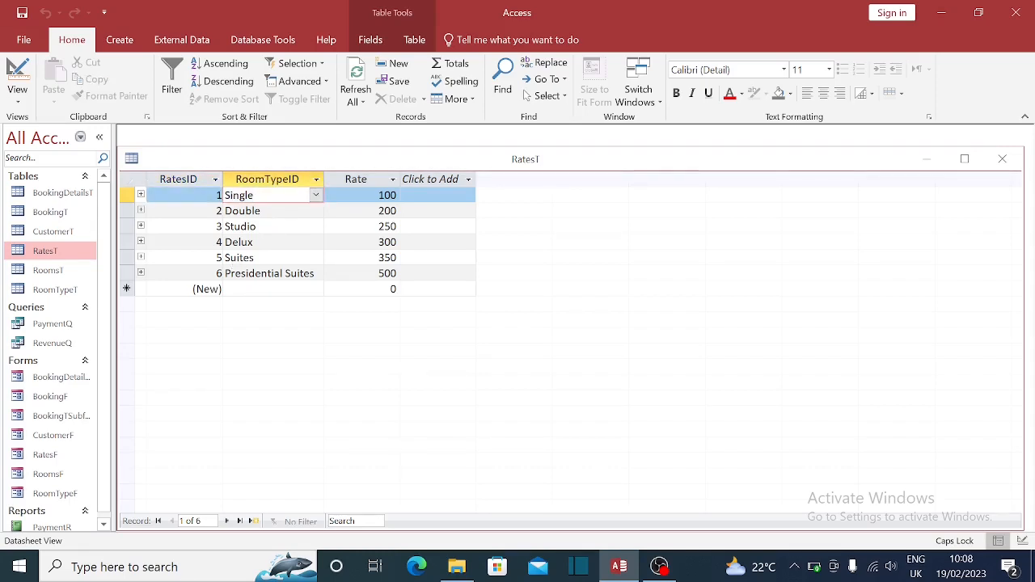
{"action": "key", "text": "Down"}
{"action": "key", "text": "Down"}
{"action": "key", "text": "Down"}
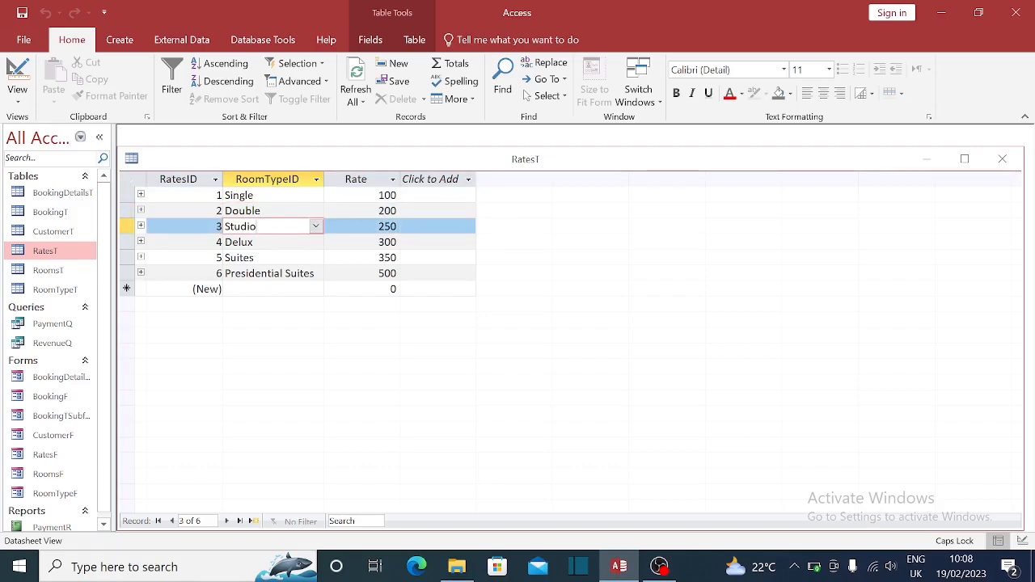
{"action": "key", "text": "Down"}
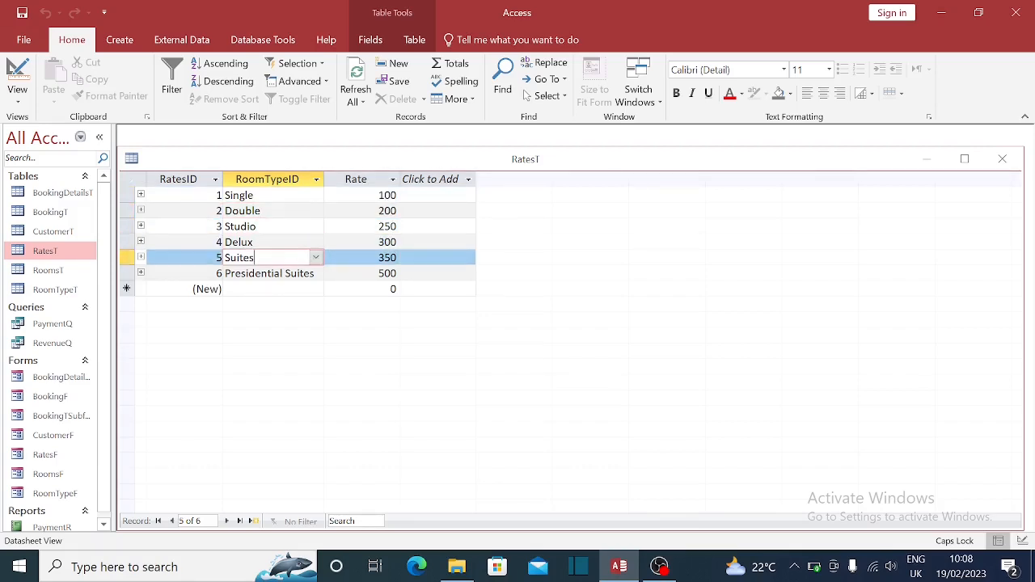
{"action": "left_click", "coordinate": [317, 274]}
{"action": "left_click", "coordinate": [373, 195]}
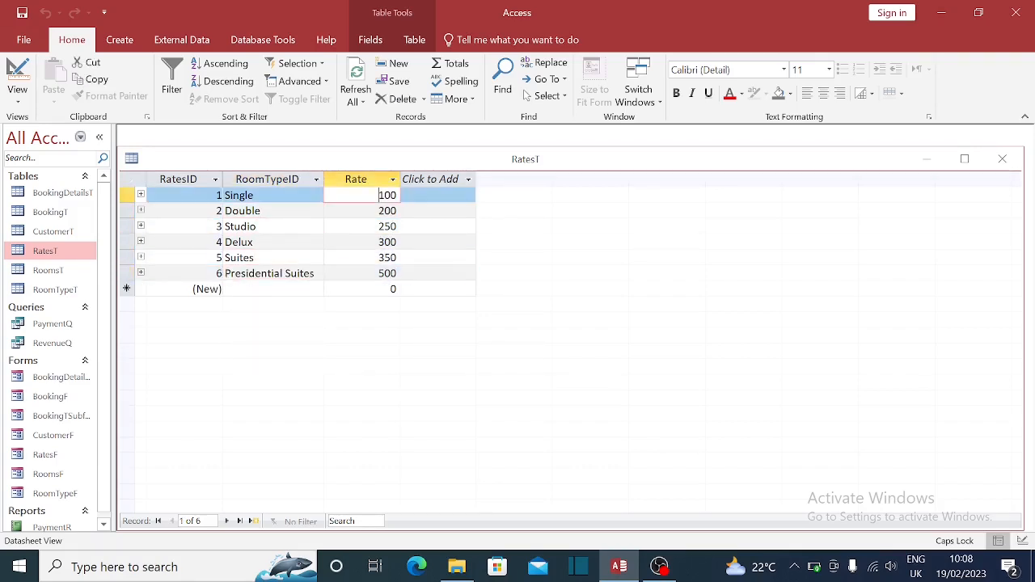
{"action": "key", "text": "Down"}
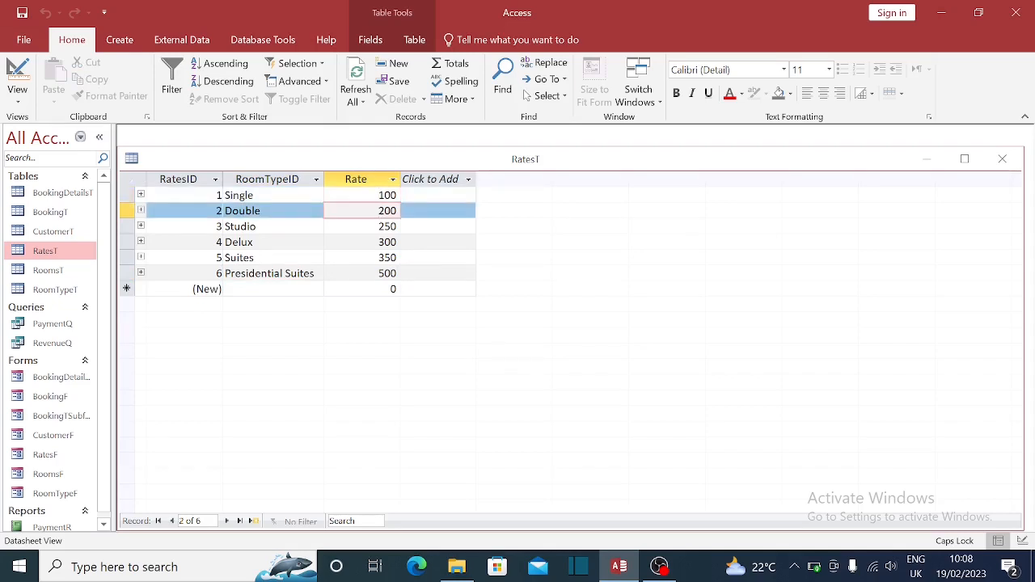
{"action": "key", "text": "Up"}
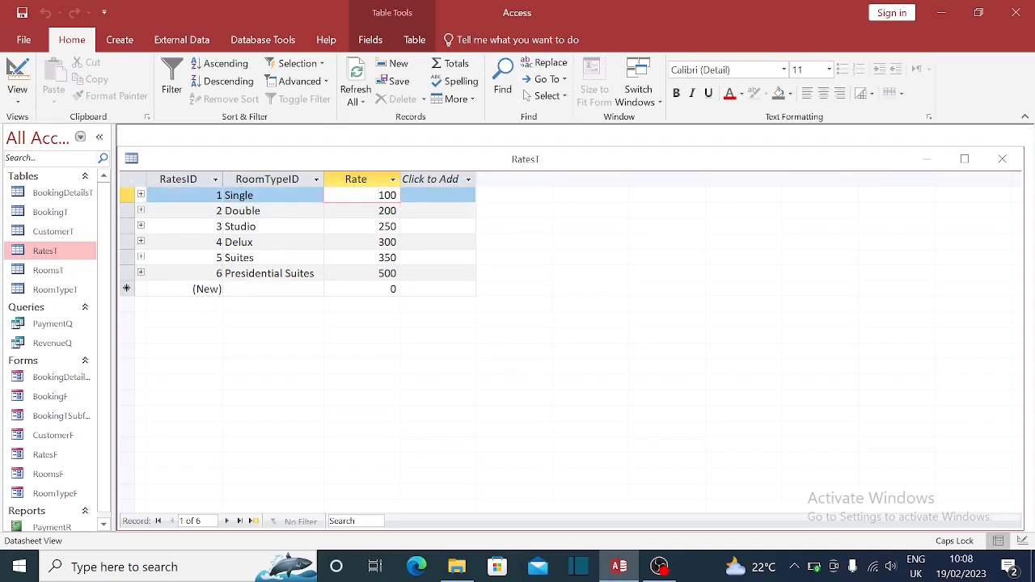
{"action": "key", "text": "Down"}
{"action": "key", "text": "Down"}
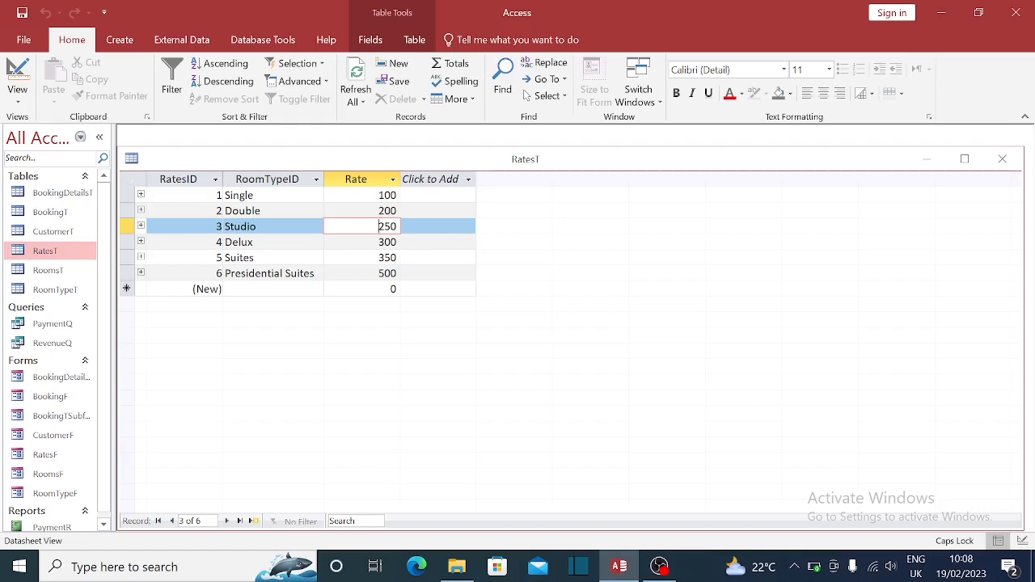
{"action": "key", "text": "Down"}
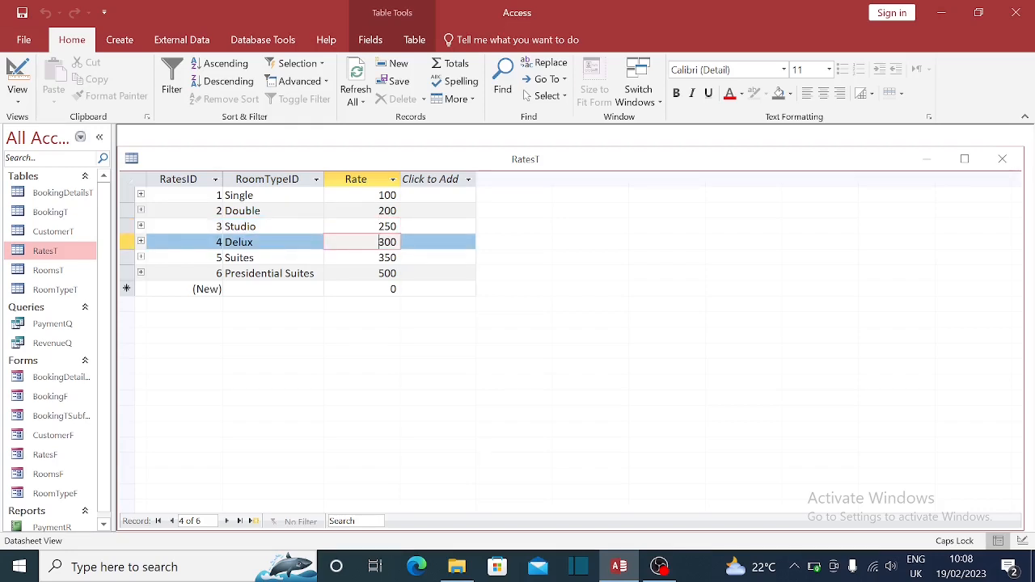
{"action": "key", "text": "Down"}
{"action": "key", "text": "Down"}
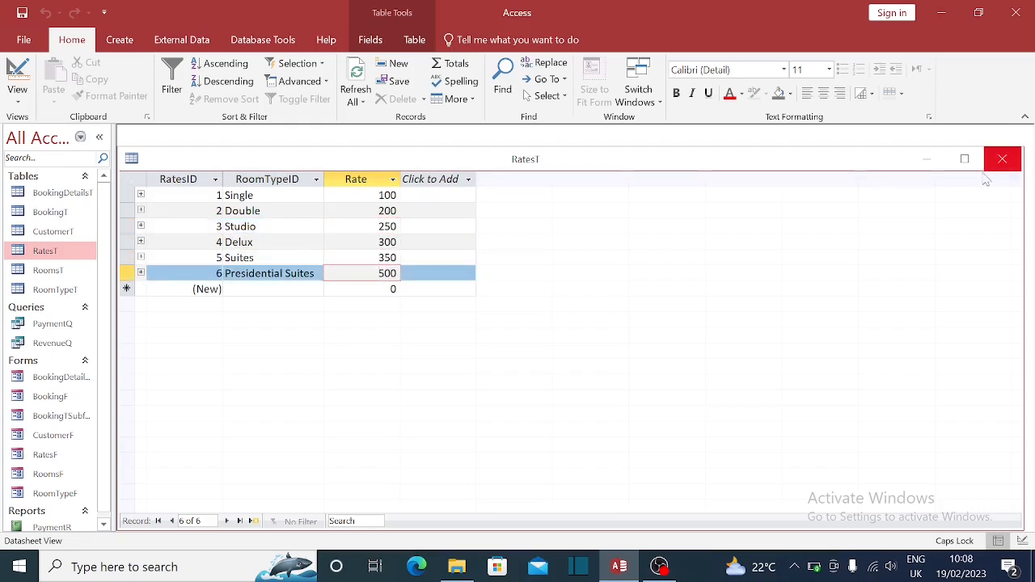
{"action": "left_click", "coordinate": [1000, 161]}
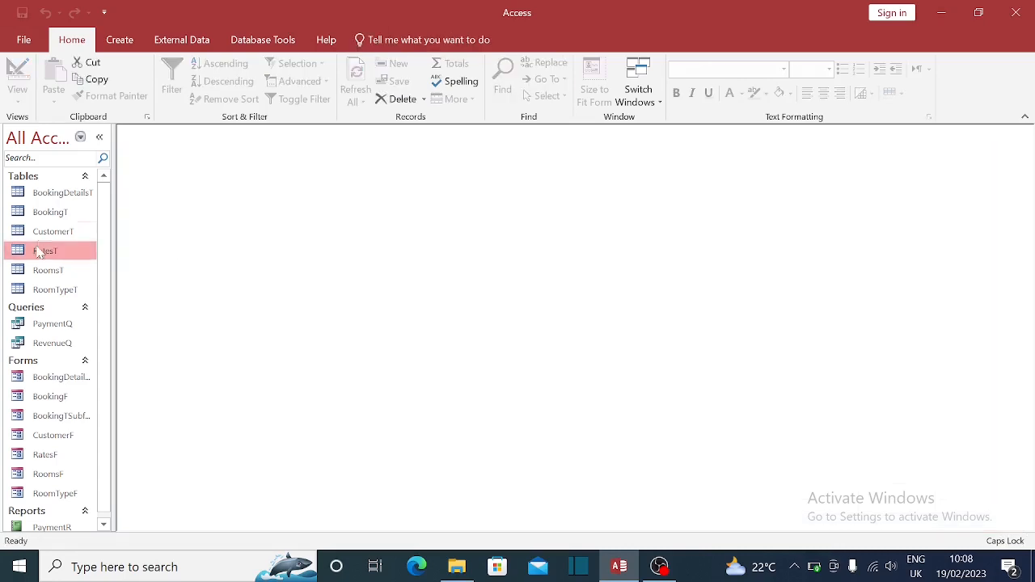
{"action": "double_click", "coordinate": [48, 270]}
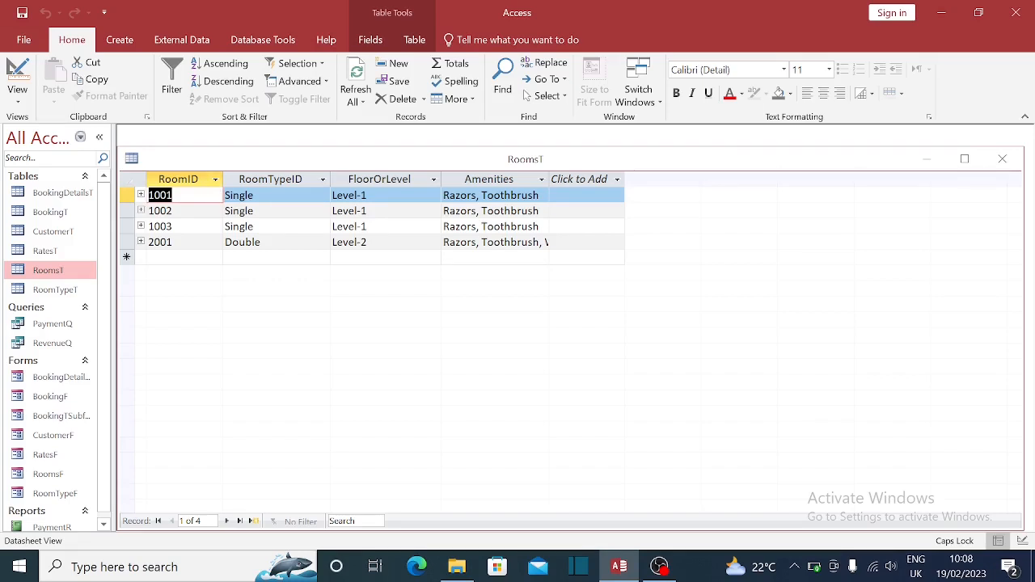
{"action": "left_click", "coordinate": [176, 195]}
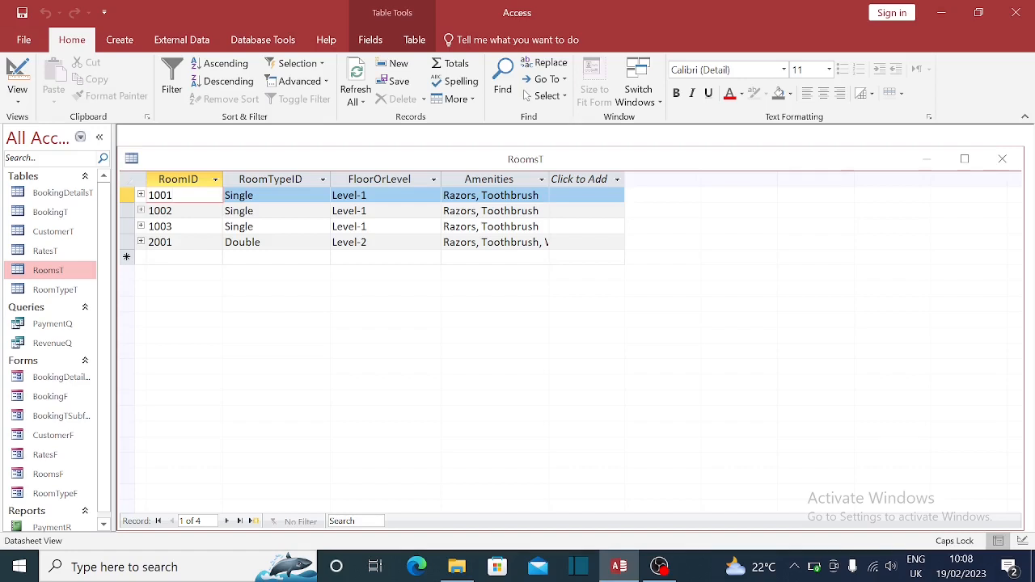
{"action": "left_click", "coordinate": [300, 197]}
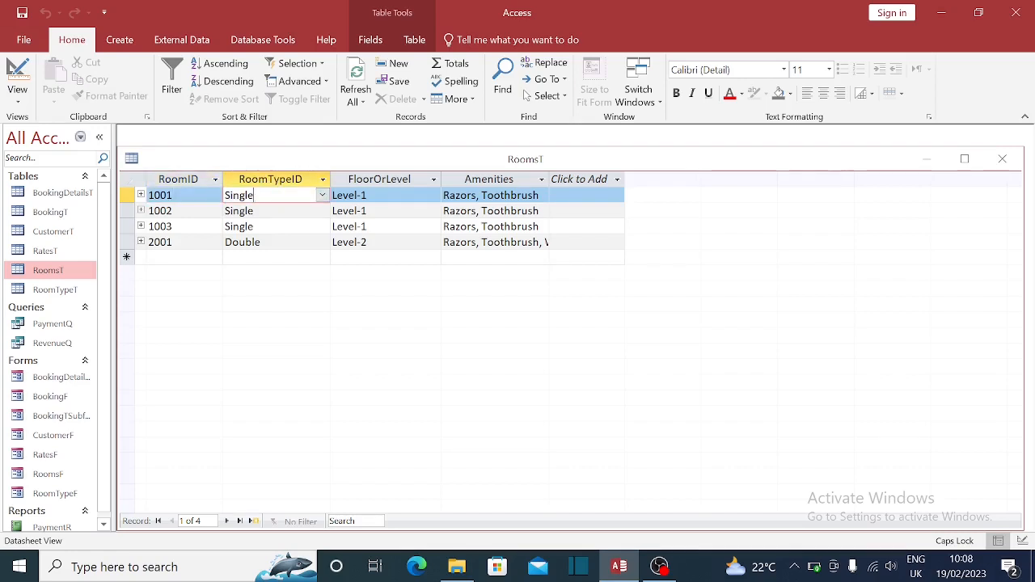
{"action": "left_click", "coordinate": [323, 196]}
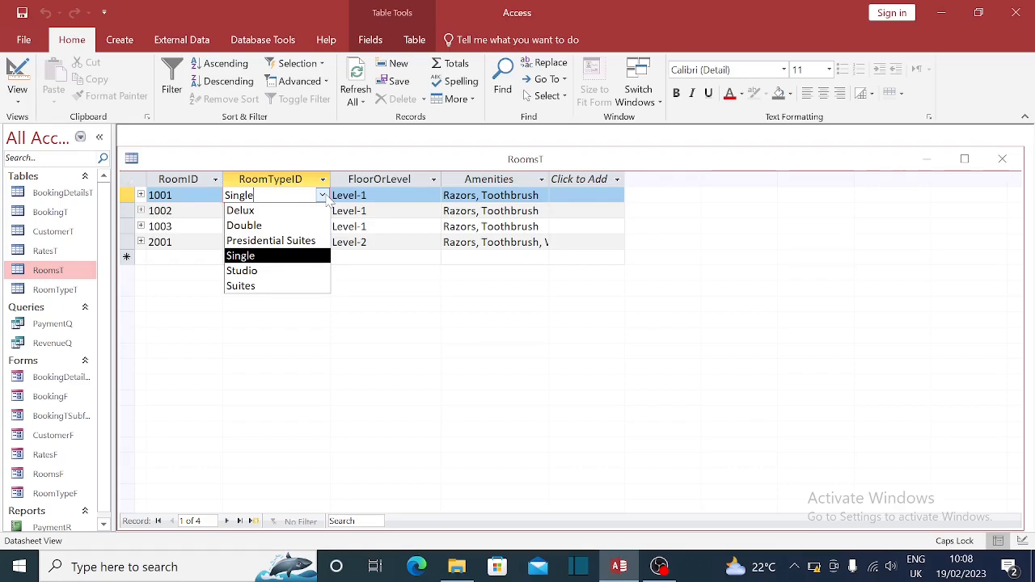
{"action": "left_click", "coordinate": [323, 198]}
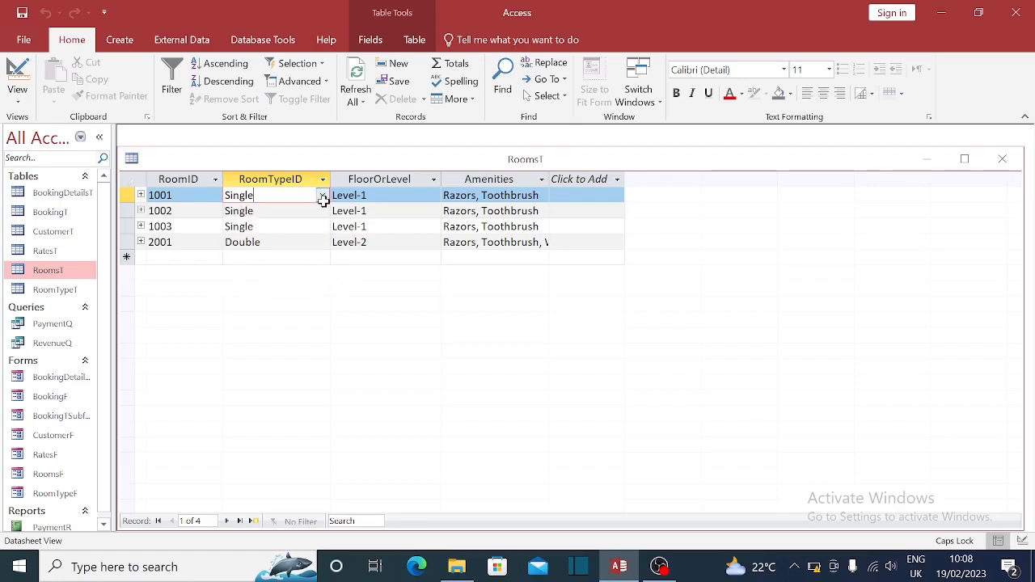
{"action": "key", "text": "Tab"}
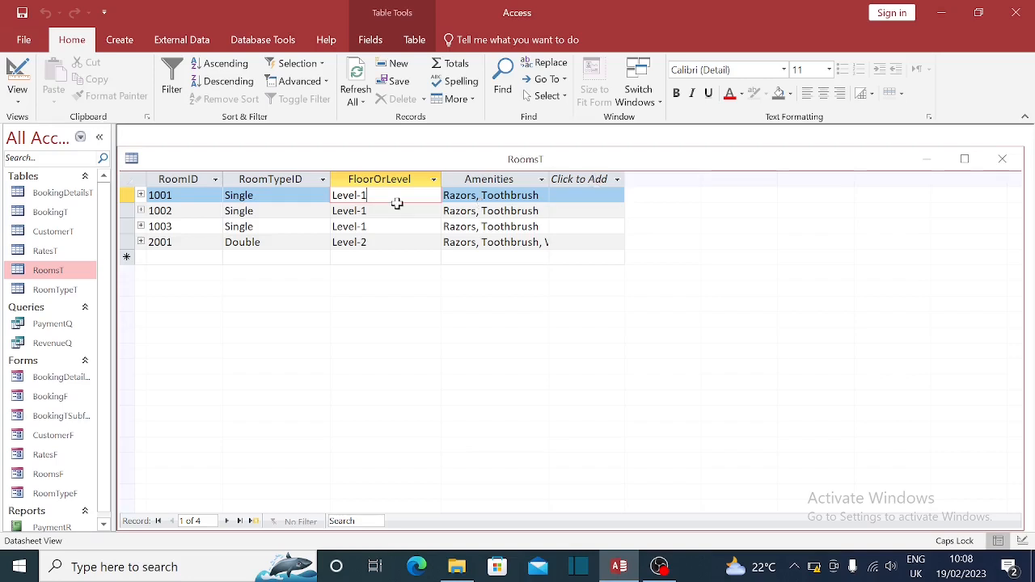
{"action": "left_click", "coordinate": [1004, 161]}
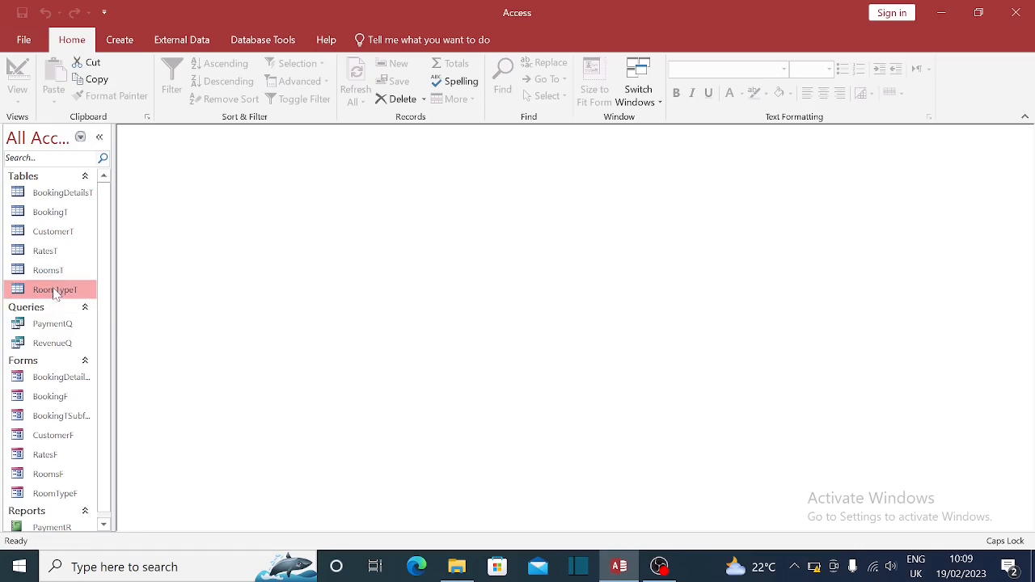
- Review RoomTypeT's records from Single to Presidential Suites, then close it
{"action": "double_click", "coordinate": [55, 291]}
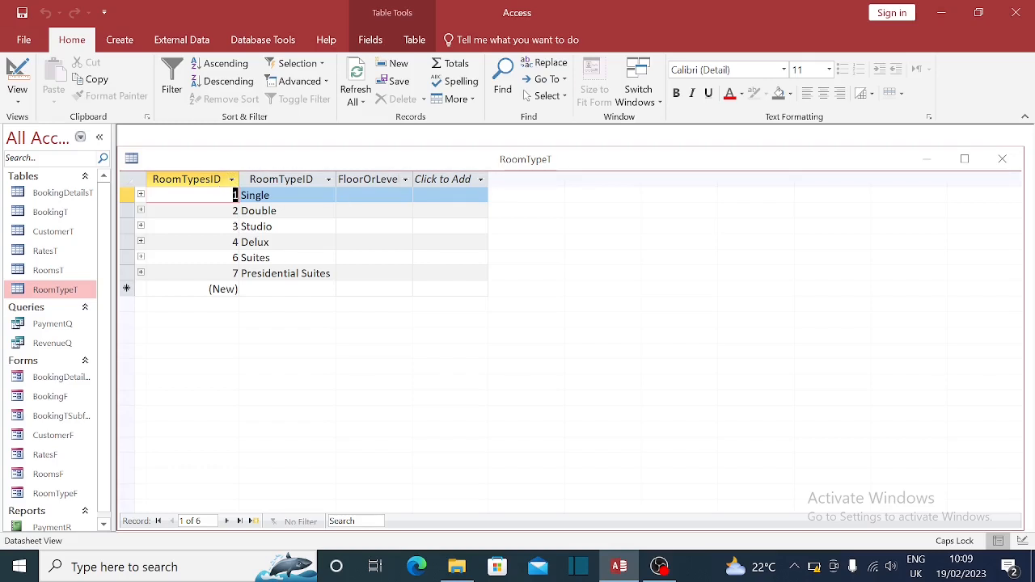
{"action": "left_click", "coordinate": [357, 204]}
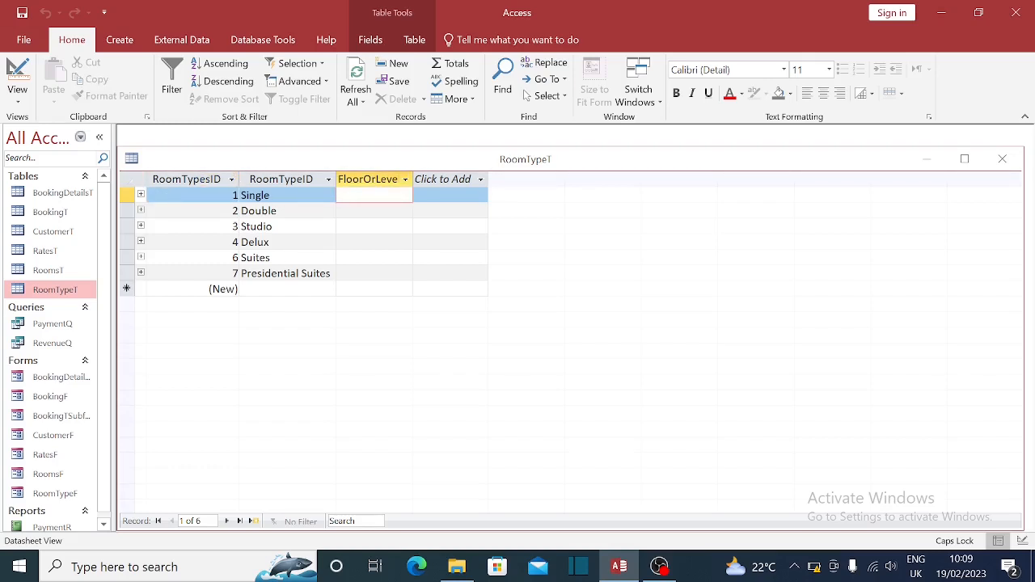
{"action": "key", "text": "Down"}
{"action": "key", "text": "Down"}
{"action": "key", "text": "Down"}
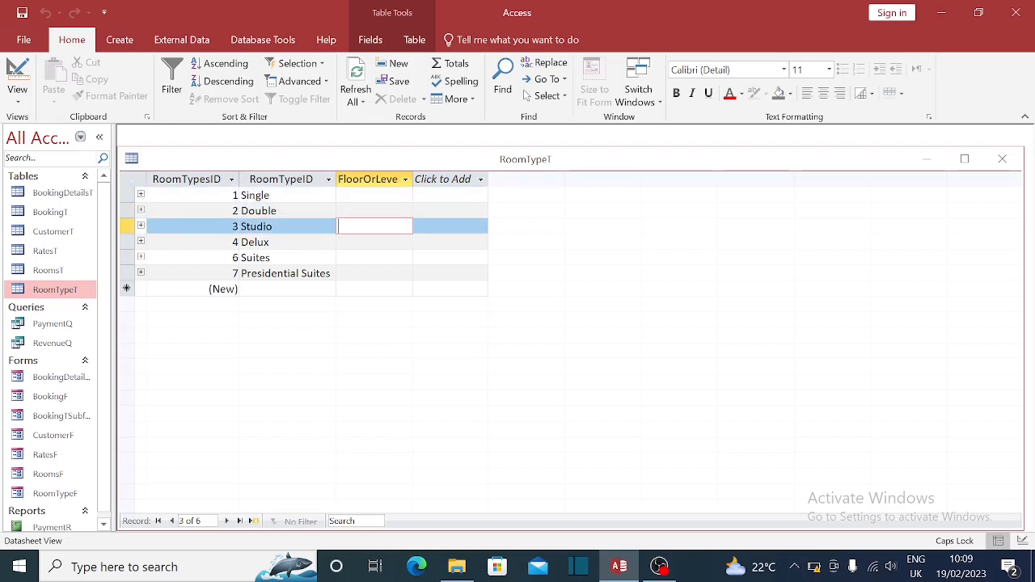
{"action": "left_click", "coordinate": [306, 197]}
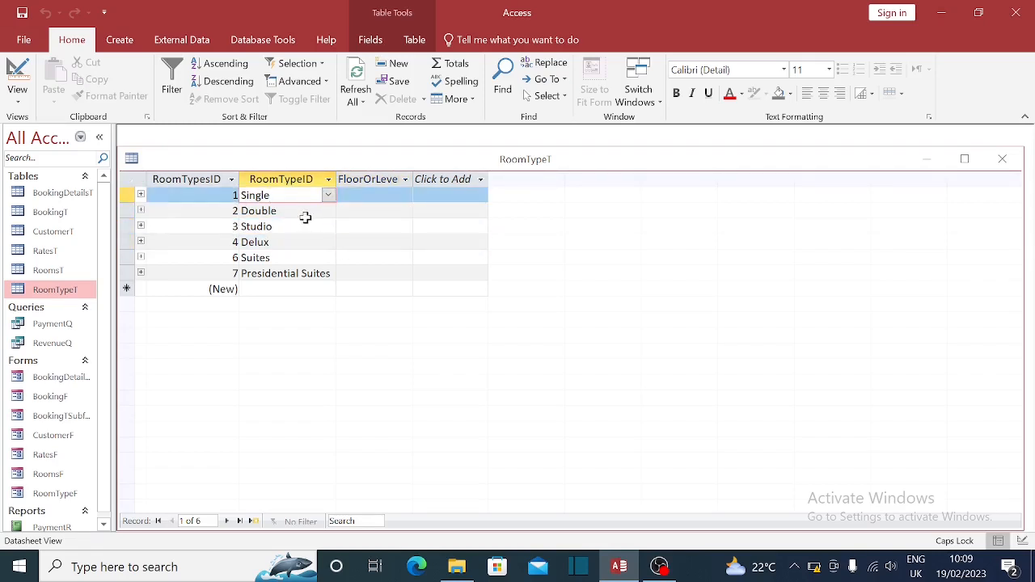
{"action": "key", "text": "Down"}
{"action": "key", "text": "Down"}
{"action": "key", "text": "Down"}
{"action": "key", "text": "Down"}
{"action": "key", "text": "Down"}
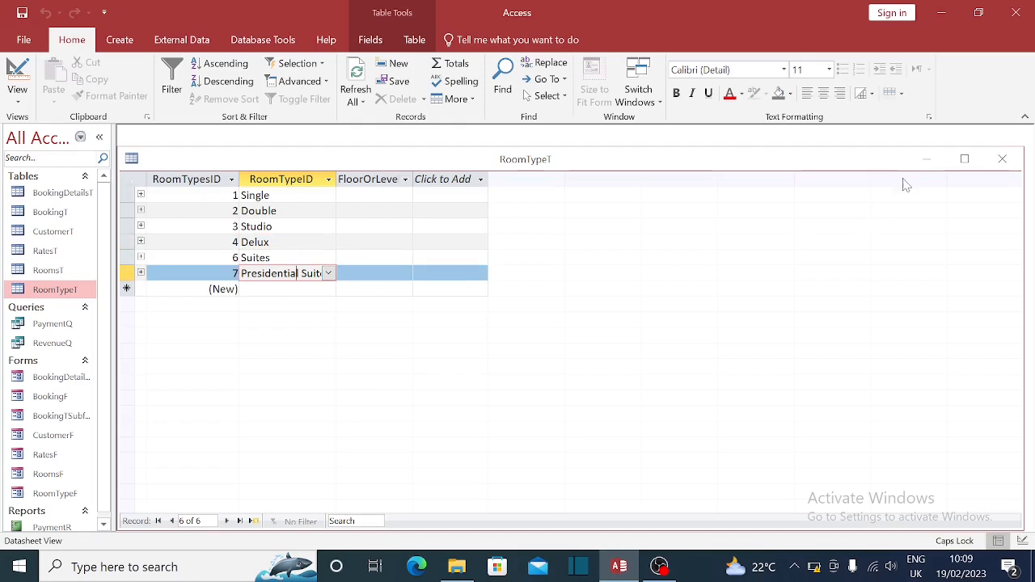
{"action": "left_click", "coordinate": [1003, 159]}
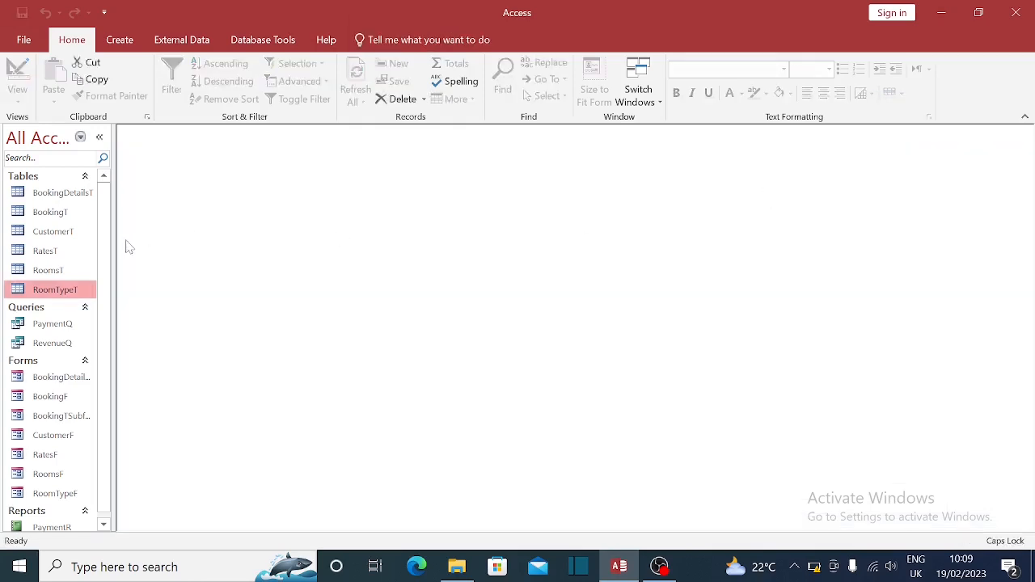
- Briefly open and close the rooms, rates and booking details tables
{"action": "double_click", "coordinate": [50, 271]}
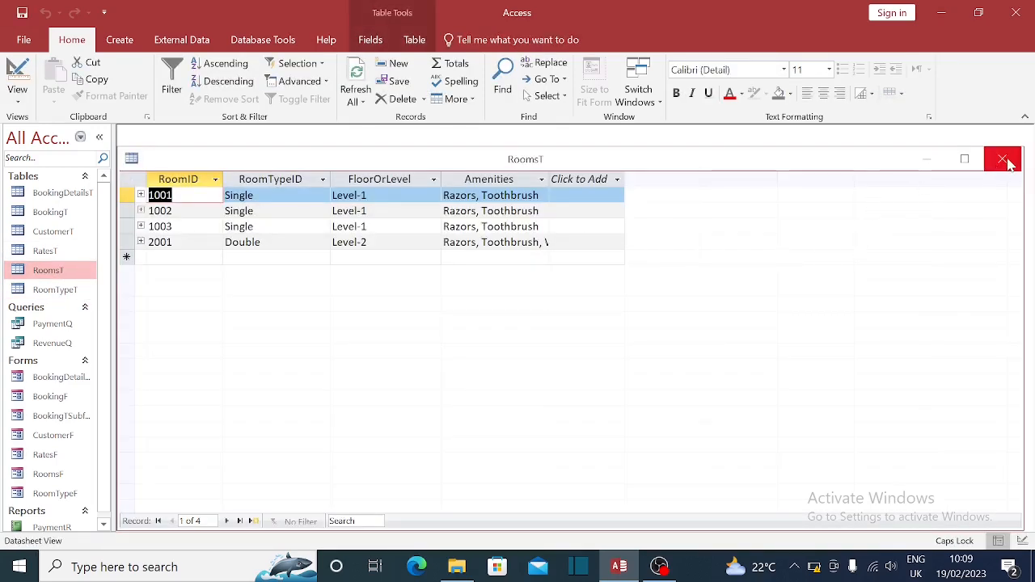
{"action": "left_click", "coordinate": [1004, 161]}
{"action": "double_click", "coordinate": [44, 251]}
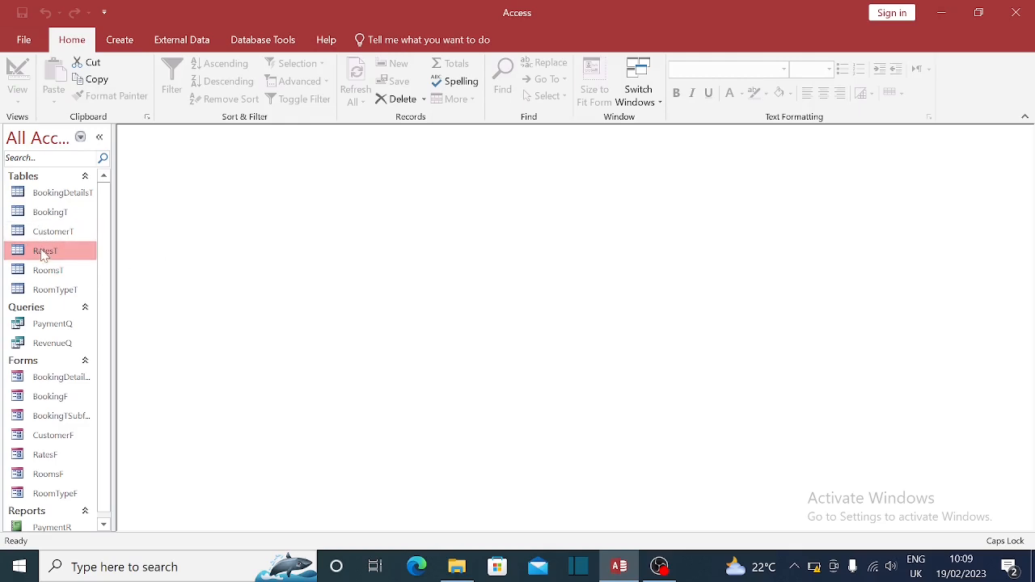
{"action": "left_click", "coordinate": [1003, 160]}
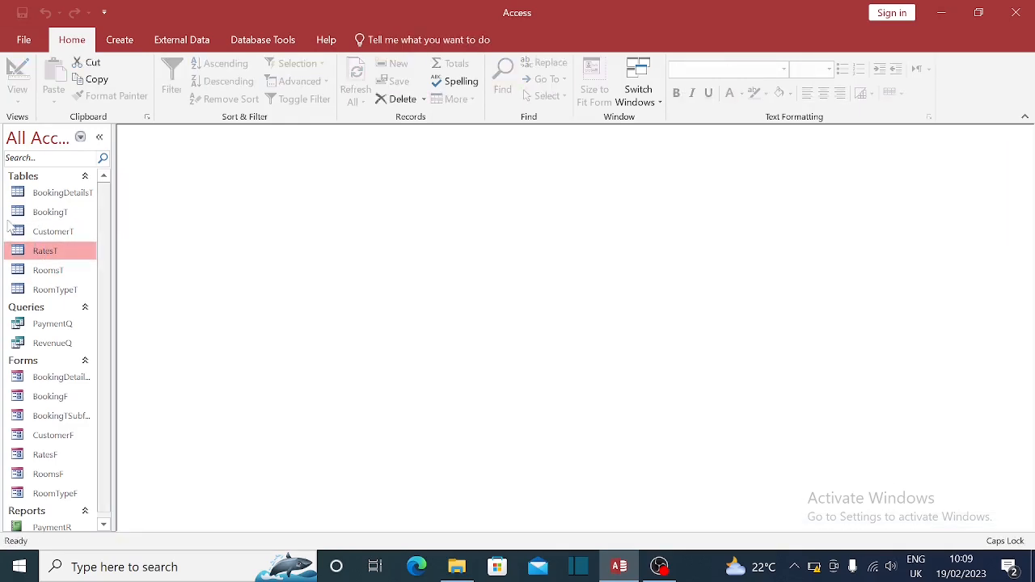
{"action": "double_click", "coordinate": [65, 195]}
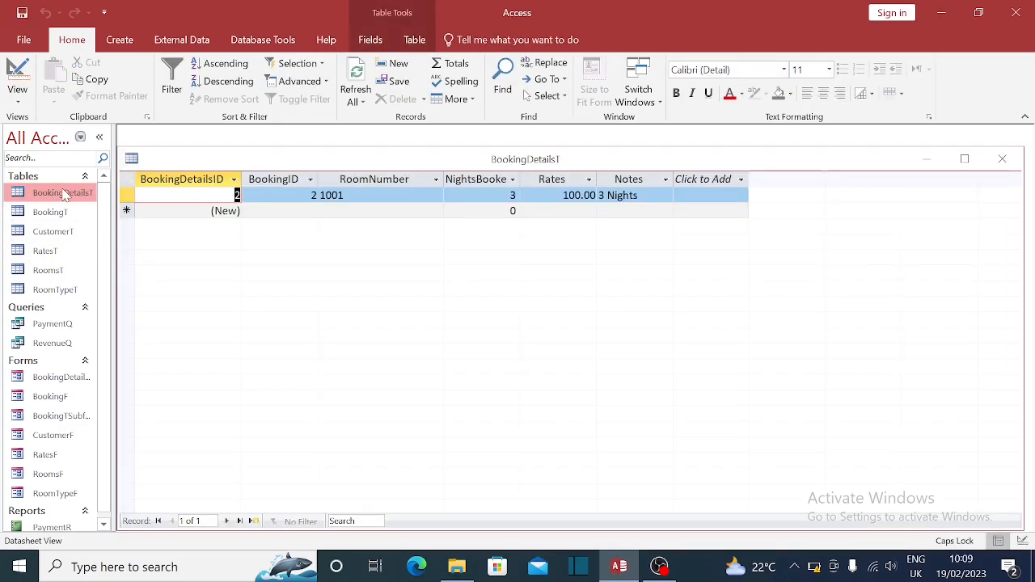
{"action": "left_click", "coordinate": [1006, 160]}
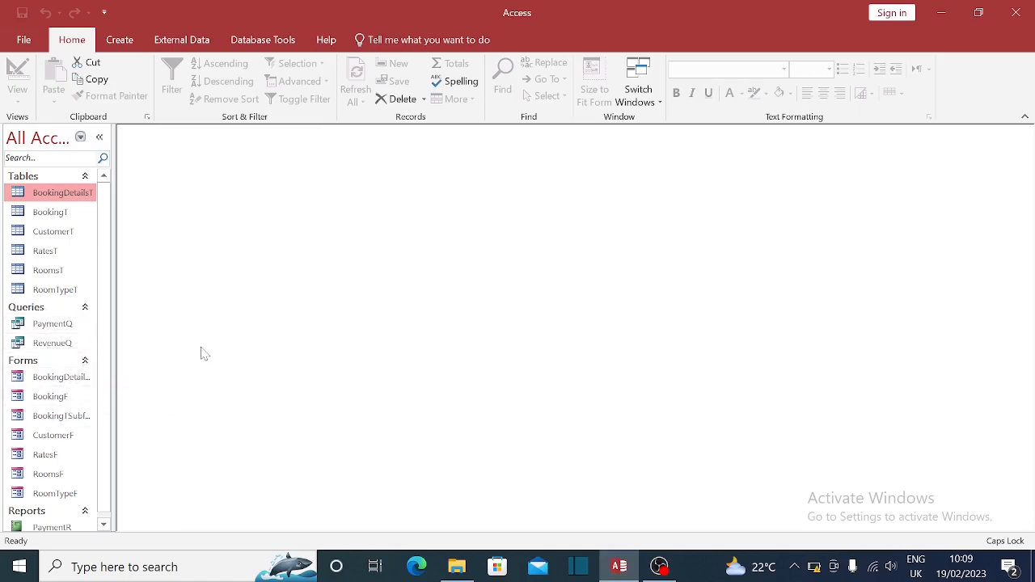
{"action": "double_click", "coordinate": [52, 194]}
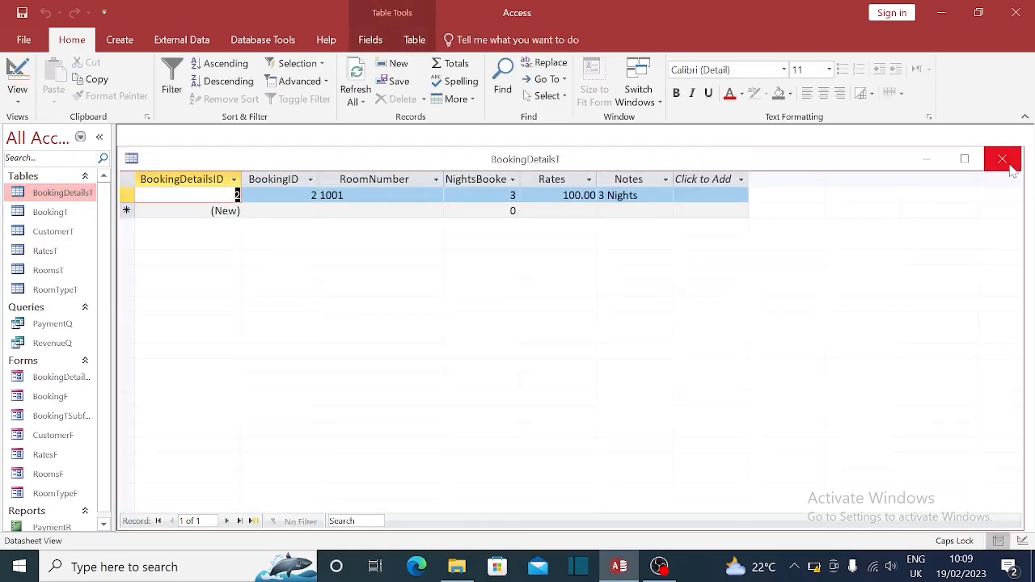
{"action": "left_click", "coordinate": [1003, 159]}
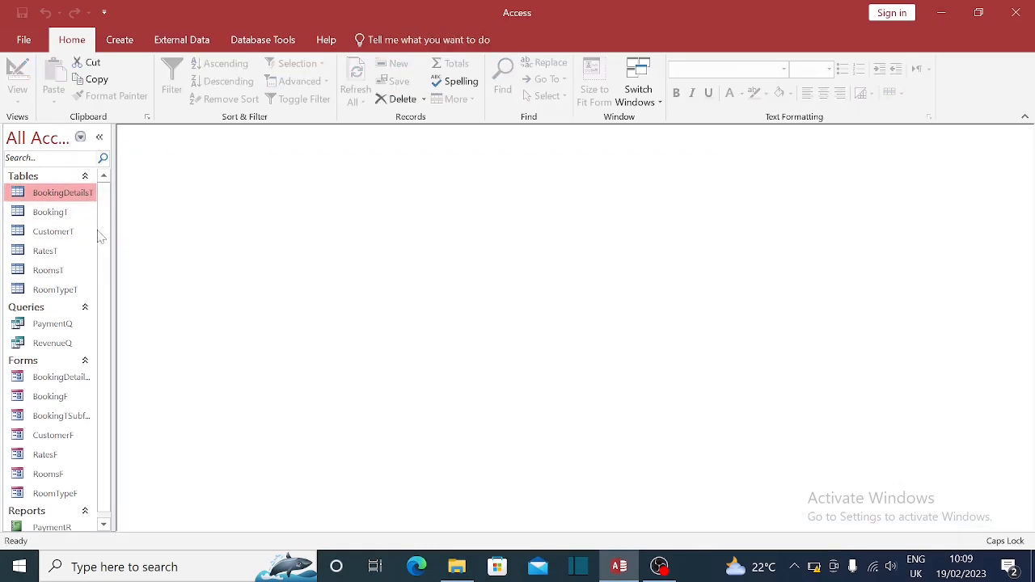
- Check room 1001 in RoomsT, close it, and open RoomTypeT
{"action": "double_click", "coordinate": [49, 273]}
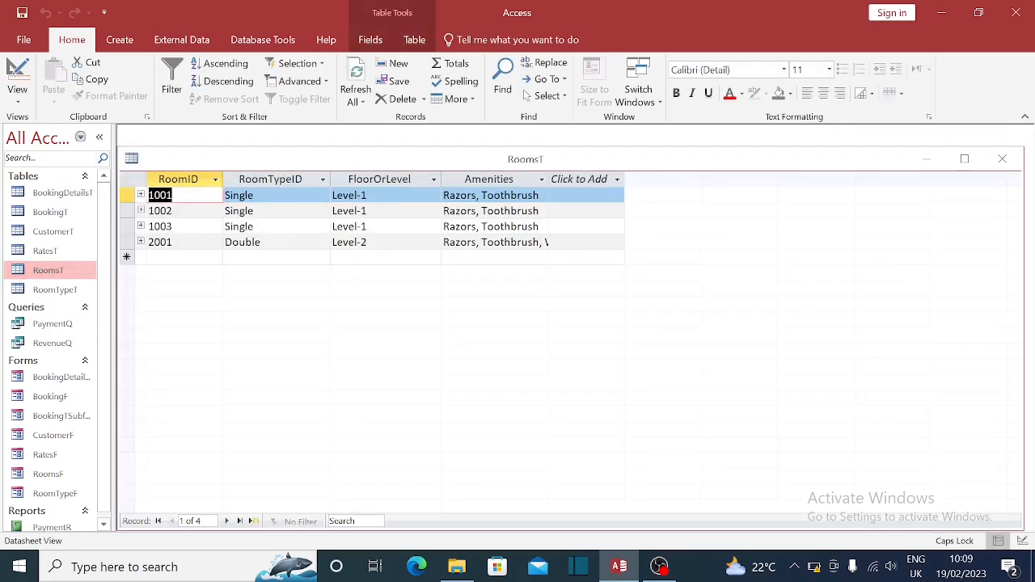
{"action": "left_click", "coordinate": [392, 196]}
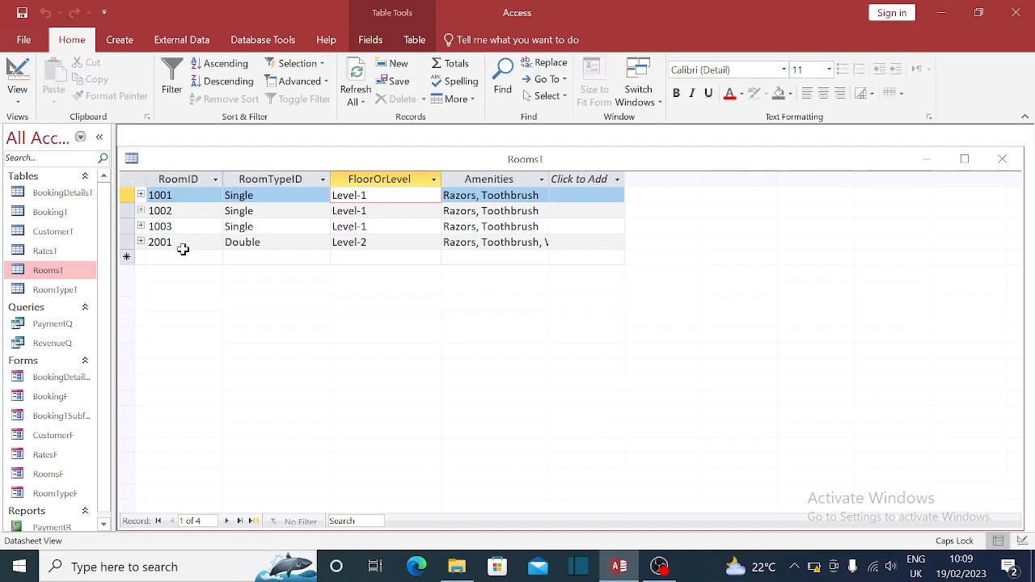
{"action": "left_click", "coordinate": [1002, 158]}
{"action": "double_click", "coordinate": [54, 291]}
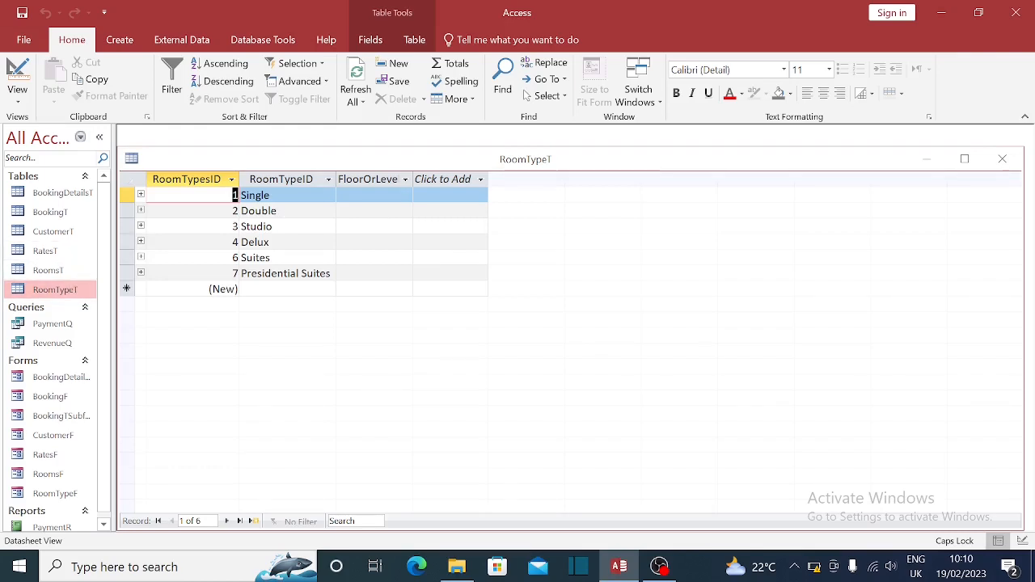
{"action": "left_click", "coordinate": [374, 195]}
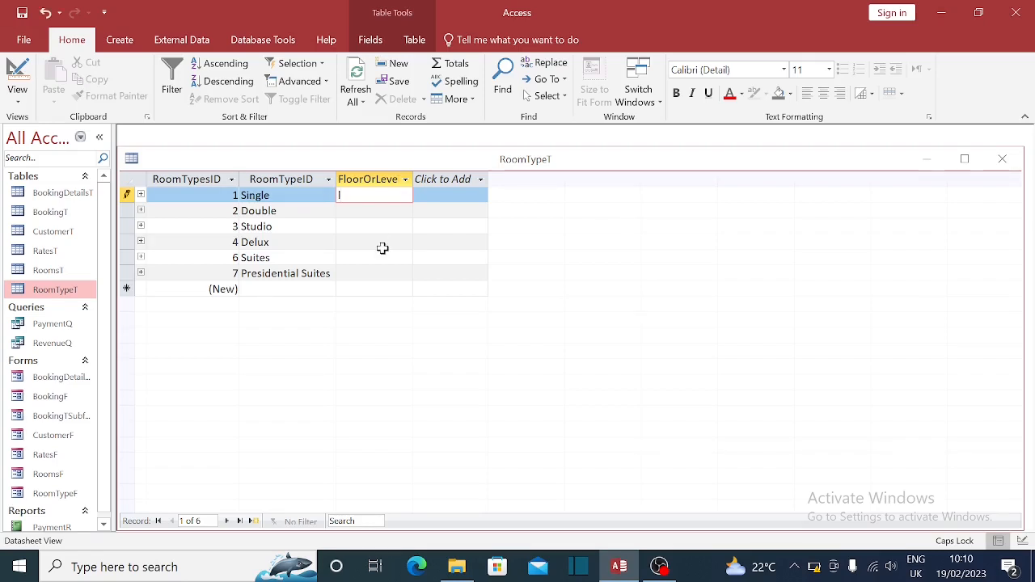
{"action": "key", "text": "Caps_Lock"}
{"action": "type", "text": "Le"}
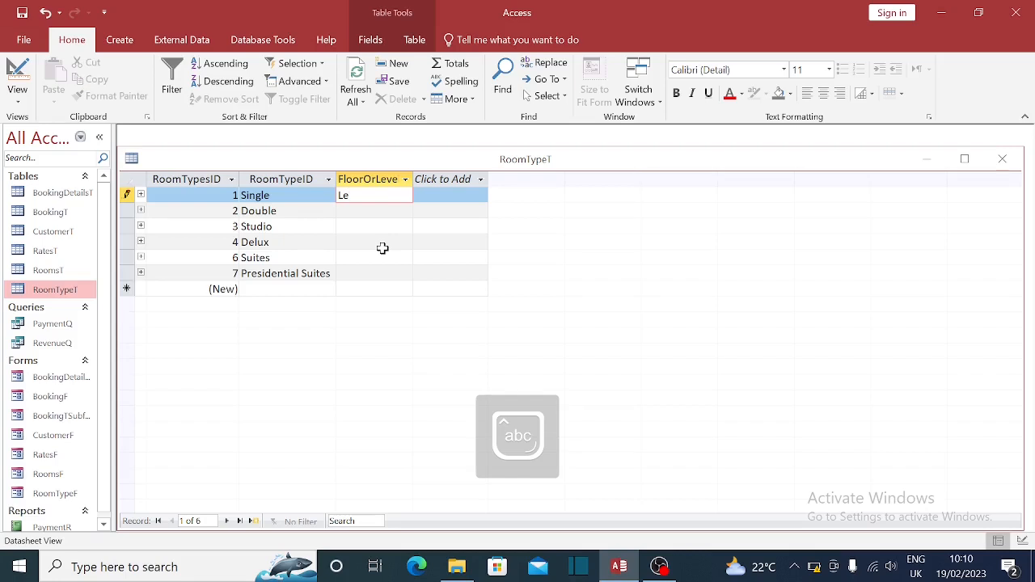
{"action": "type", "text": "vel-"}
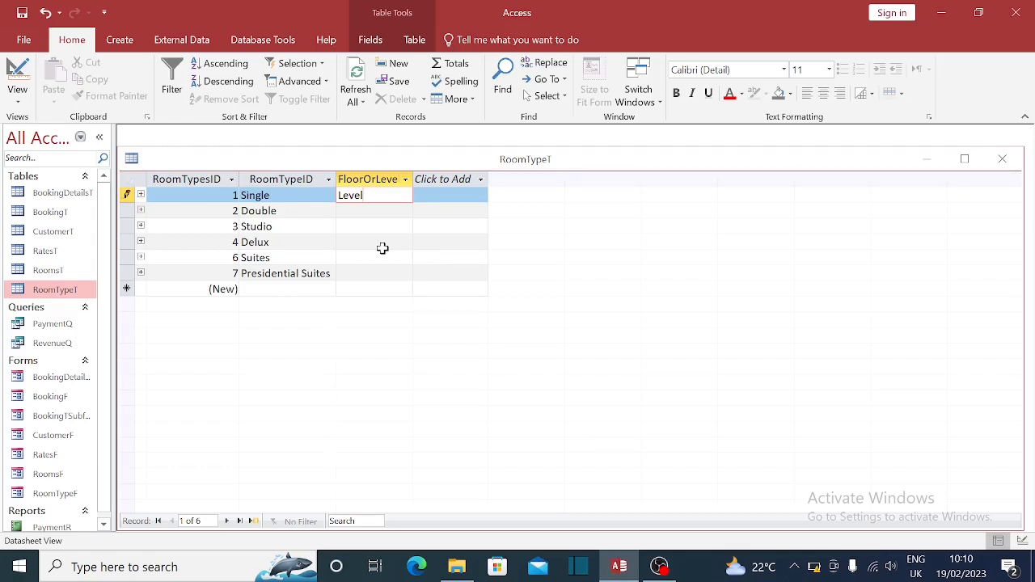
{"action": "key", "text": "Escape"}
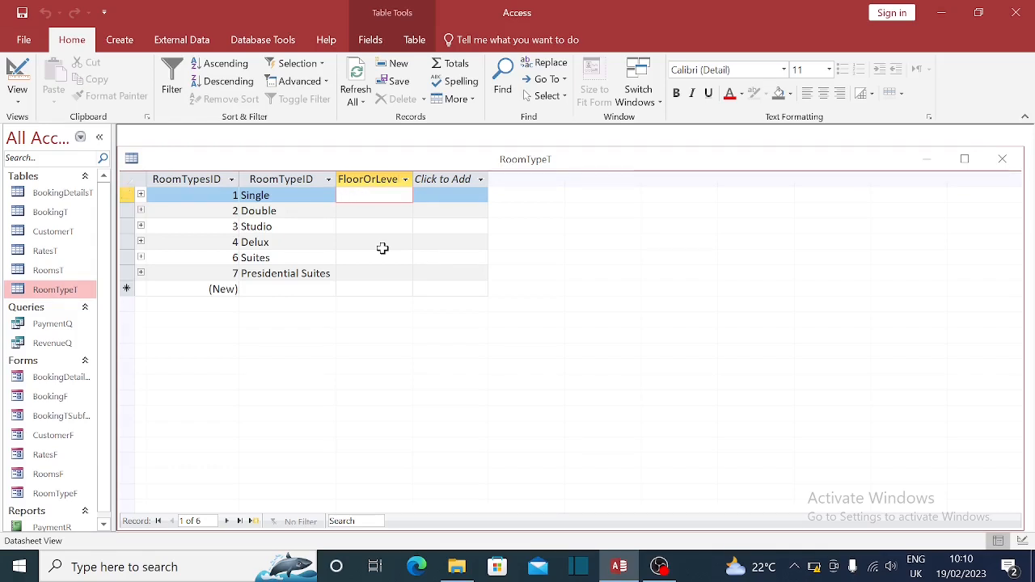
{"action": "left_click", "coordinate": [272, 195]}
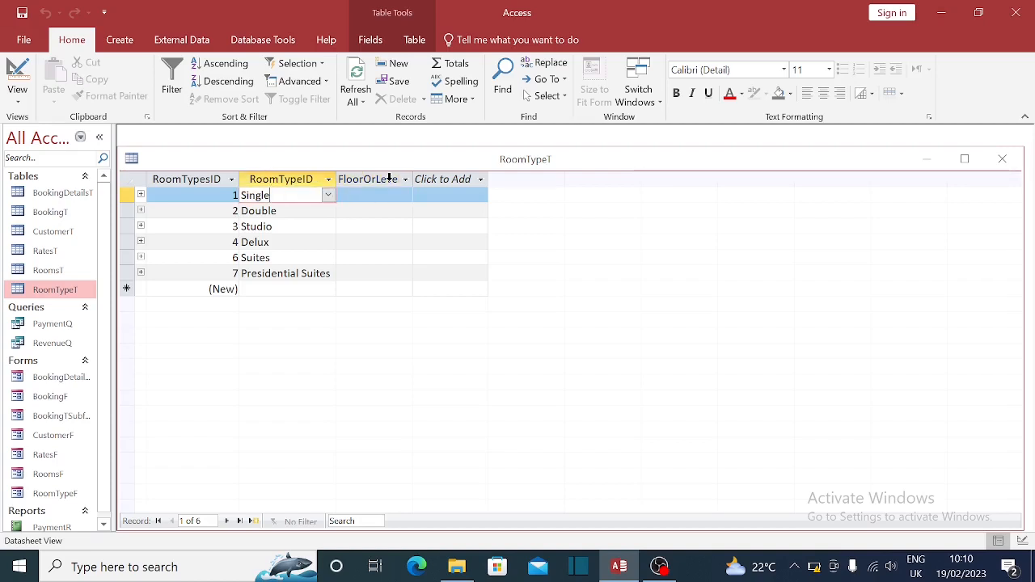
{"action": "key", "text": "Tab"}
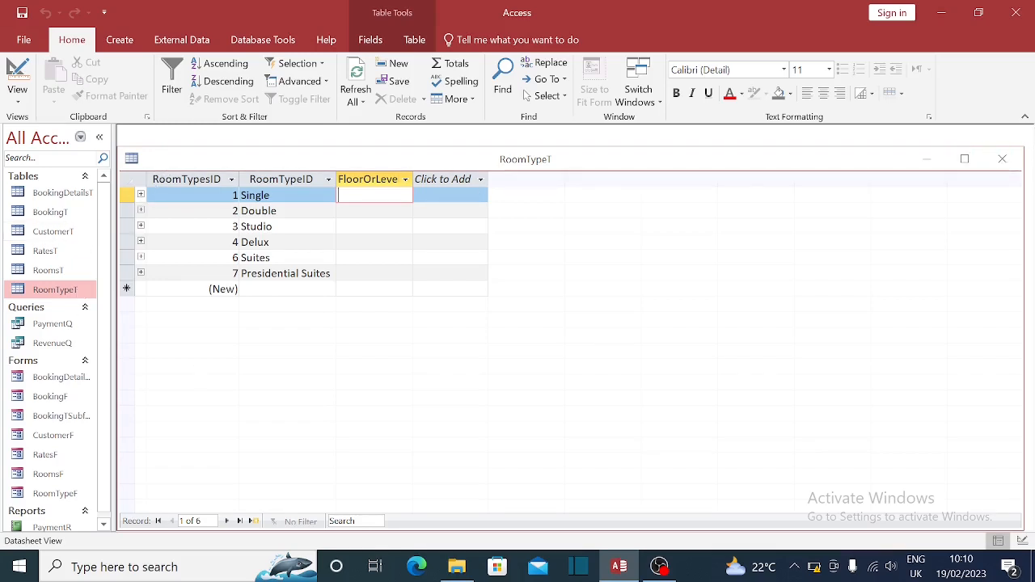
{"action": "double_click", "coordinate": [56, 271]}
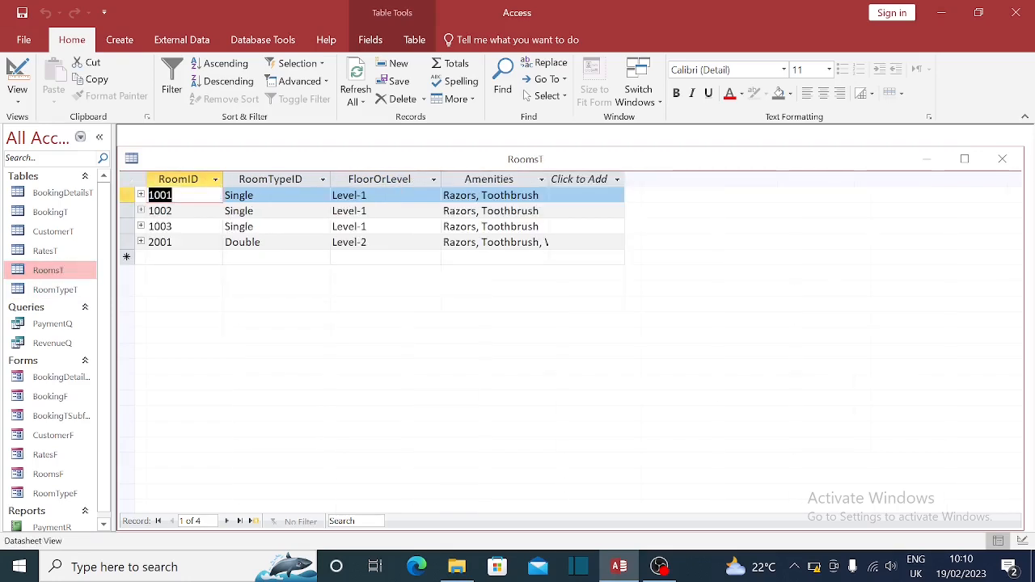
{"action": "left_click", "coordinate": [1002, 159]}
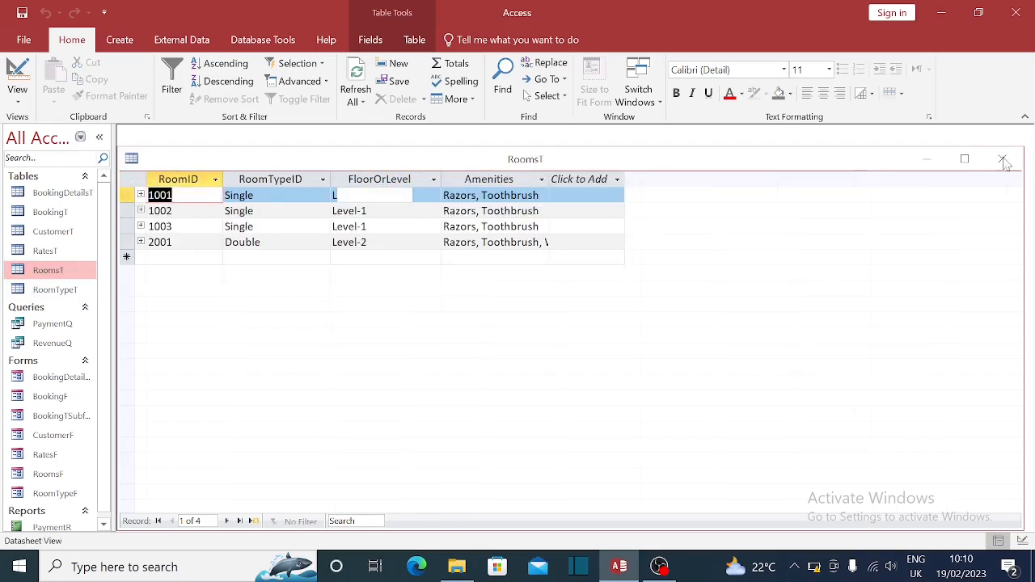
{"action": "left_click", "coordinate": [45, 290]}
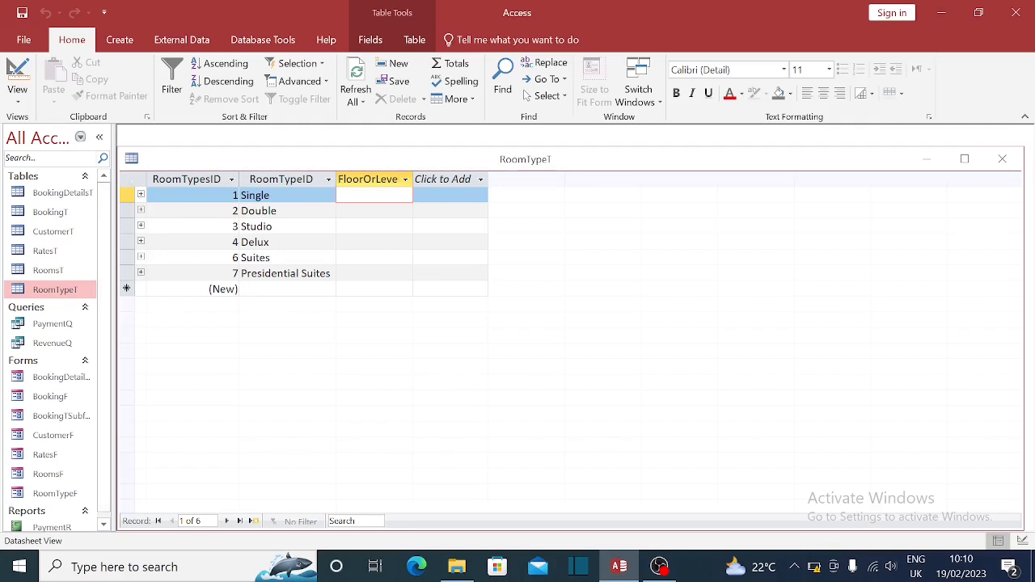
{"action": "left_click", "coordinate": [283, 195]}
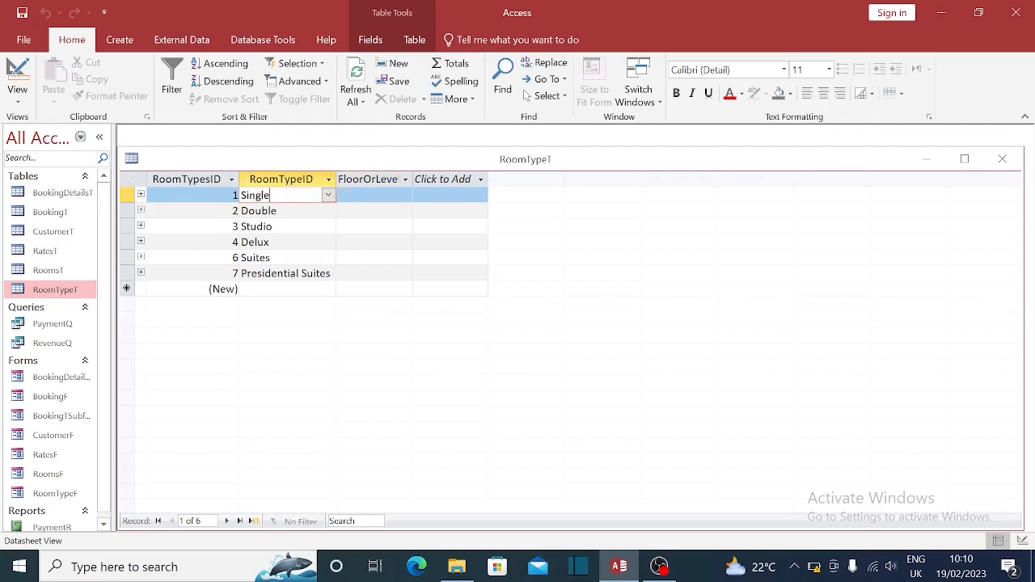
- Delete the FloorOrLevel field from RoomTypeT's design and save the change
{"action": "right_click", "coordinate": [60, 290]}
{"action": "left_click", "coordinate": [123, 318]}
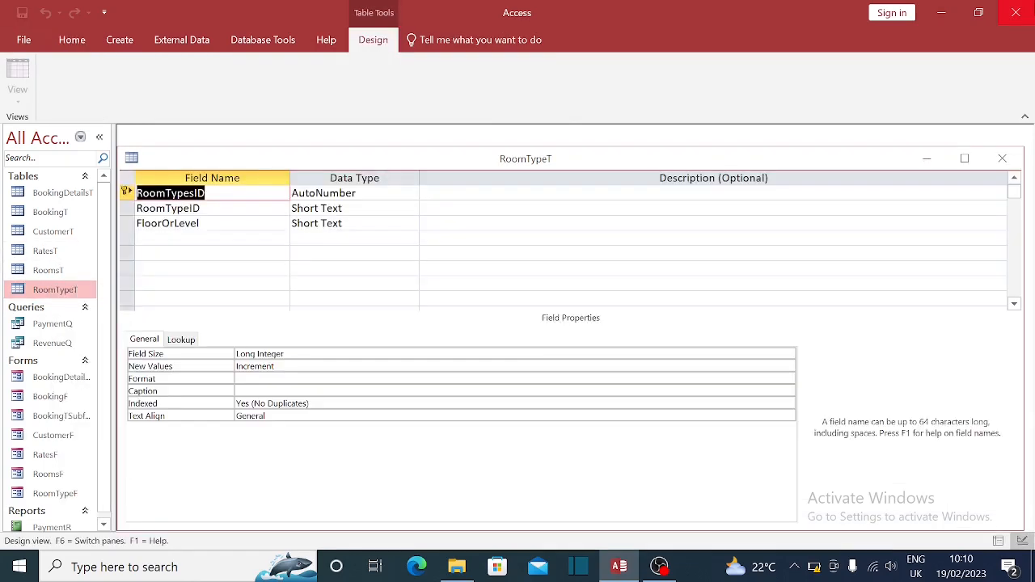
{"action": "left_click", "coordinate": [129, 228]}
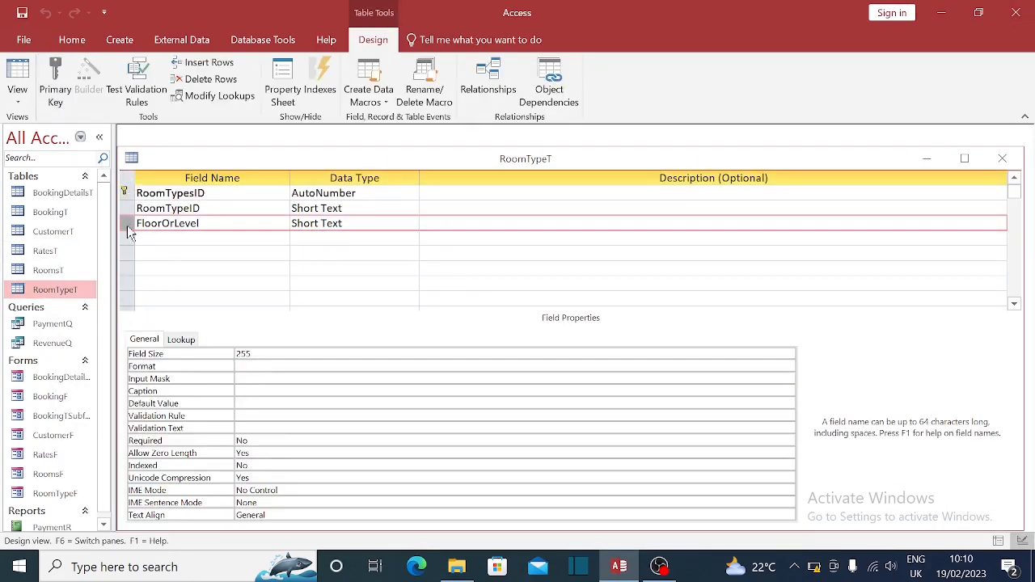
{"action": "key", "text": "Delete"}
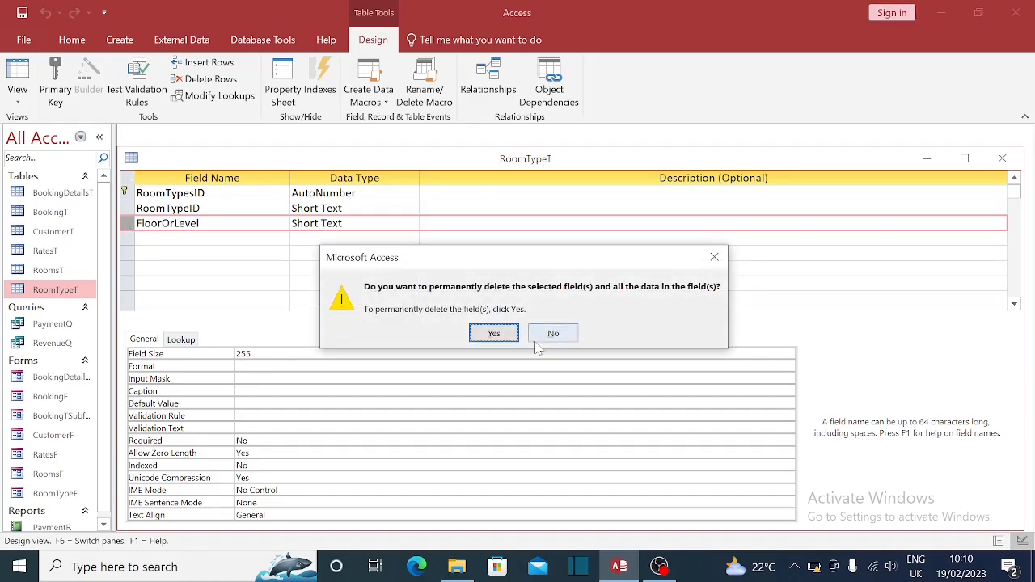
{"action": "left_click", "coordinate": [490, 332]}
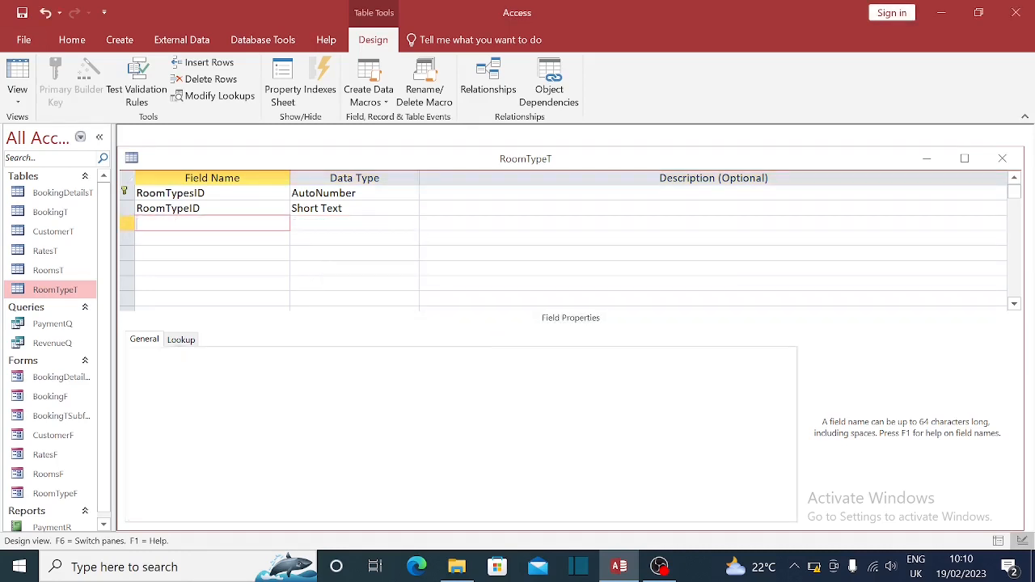
{"action": "left_click", "coordinate": [1003, 158]}
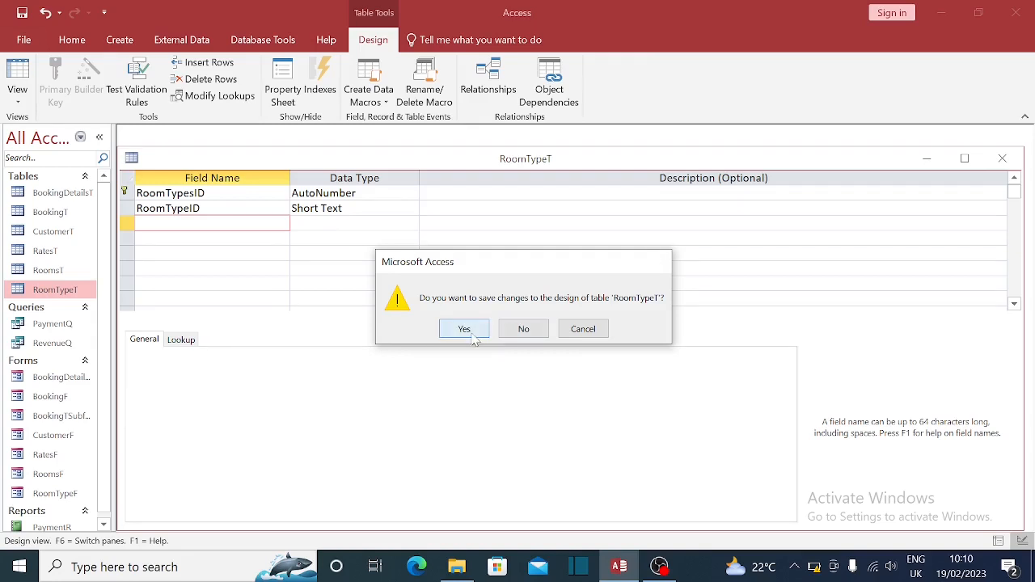
{"action": "left_click", "coordinate": [453, 329]}
- Open the Relationships diagram from Database Tools and close it again
{"action": "left_click", "coordinate": [263, 40]}
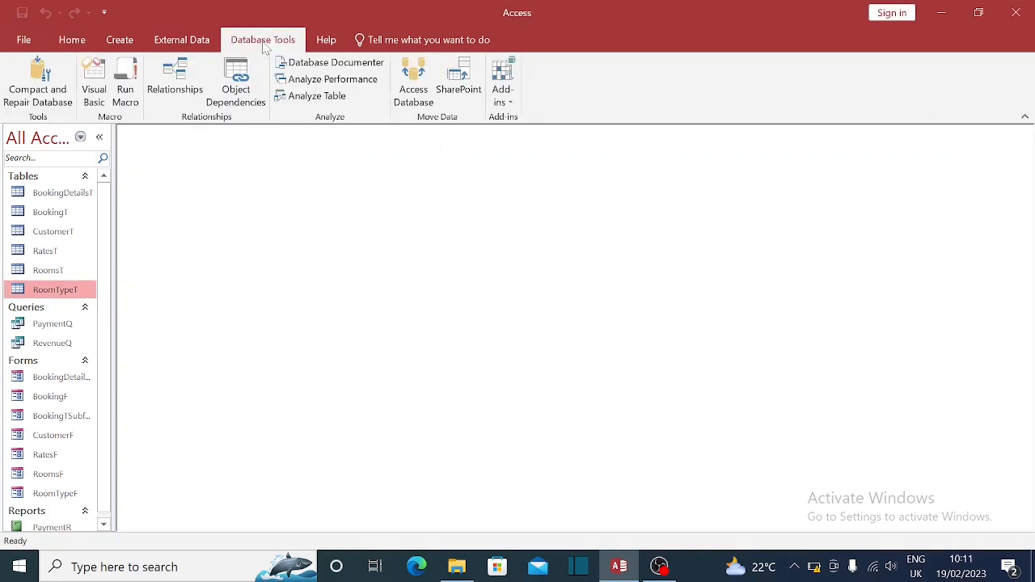
{"action": "left_click", "coordinate": [197, 88]}
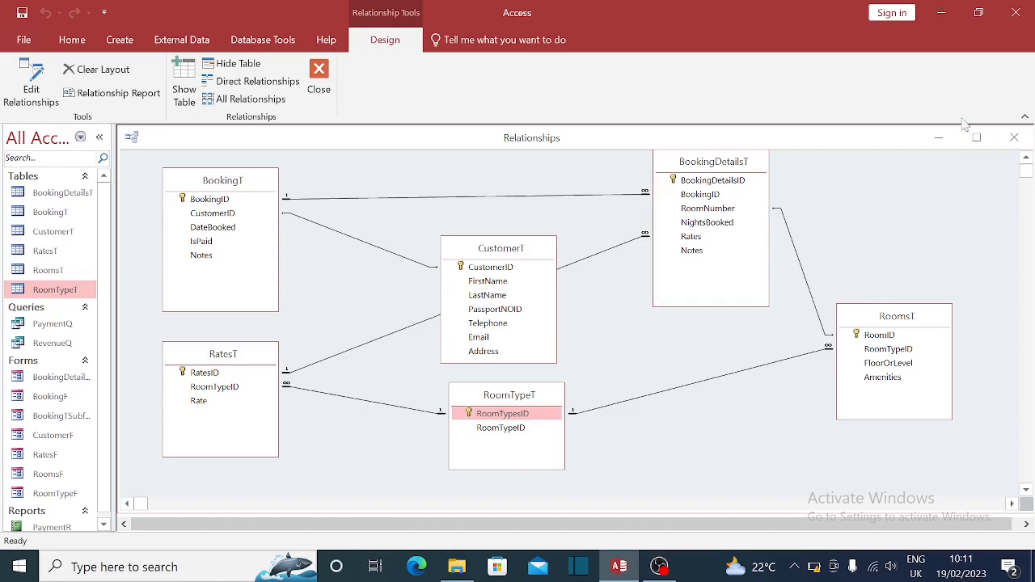
{"action": "left_click", "coordinate": [1016, 139]}
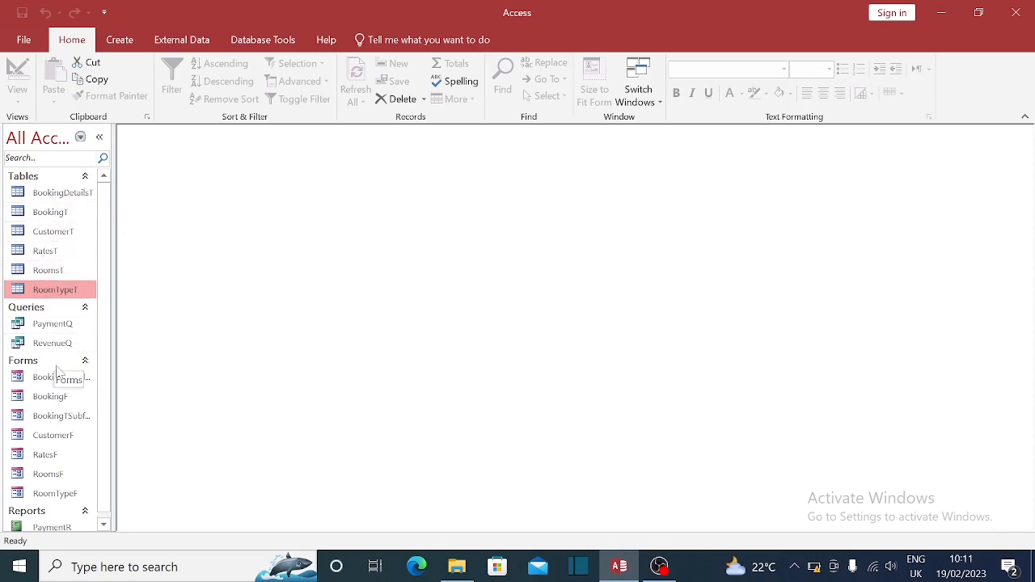
- Open the CustomerF form from the Forms list and shift its window slightly left
{"action": "scroll", "coordinate": [68, 396], "scroll_direction": "down", "scroll_amount": 1}
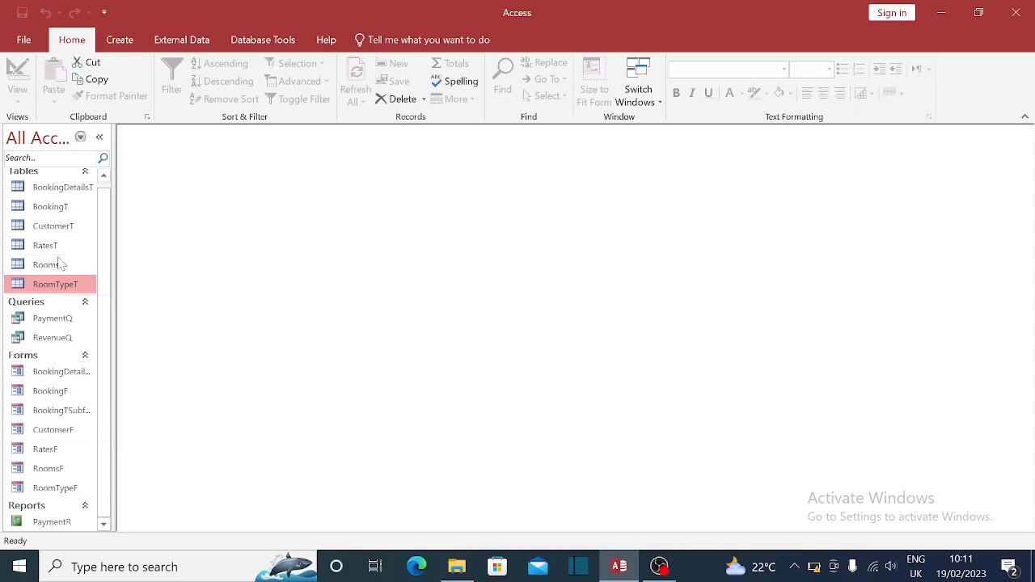
{"action": "double_click", "coordinate": [51, 429]}
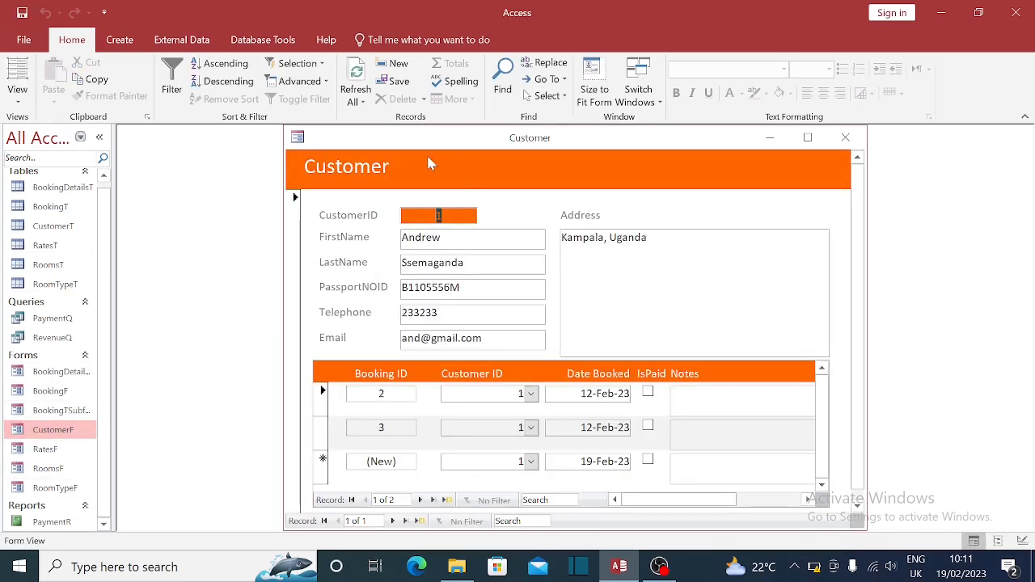
{"action": "left_click_drag", "start_coordinate": [536, 137], "coordinate": [475, 134]}
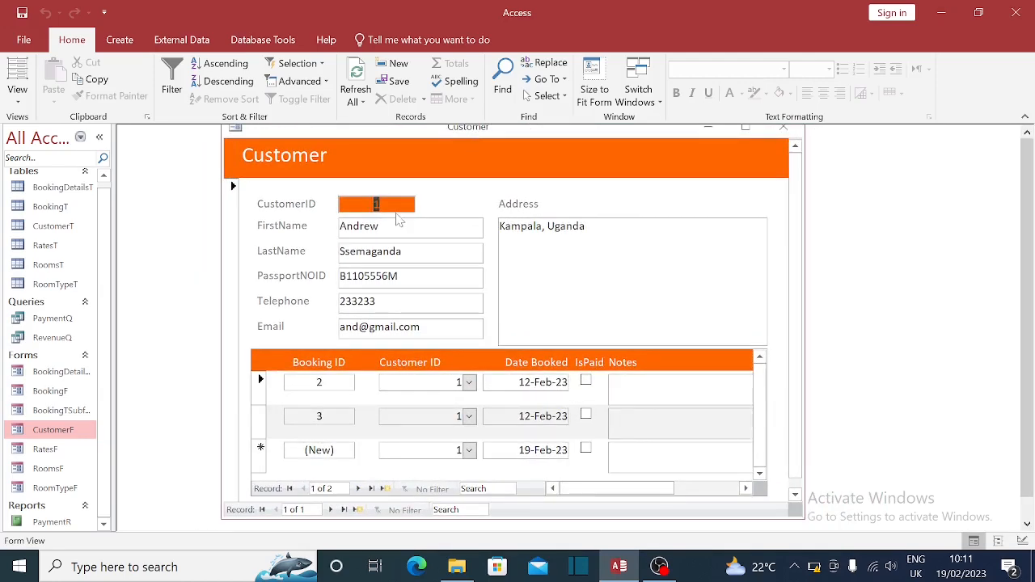
- Tab through CustomerF's fields from FirstName to Email, then switch to Design View
{"action": "left_click", "coordinate": [380, 226]}
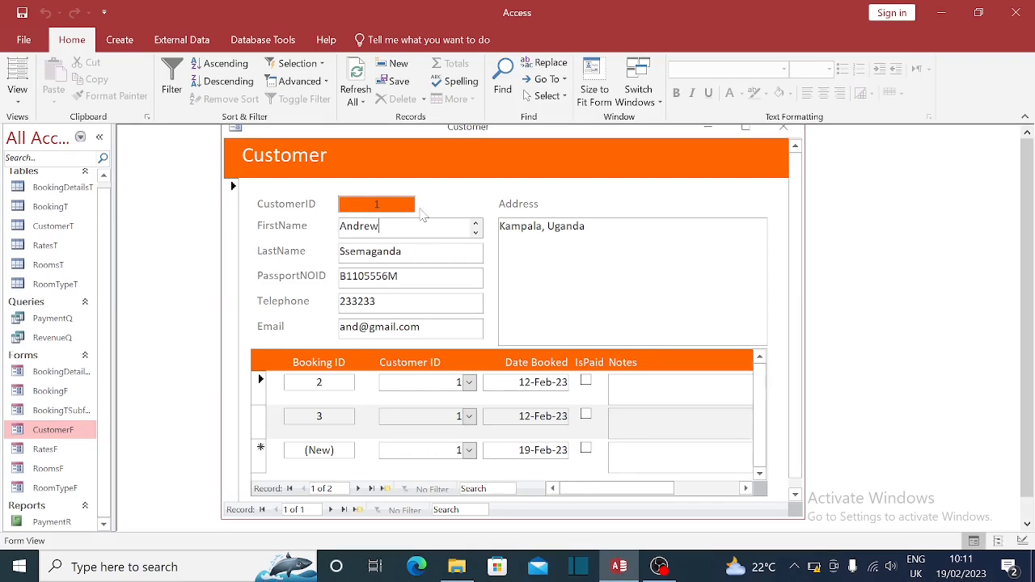
{"action": "key", "text": "Tab"}
{"action": "key", "text": "Tab"}
{"action": "key", "text": "Tab"}
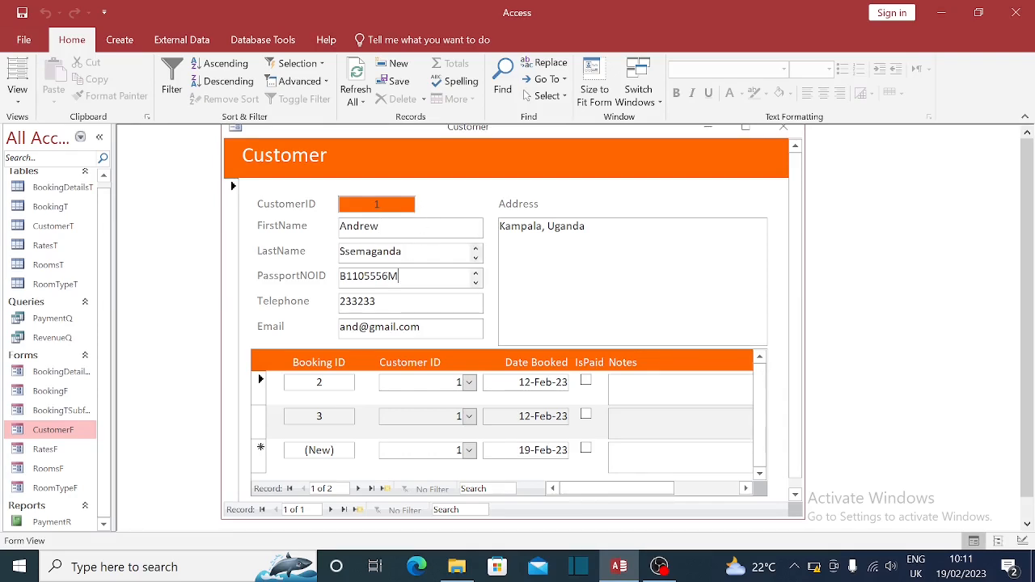
{"action": "key", "text": "Tab"}
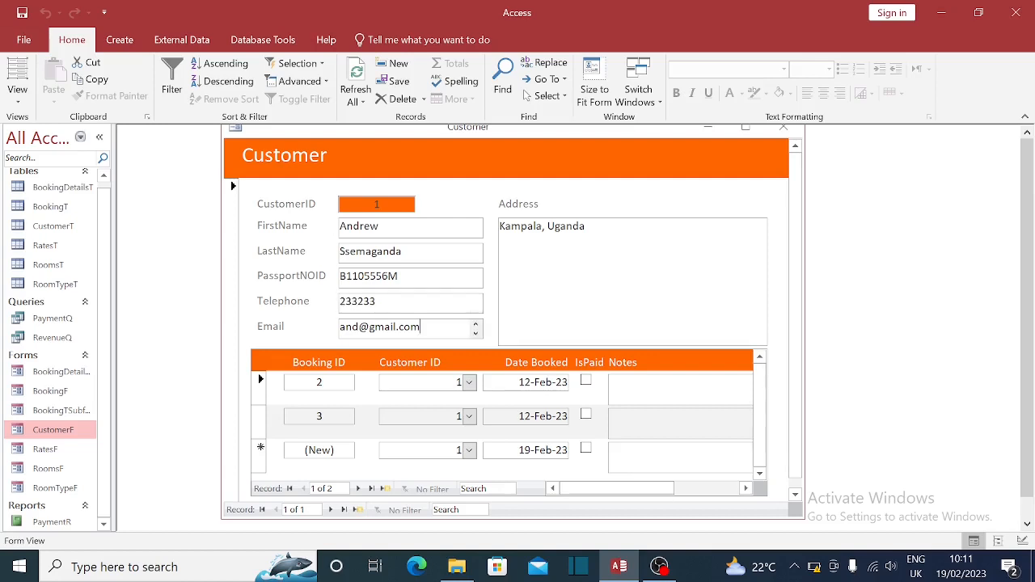
{"action": "key", "text": "Tab"}
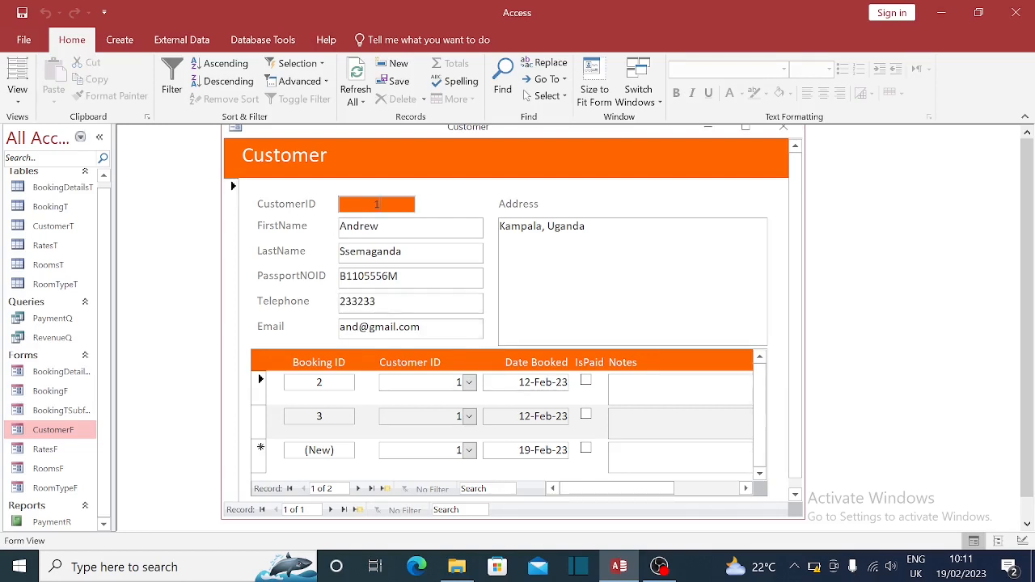
{"action": "left_click", "coordinate": [380, 228]}
{"action": "left_click", "coordinate": [404, 253]}
{"action": "right_click", "coordinate": [517, 135]}
{"action": "left_click", "coordinate": [567, 244]}
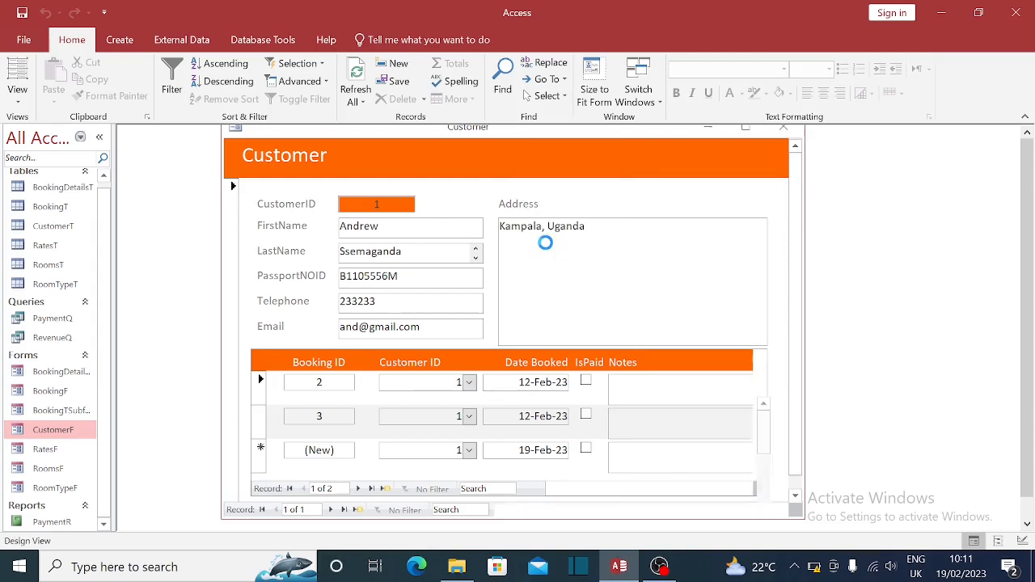
- Edit the passport label text to read 'Passport ID NO.'
{"action": "left_click", "coordinate": [315, 323]}
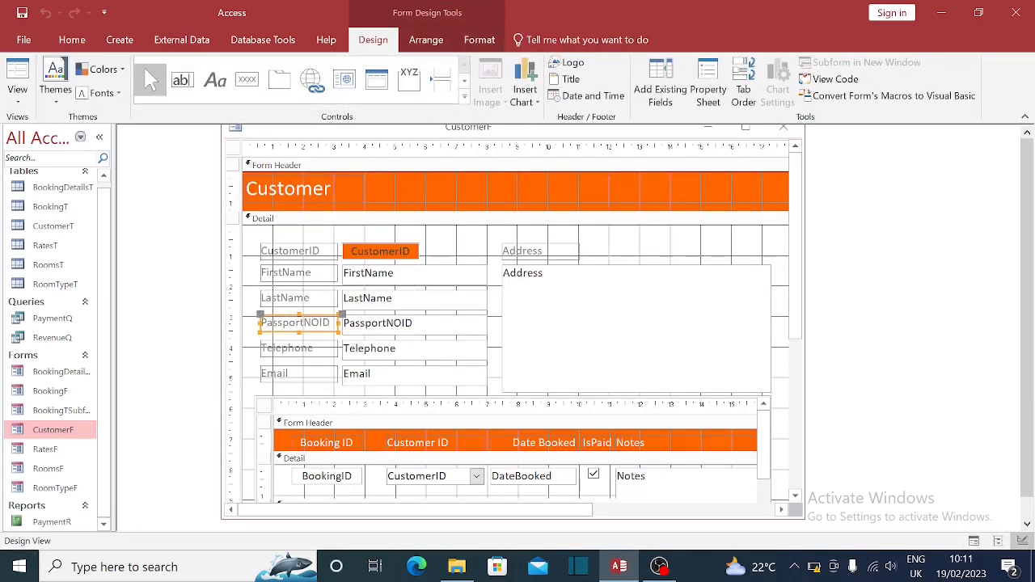
{"action": "left_click", "coordinate": [305, 323]}
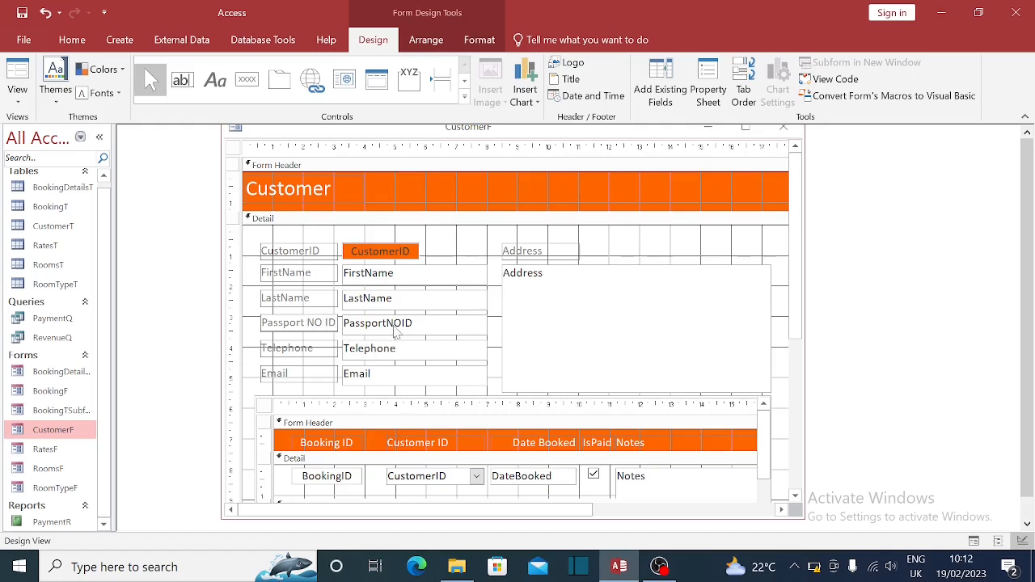
{"action": "key", "text": "BackSpace"}
{"action": "key", "text": "Caps_Lock"}
{"action": "type", "text": "N"}
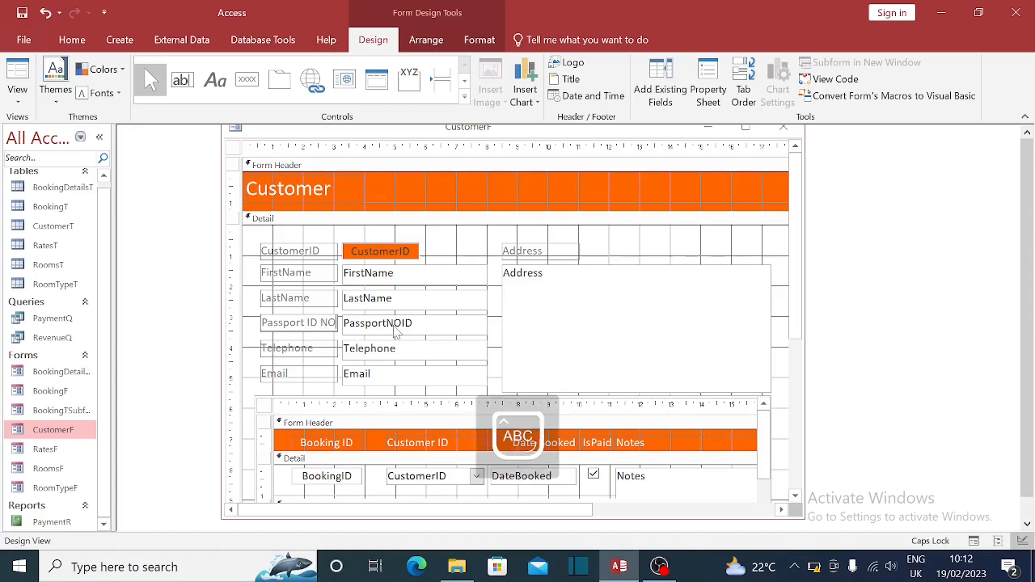
{"action": "type", "text": "O."}
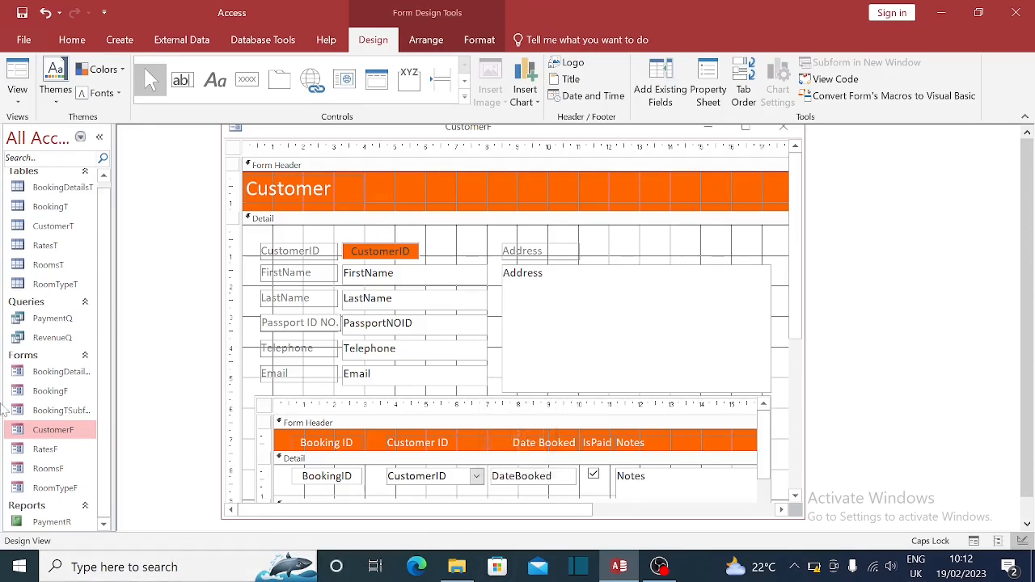
{"action": "left_click", "coordinate": [463, 212]}
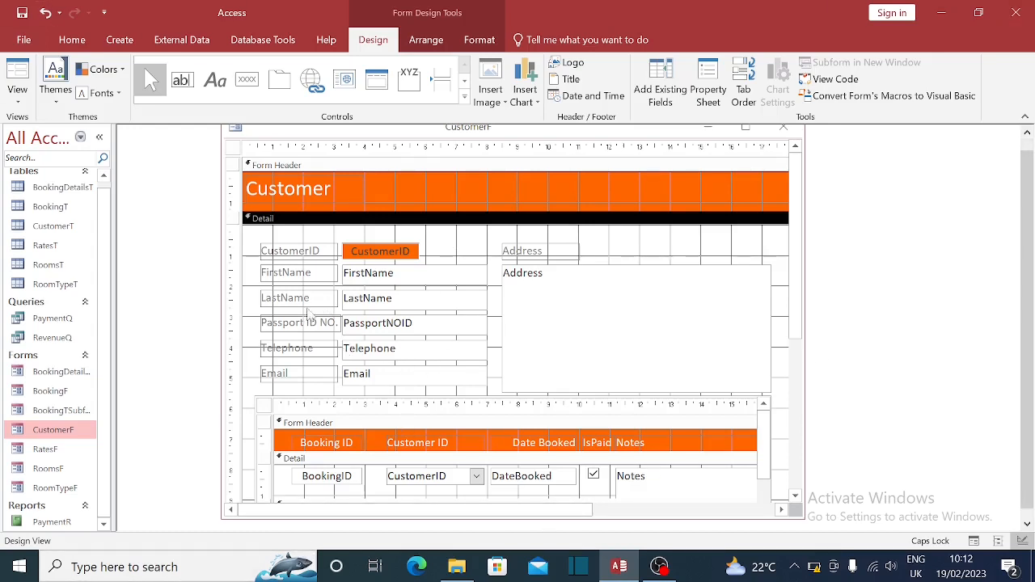
{"action": "left_click", "coordinate": [332, 326]}
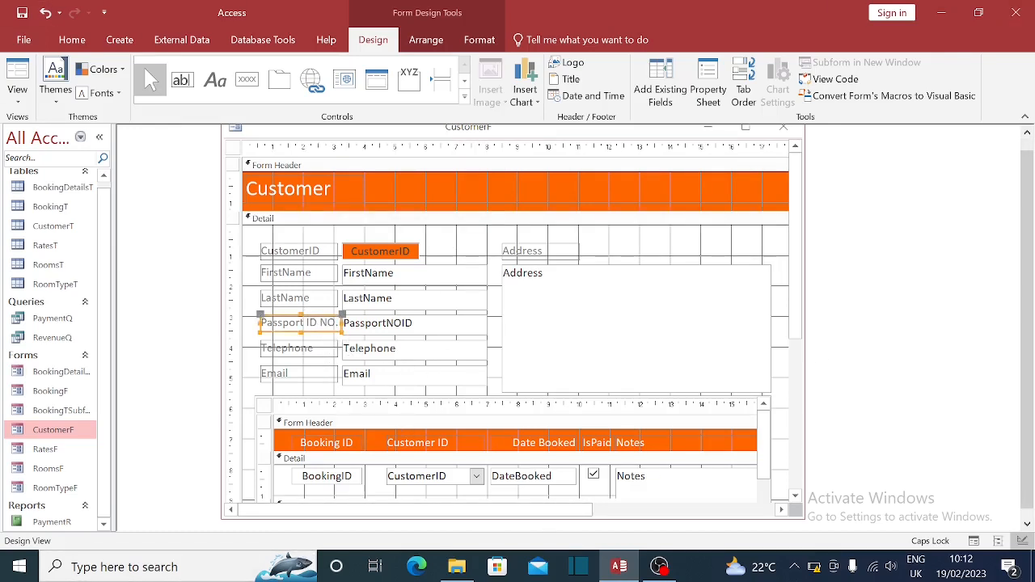
{"action": "left_click", "coordinate": [366, 359]}
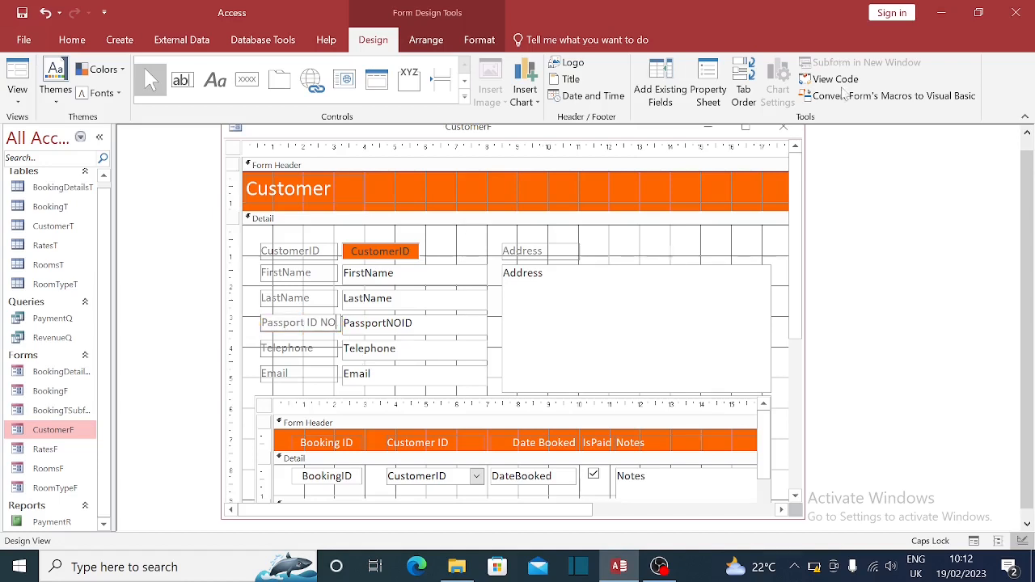
- Close CustomerF's design saving changes, and reopen the form in Form view
{"action": "left_click", "coordinate": [783, 128]}
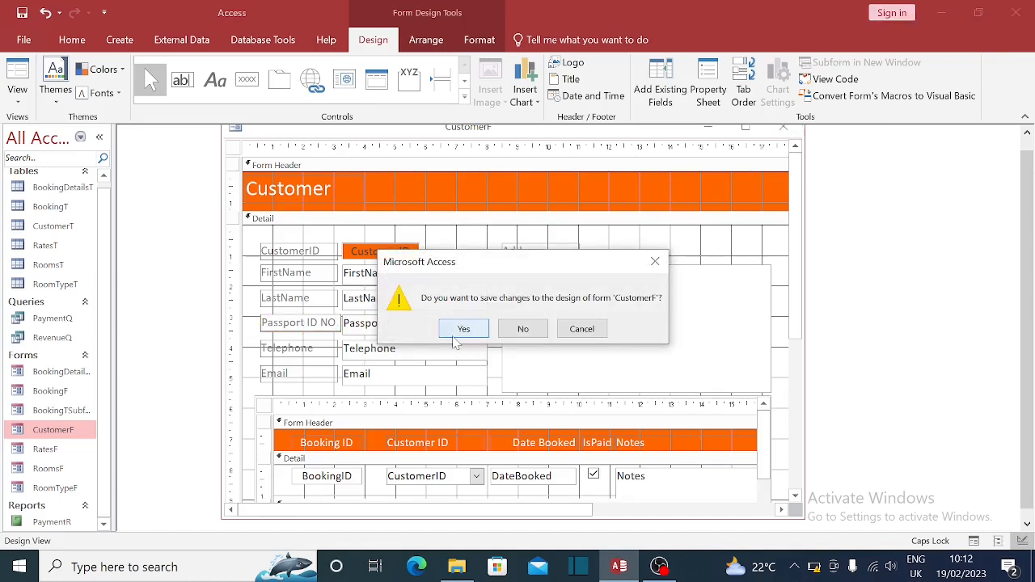
{"action": "left_click", "coordinate": [463, 328]}
{"action": "double_click", "coordinate": [58, 431]}
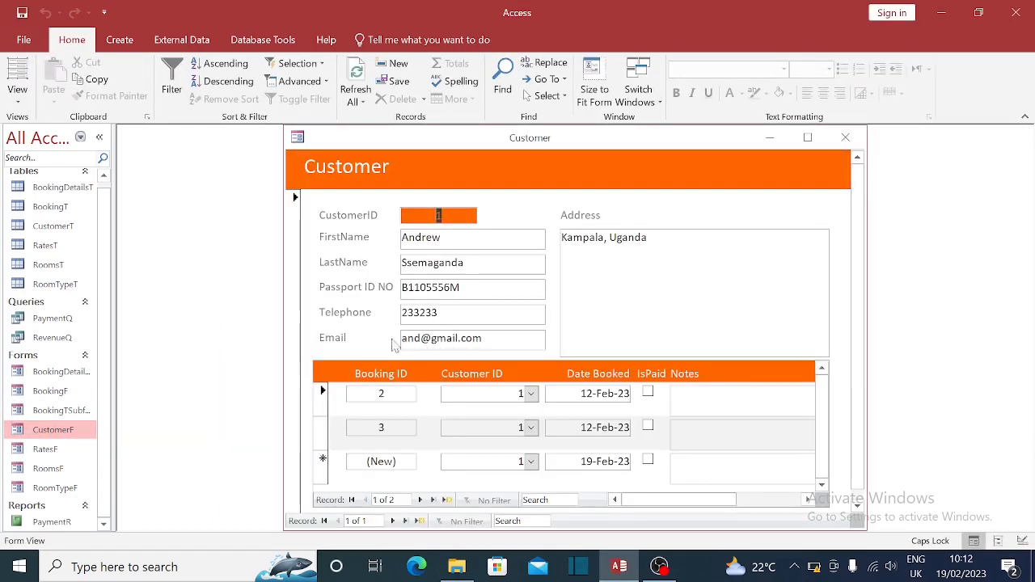
- Start a new customer record and enter the customer's first name and passport number
{"action": "left_click", "coordinate": [419, 521]}
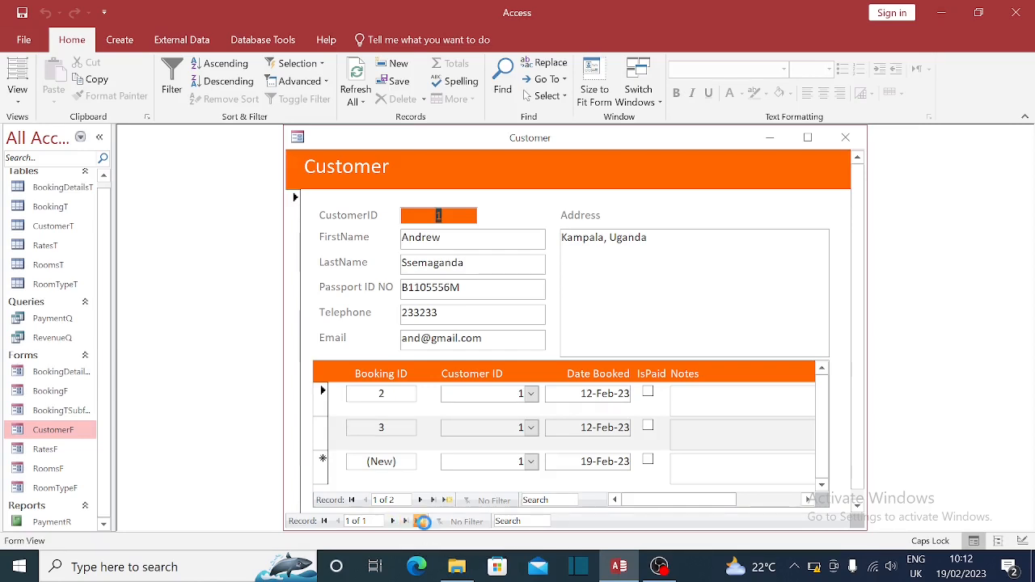
{"action": "left_click", "coordinate": [469, 239]}
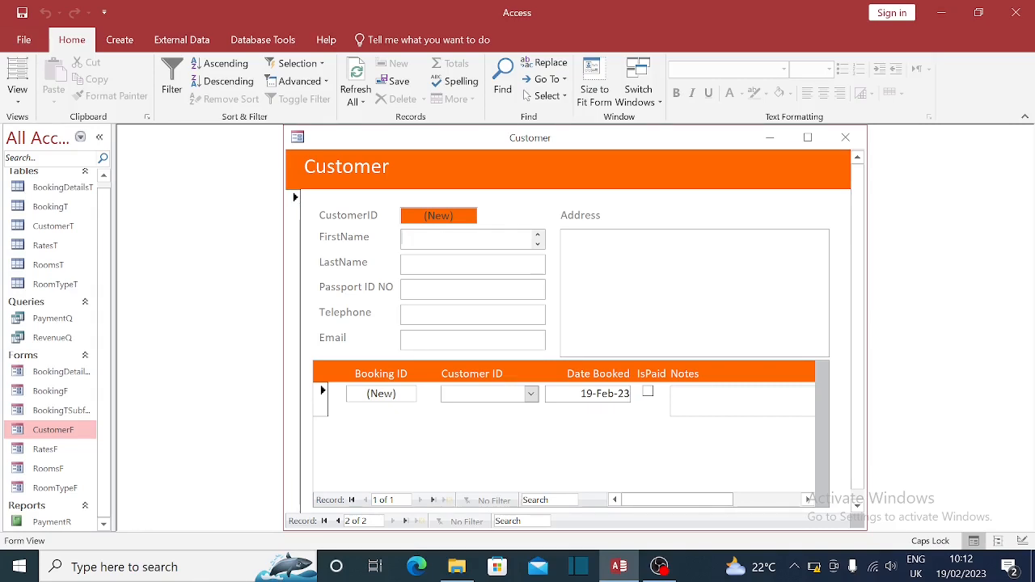
{"action": "type", "text": "Ja"}
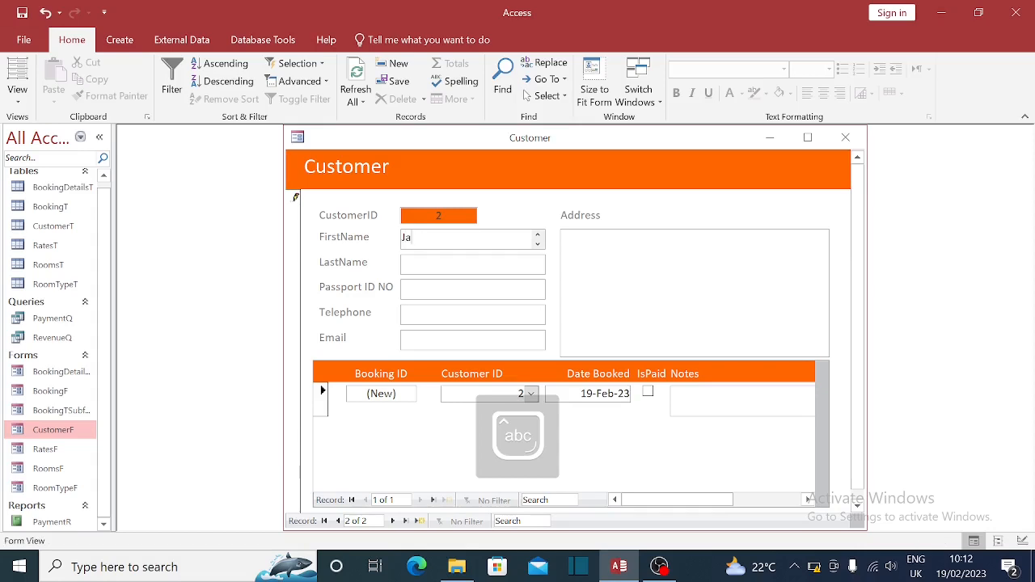
{"action": "type", "text": "mes"}
{"action": "key", "text": "Tab"}
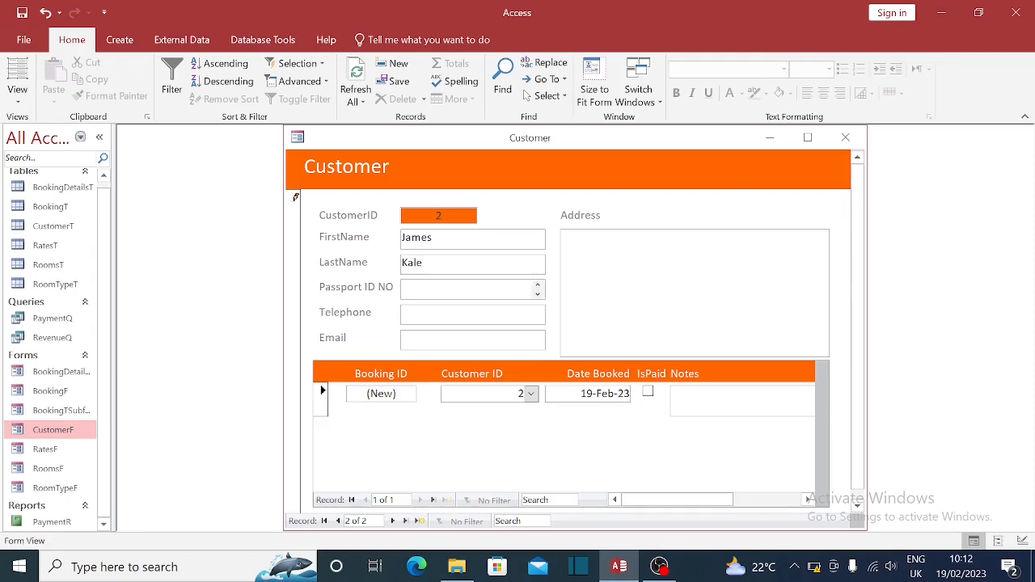
{"action": "key", "text": "Caps_Lock"}
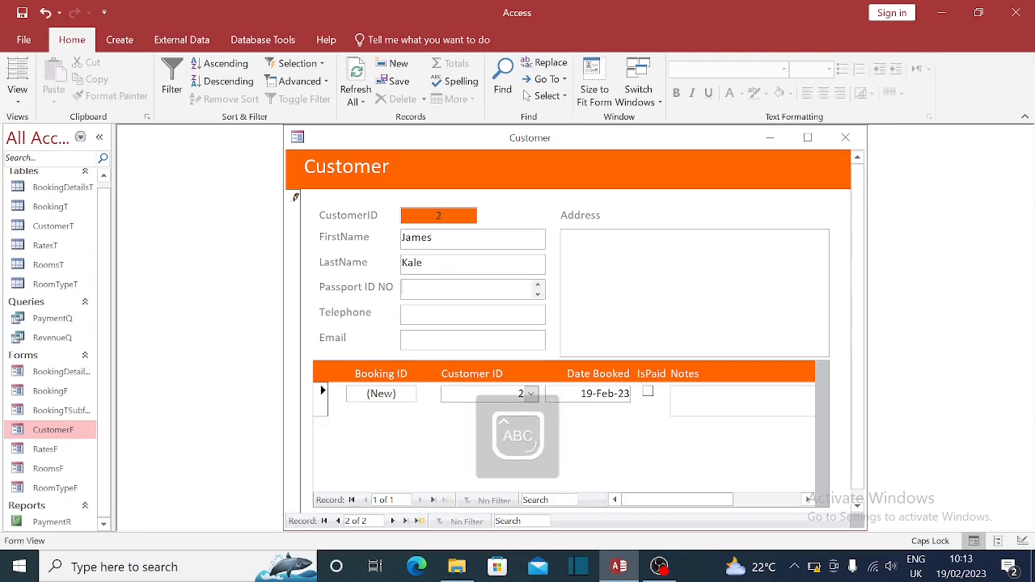
{"action": "key", "text": "Tab"}
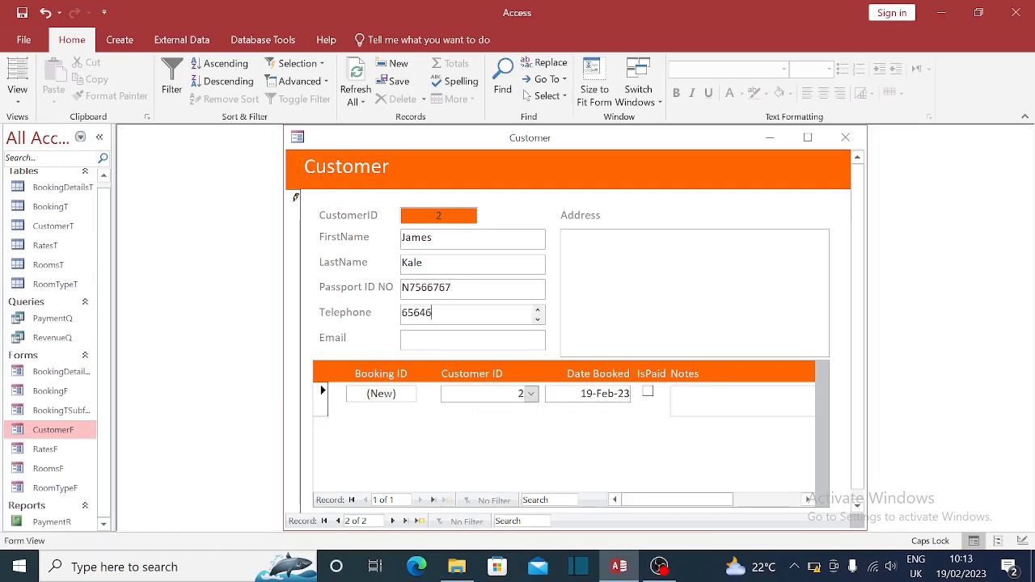
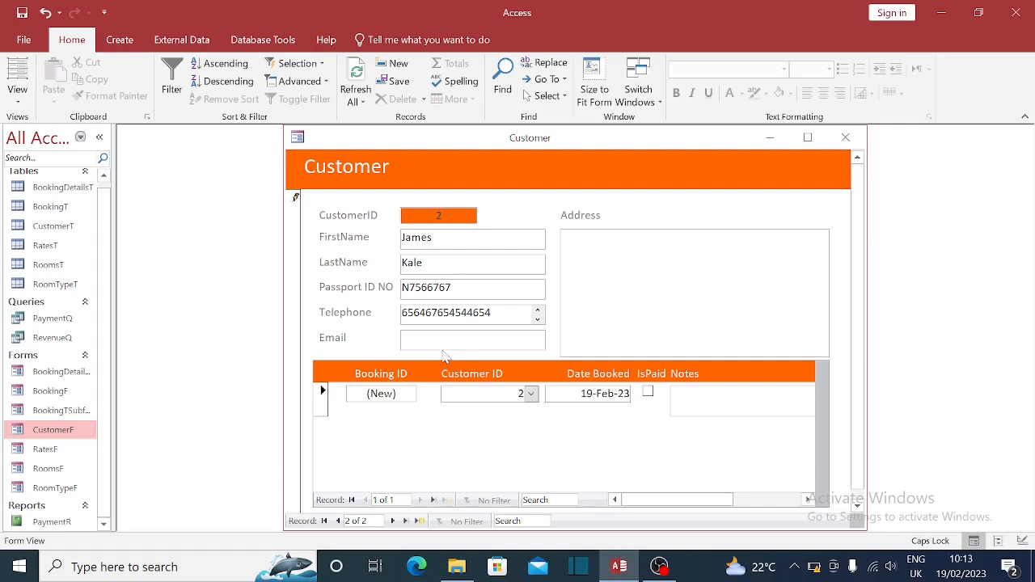
- Fill in the customer's telephone, e-mail and address, then tab on to save the record
{"action": "key", "text": "Tab"}
{"action": "key", "text": "Caps_Lock"}
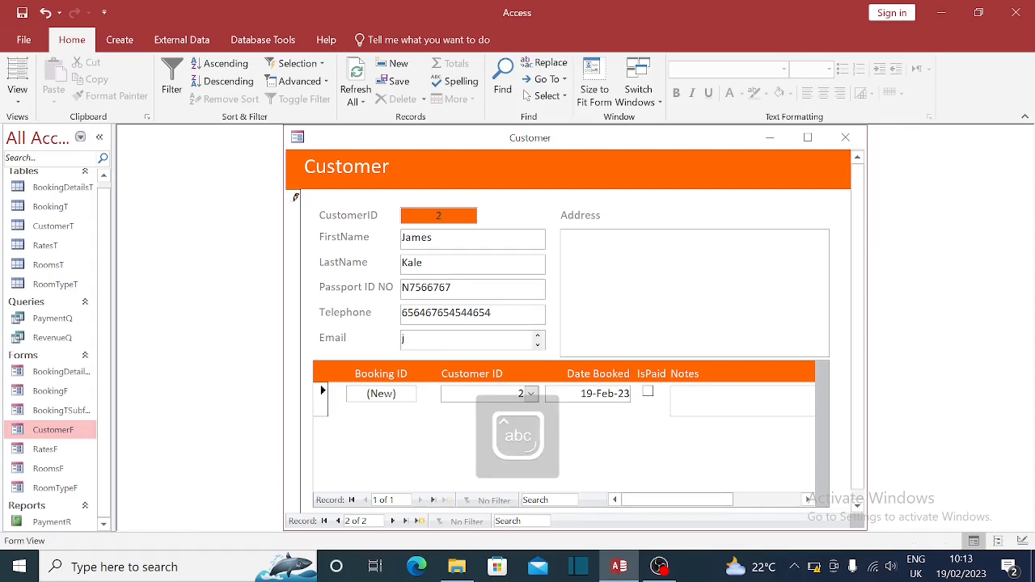
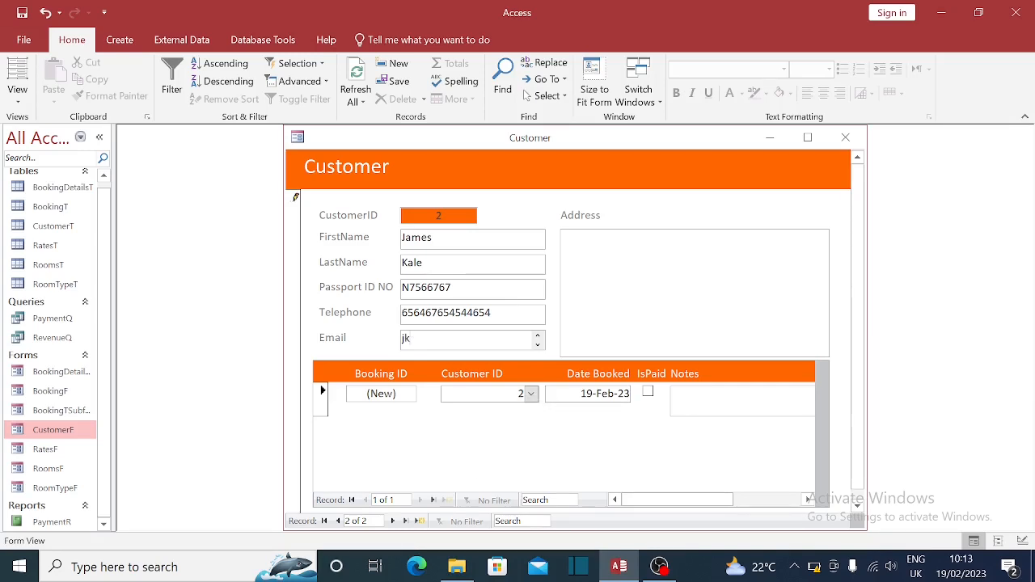
{"action": "key", "text": "Tab"}
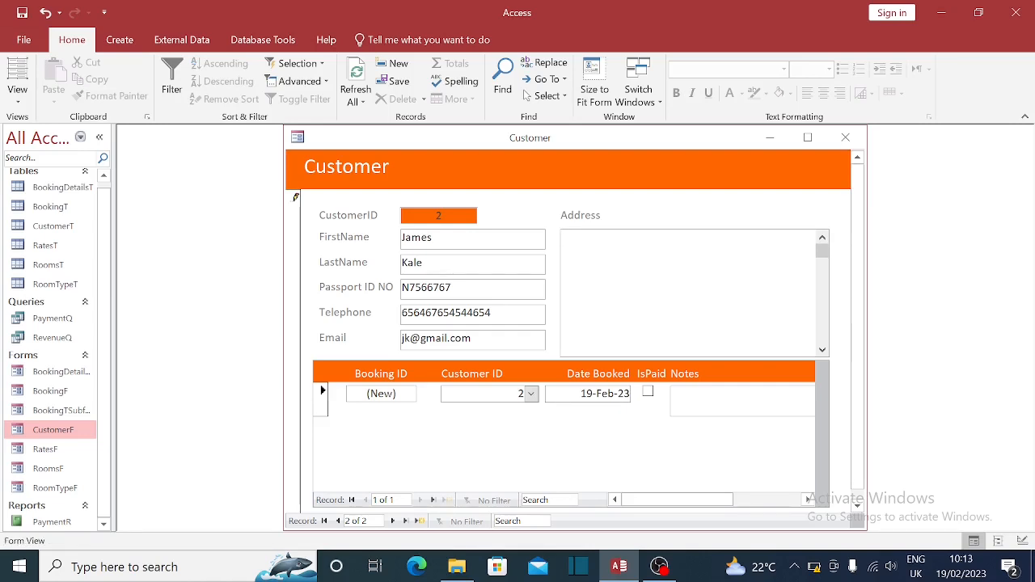
{"action": "type", "text": "USA"}
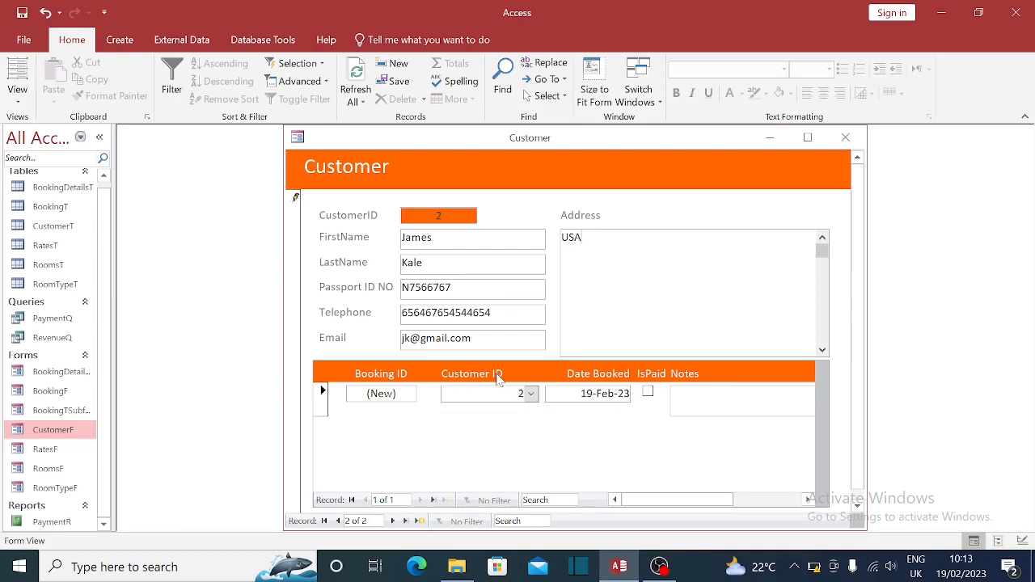
{"action": "key", "text": "Tab"}
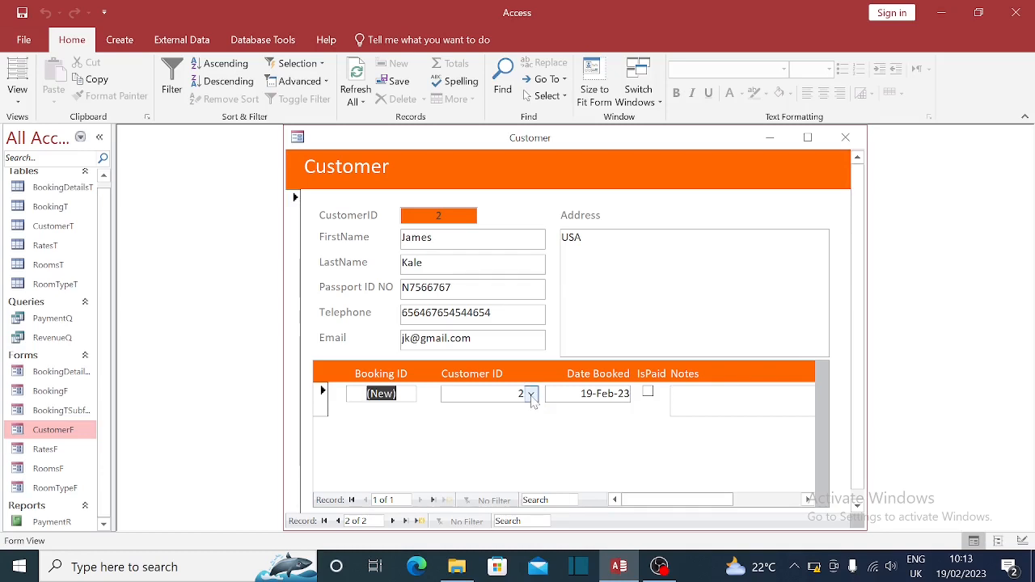
- Assign booking 4 (19-Feb-23) to customer 2, enter note 'None', and leave the subform to save
{"action": "left_click", "coordinate": [532, 395]}
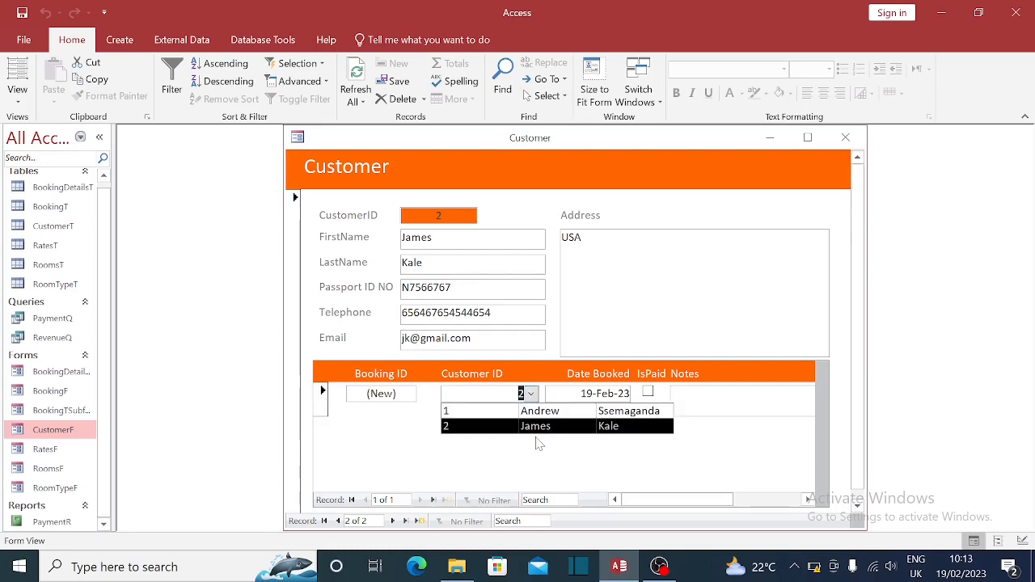
{"action": "left_click", "coordinate": [537, 426]}
{"action": "left_click", "coordinate": [532, 399]}
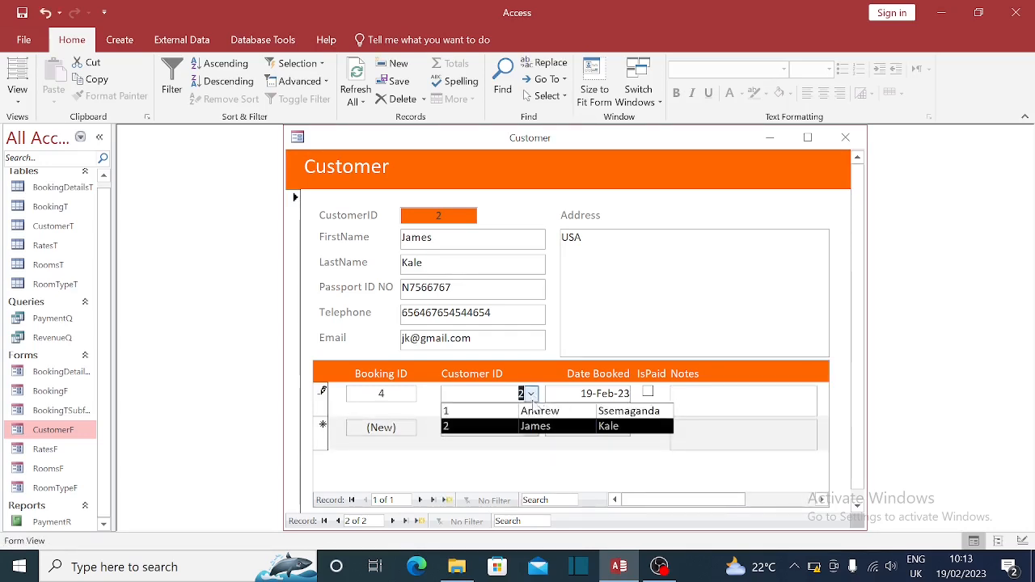
{"action": "left_click", "coordinate": [527, 413]}
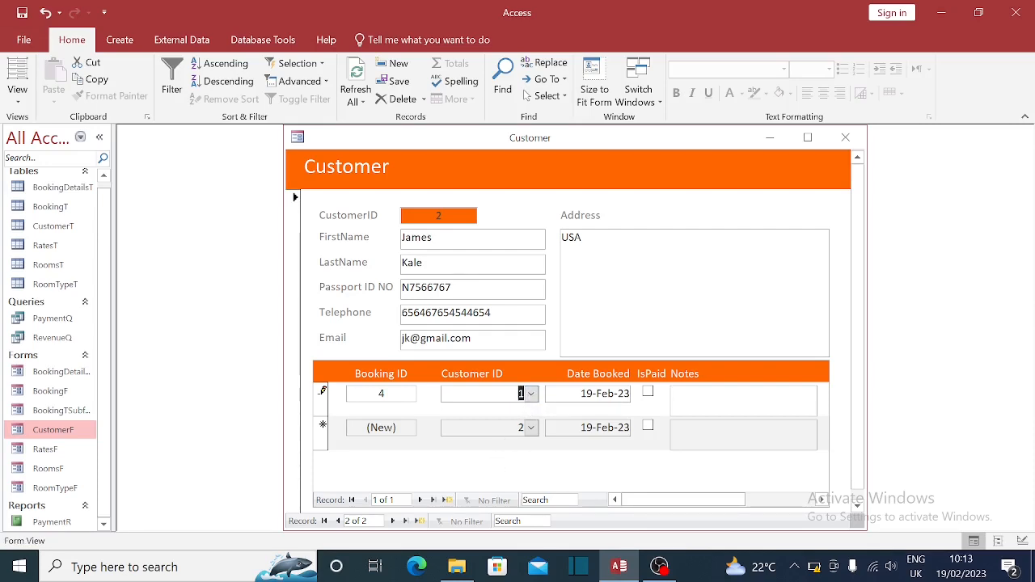
{"action": "left_click", "coordinate": [531, 394]}
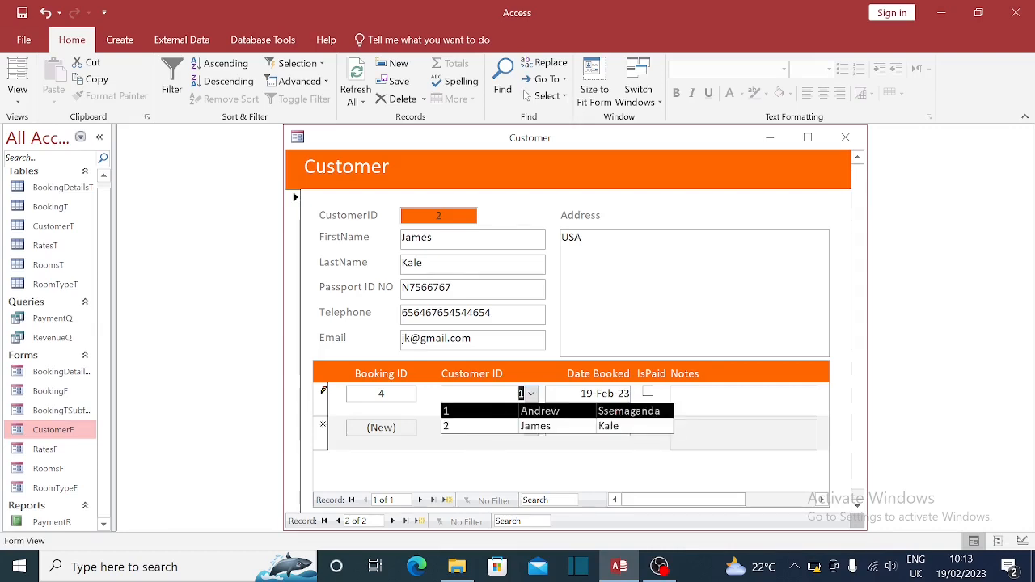
{"action": "left_click", "coordinate": [463, 431]}
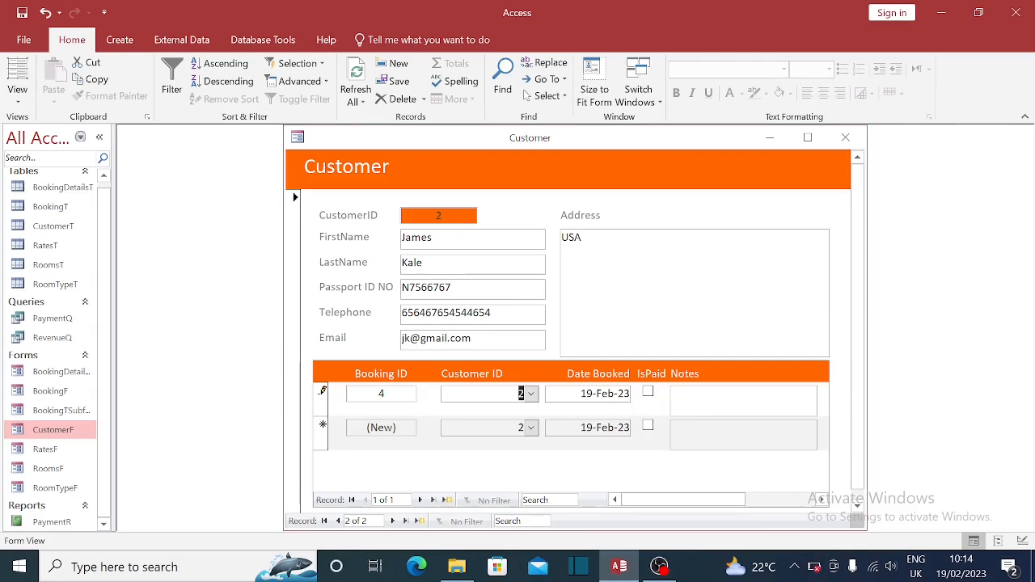
{"action": "left_click", "coordinate": [702, 399]}
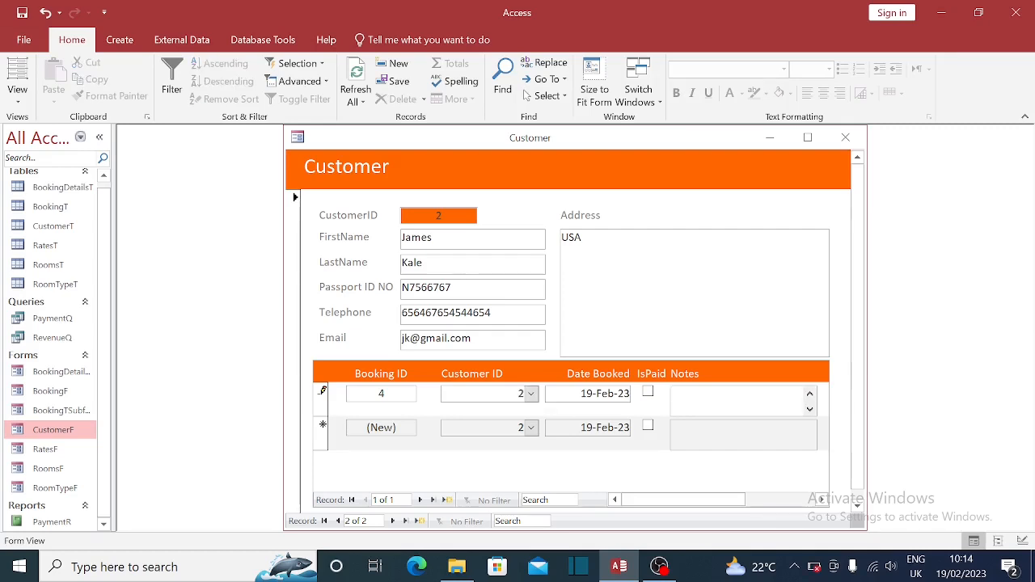
{"action": "type", "text": "None"}
{"action": "left_click", "coordinate": [669, 296]}
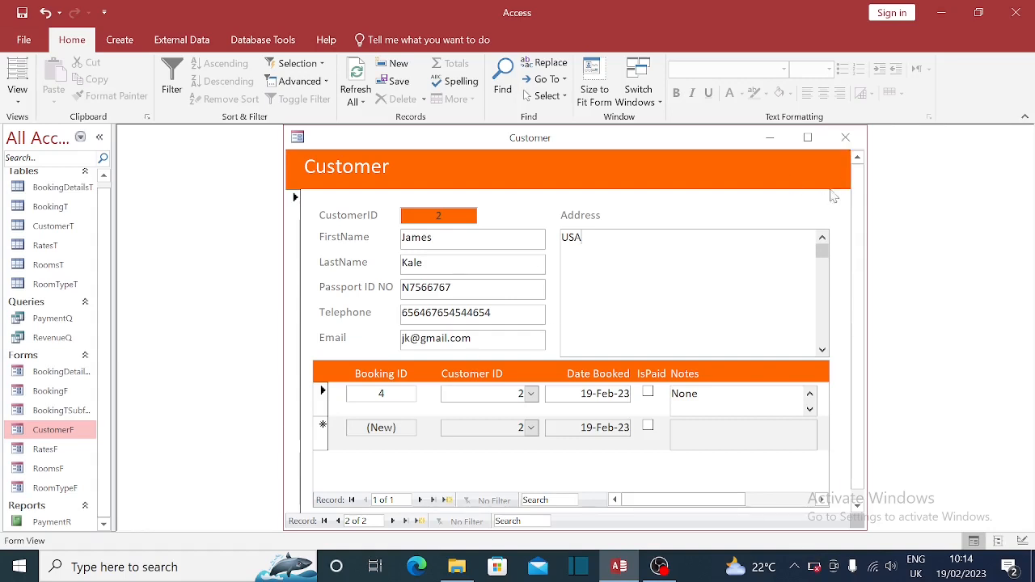
- Close the Customer form, briefly view BookingDetailsTSubform, and open the BookingF booking form
{"action": "left_click", "coordinate": [846, 137]}
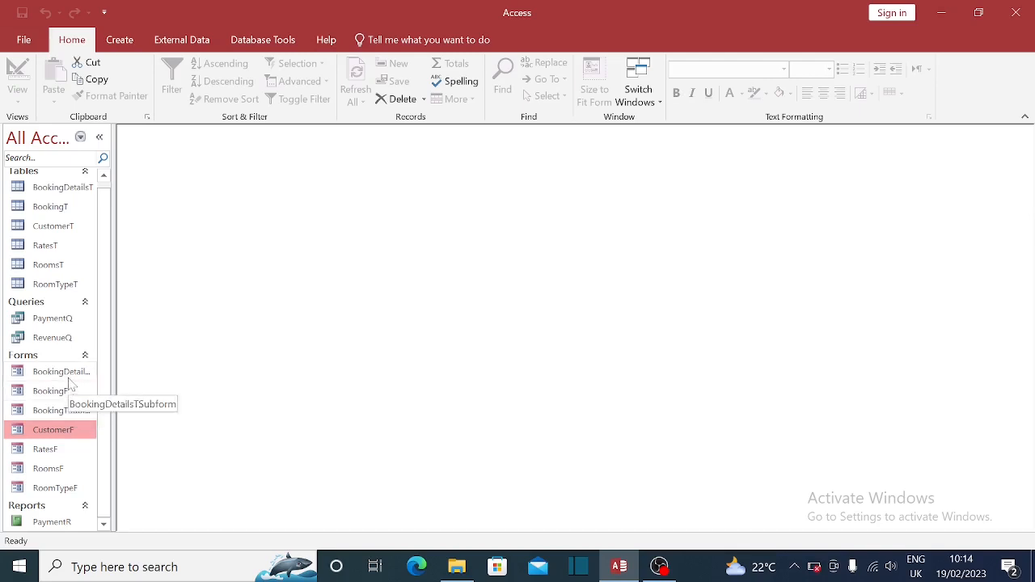
{"action": "double_click", "coordinate": [41, 376]}
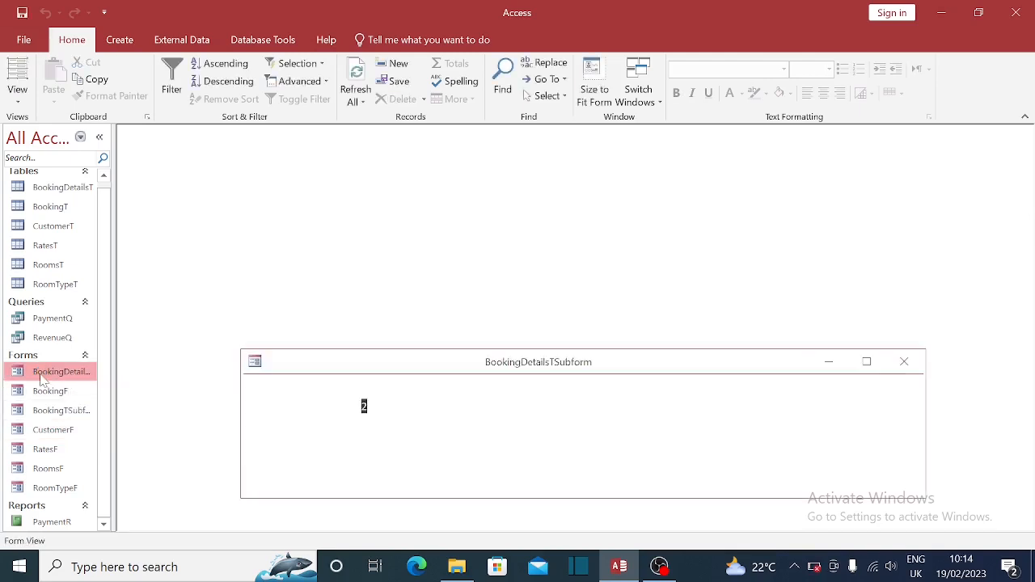
{"action": "left_click", "coordinate": [904, 363]}
{"action": "double_click", "coordinate": [50, 393]}
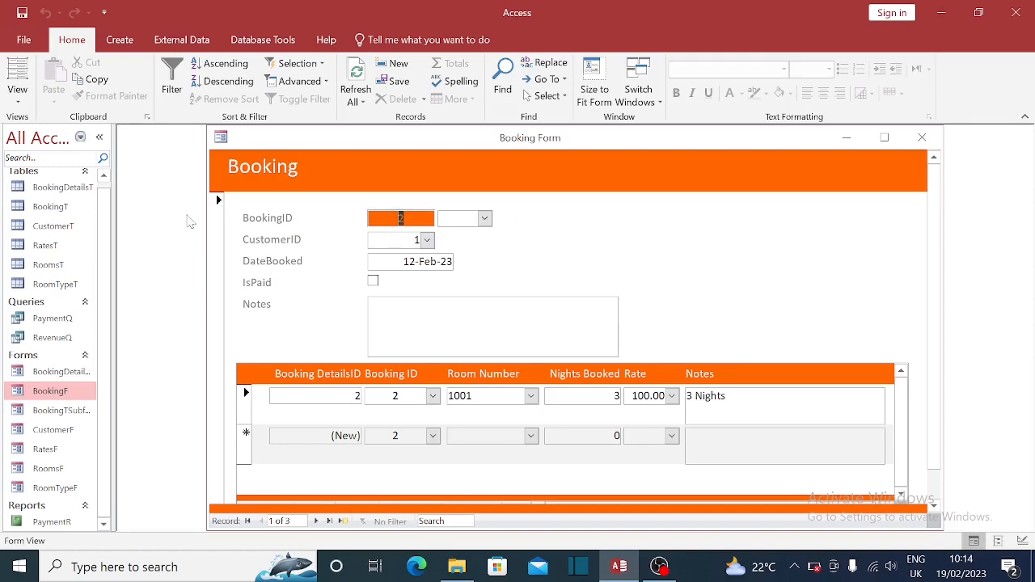
- Jump to booking 4 using the BookingID search combo
{"action": "left_click", "coordinate": [485, 219]}
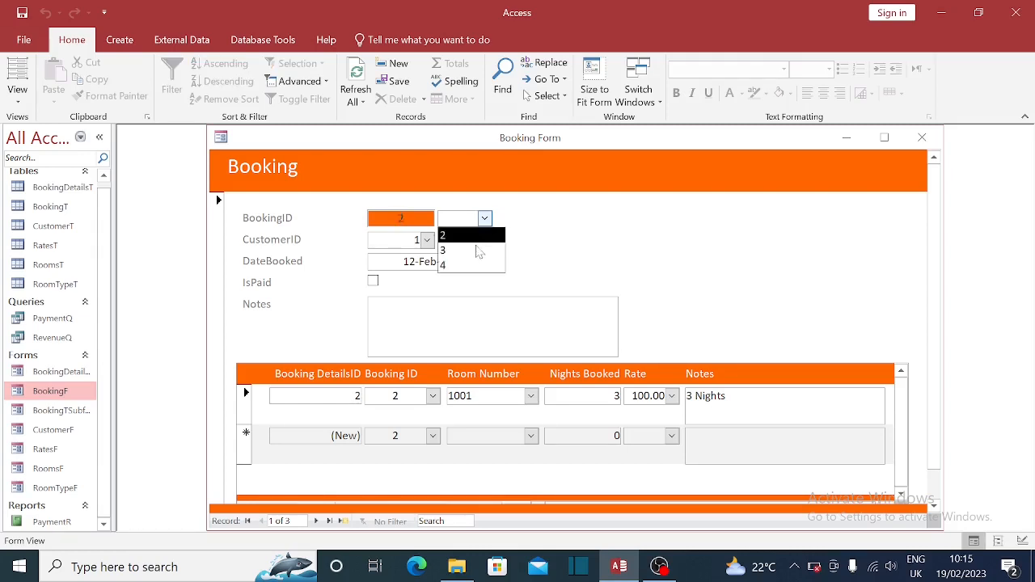
{"action": "left_click", "coordinate": [465, 266]}
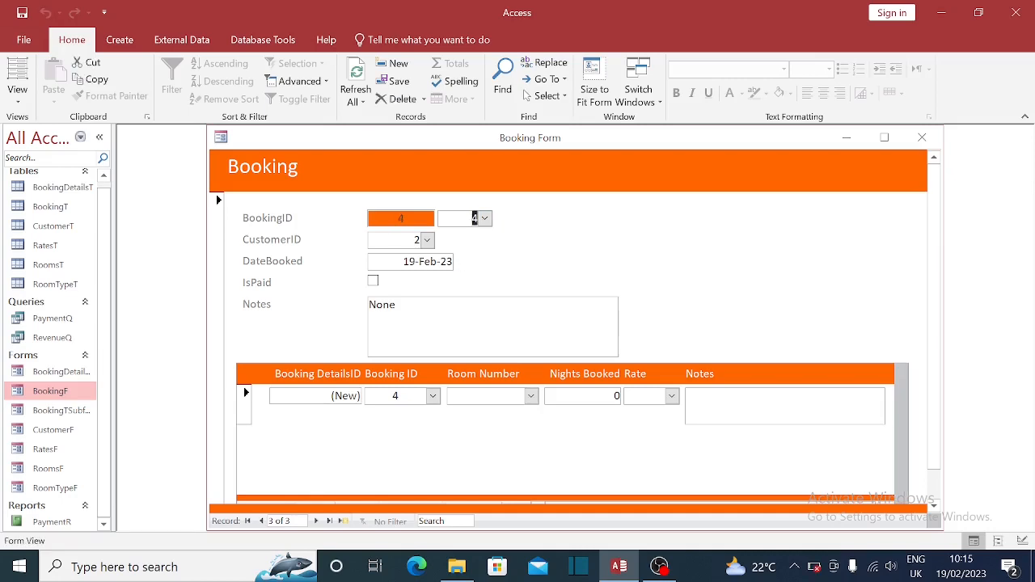
{"action": "left_click", "coordinate": [471, 321]}
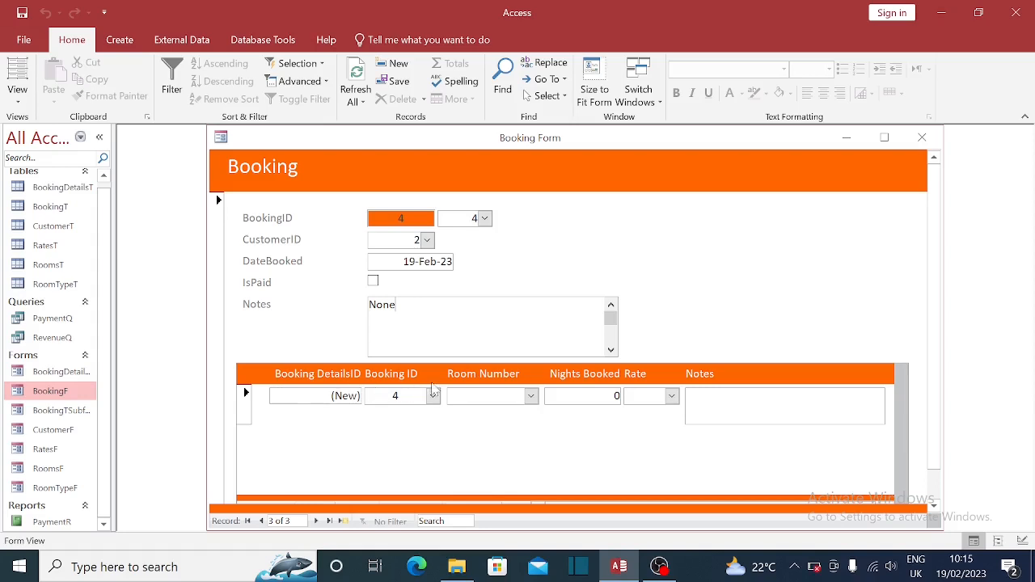
- Add a room 2001 detail row with 4 nights, rate 200.00 and Notes 'None'
{"action": "left_click", "coordinate": [531, 396]}
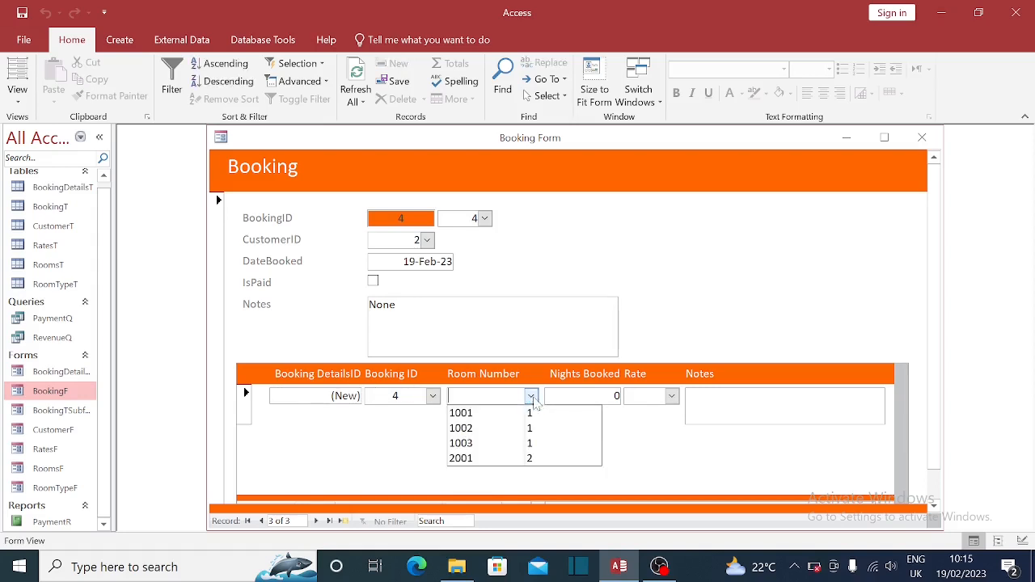
{"action": "left_click", "coordinate": [467, 459]}
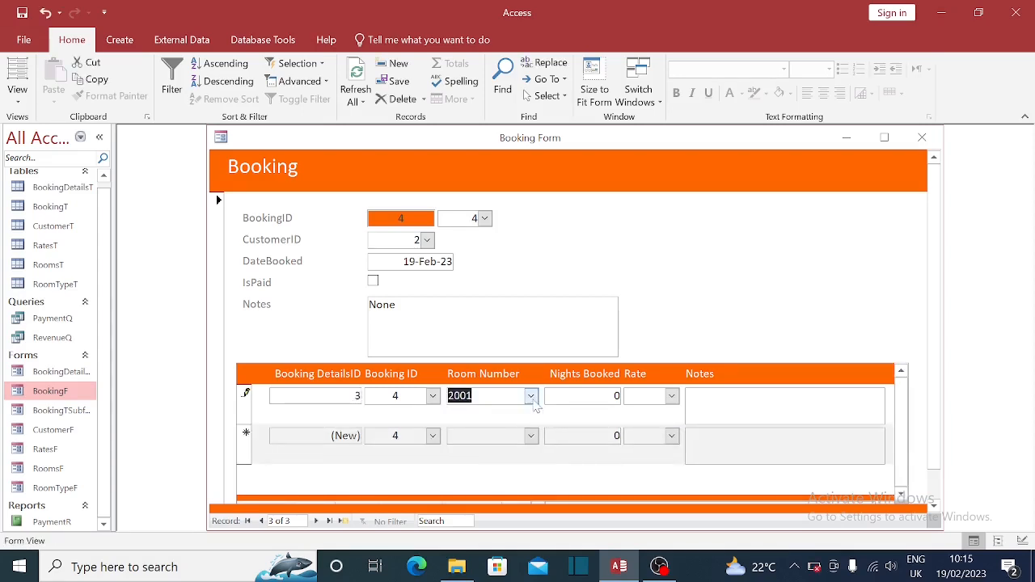
{"action": "left_click", "coordinate": [613, 396]}
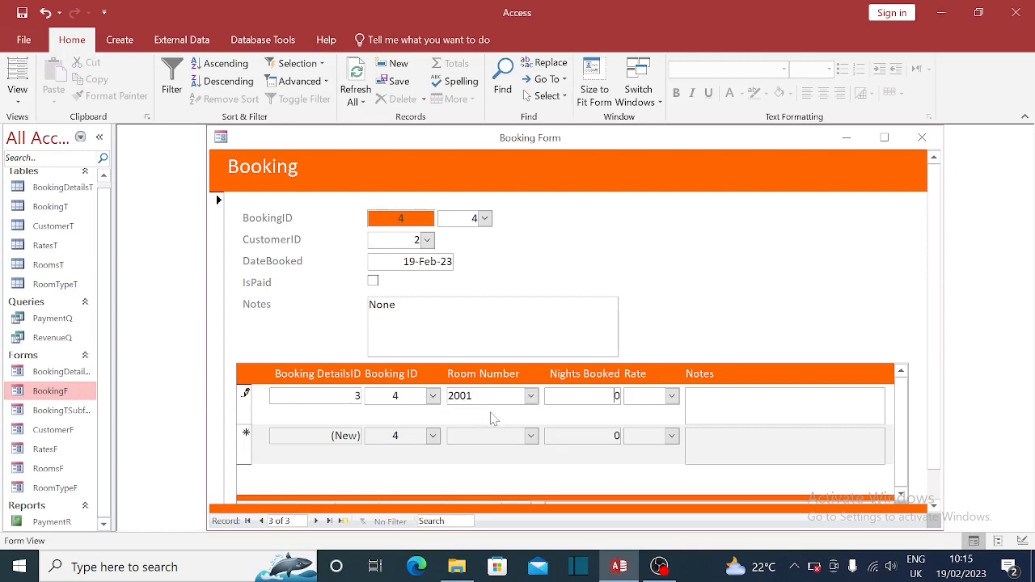
{"action": "double_click", "coordinate": [617, 396]}
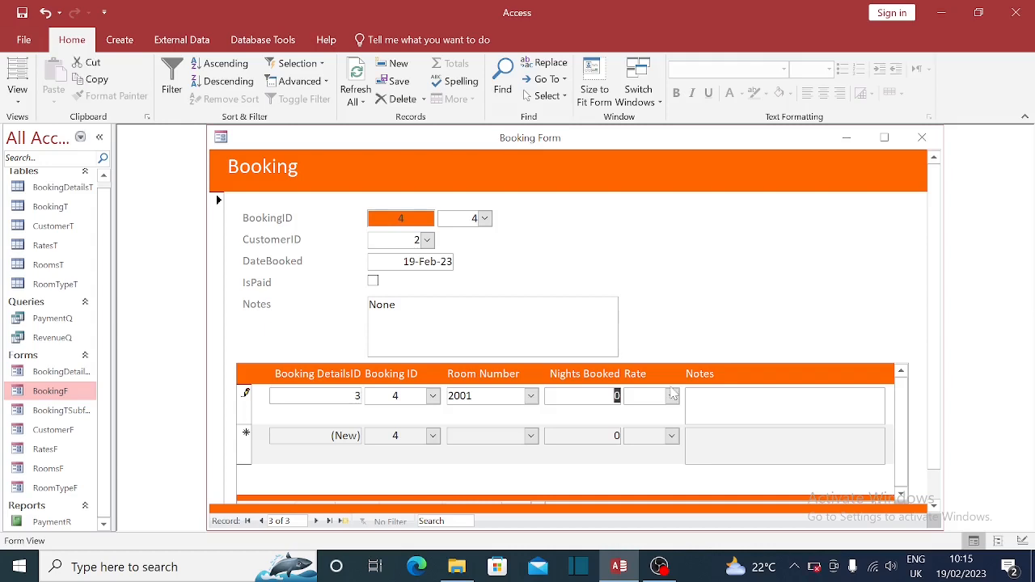
{"action": "type", "text": "4"}
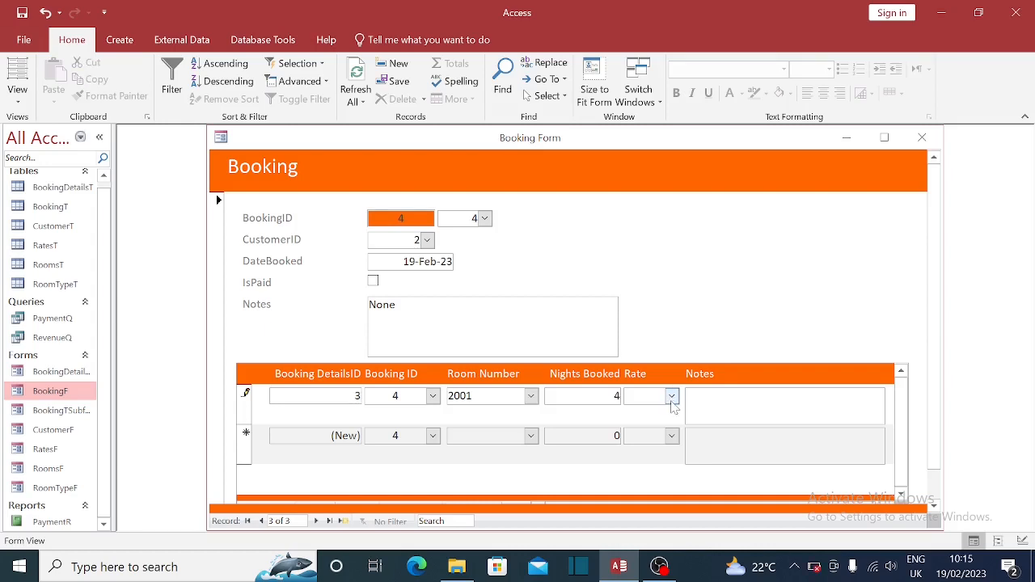
{"action": "left_click", "coordinate": [671, 397]}
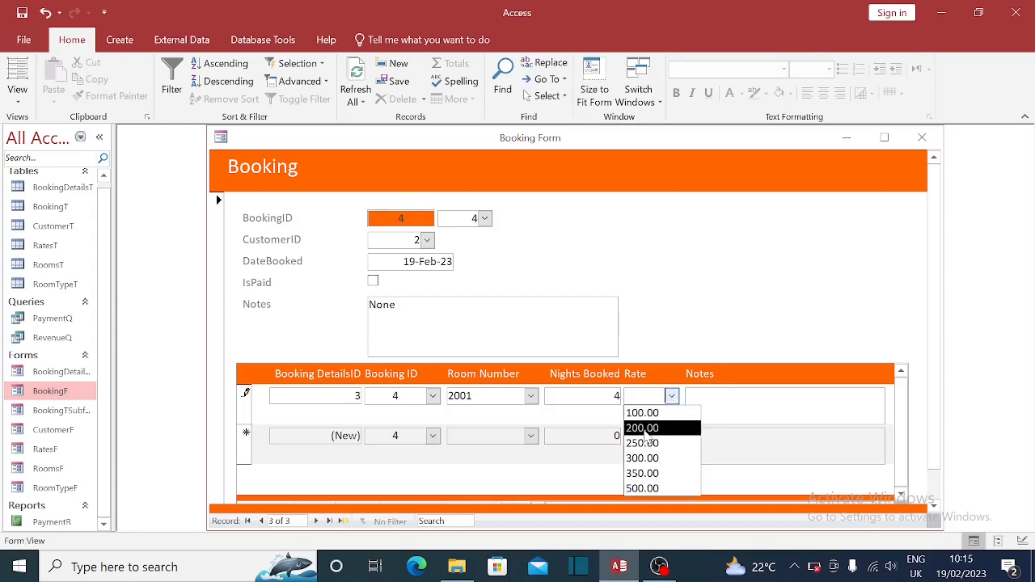
{"action": "left_click", "coordinate": [645, 432]}
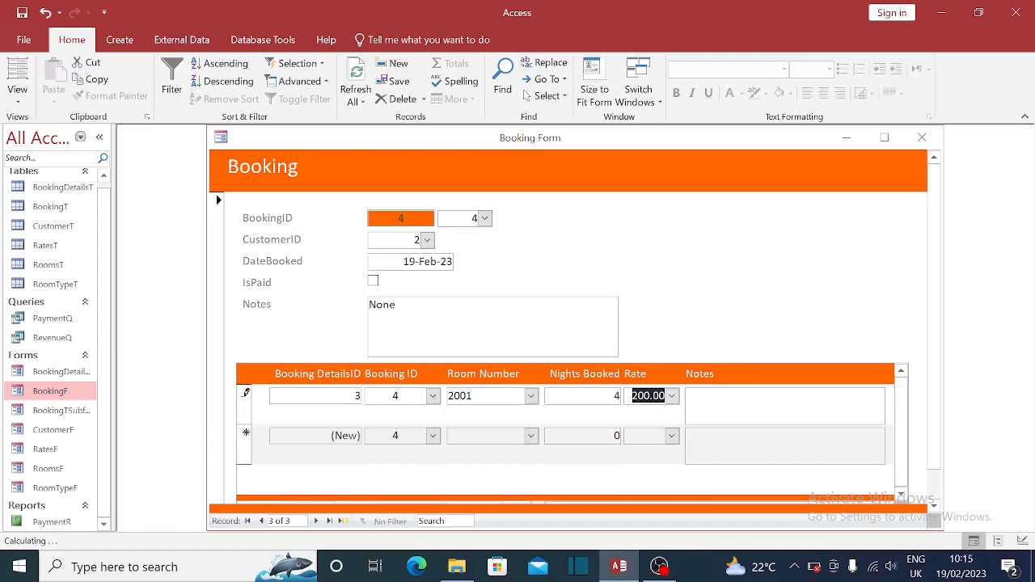
{"action": "left_click", "coordinate": [688, 405]}
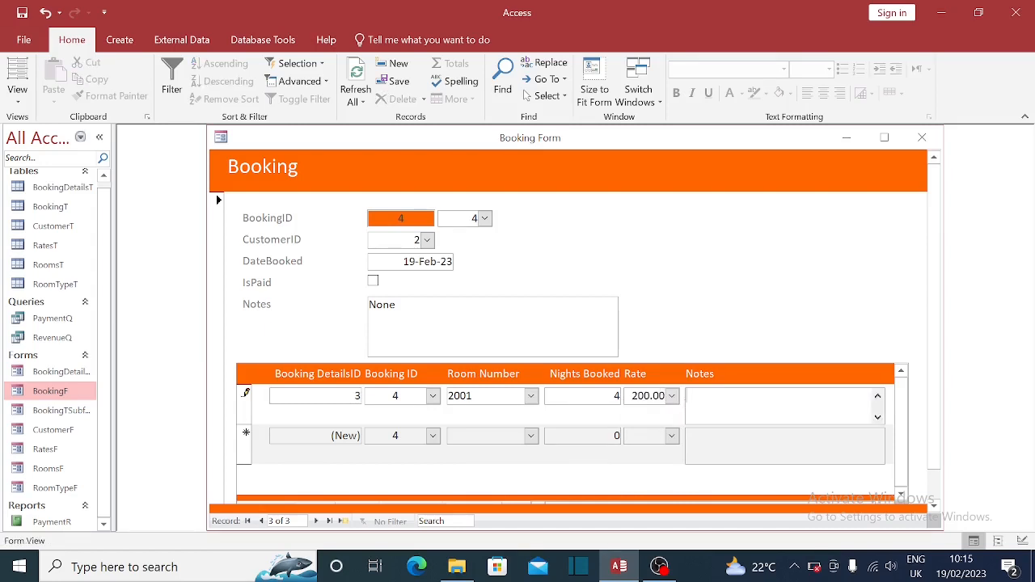
{"action": "type", "text": "None"}
- Add a second room 2001 row with 2 nights, rate 200.00 and Notes 'None'
{"action": "left_click", "coordinate": [531, 437]}
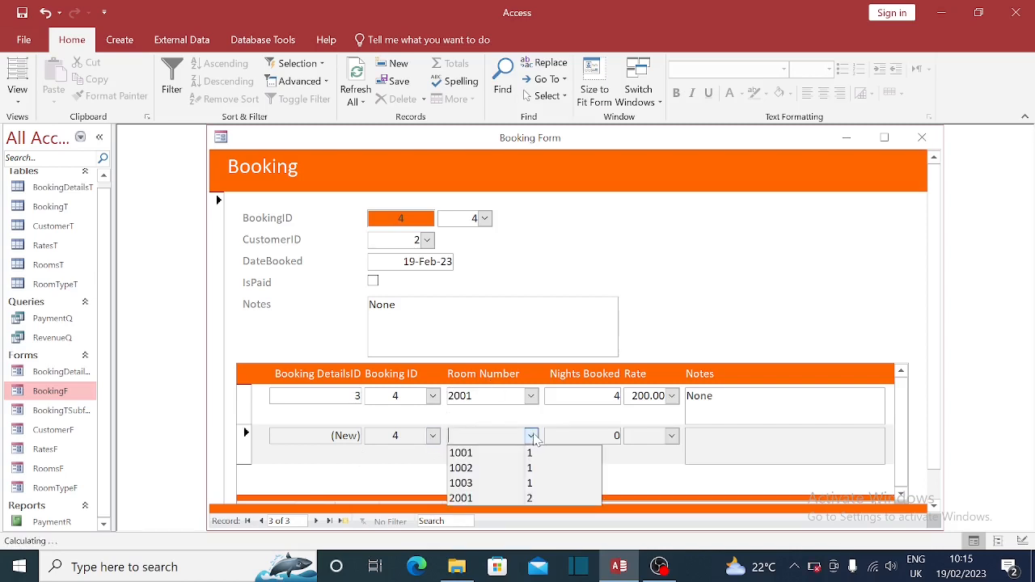
{"action": "left_click", "coordinate": [467, 499]}
{"action": "key", "text": "Tab"}
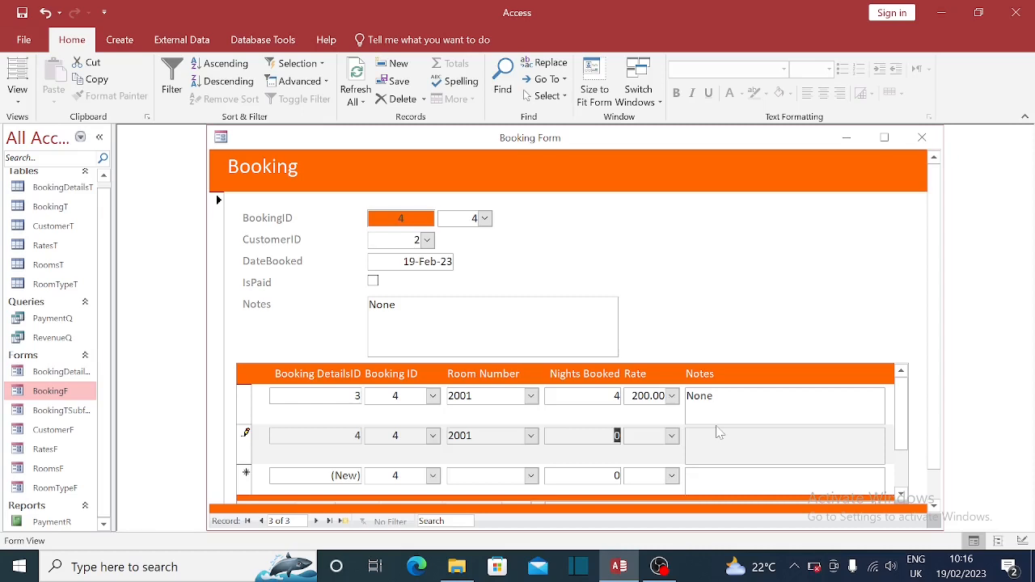
{"action": "type", "text": "2"}
{"action": "left_click", "coordinate": [671, 436]}
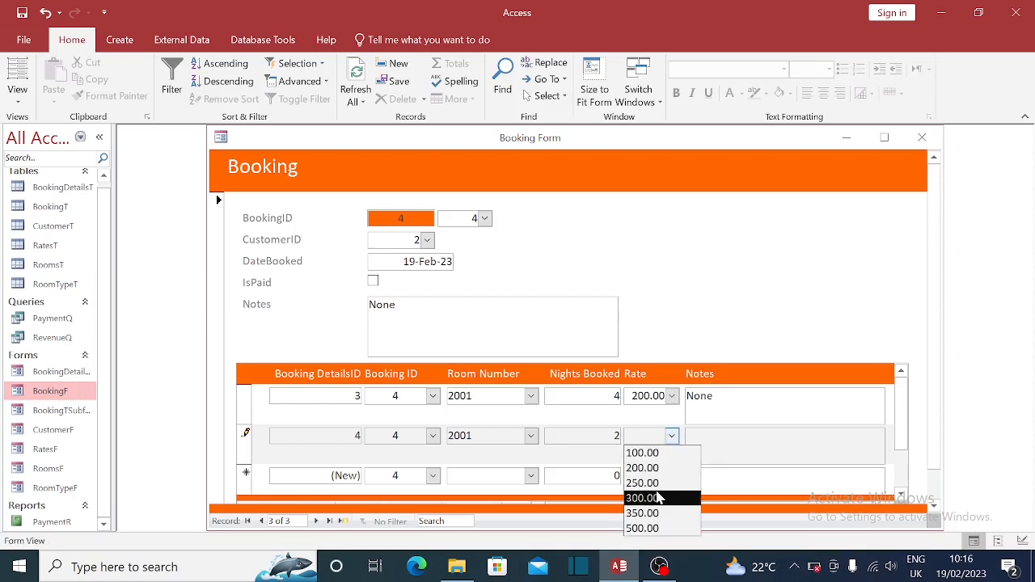
{"action": "key", "text": "Up"}
{"action": "key", "text": "Up"}
{"action": "key", "text": "Return"}
{"action": "key", "text": "Tab"}
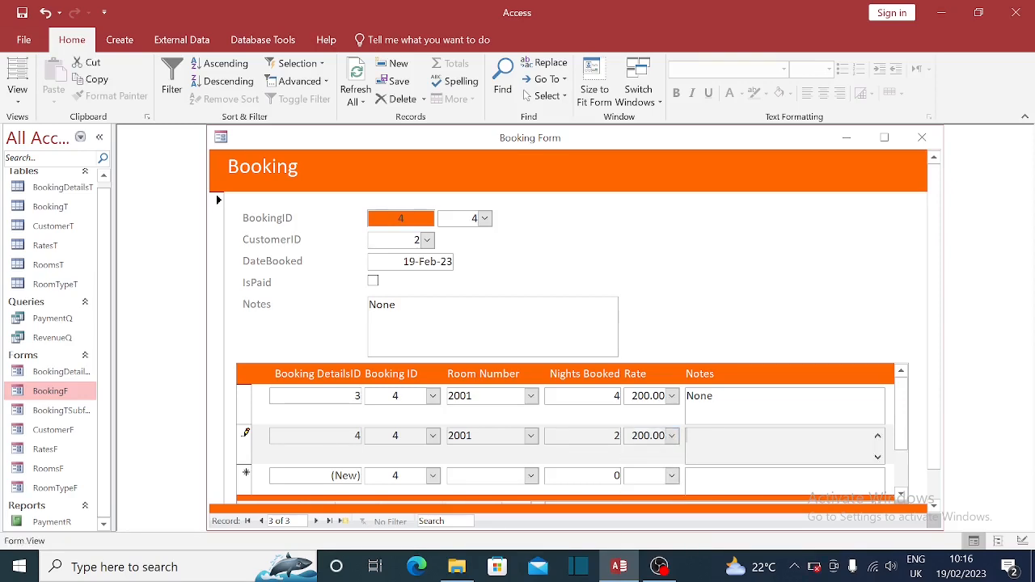
{"action": "type", "text": "None"}
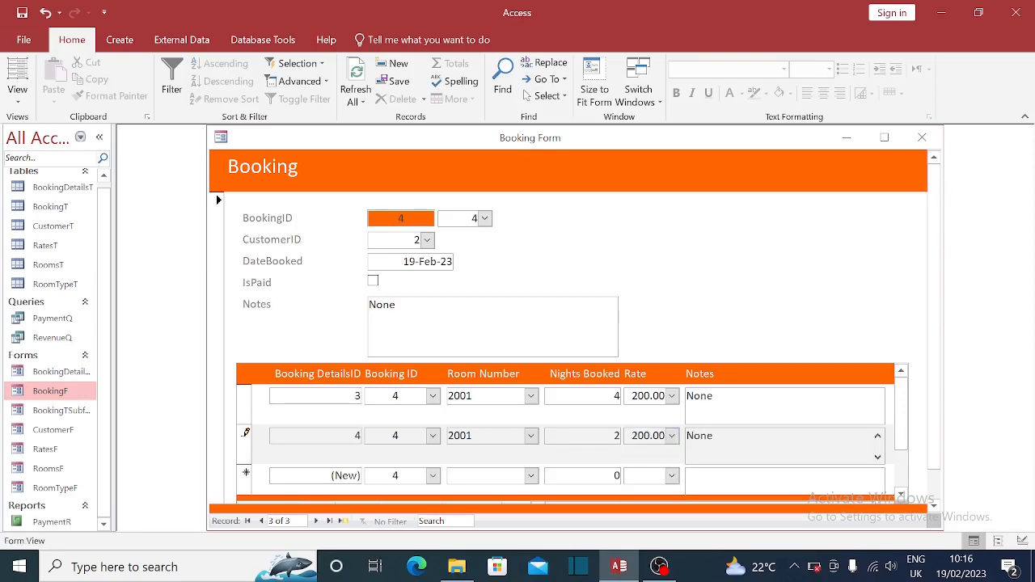
- Reopen BookingF to test the BookingID lookup with booking 4, then open CustomerF
{"action": "left_click", "coordinate": [923, 139]}
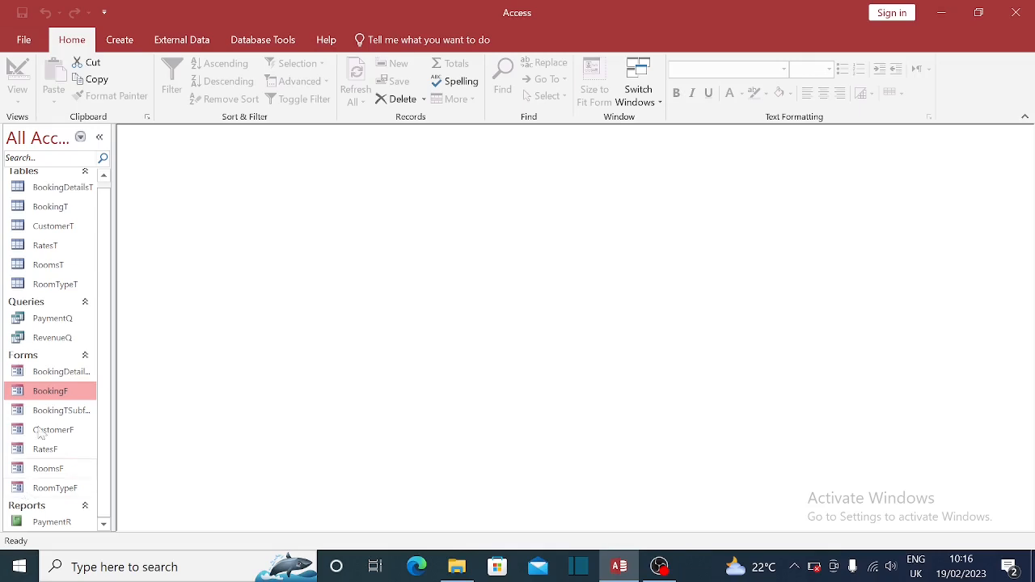
{"action": "double_click", "coordinate": [67, 393]}
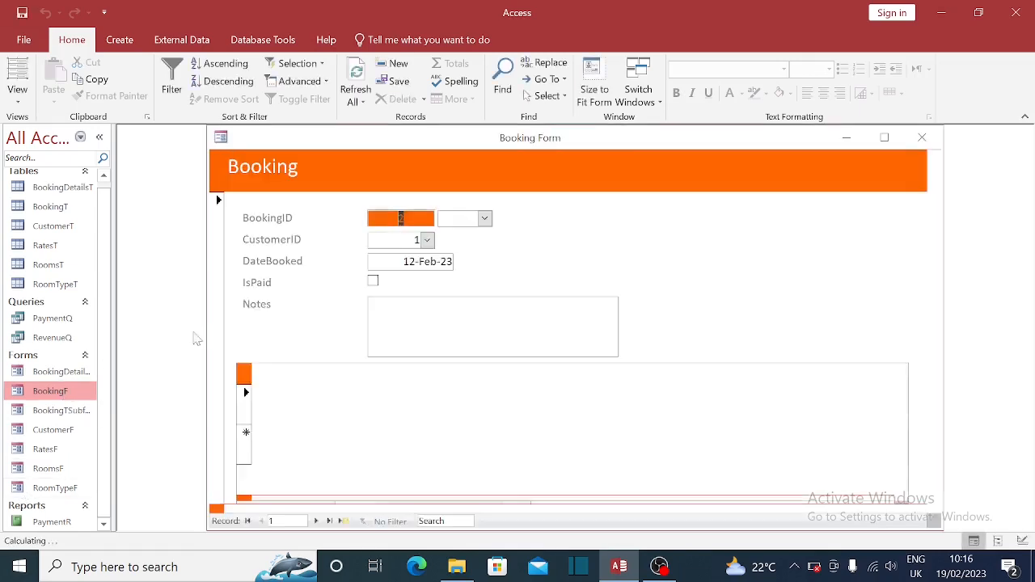
{"action": "left_click", "coordinate": [486, 218]}
{"action": "left_click", "coordinate": [487, 219]}
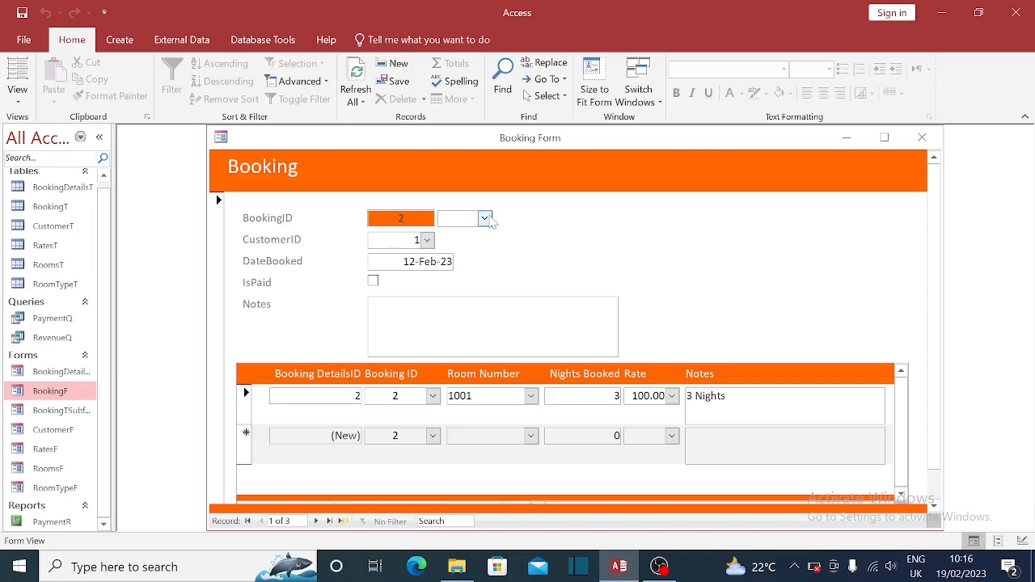
{"action": "left_click", "coordinate": [485, 219]}
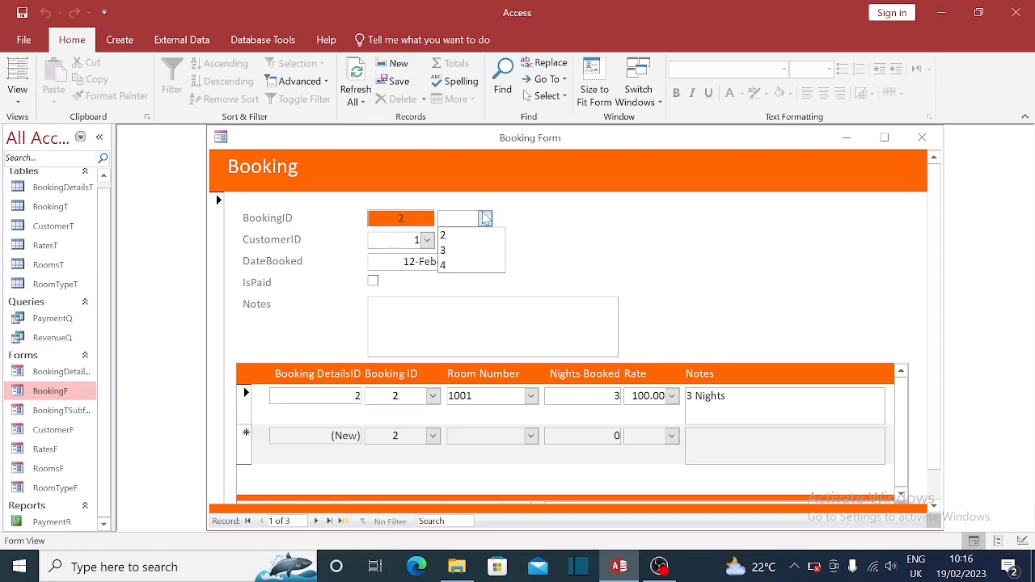
{"action": "left_click", "coordinate": [467, 267]}
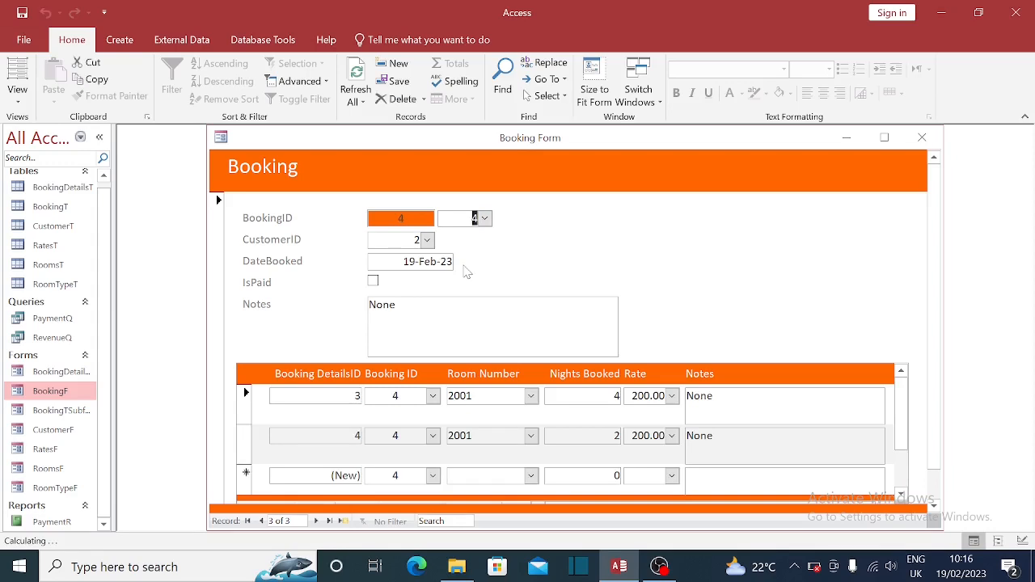
{"action": "left_click", "coordinate": [922, 138]}
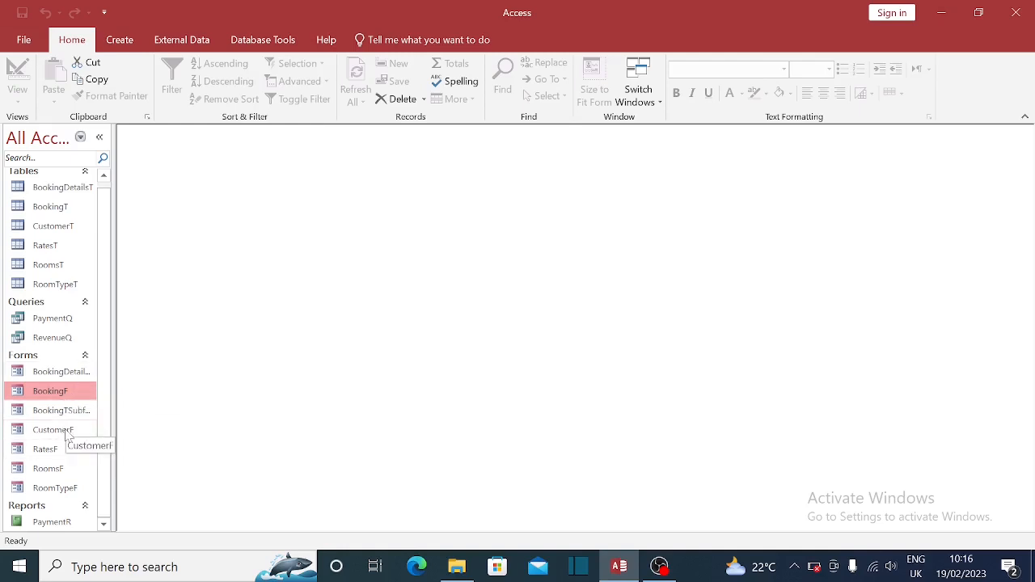
{"action": "double_click", "coordinate": [67, 433]}
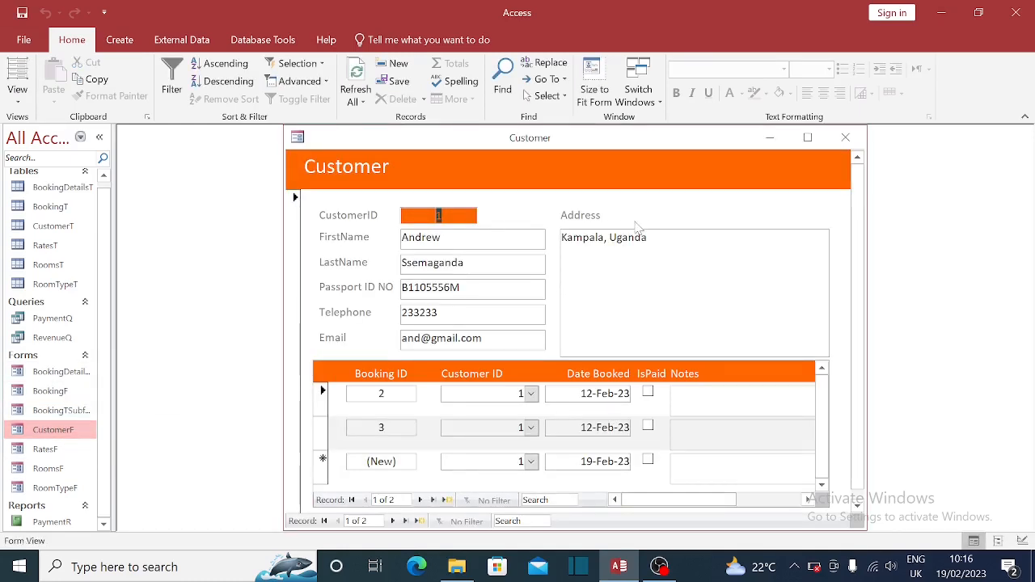
- Move to the next customer, switch CustomerF to Design View, and select the Combo Box control
{"action": "left_click", "coordinate": [394, 521]}
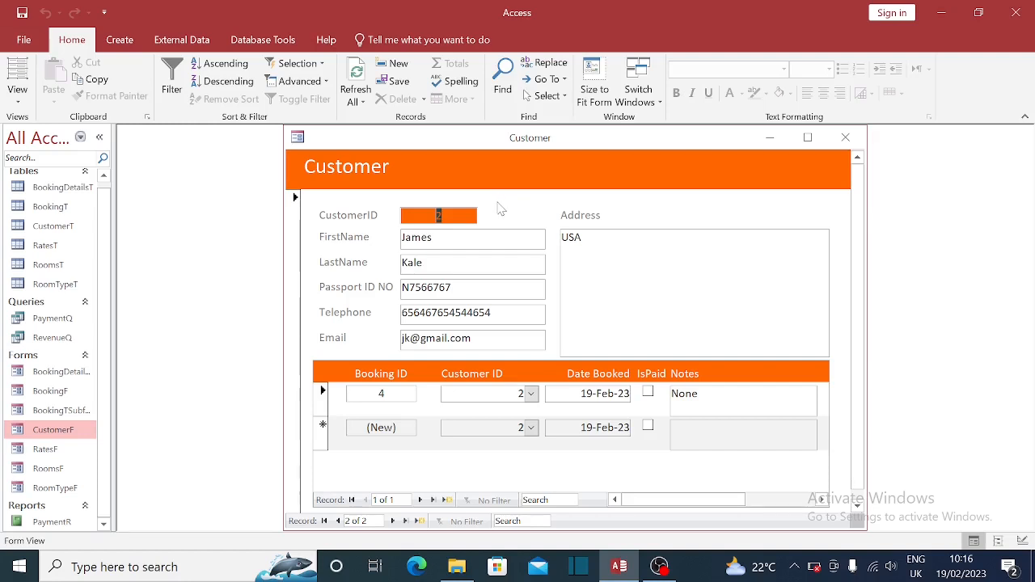
{"action": "right_click", "coordinate": [519, 138]}
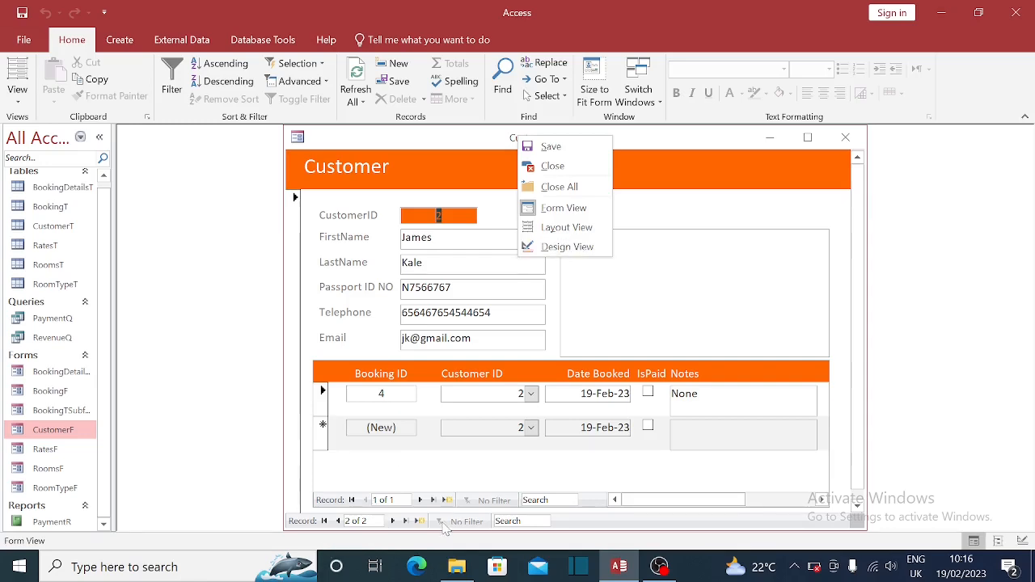
{"action": "left_click", "coordinate": [566, 247]}
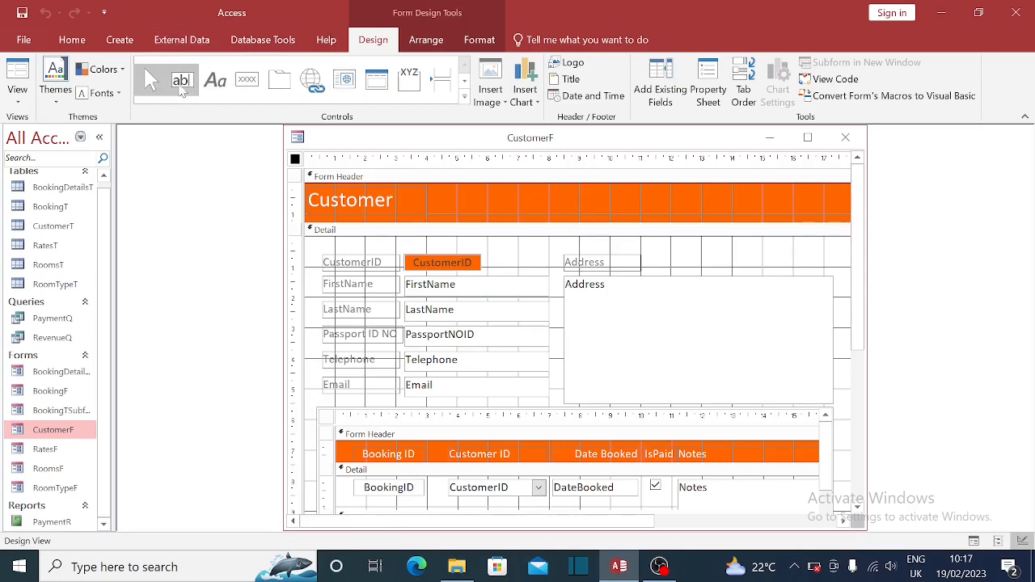
{"action": "left_click", "coordinate": [465, 97]}
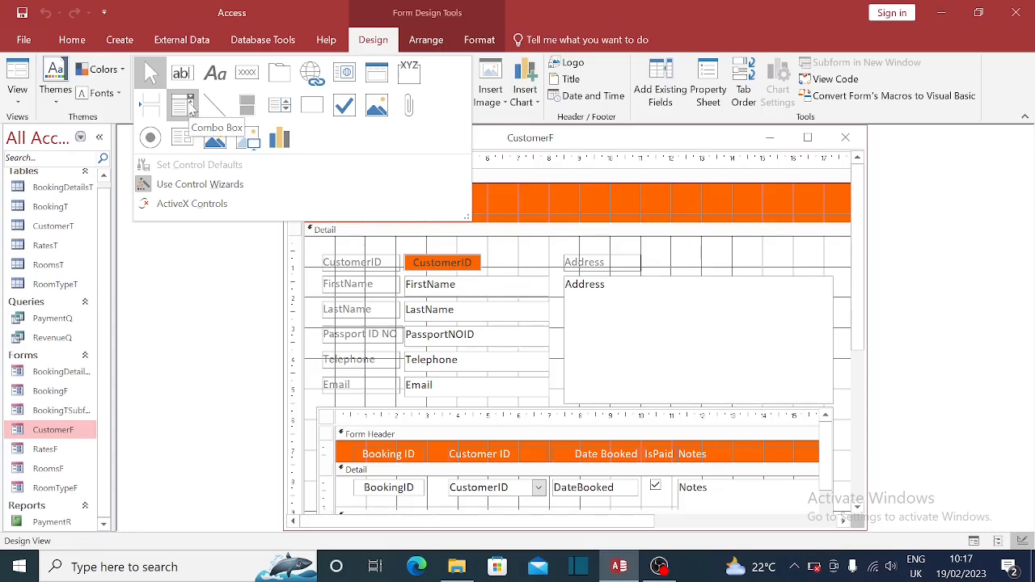
{"action": "left_click", "coordinate": [190, 106]}
- Draw a record-finding combo box using FirstName and LastName as its columns
{"action": "left_click", "coordinate": [496, 255]}
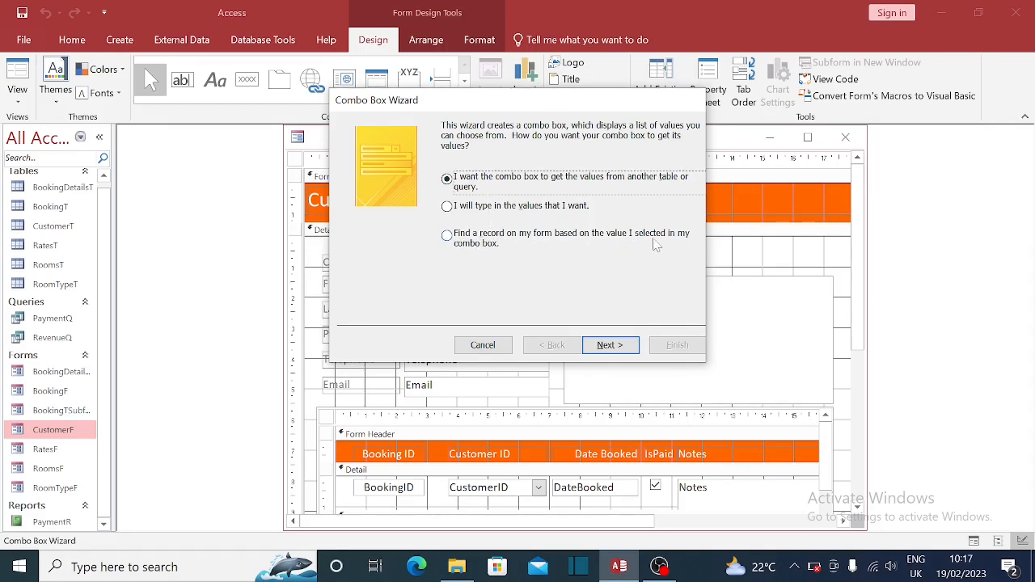
{"action": "left_click", "coordinate": [458, 239]}
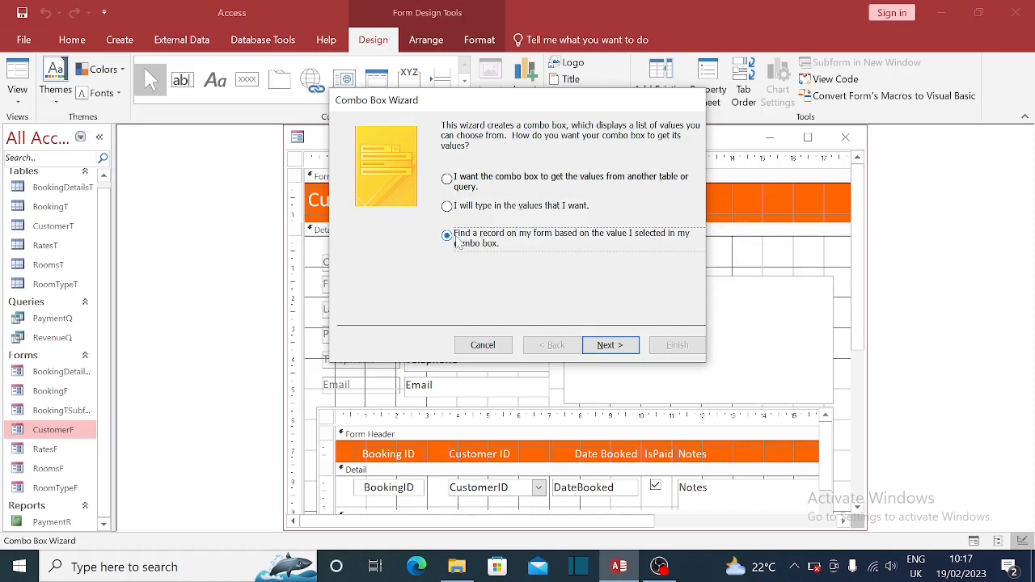
{"action": "left_click", "coordinate": [607, 346]}
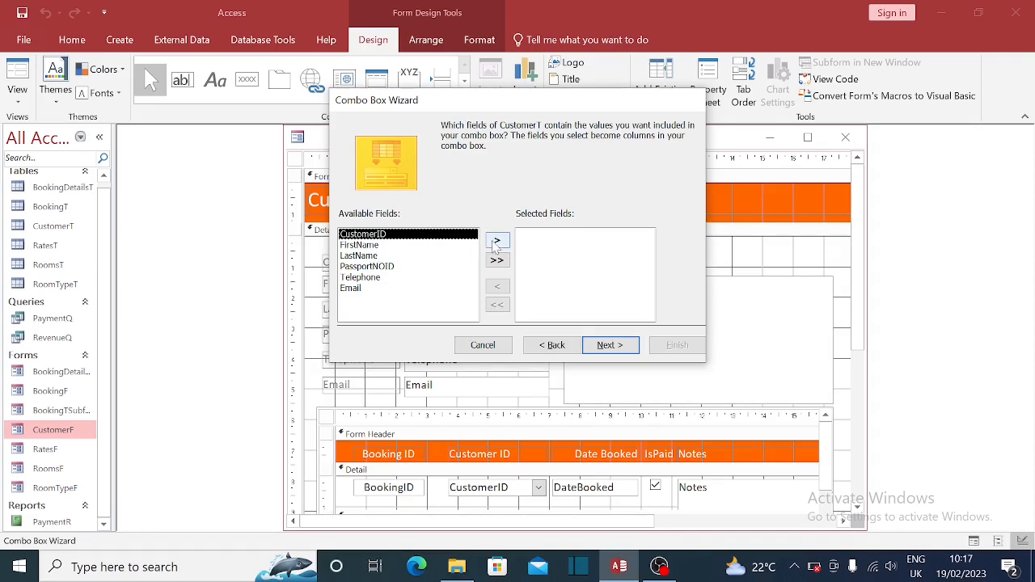
{"action": "left_click", "coordinate": [368, 246]}
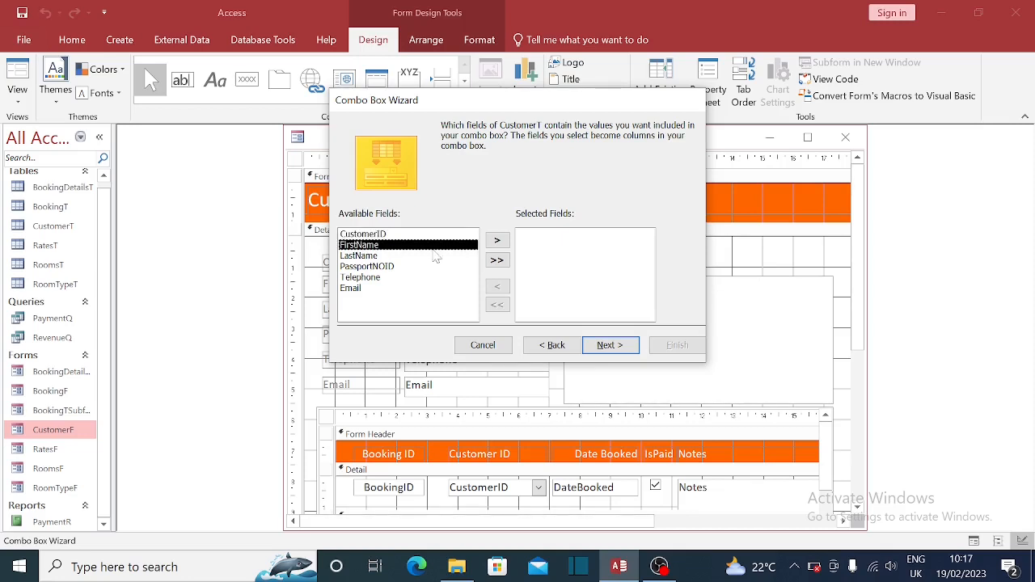
{"action": "left_click", "coordinate": [498, 241]}
{"action": "left_click", "coordinate": [498, 241]}
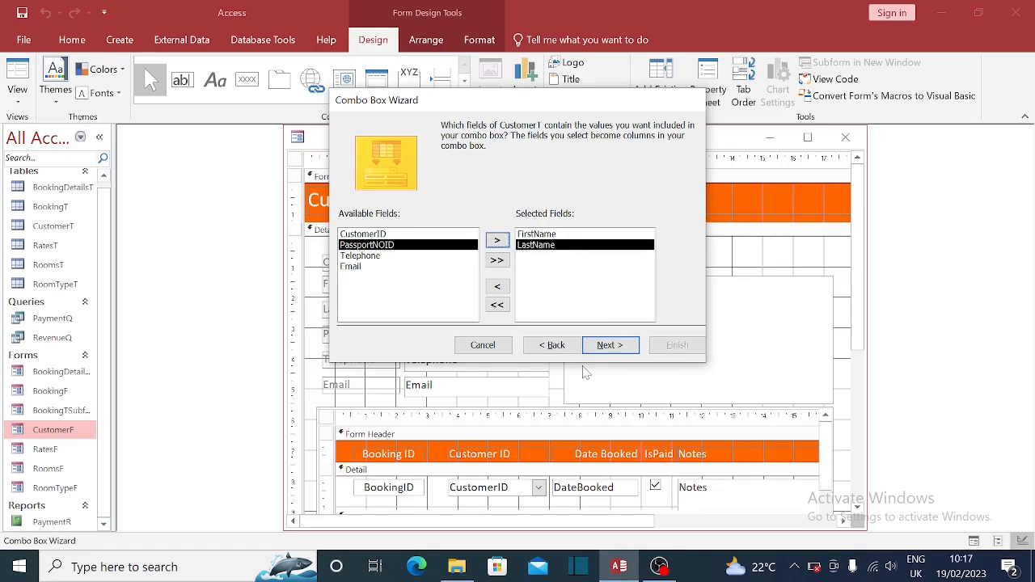
{"action": "left_click", "coordinate": [630, 346]}
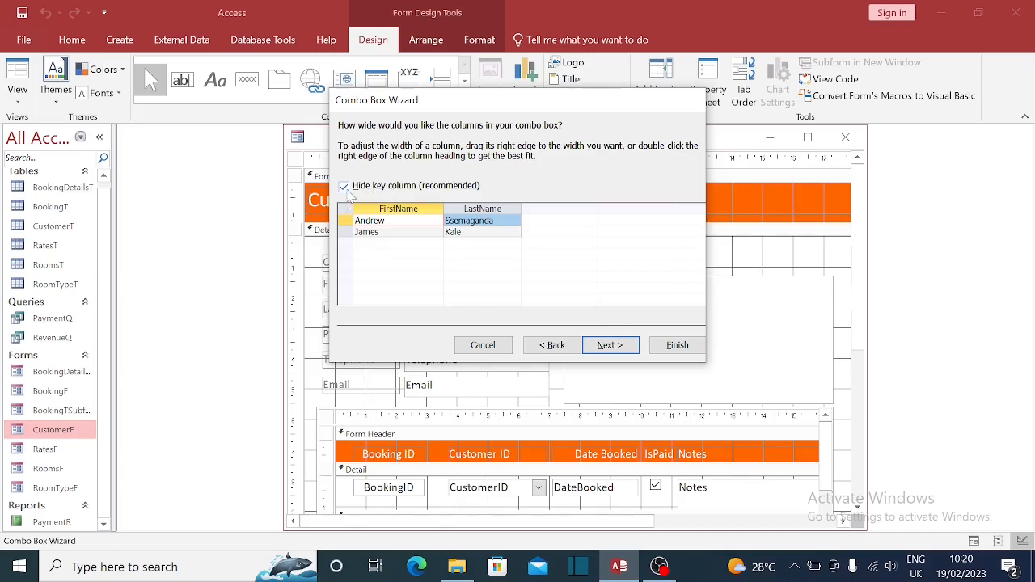
- Keep the CustomerID key column hidden and finish the wizard
{"action": "left_click", "coordinate": [345, 187]}
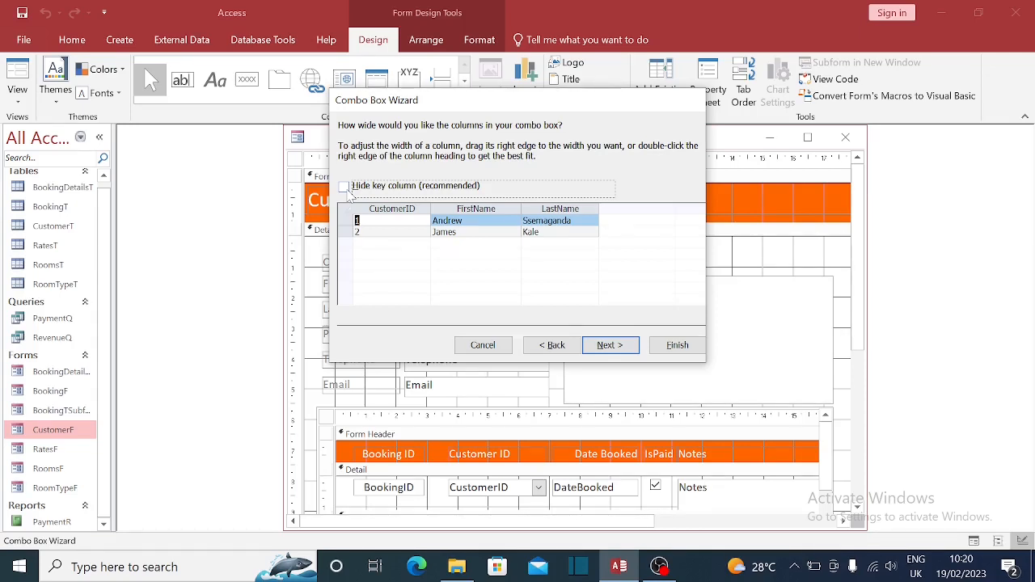
{"action": "left_click", "coordinate": [345, 187]}
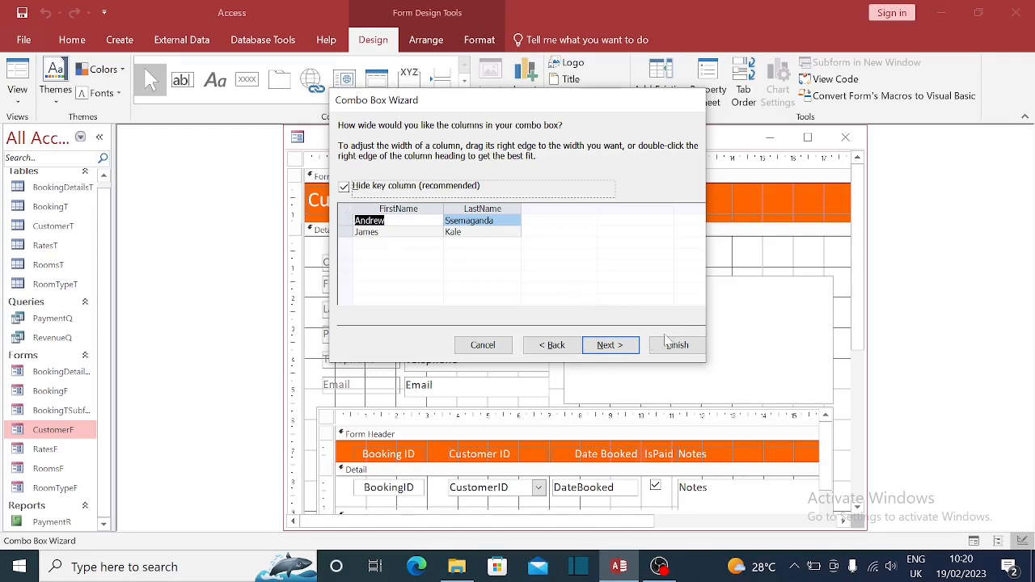
{"action": "left_click", "coordinate": [622, 356]}
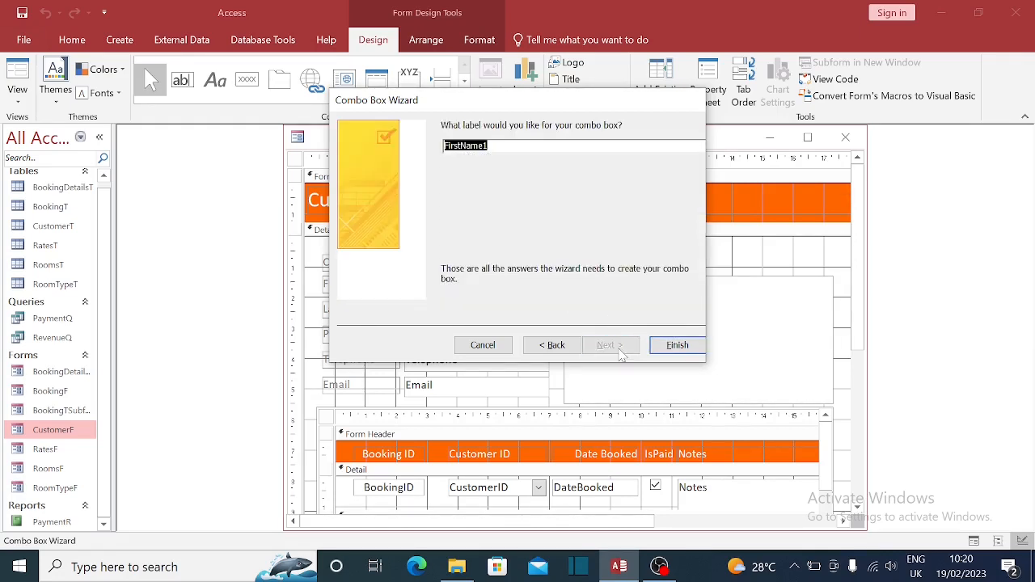
{"action": "left_click", "coordinate": [489, 146]}
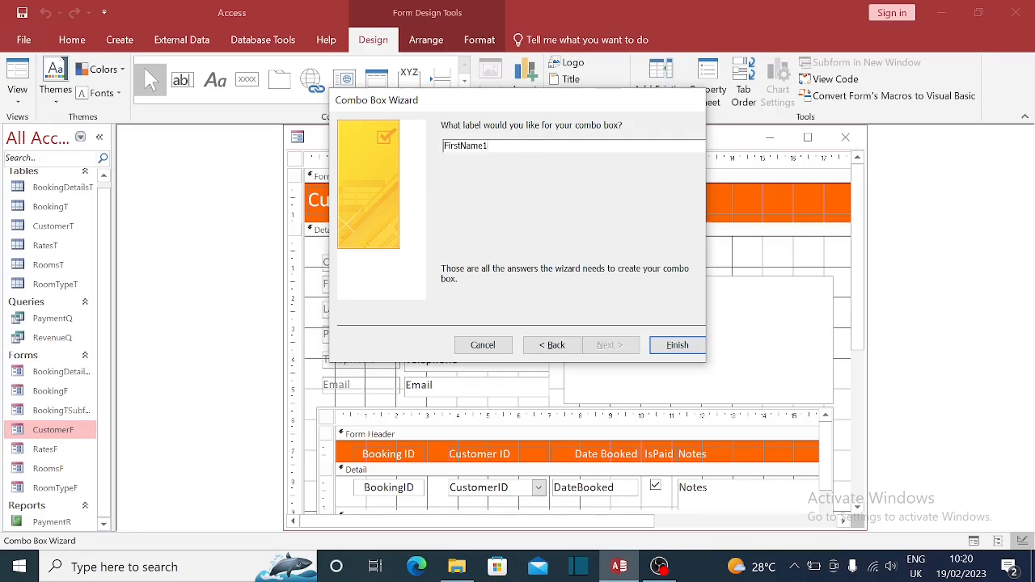
{"action": "left_click", "coordinate": [678, 346]}
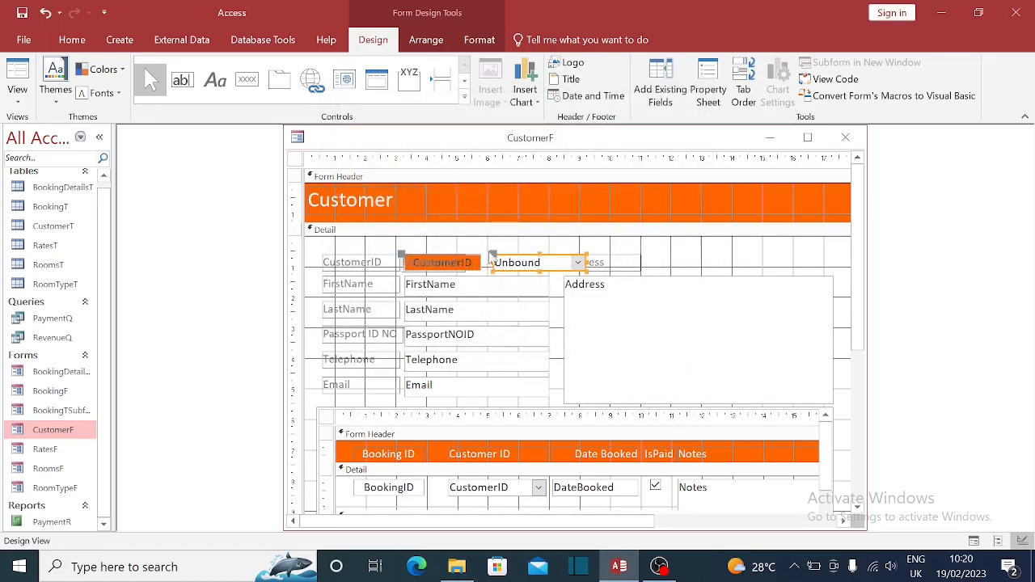
- Narrow the CustomerID box and fit the combo box beside it, before Address
{"action": "left_click", "coordinate": [430, 271]}
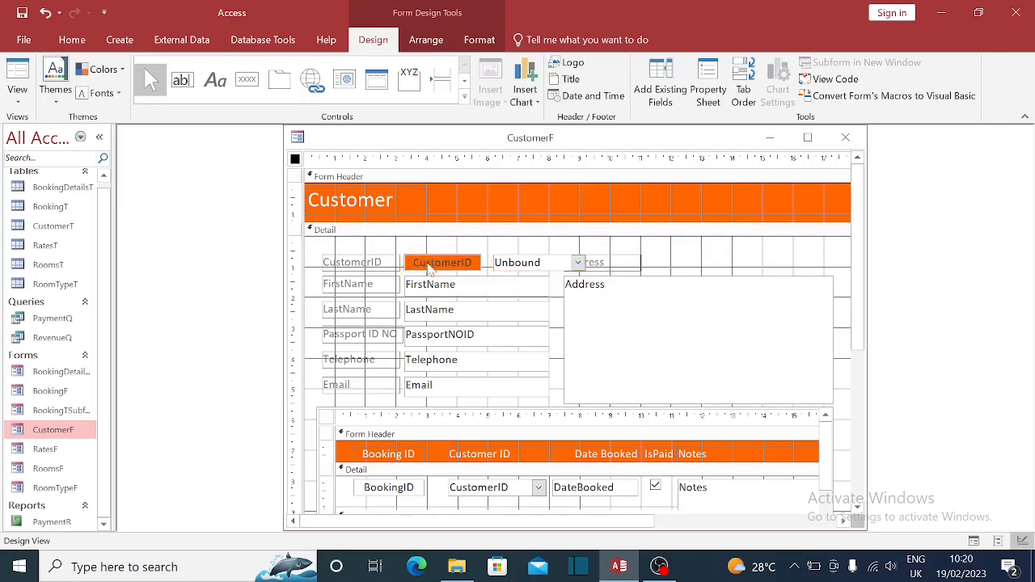
{"action": "left_click", "coordinate": [532, 263]}
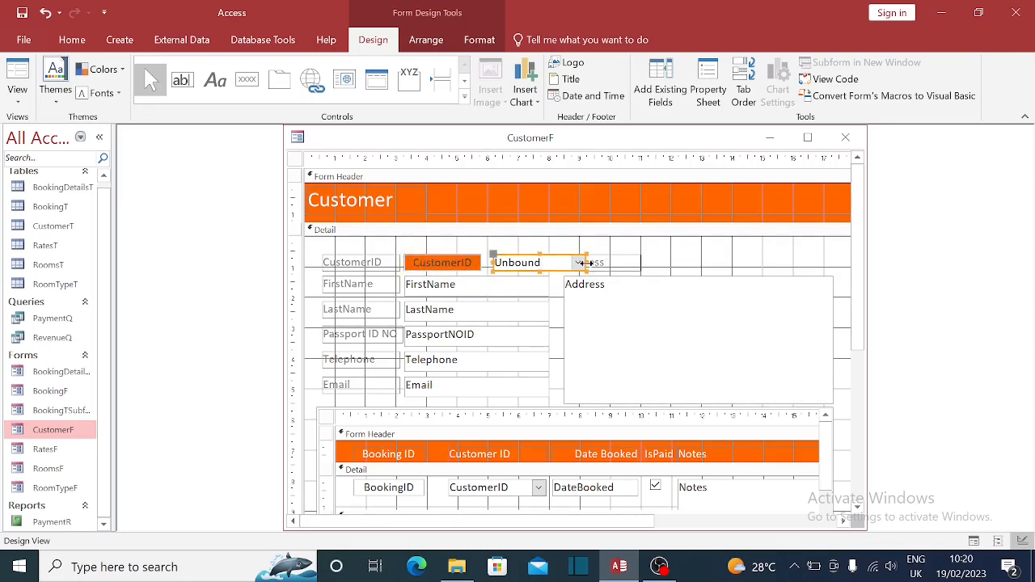
{"action": "left_click_drag", "start_coordinate": [588, 262], "coordinate": [557, 263]}
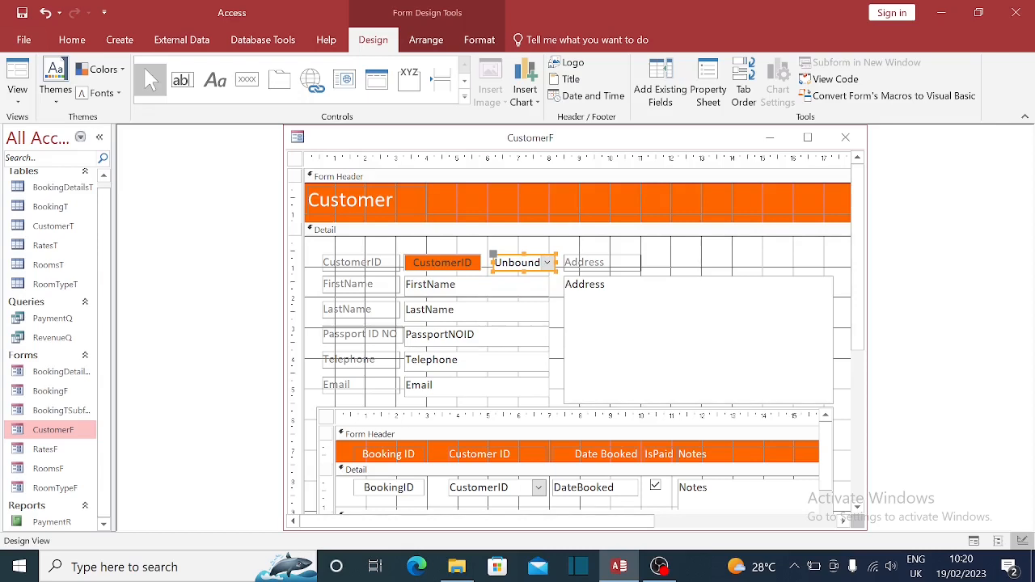
{"action": "key", "text": "Left"}
{"action": "key", "text": "Left"}
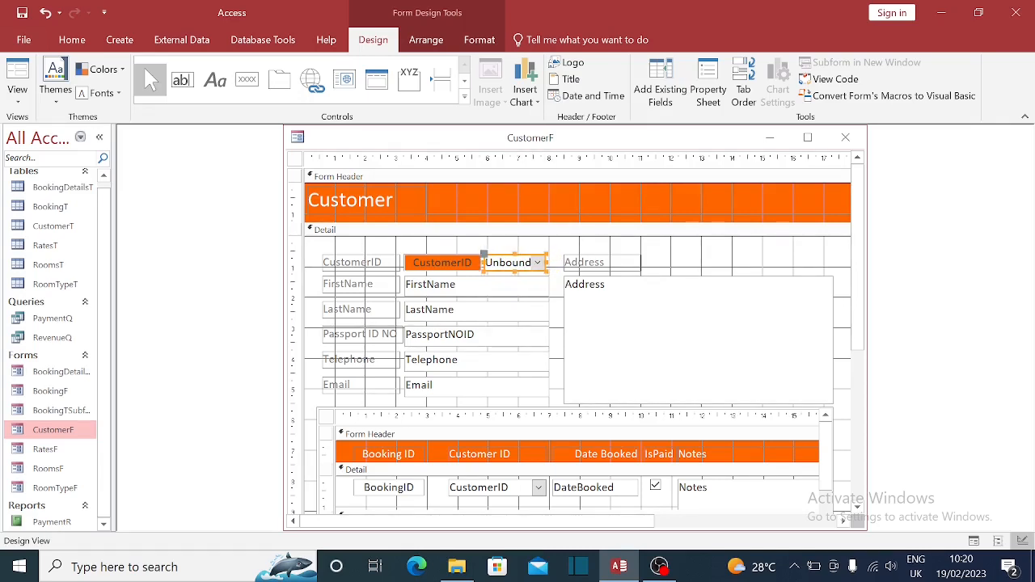
{"action": "left_click", "coordinate": [553, 262]}
{"action": "left_click_drag", "start_coordinate": [553, 262], "coordinate": [550, 262]}
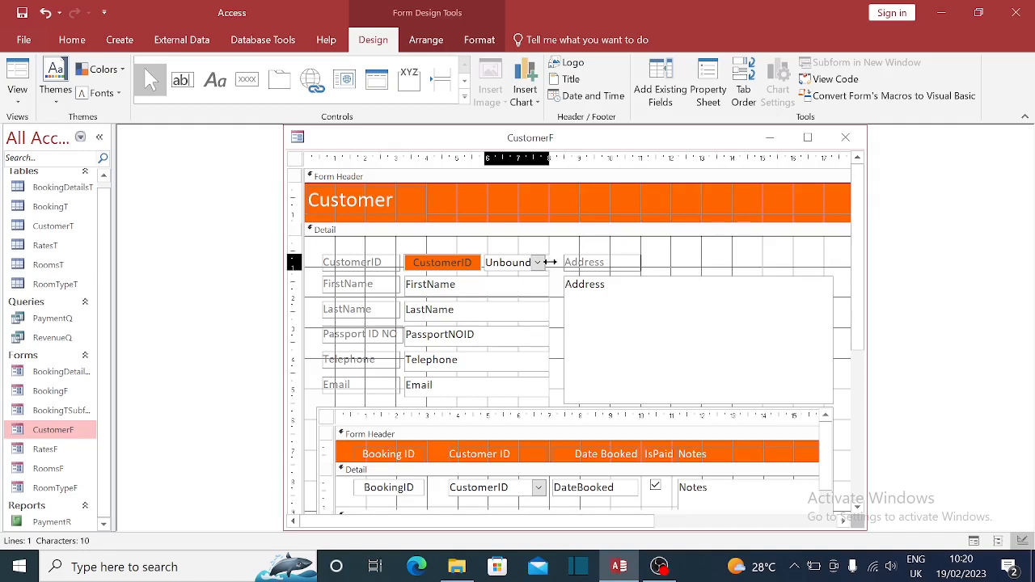
{"action": "left_click", "coordinate": [457, 267]}
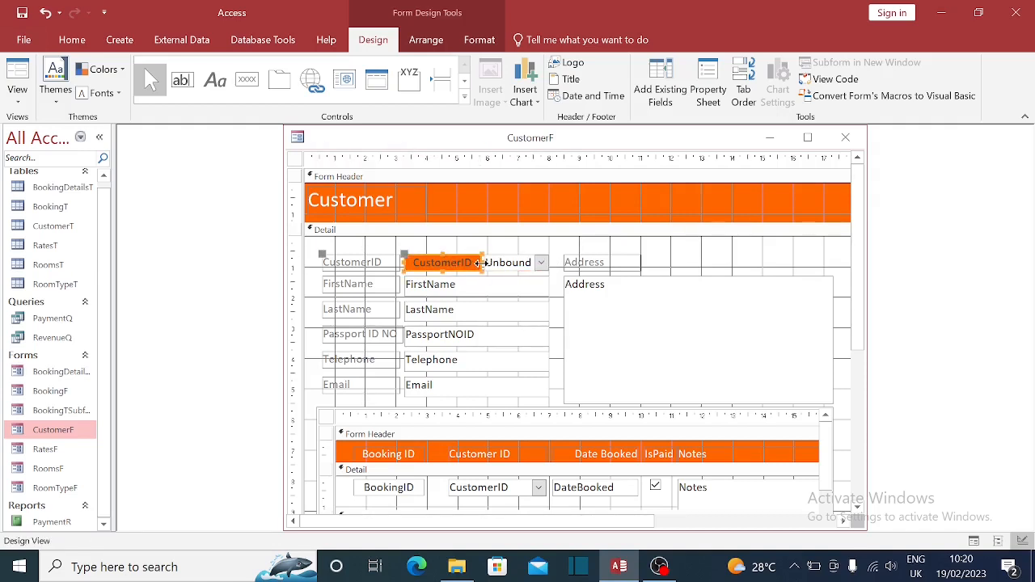
{"action": "left_click_drag", "start_coordinate": [481, 262], "coordinate": [458, 262]}
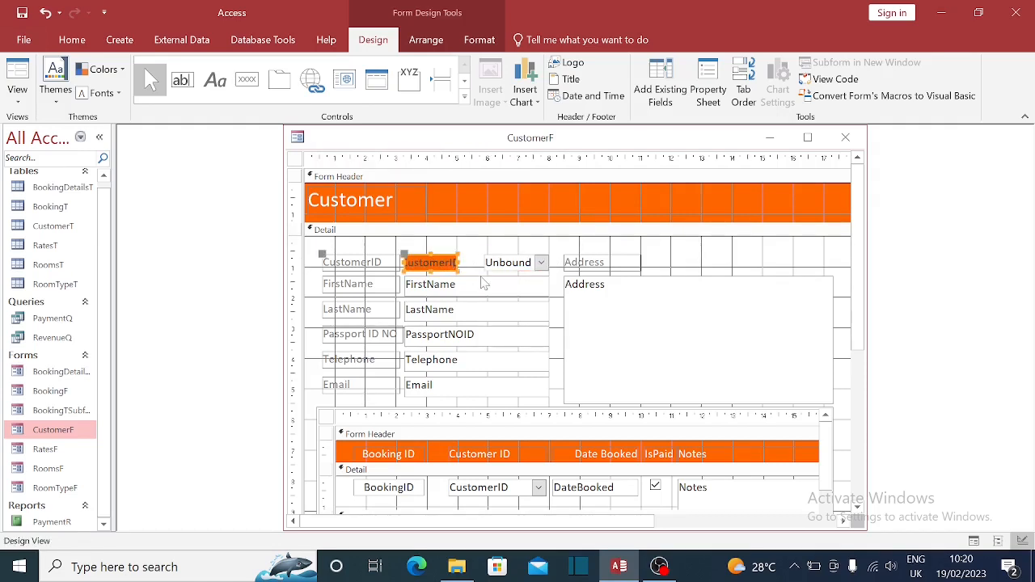
{"action": "left_click", "coordinate": [495, 265]}
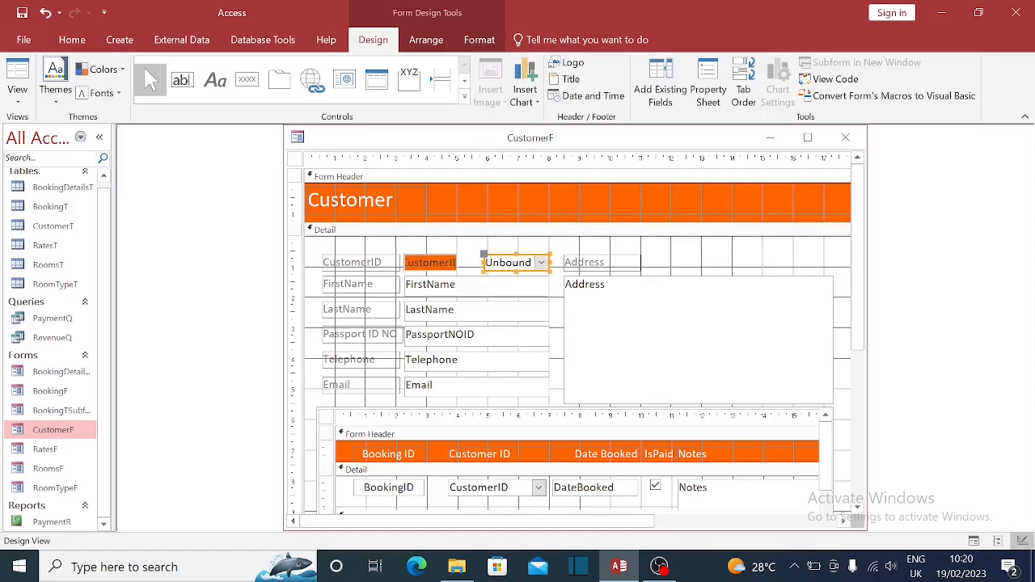
{"action": "left_click_drag", "start_coordinate": [483, 262], "coordinate": [469, 265]}
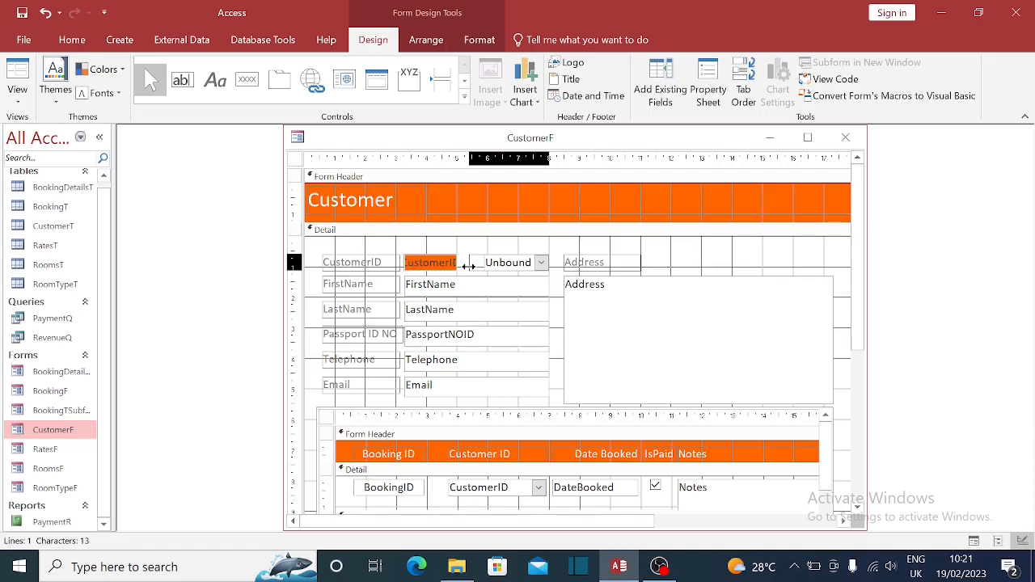
{"action": "left_click_drag", "start_coordinate": [468, 266], "coordinate": [465, 266]}
{"action": "left_click", "coordinate": [689, 246]}
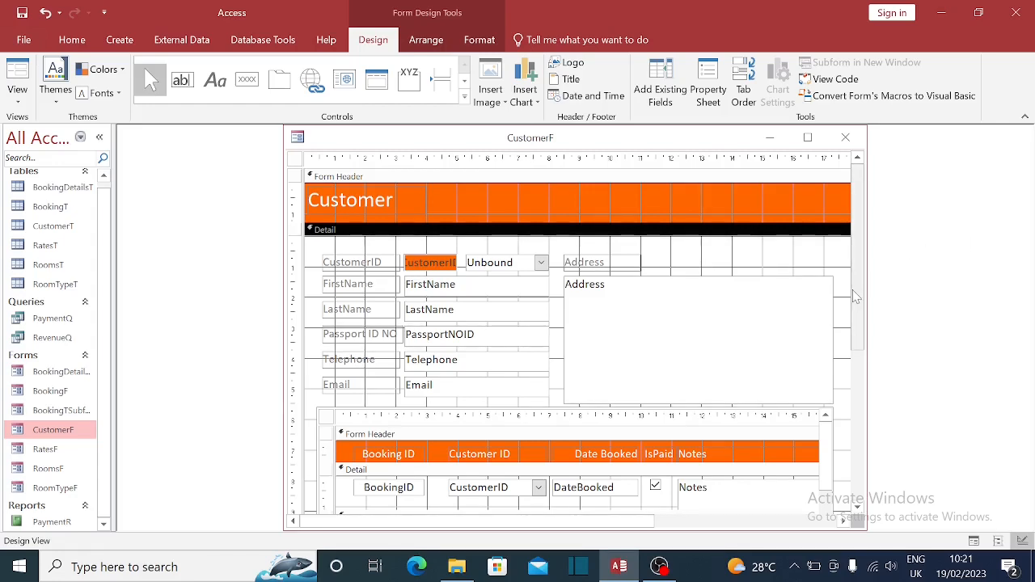
- Select the subform's BookingID field and heading, then close CustomerF's design
{"action": "left_click_drag", "start_coordinate": [857, 296], "coordinate": [864, 327]}
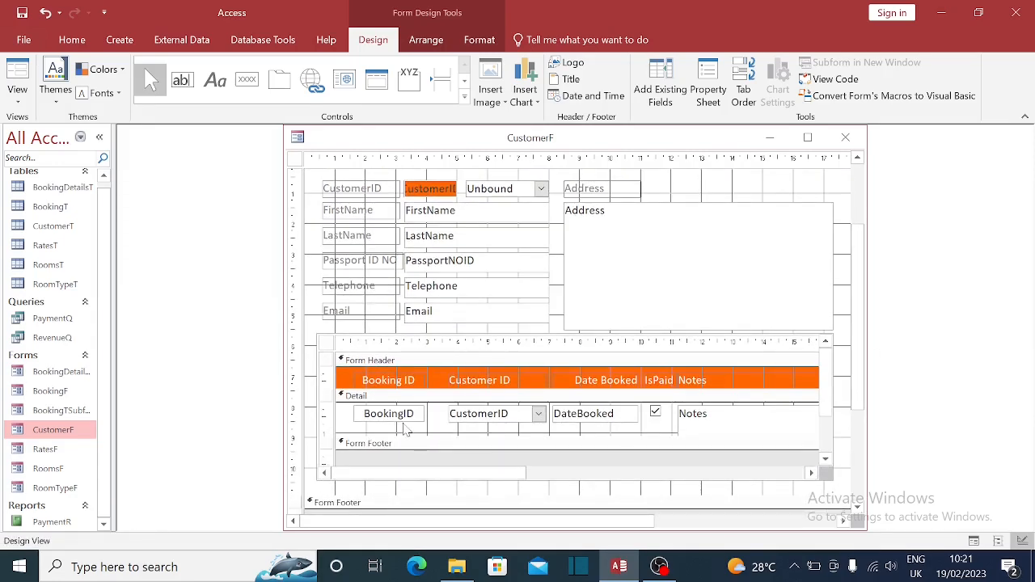
{"action": "left_click", "coordinate": [407, 430]}
{"action": "left_click", "coordinate": [411, 417]}
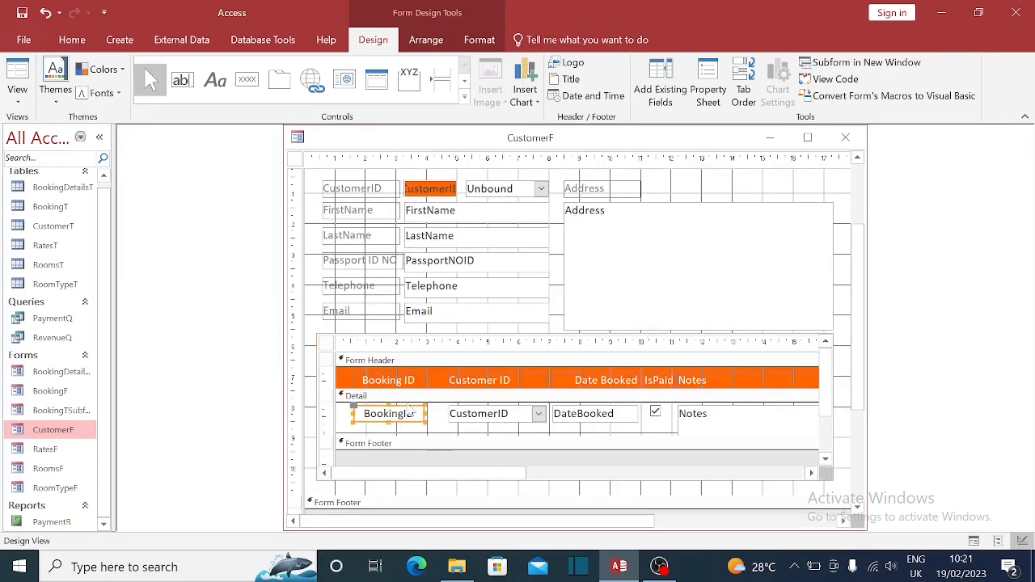
{"action": "left_click", "coordinate": [393, 382], "text": "shift"}
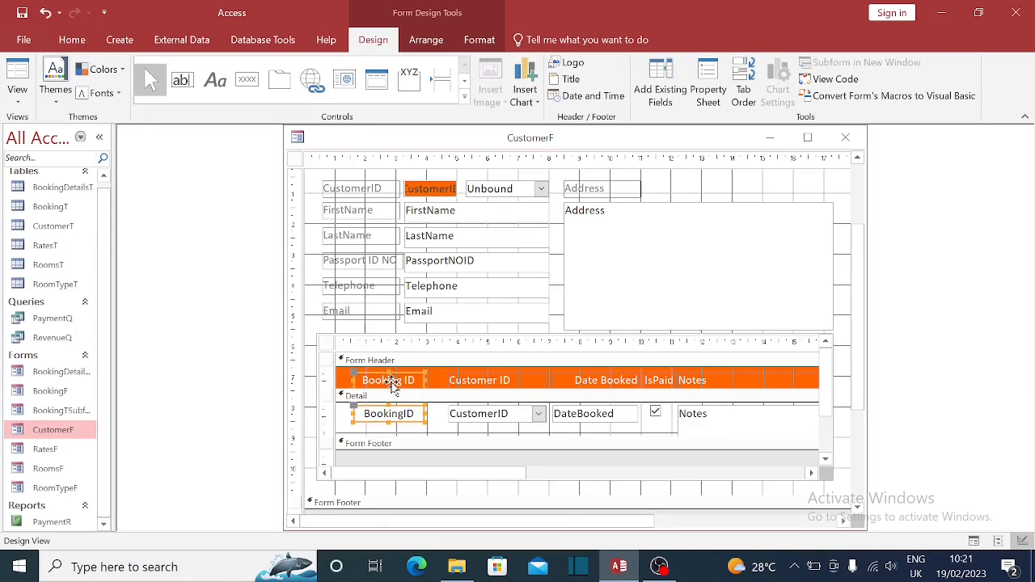
{"action": "left_click", "coordinate": [846, 137]}
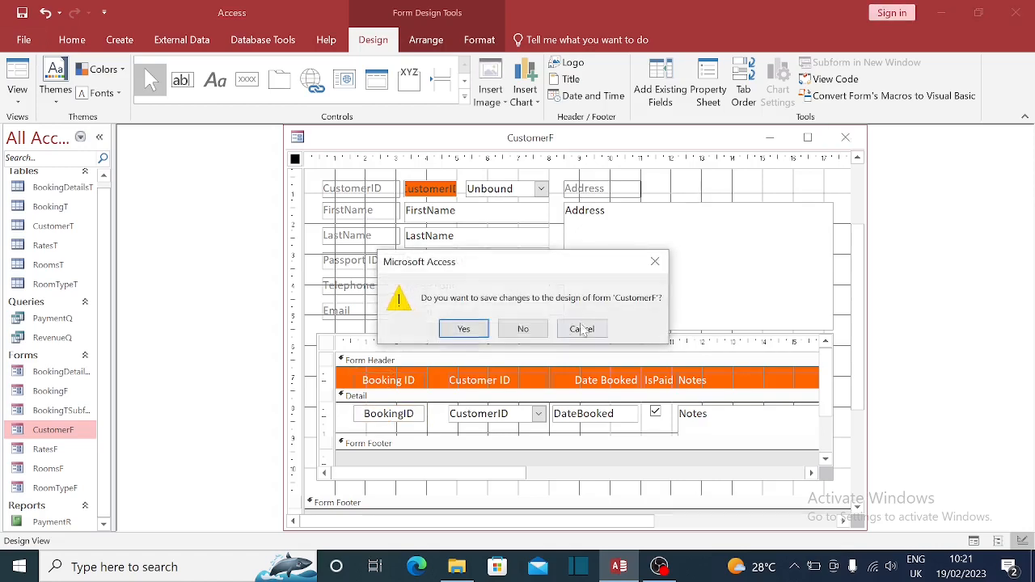
{"action": "left_click", "coordinate": [463, 329]}
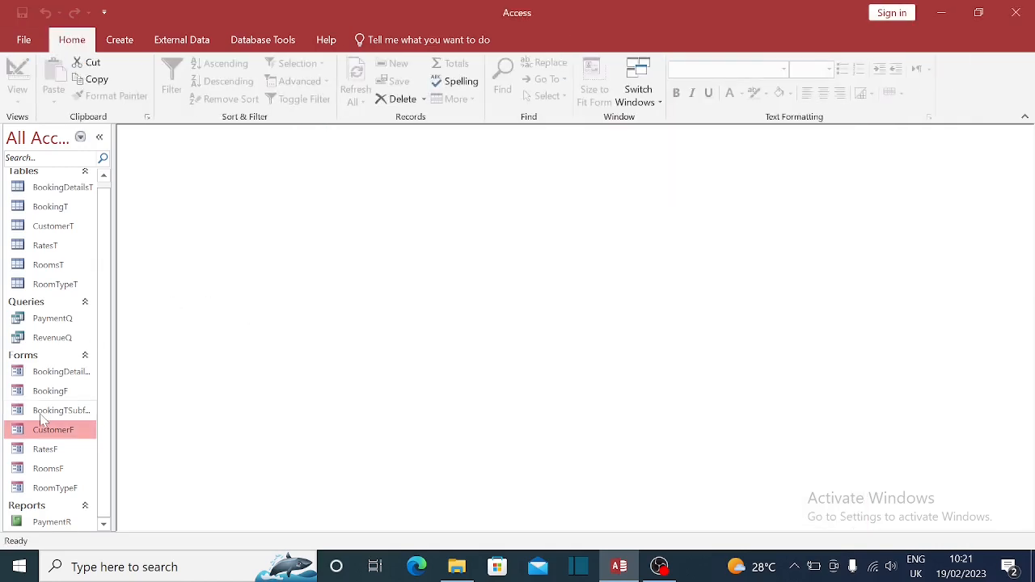
{"action": "double_click", "coordinate": [51, 433]}
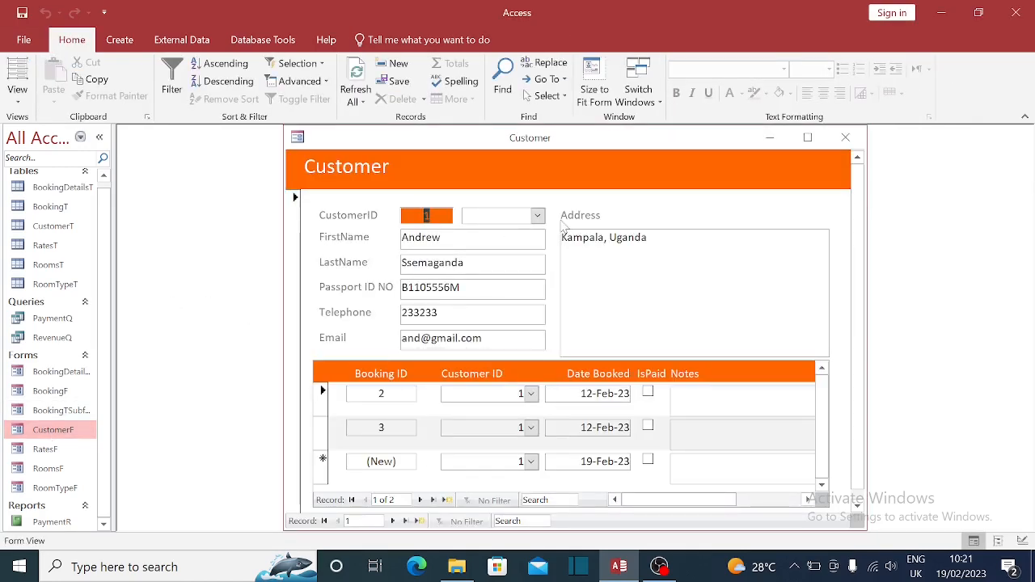
{"action": "left_click", "coordinate": [537, 216]}
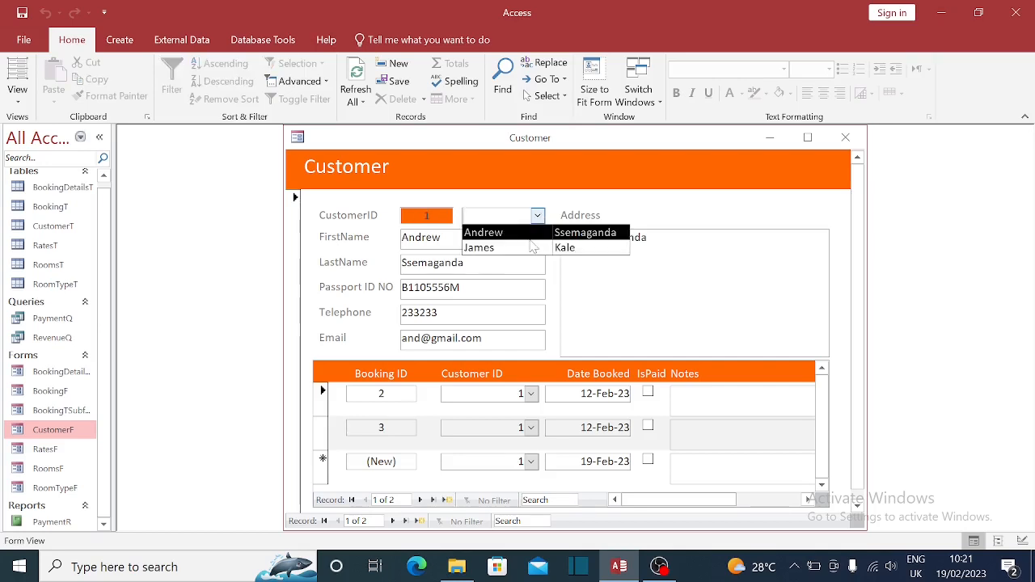
{"action": "left_click", "coordinate": [530, 245]}
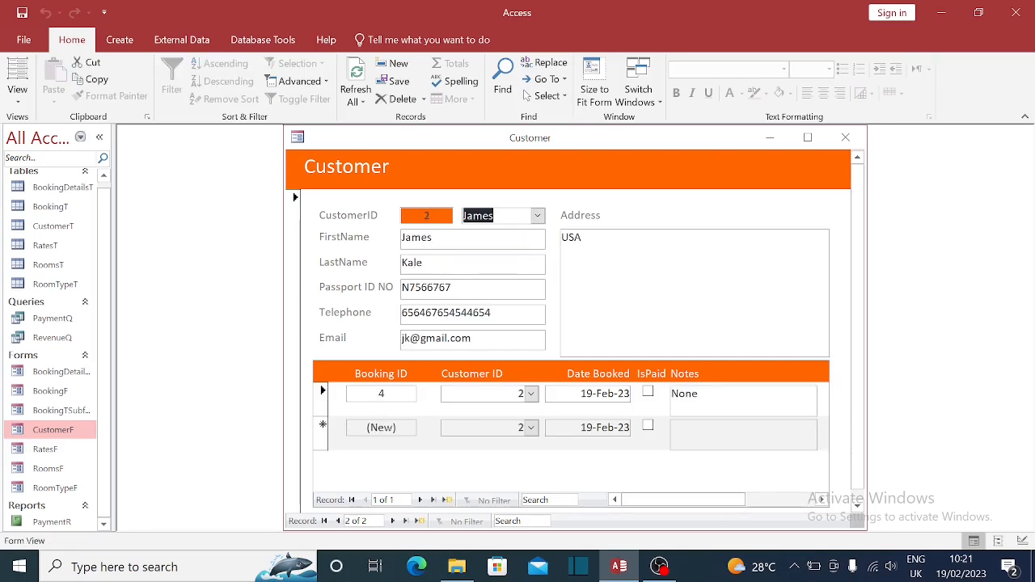
{"action": "left_click", "coordinate": [537, 216]}
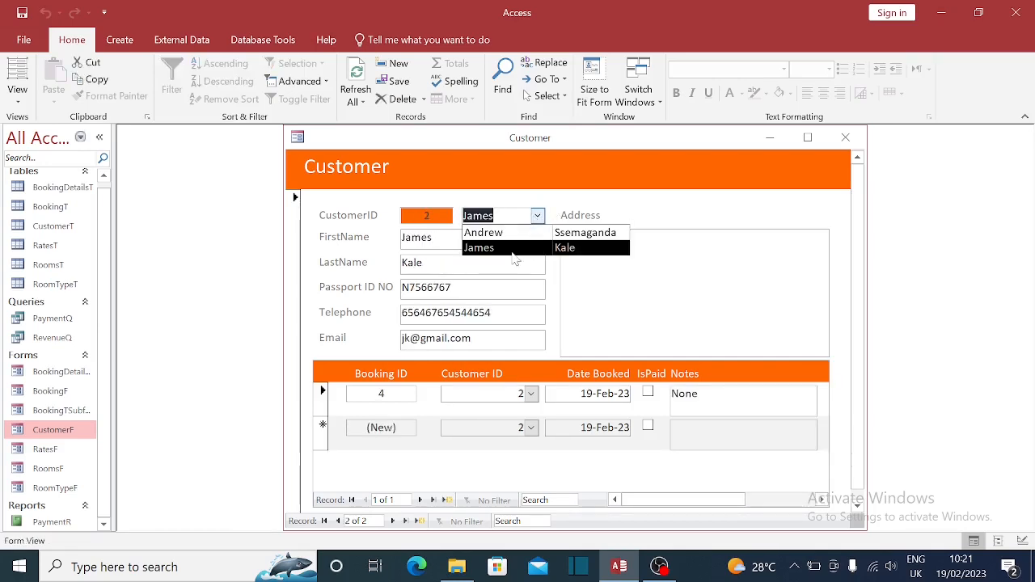
{"action": "left_click", "coordinate": [507, 234]}
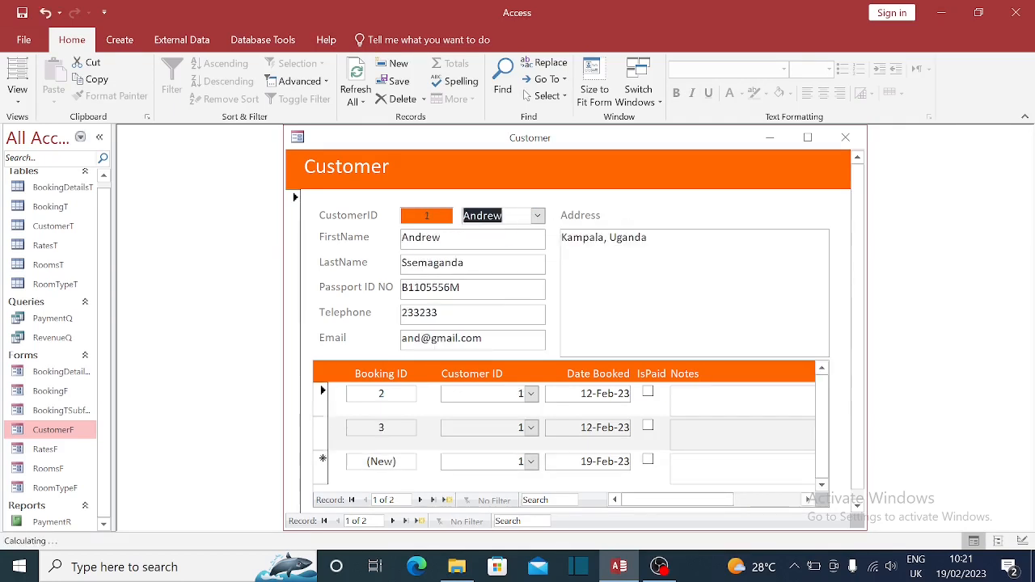
{"action": "left_click", "coordinate": [537, 218]}
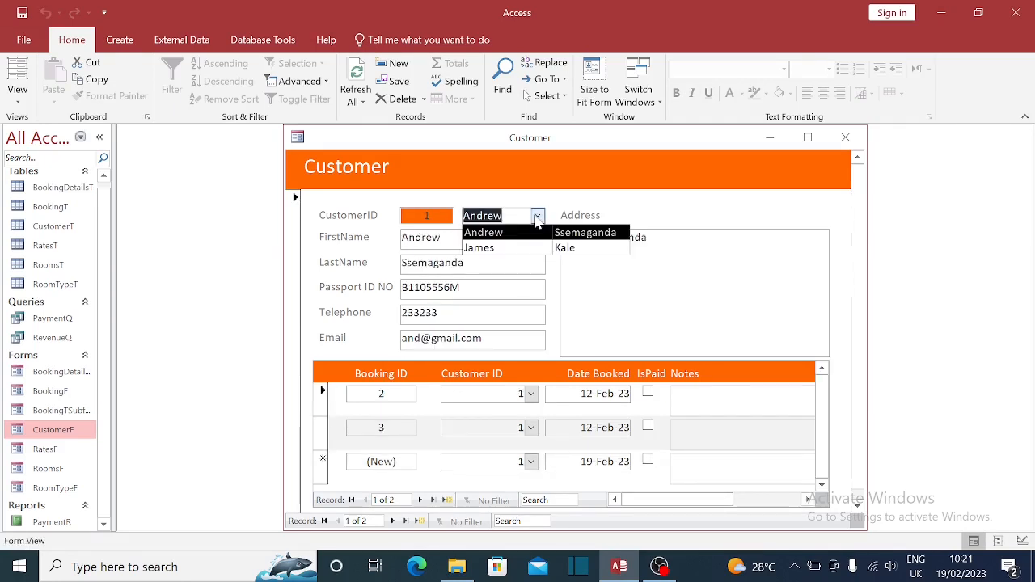
{"action": "left_click", "coordinate": [501, 249]}
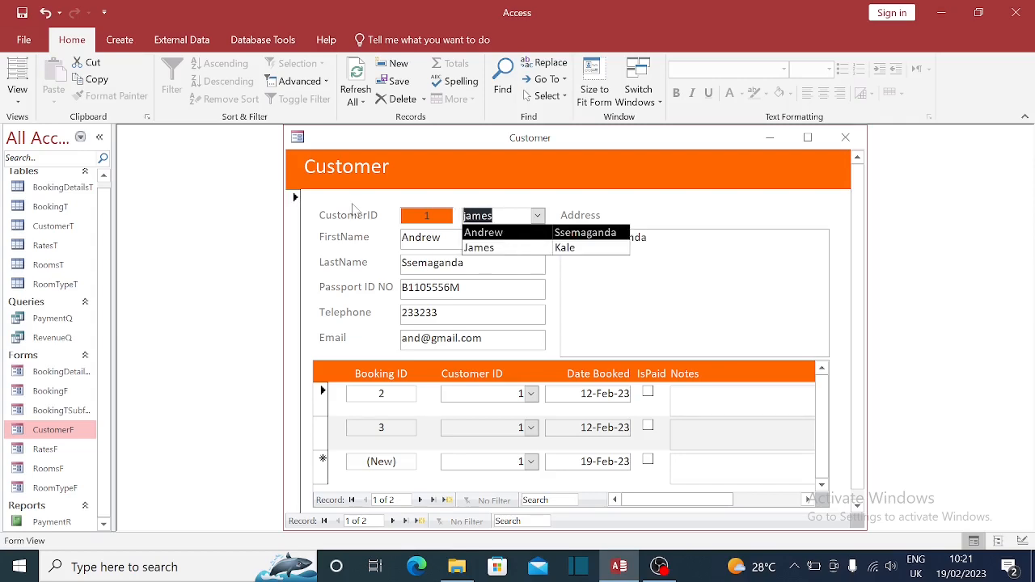
{"action": "type", "text": "andrew"}
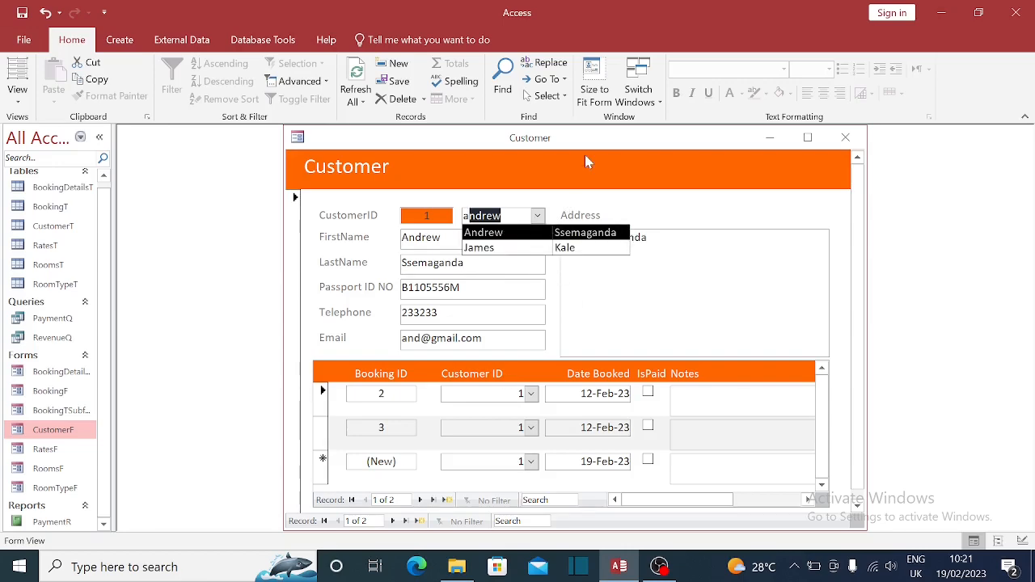
{"action": "left_click", "coordinate": [556, 210]}
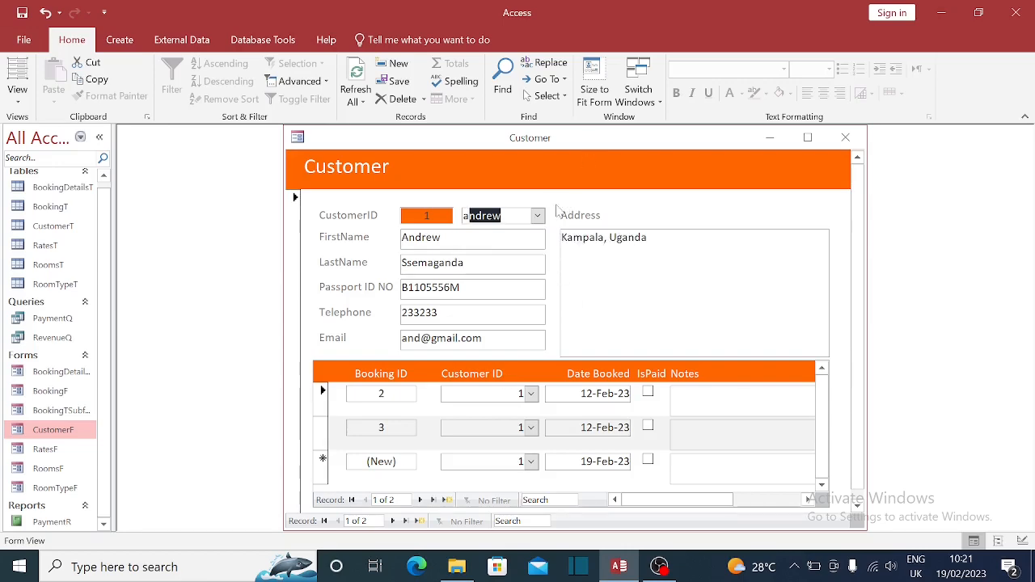
{"action": "right_click", "coordinate": [550, 150]}
- Open the name combo box's Property Sheet in Design View and launch its Row Source builder
{"action": "left_click", "coordinate": [593, 257]}
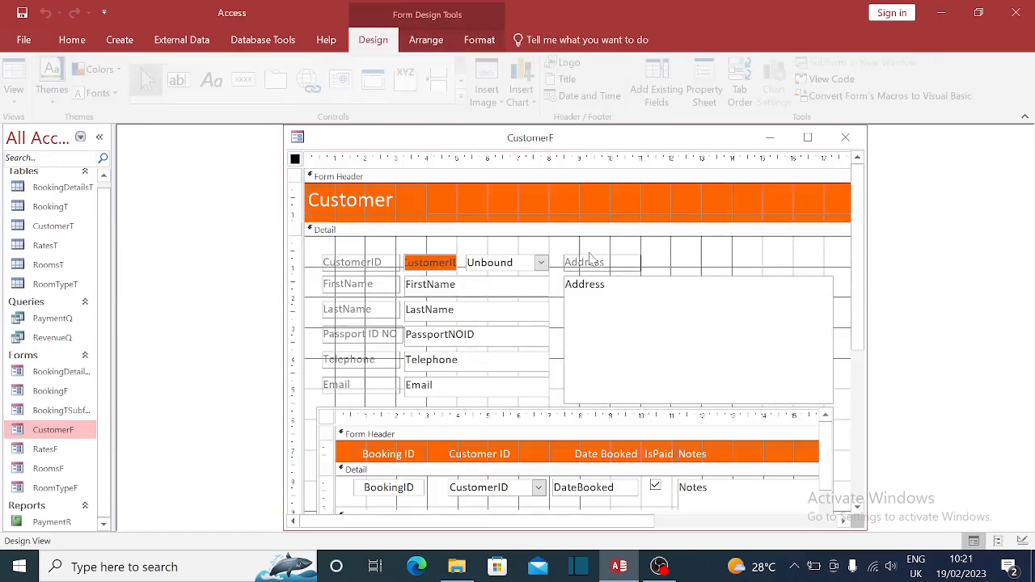
{"action": "left_click", "coordinate": [505, 262]}
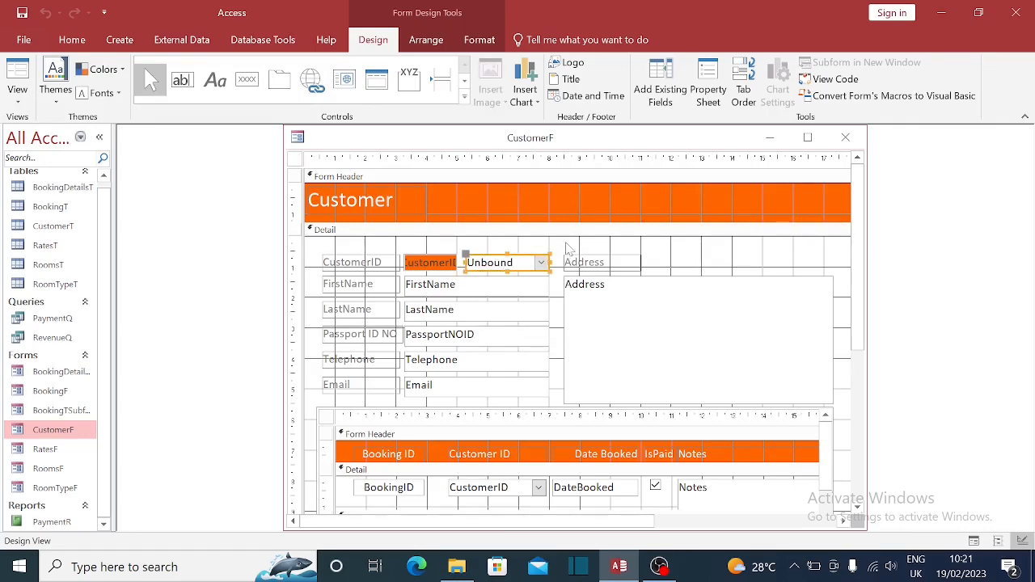
{"action": "right_click", "coordinate": [494, 263]}
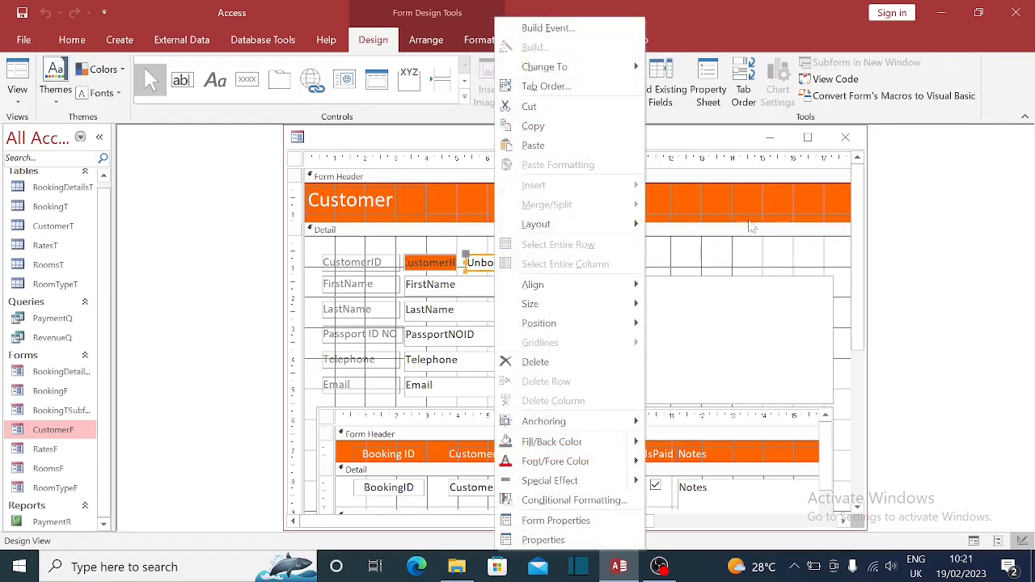
{"action": "left_click", "coordinate": [723, 252]}
{"action": "double_click", "coordinate": [521, 263]}
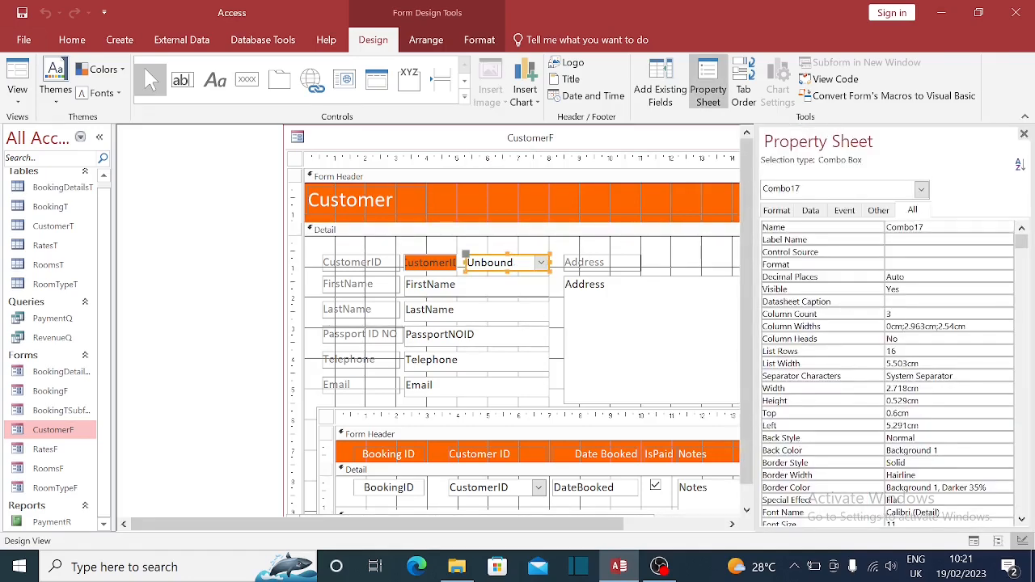
{"action": "scroll", "coordinate": [888, 372], "scroll_direction": "down", "scroll_amount": 15}
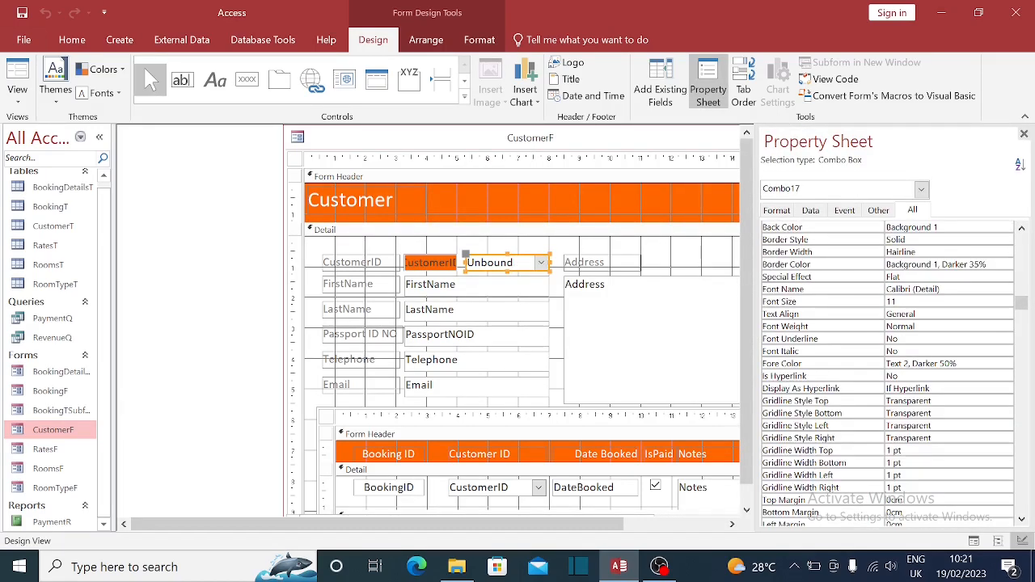
{"action": "scroll", "coordinate": [887, 372], "scroll_direction": "down", "scroll_amount": 1}
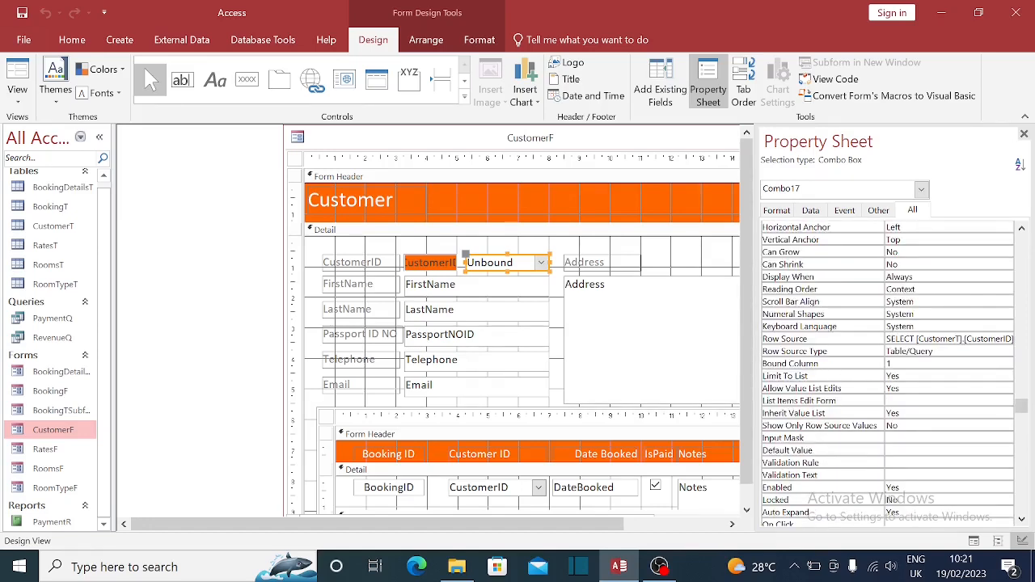
{"action": "left_click", "coordinate": [940, 339]}
{"action": "left_click", "coordinate": [1005, 338]}
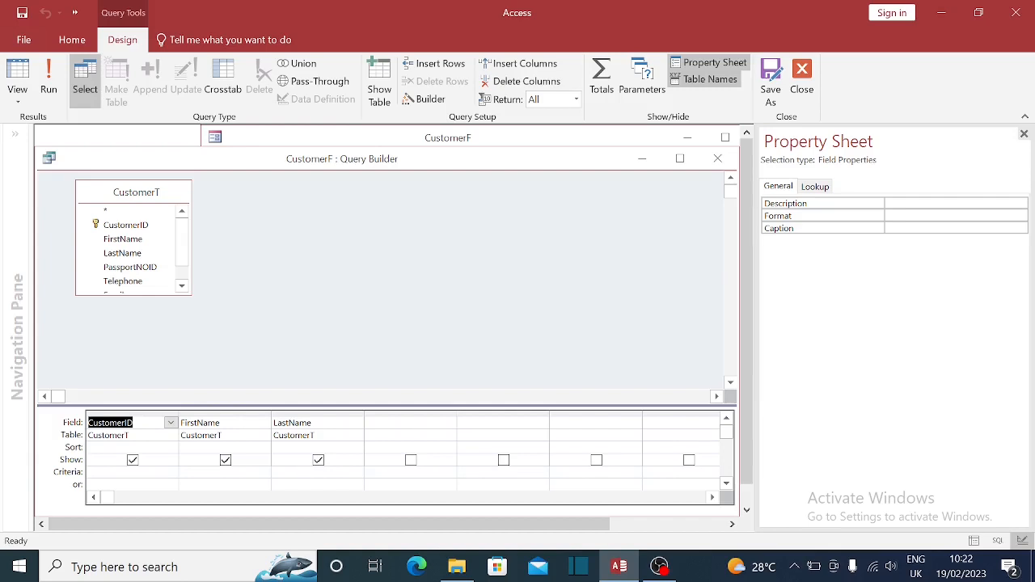
- Sort the combo's row source by FirstName ascending and save the updated query
{"action": "left_click", "coordinate": [214, 435]}
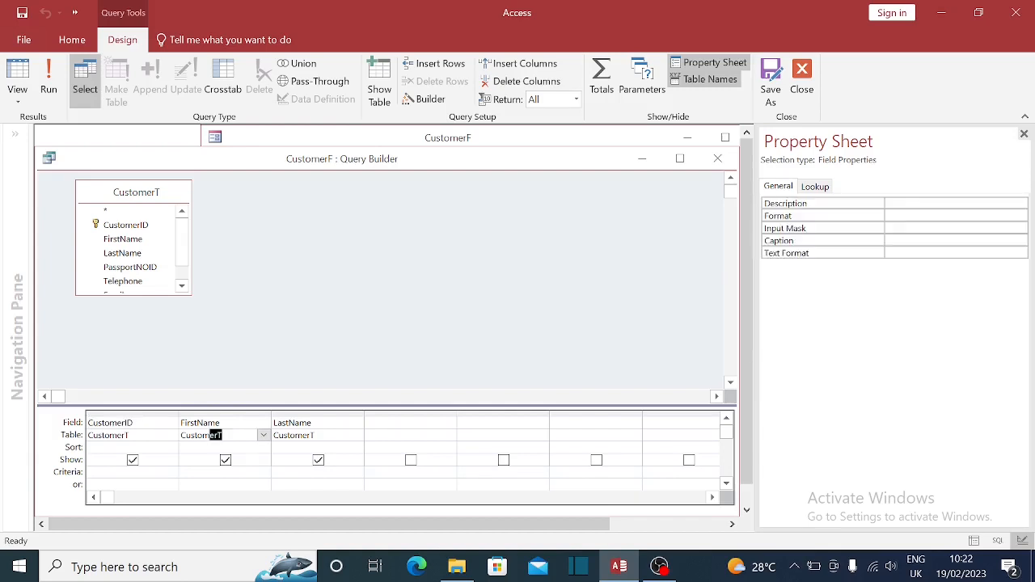
{"action": "left_click", "coordinate": [262, 448]}
{"action": "left_click", "coordinate": [264, 447]}
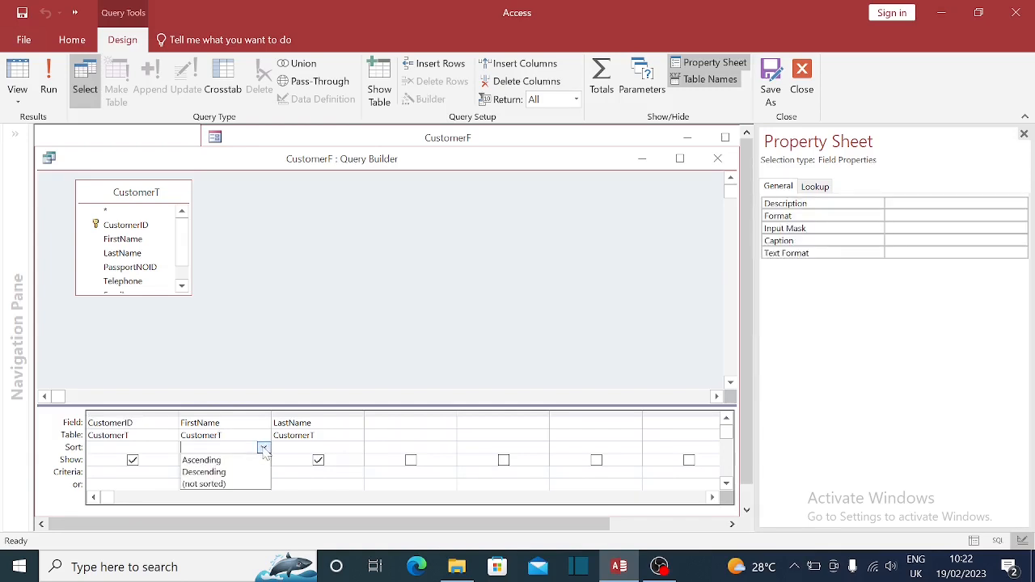
{"action": "left_click", "coordinate": [202, 460]}
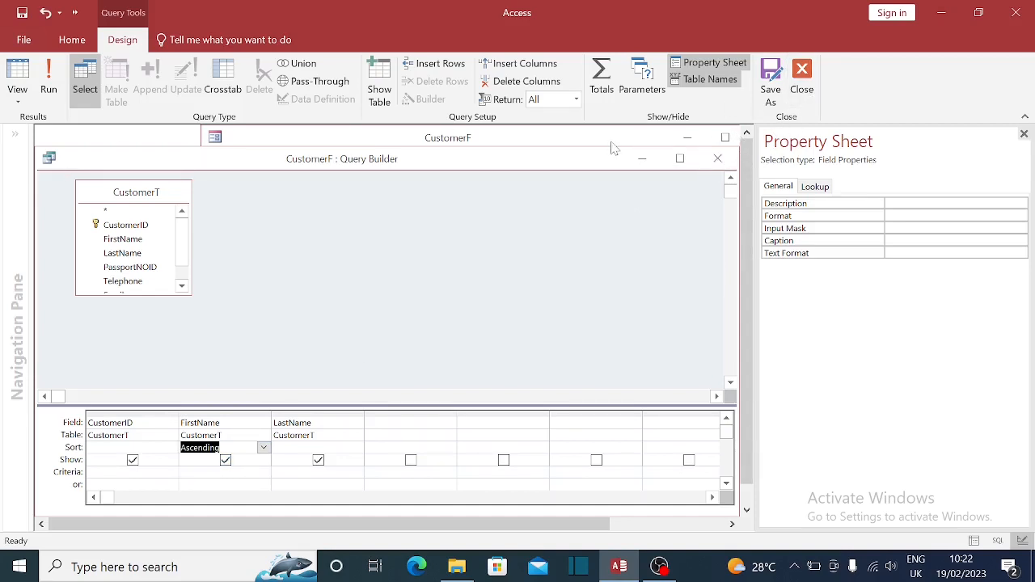
{"action": "left_click", "coordinate": [717, 159]}
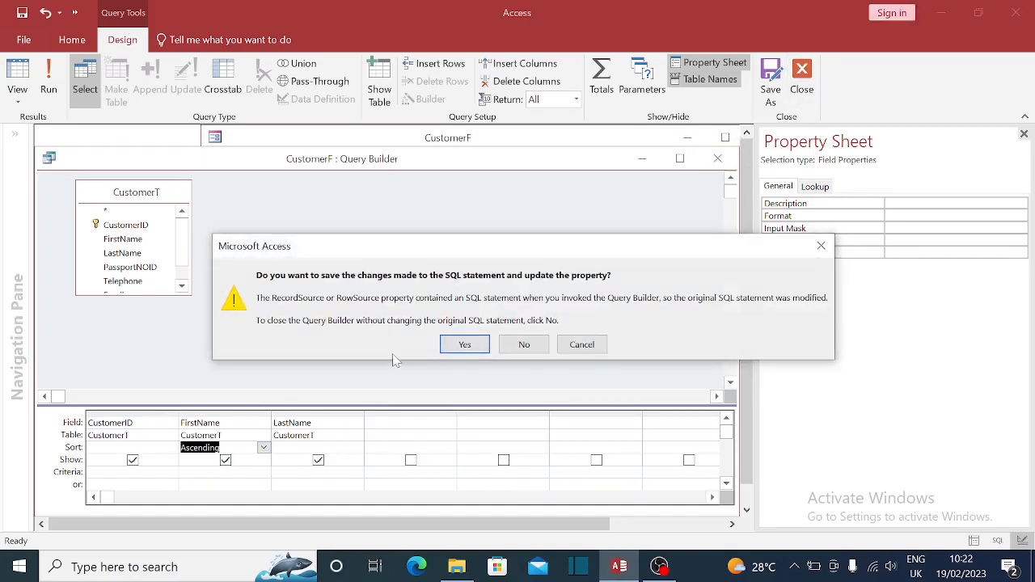
{"action": "left_click", "coordinate": [465, 344]}
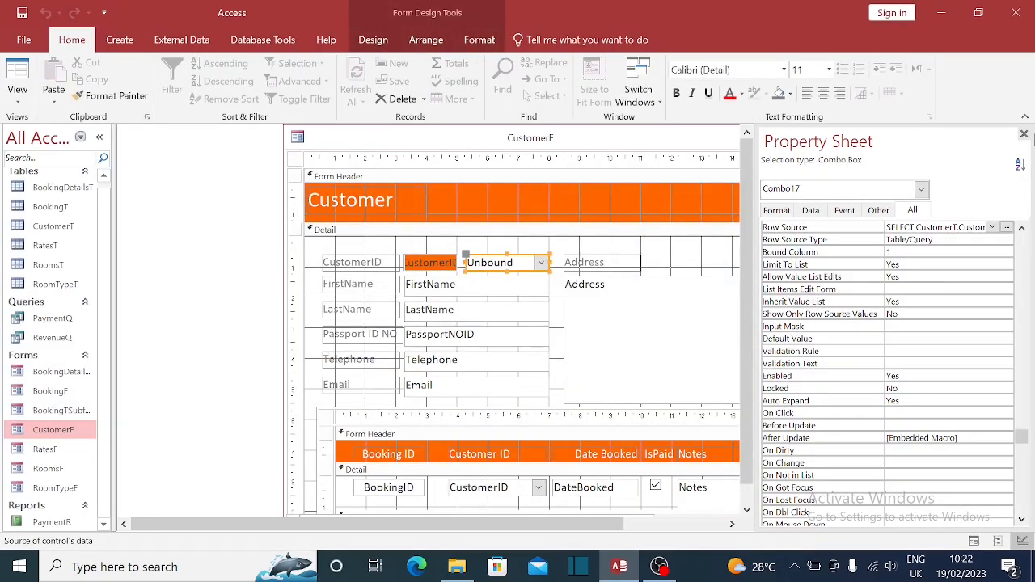
{"action": "left_click", "coordinate": [1024, 135]}
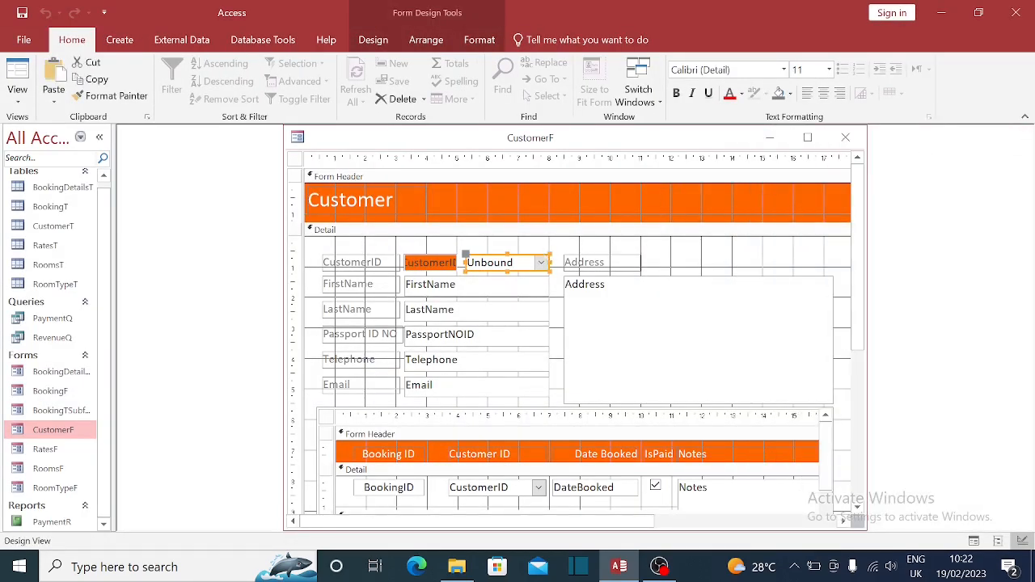
- Recheck the Row Source sort, then close CustomerF and save its design
{"action": "left_click", "coordinate": [521, 239]}
{"action": "double_click", "coordinate": [518, 264]}
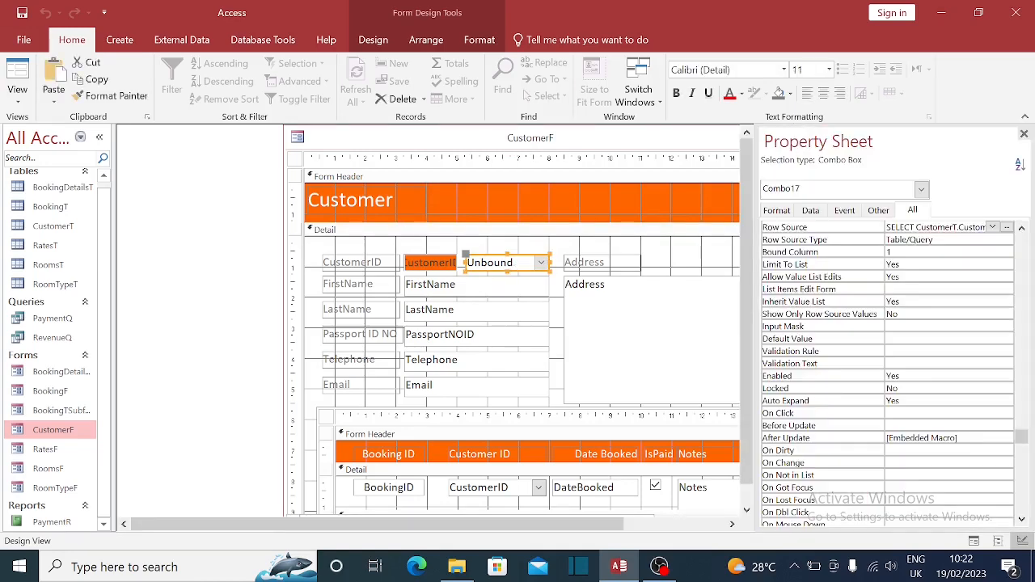
{"action": "left_click", "coordinate": [1008, 228]}
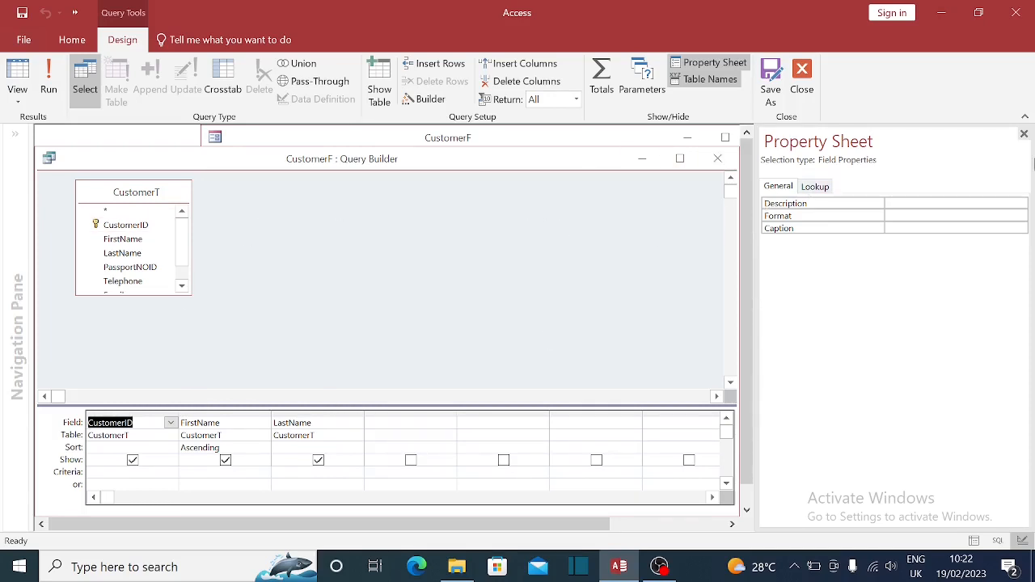
{"action": "left_click", "coordinate": [1024, 134]}
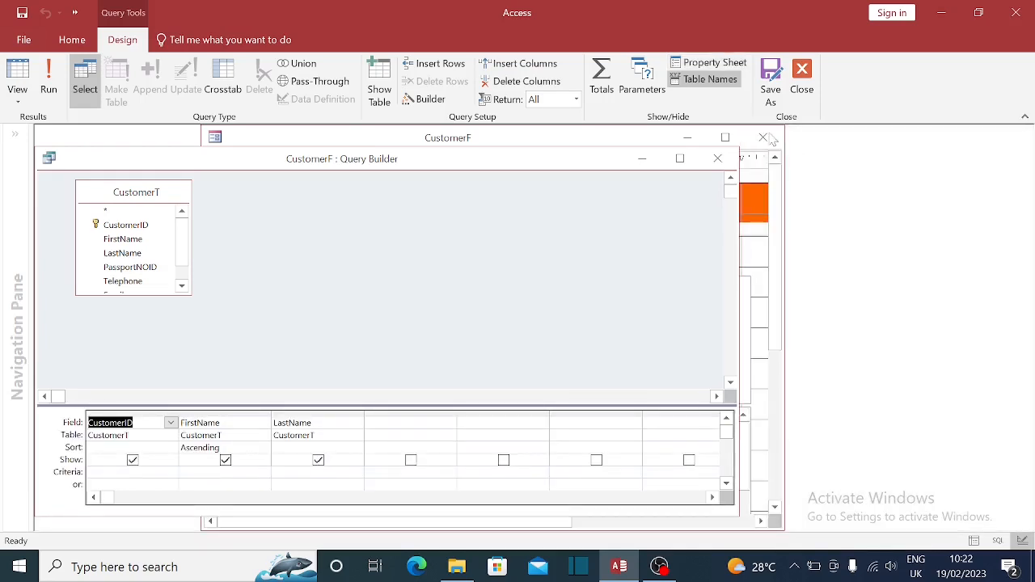
{"action": "left_click", "coordinate": [719, 160]}
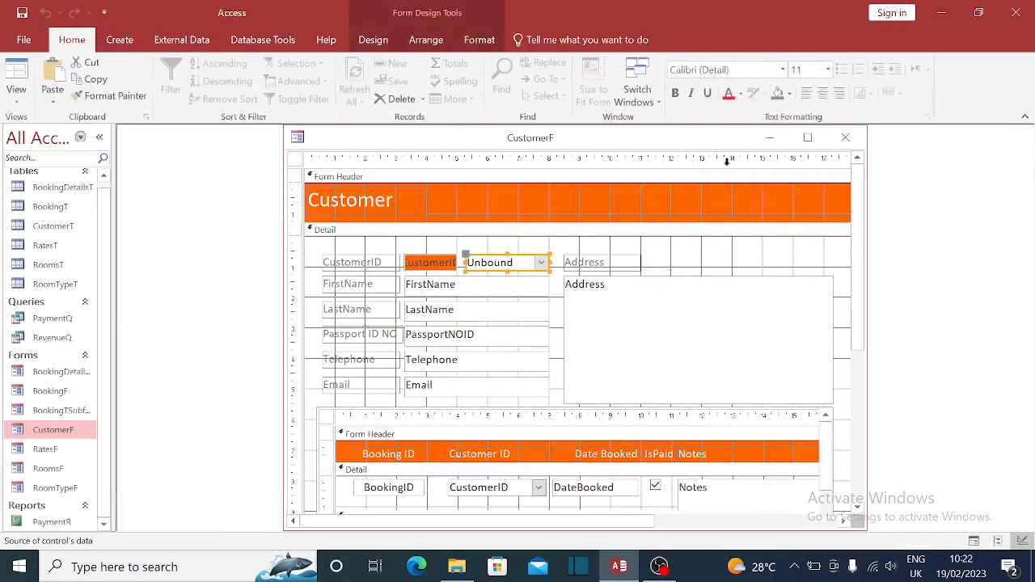
{"action": "left_click", "coordinate": [845, 138]}
{"action": "left_click", "coordinate": [462, 328]}
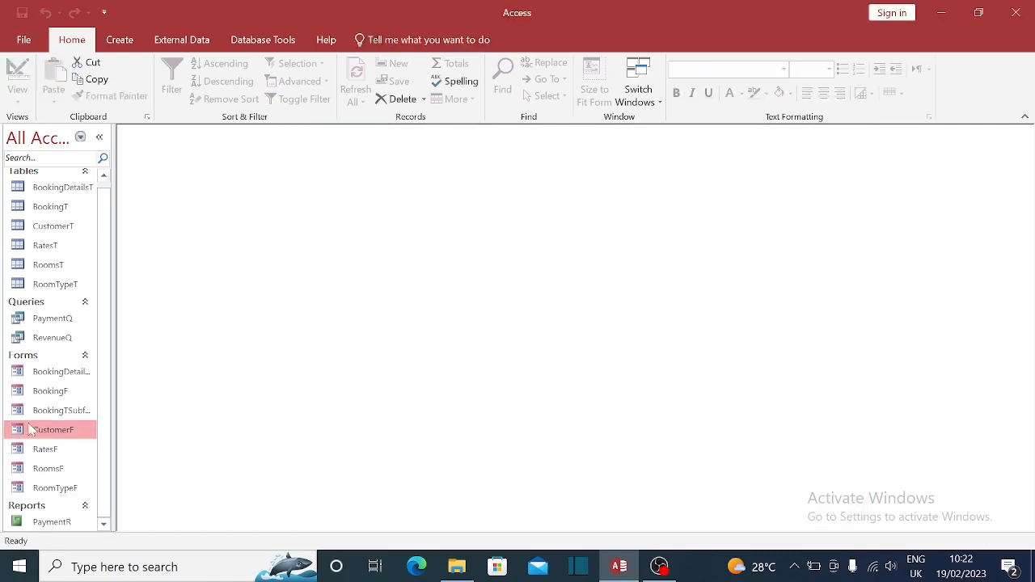
- Open CustomerF and test the name combo by jumping to the second customer and back
{"action": "double_click", "coordinate": [32, 430]}
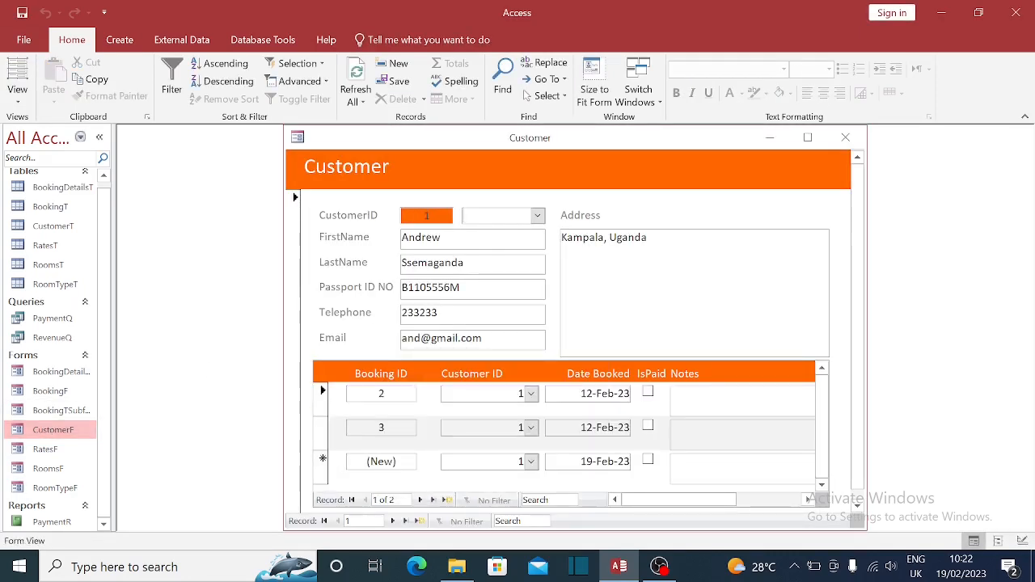
{"action": "left_click", "coordinate": [537, 215]}
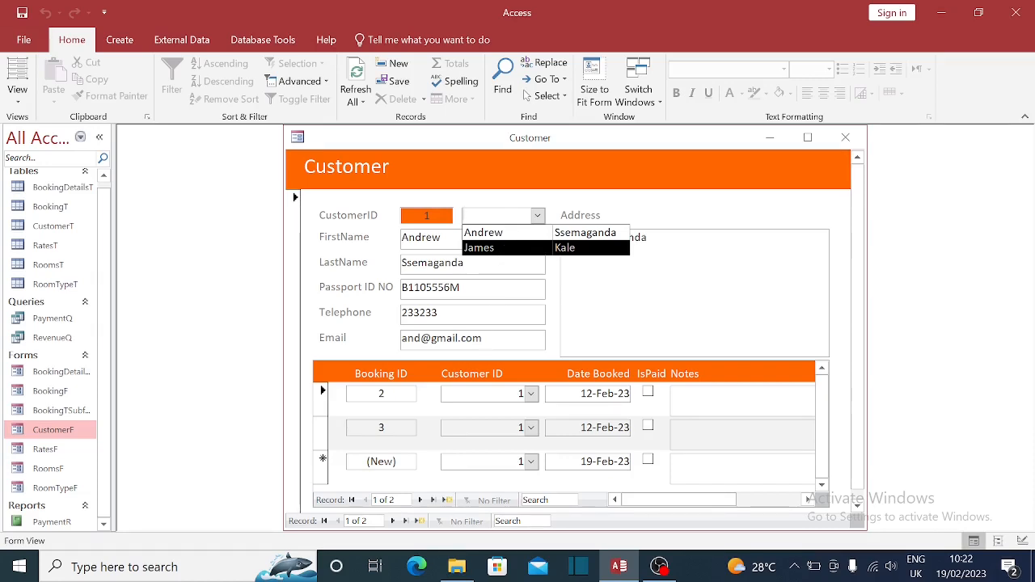
{"action": "left_click", "coordinate": [479, 249]}
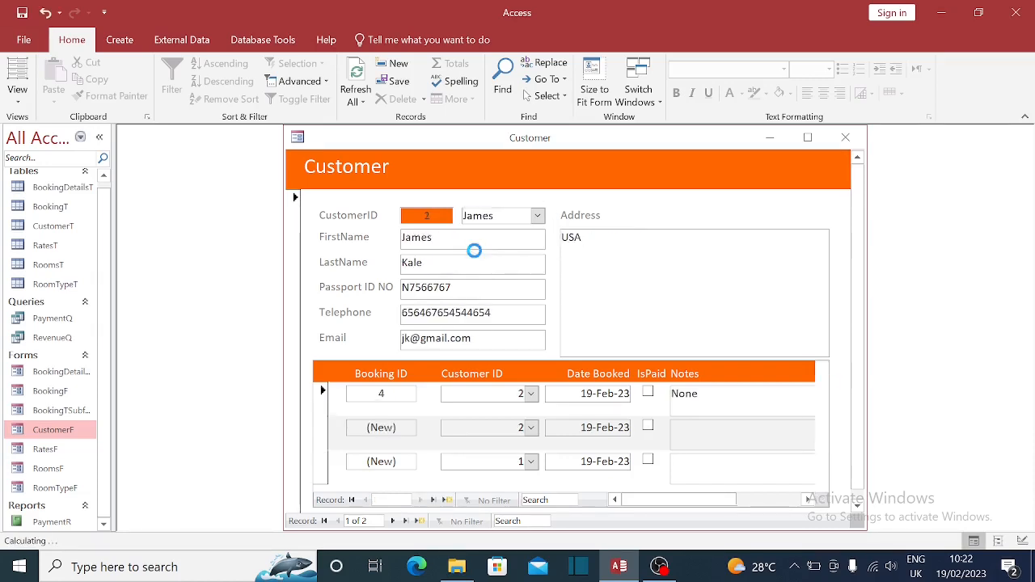
{"action": "left_click", "coordinate": [537, 215]}
{"action": "left_click", "coordinate": [515, 233]}
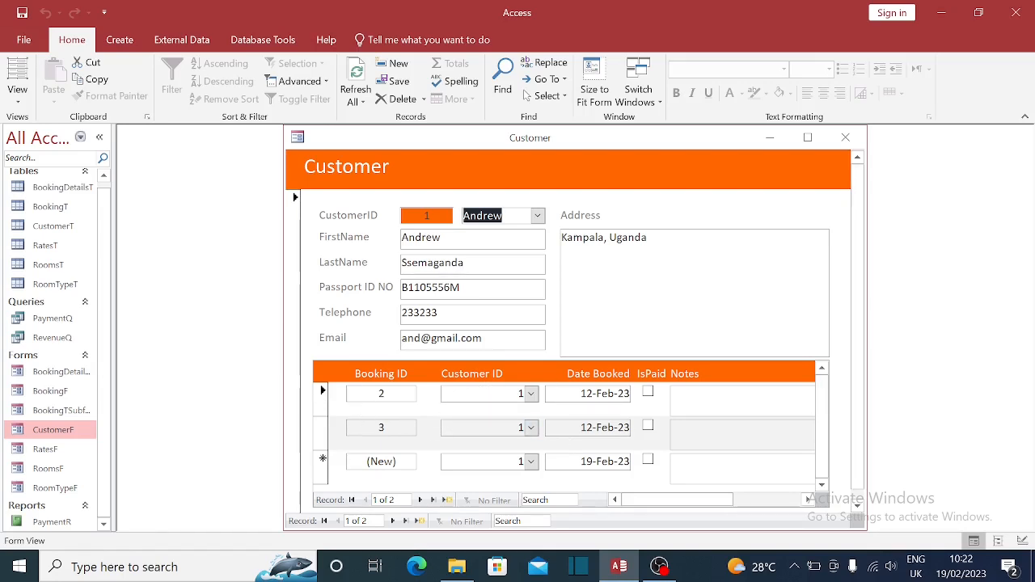
- Assign booking 3 to customer 2 in the subform and close the form
{"action": "left_click", "coordinate": [531, 427]}
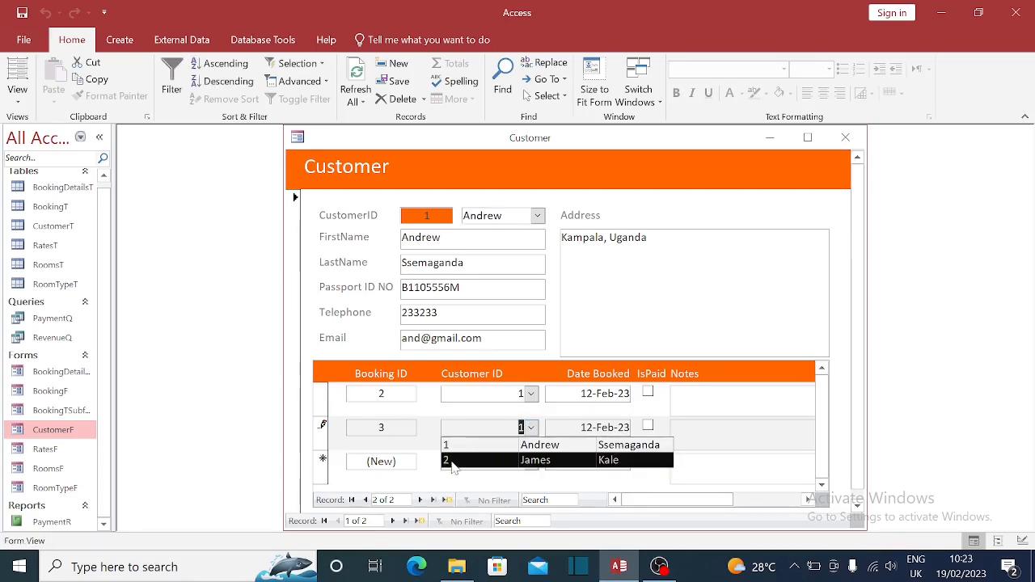
{"action": "left_click", "coordinate": [453, 461]}
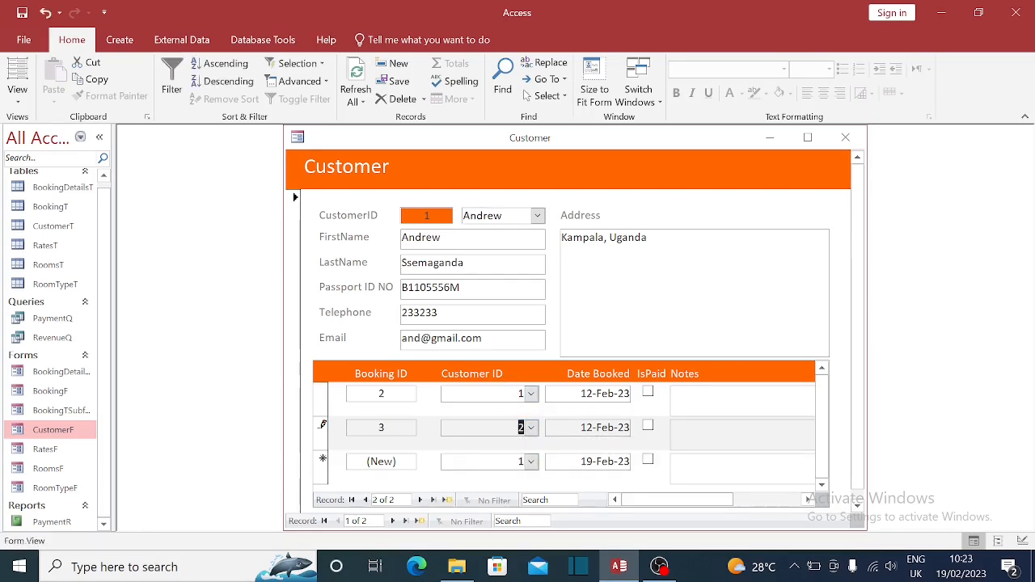
{"action": "left_click", "coordinate": [476, 460]}
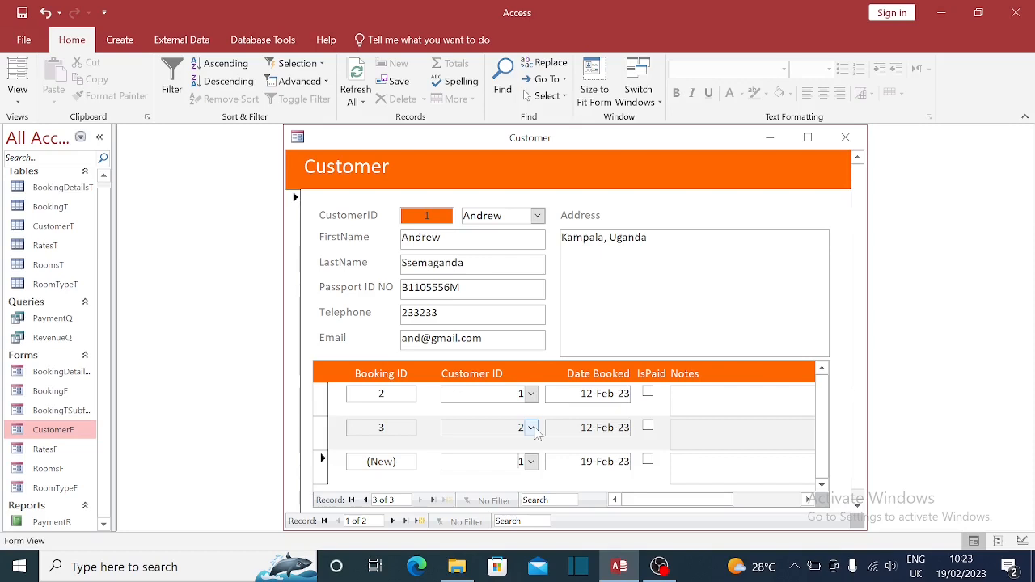
{"action": "left_click", "coordinate": [532, 428]}
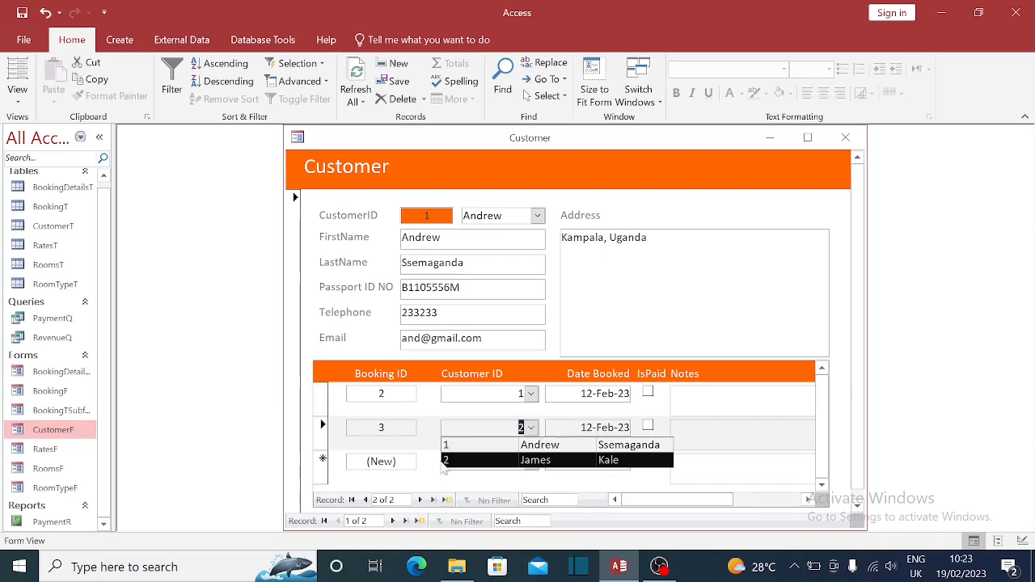
{"action": "left_click", "coordinate": [559, 493]}
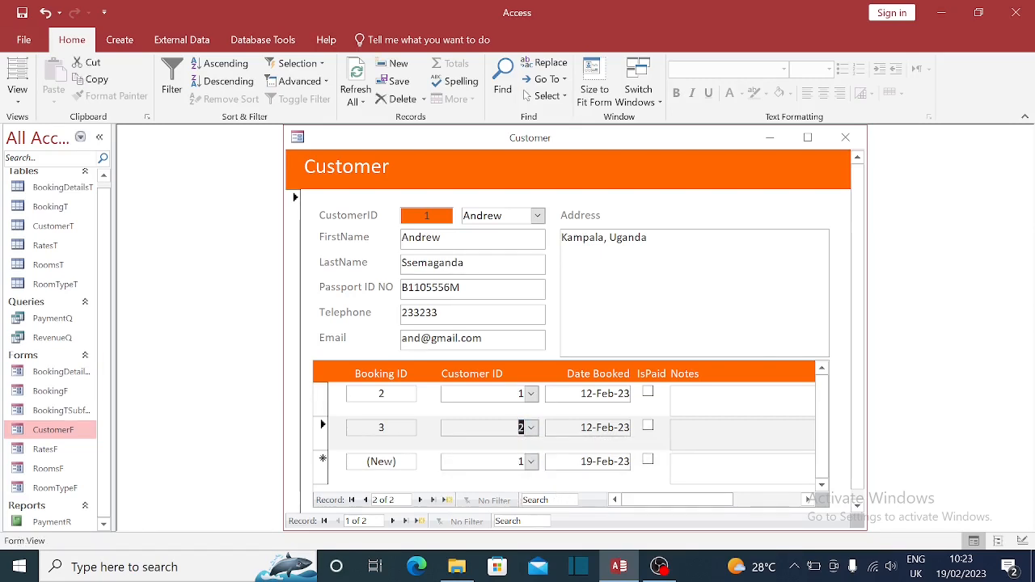
{"action": "left_click", "coordinate": [847, 149]}
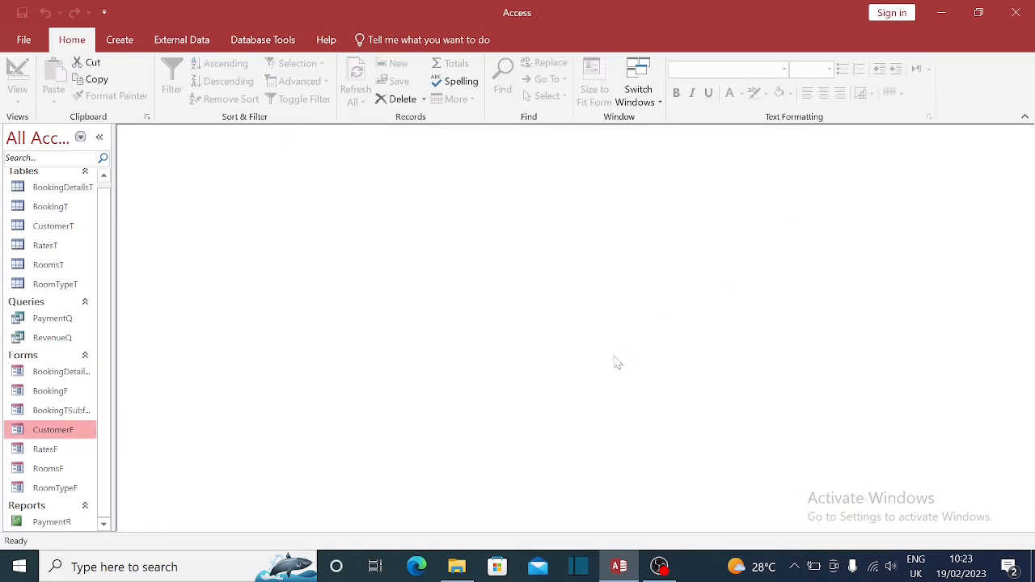
- Reopen CustomerF in Design View
{"action": "double_click", "coordinate": [53, 429]}
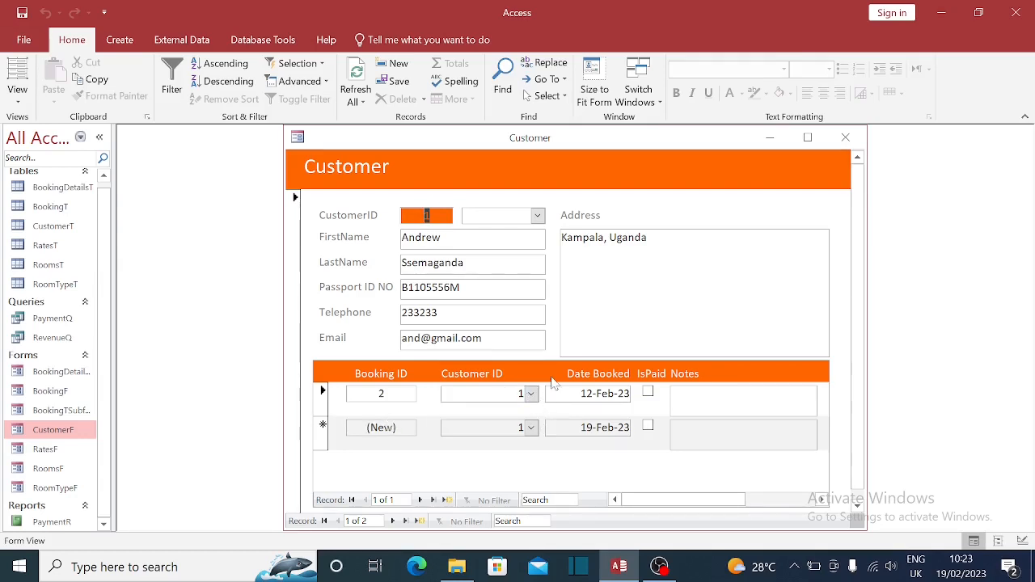
{"action": "right_click", "coordinate": [538, 144]}
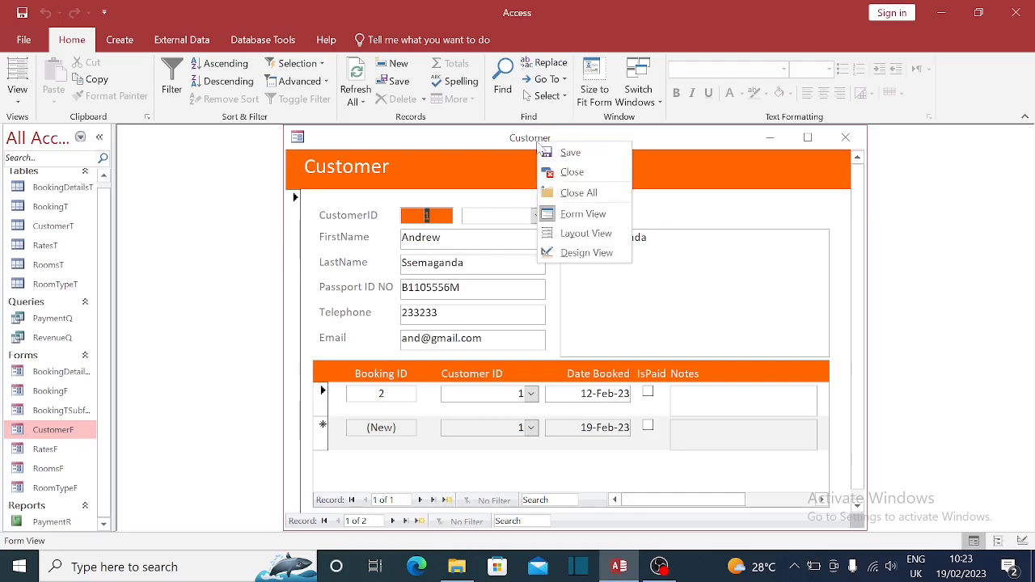
{"action": "left_click", "coordinate": [582, 253]}
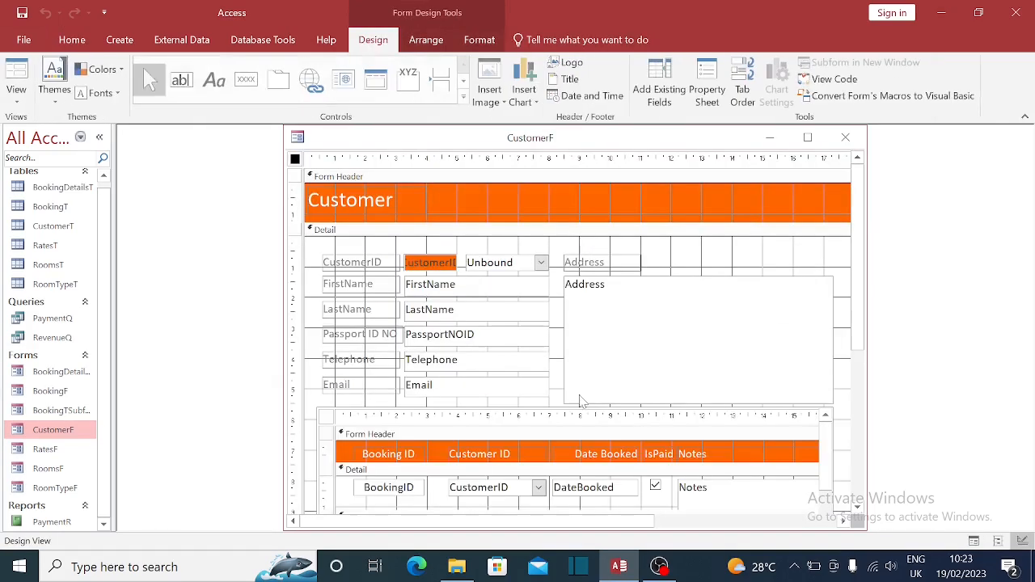
{"action": "scroll", "coordinate": [545, 478], "scroll_direction": "down", "scroll_amount": 2}
- Delete the subform's BookingID and CustomerID controls along with their headings
{"action": "left_click", "coordinate": [533, 434]}
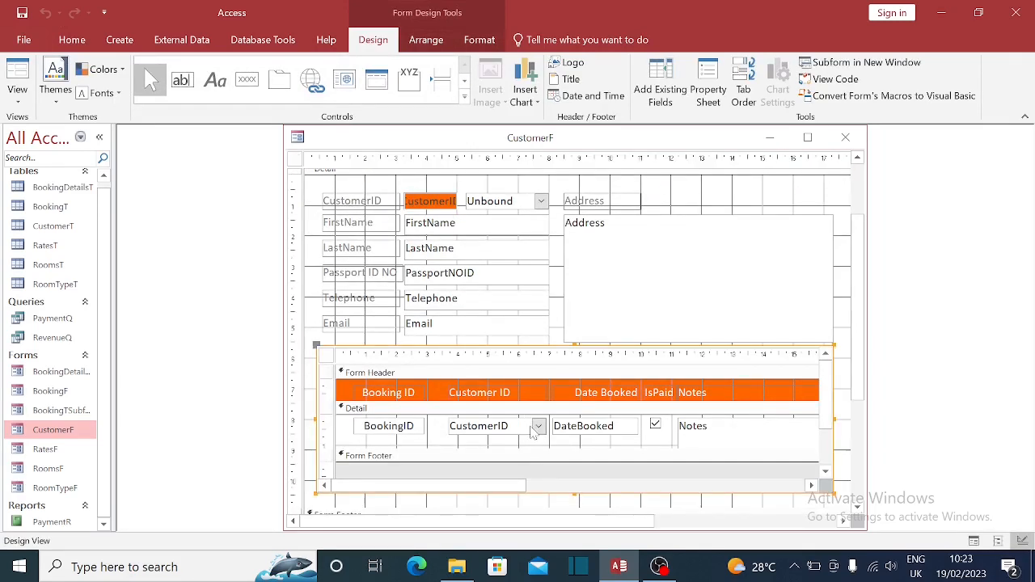
{"action": "left_click", "coordinate": [531, 428]}
{"action": "key", "text": "Delete"}
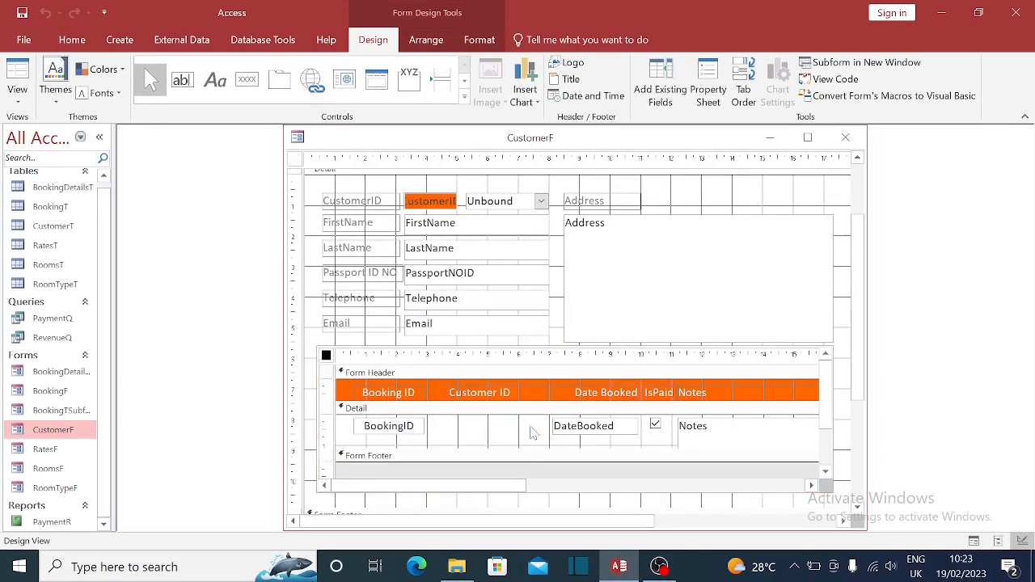
{"action": "left_click", "coordinate": [509, 394]}
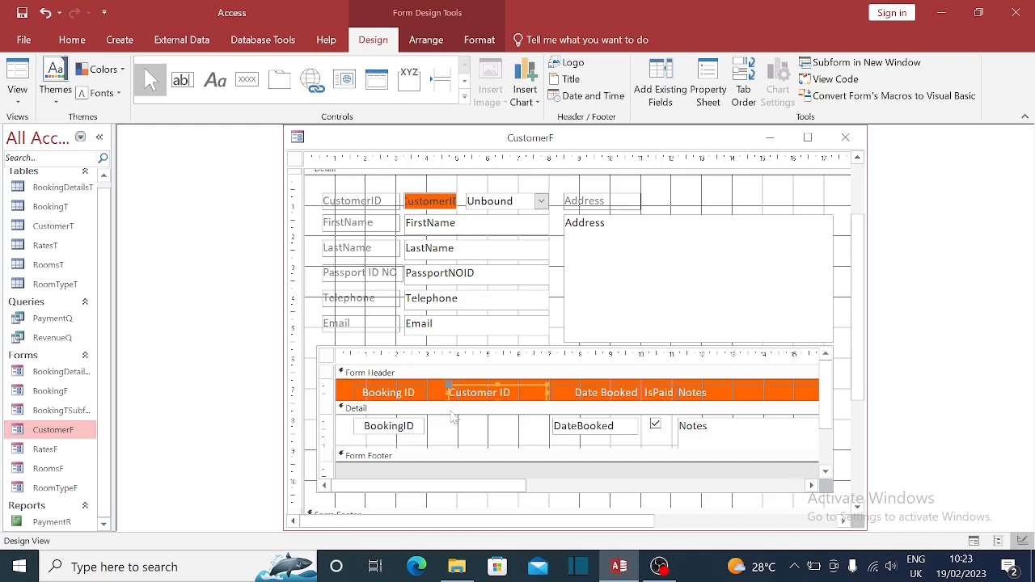
{"action": "key", "text": "Delete"}
{"action": "left_click", "coordinate": [409, 419]}
{"action": "key", "text": "Delete"}
{"action": "left_click", "coordinate": [396, 393]}
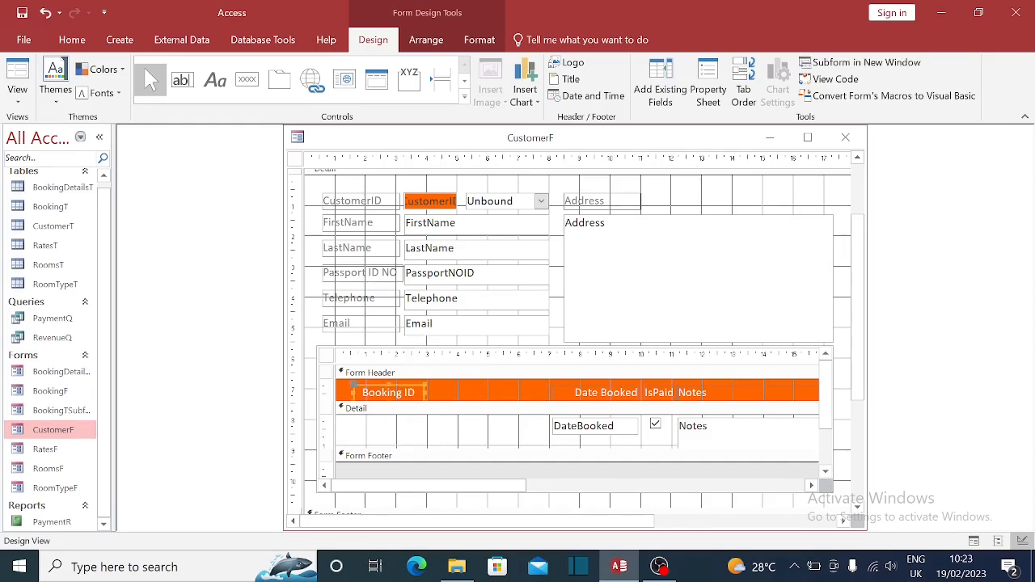
{"action": "key", "text": "Delete"}
- Shift Date Booked, IsPaid and Notes left, and widen Notes to the subform's edge
{"action": "left_click_drag", "start_coordinate": [322, 388], "coordinate": [322, 450]}
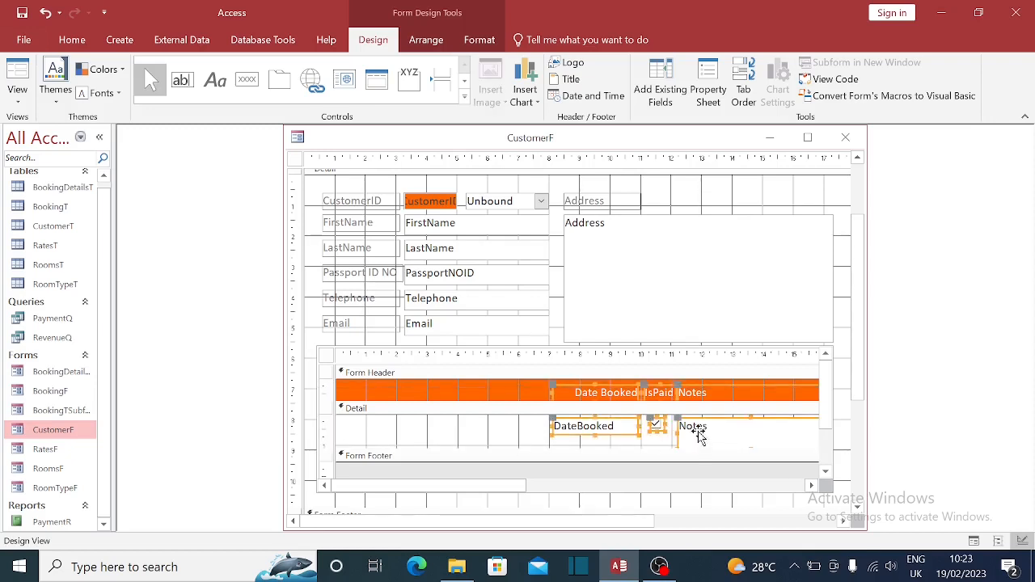
{"action": "key", "text": "Left"}
{"action": "key", "text": "Left"}
{"action": "key", "text": "Left"}
{"action": "key", "text": "Left"}
{"action": "key", "text": "Left"}
{"action": "key", "text": "Left"}
{"action": "key", "text": "Left"}
{"action": "key", "text": "Left"}
{"action": "key", "text": "Left"}
{"action": "key", "text": "Left"}
{"action": "key", "text": "Left"}
{"action": "key", "text": "Left"}
{"action": "key", "text": "Left"}
{"action": "key", "text": "Left"}
{"action": "key", "text": "Left"}
{"action": "key", "text": "Left"}
{"action": "key", "text": "Left"}
{"action": "key", "text": "Left"}
{"action": "key", "text": "Left"}
{"action": "key", "text": "Left"}
{"action": "key", "text": "Left"}
{"action": "key", "text": "Left"}
{"action": "key", "text": "Left"}
{"action": "key", "text": "Left"}
{"action": "key", "text": "Left"}
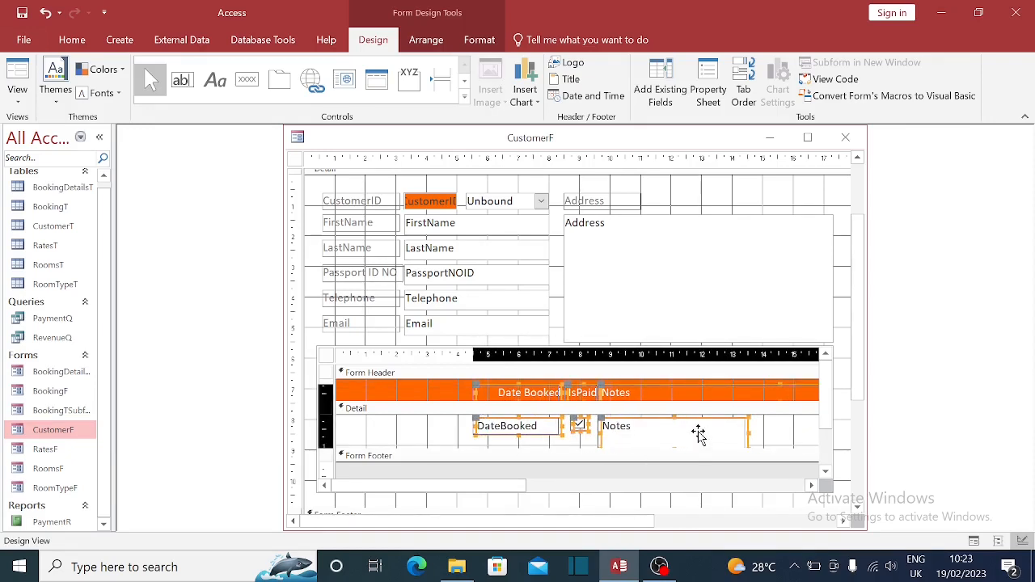
{"action": "key", "text": "Left"}
{"action": "key", "text": "Left"}
{"action": "key", "text": "Left"}
{"action": "key", "text": "Left"}
{"action": "key", "text": "Left"}
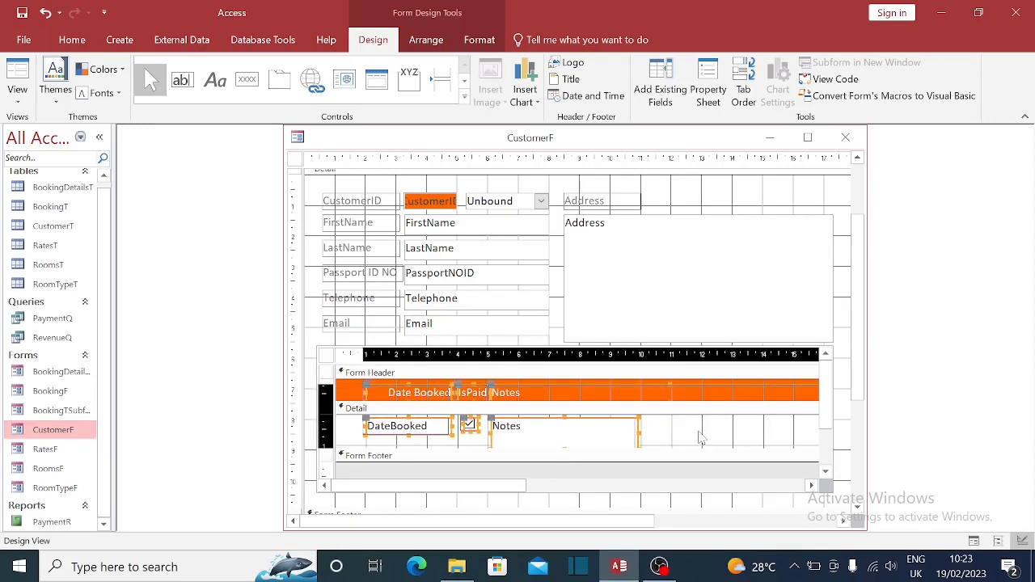
{"action": "key", "text": "Left"}
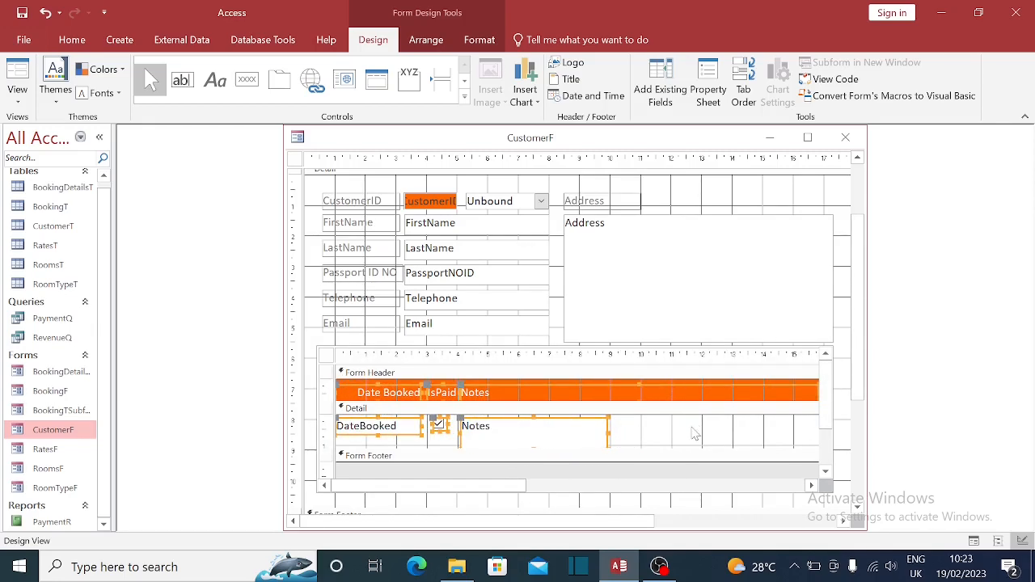
{"action": "left_click", "coordinate": [696, 434]}
{"action": "left_click", "coordinate": [569, 442]}
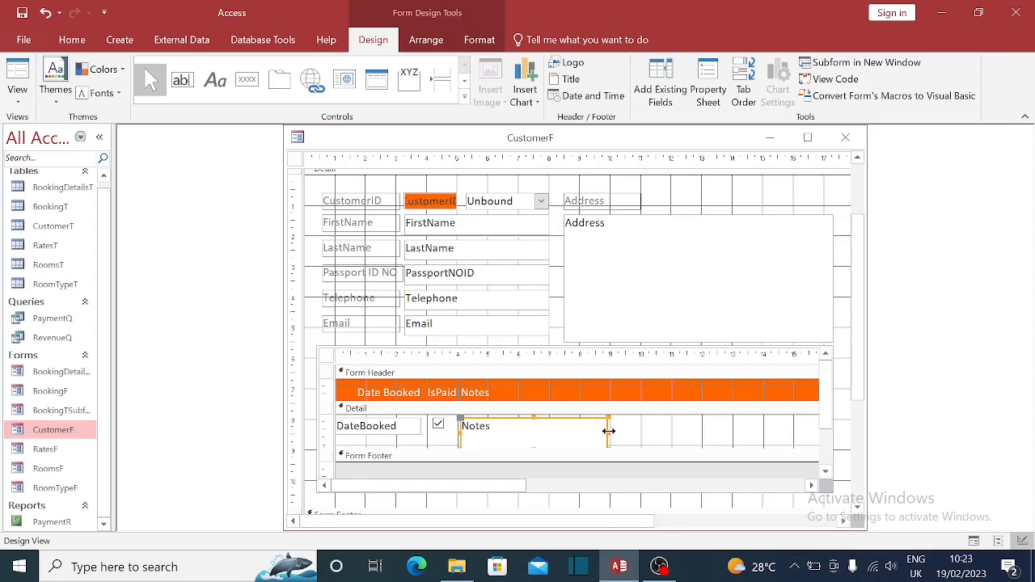
{"action": "left_click_drag", "start_coordinate": [608, 431], "coordinate": [818, 431]}
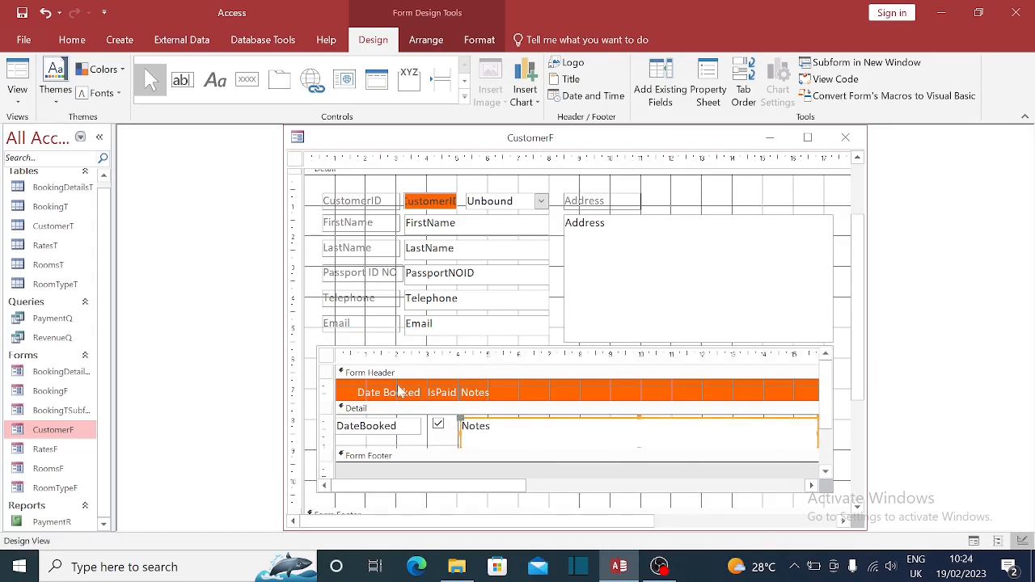
- Save the CustomerF design changes and reopen the form to check the Date Booked, IsPaid and Notes subform
{"action": "left_click", "coordinate": [846, 143]}
{"action": "left_click", "coordinate": [460, 327]}
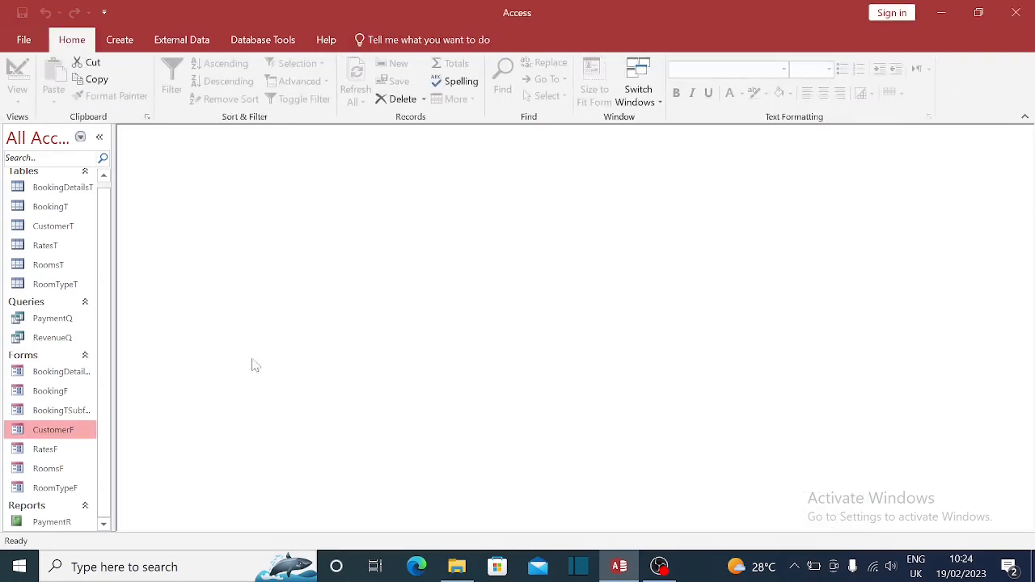
{"action": "double_click", "coordinate": [71, 428]}
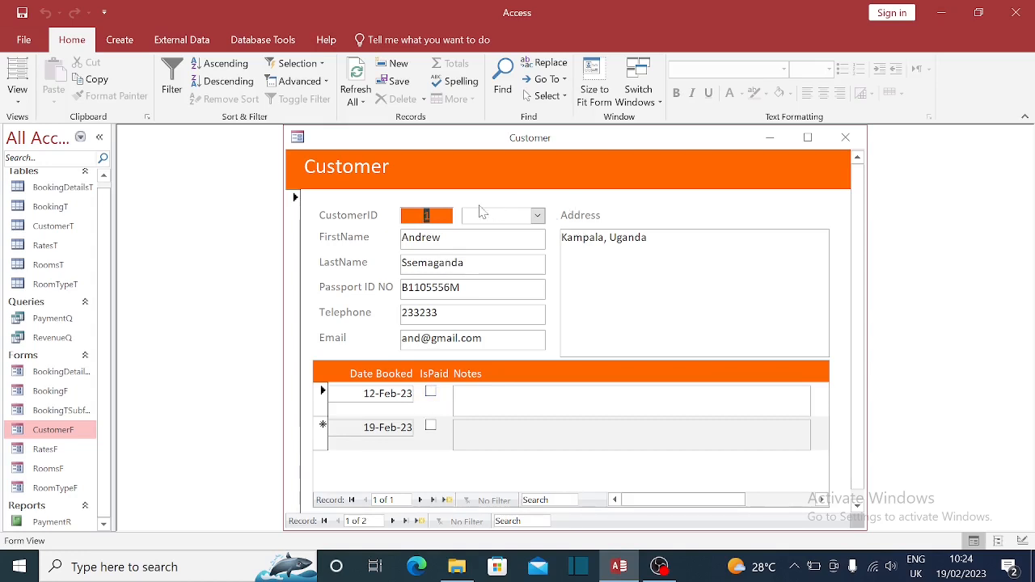
{"action": "right_click", "coordinate": [476, 151]}
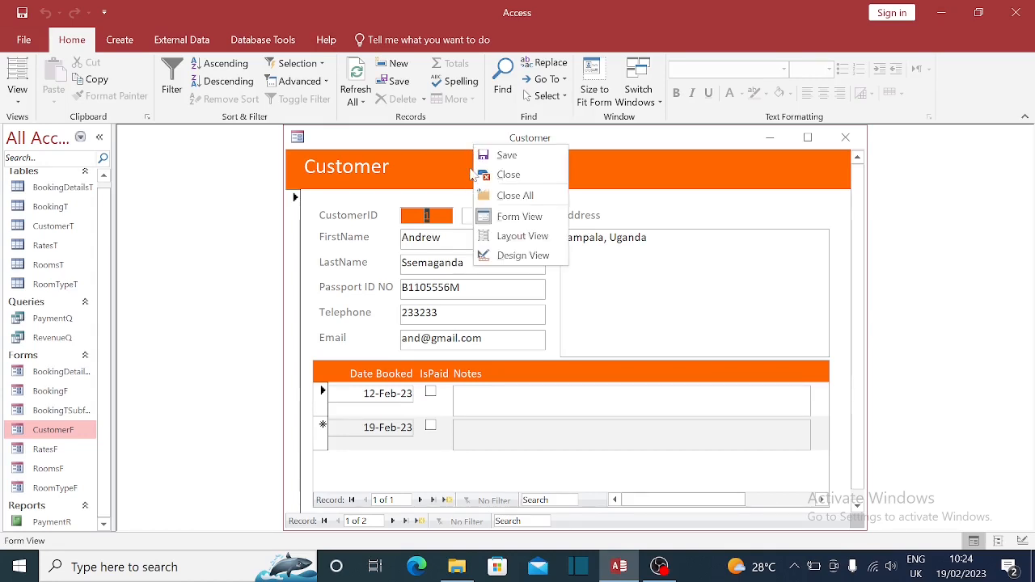
{"action": "left_click", "coordinate": [524, 361]}
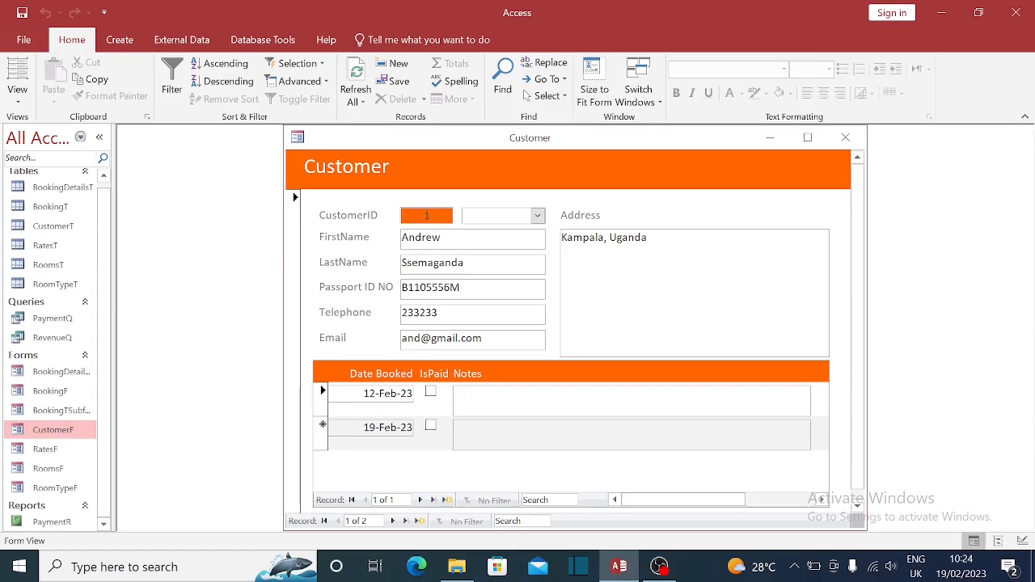
- Edit the Notes cell of the first booking in the customer's subform
{"action": "left_click", "coordinate": [486, 396]}
{"action": "left_click", "coordinate": [370, 394]}
{"action": "left_click", "coordinate": [486, 397]}
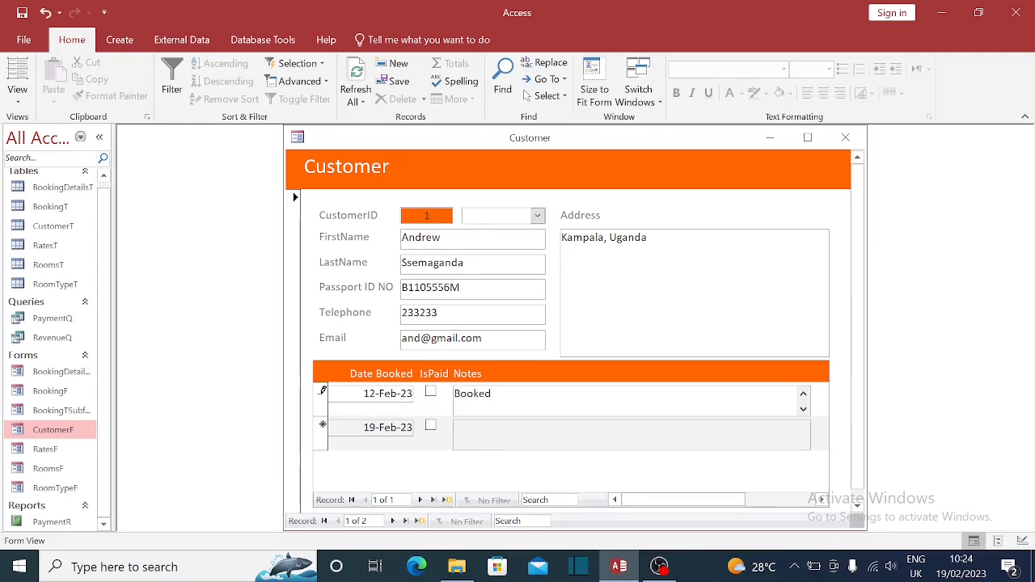
{"action": "left_click", "coordinate": [364, 428]}
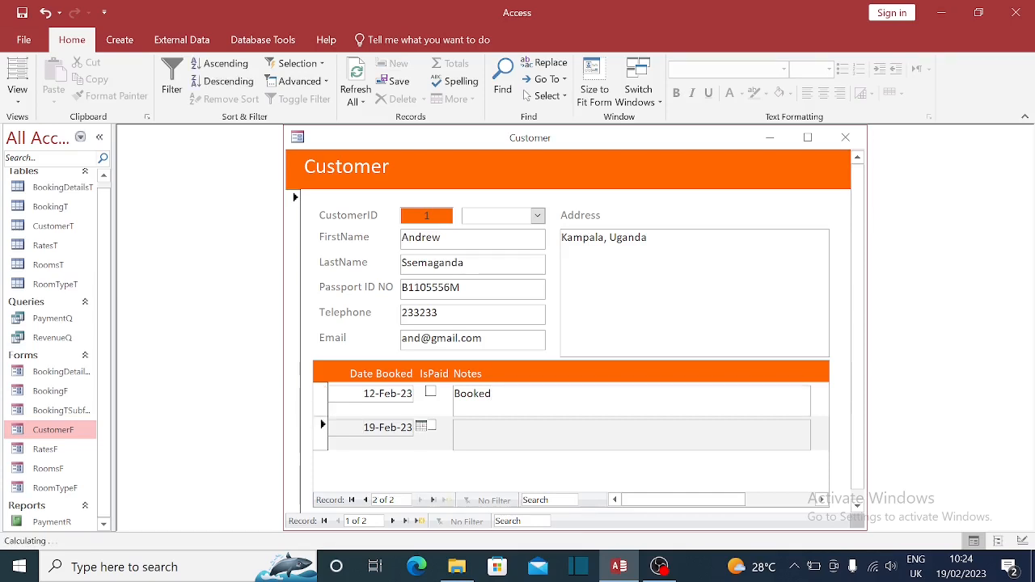
{"action": "left_click", "coordinate": [494, 396]}
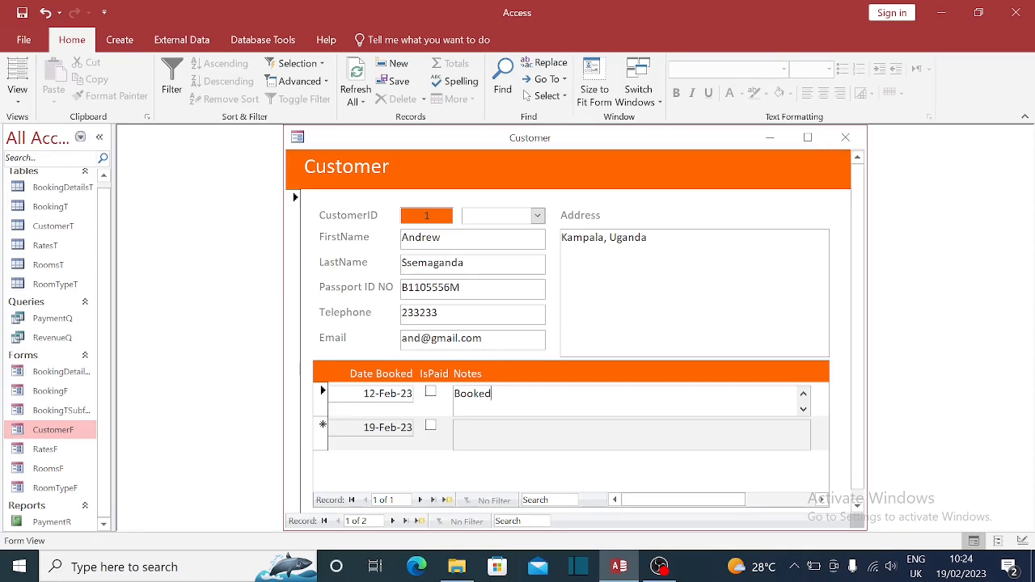
- Note the 19-Feb-23 bookings as 'Booked', then close and reopen CustomerF to confirm they saved
{"action": "left_click", "coordinate": [445, 503]}
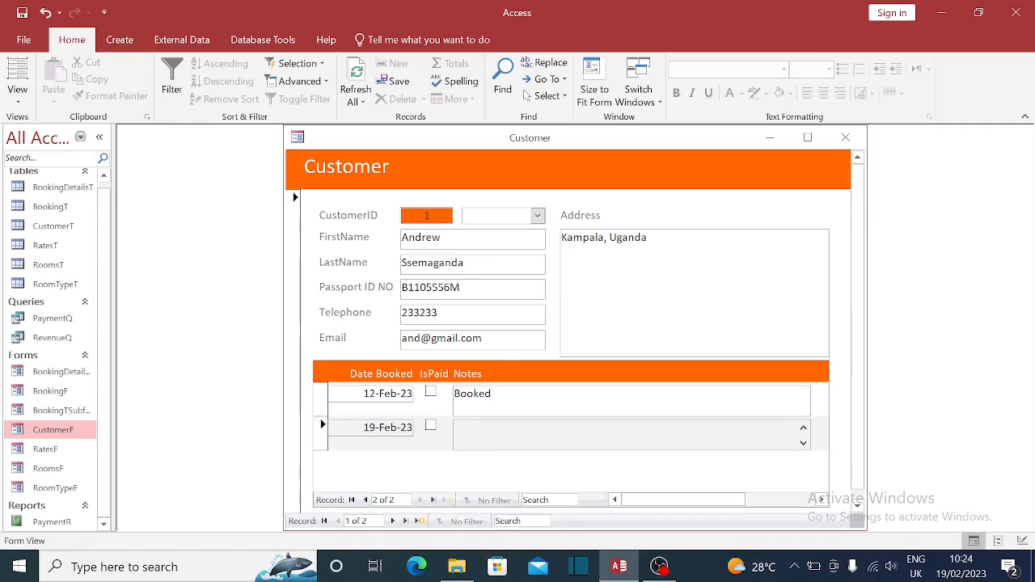
{"action": "type", "text": "Booked"}
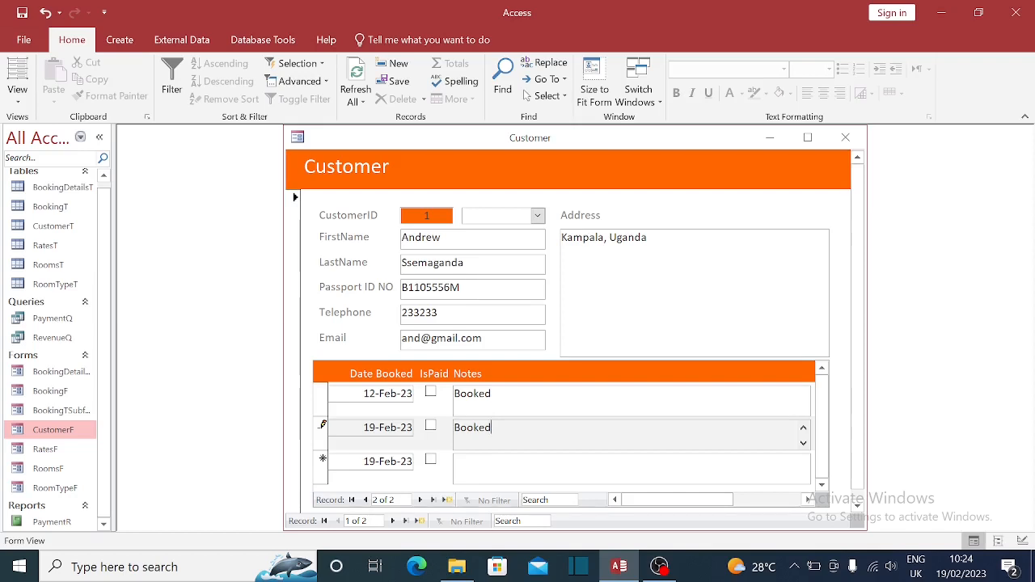
{"action": "key", "text": "Tab"}
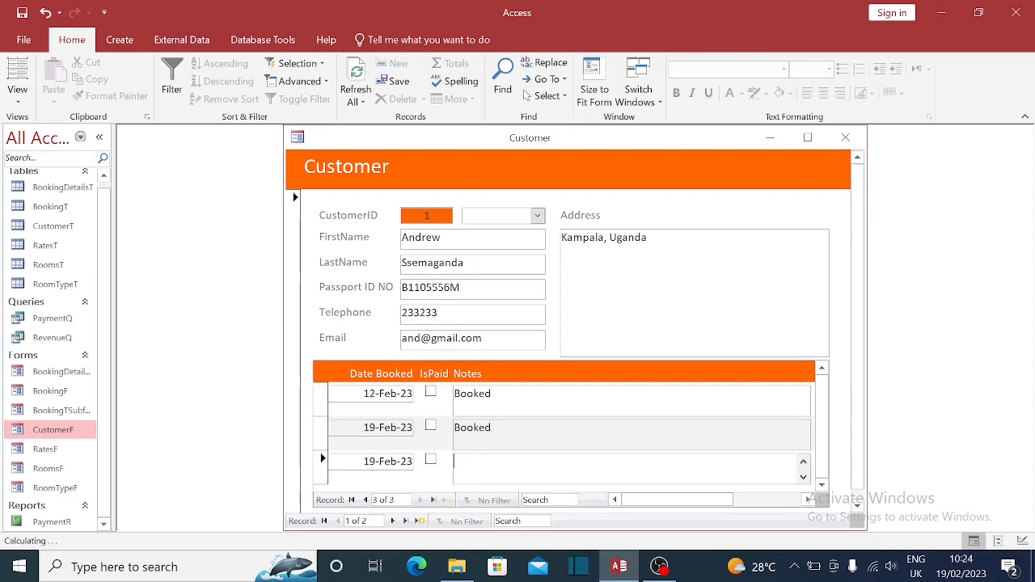
{"action": "type", "text": "Booked"}
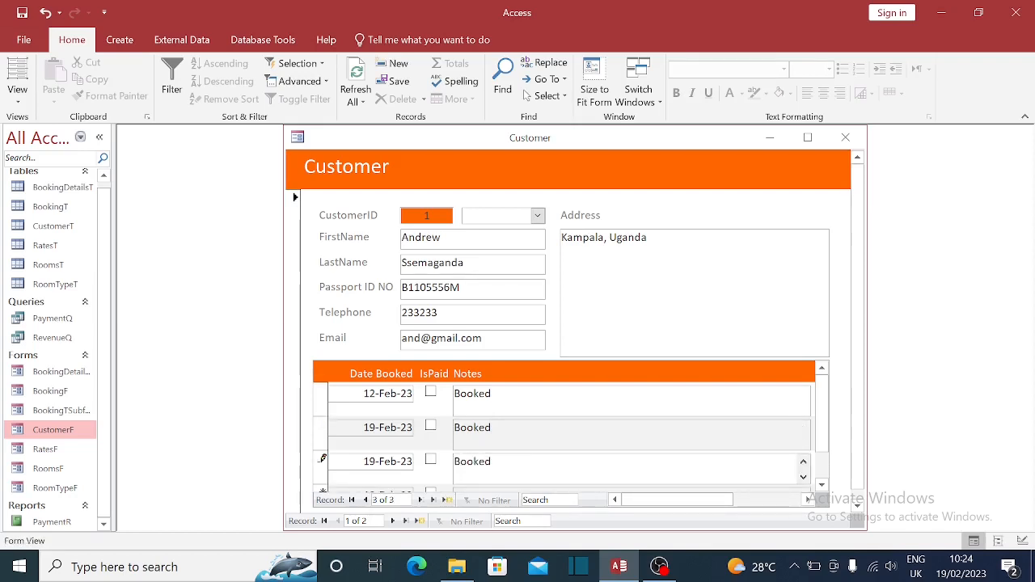
{"action": "left_click", "coordinate": [493, 429]}
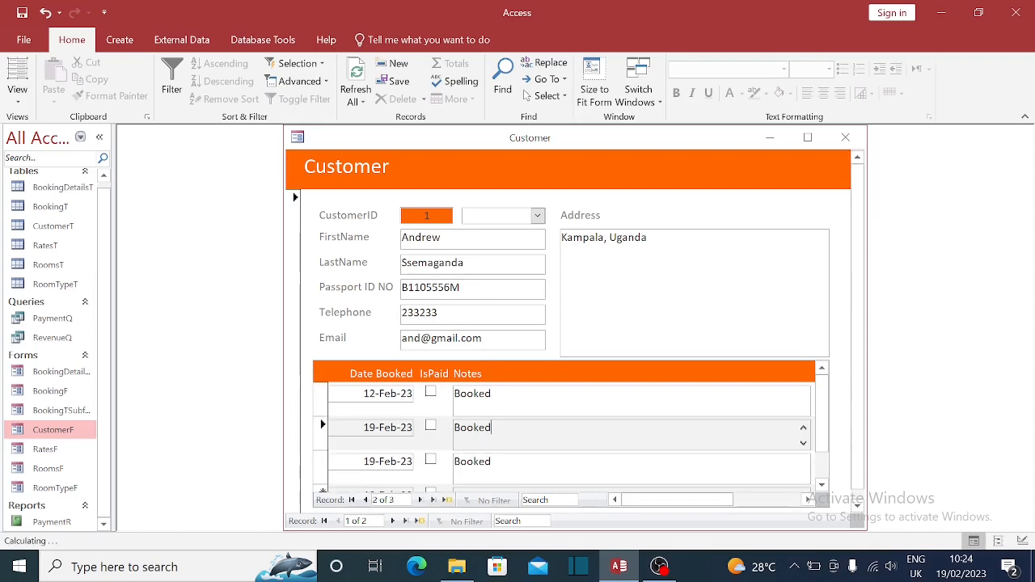
{"action": "left_click", "coordinate": [843, 137]}
{"action": "double_click", "coordinate": [55, 431]}
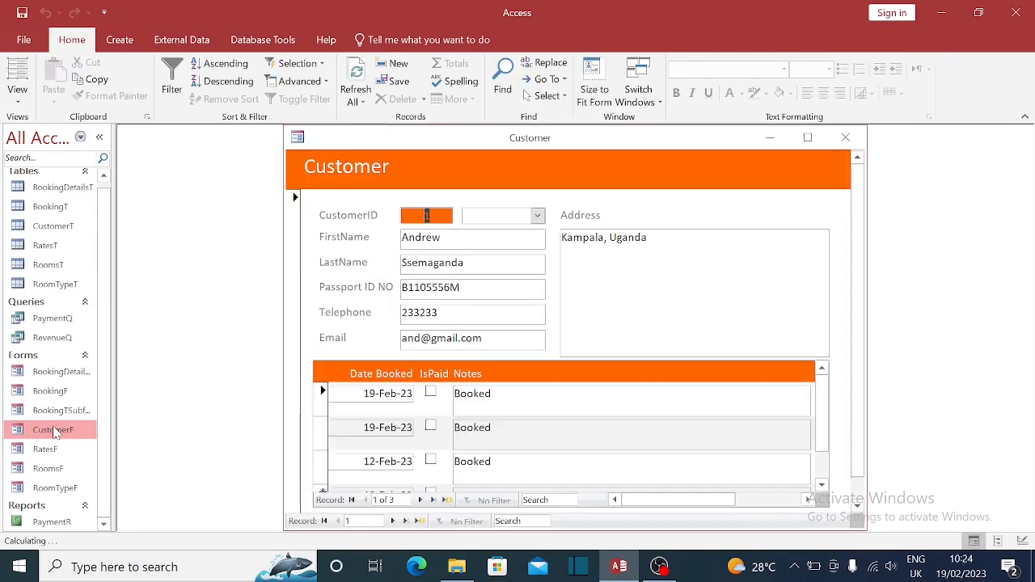
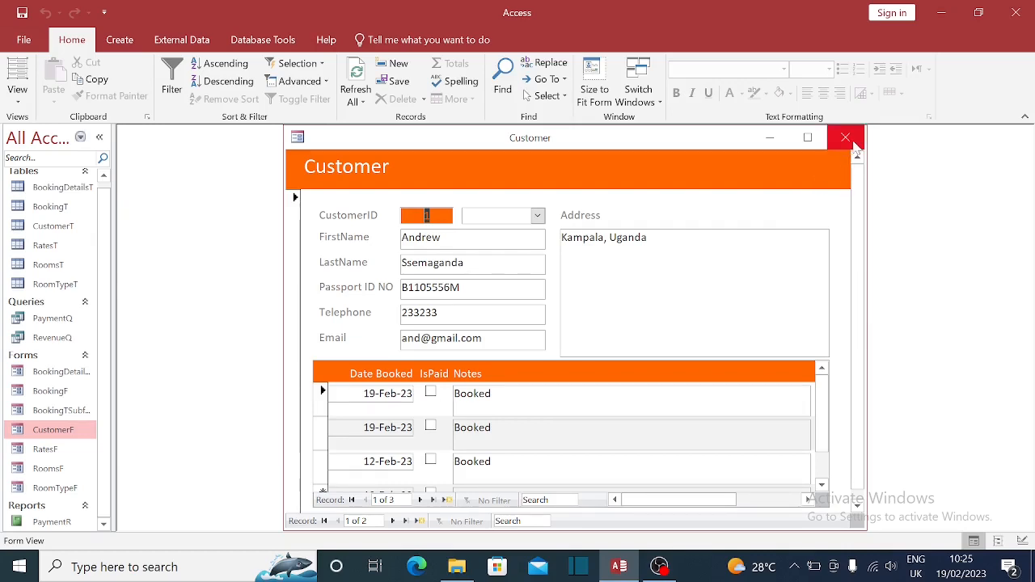
- Close the open Customer form window
{"action": "left_click", "coordinate": [846, 139]}
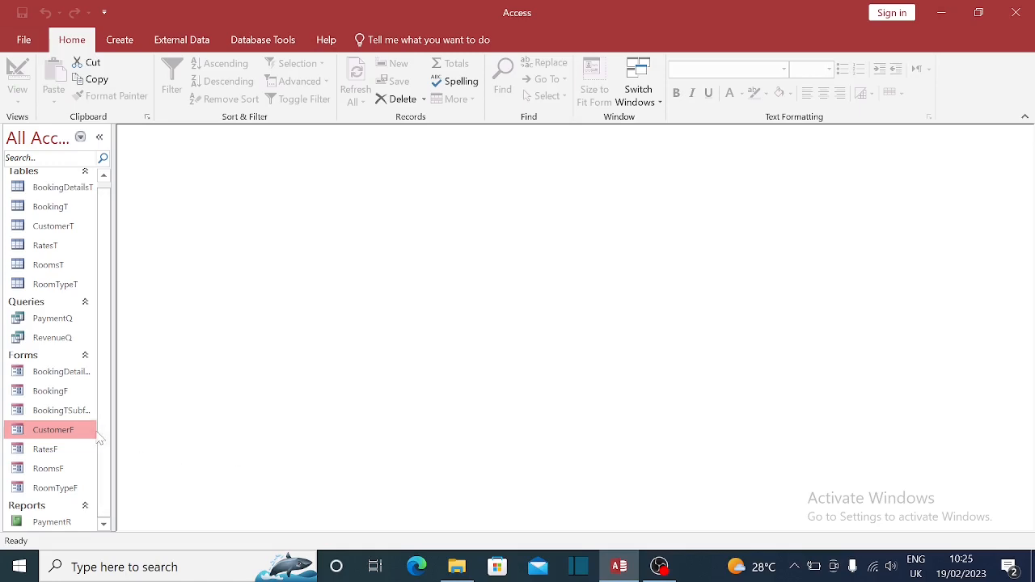
{"action": "double_click", "coordinate": [50, 391]}
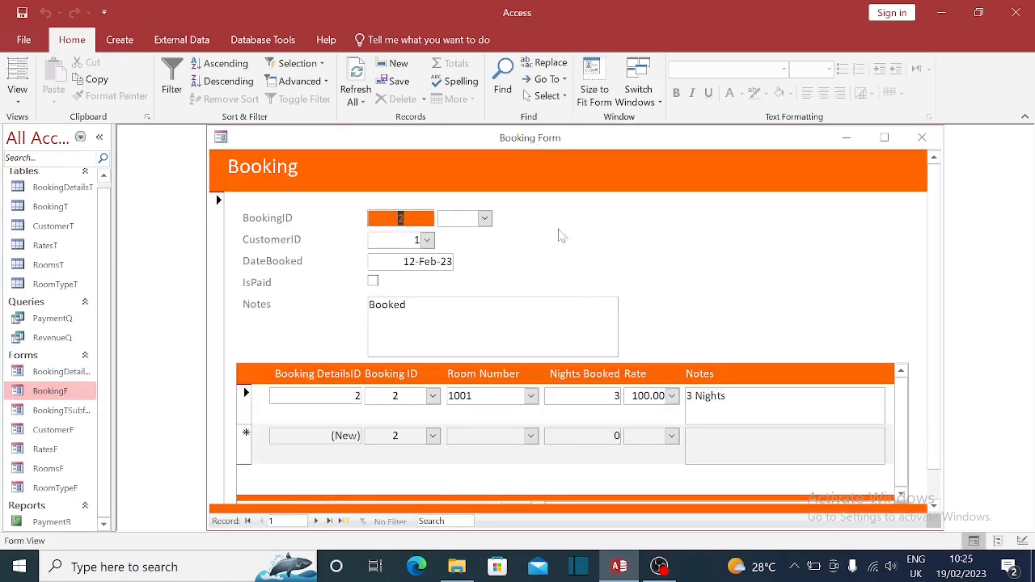
{"action": "left_click", "coordinate": [484, 218]}
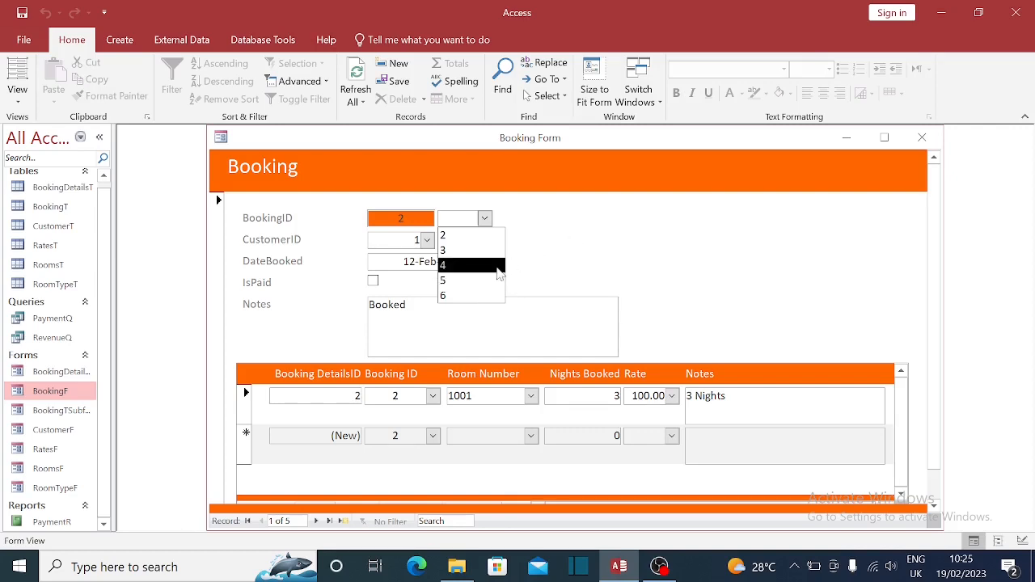
{"action": "left_click", "coordinate": [449, 295]}
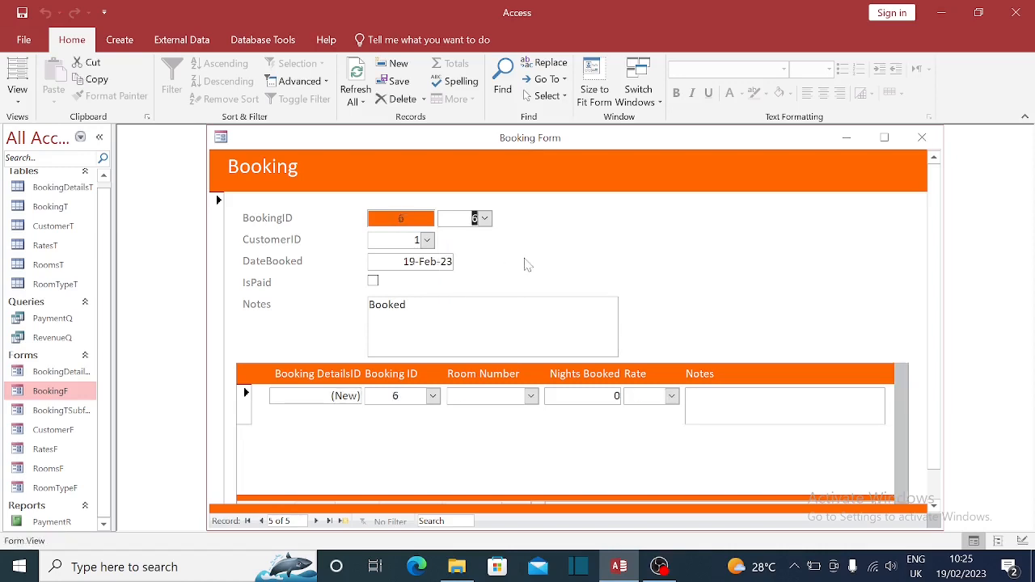
{"action": "left_click", "coordinate": [926, 139]}
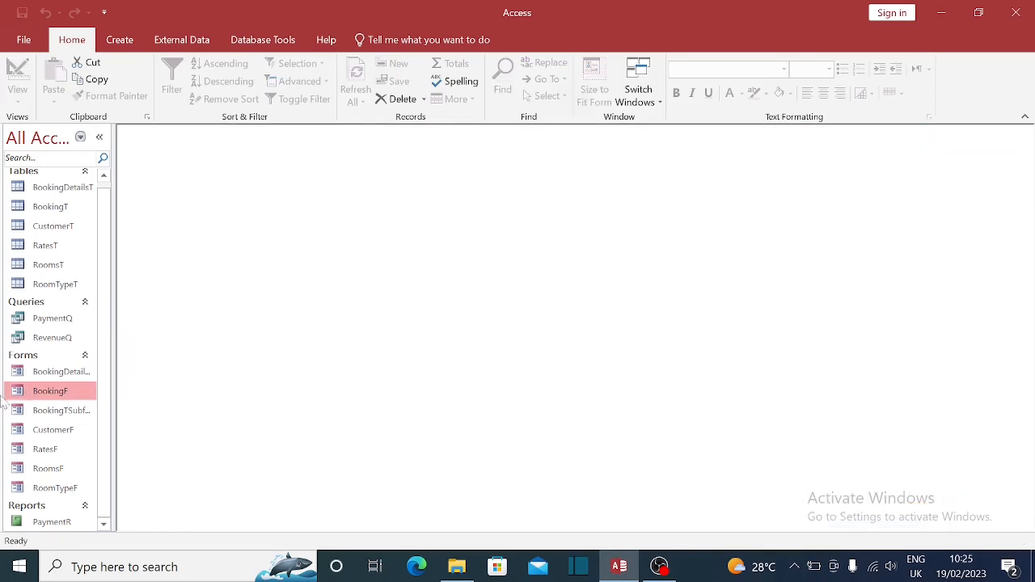
- Open CustomerF in Design View and widen its design window
{"action": "left_click", "coordinate": [67, 432]}
{"action": "right_click", "coordinate": [66, 433]}
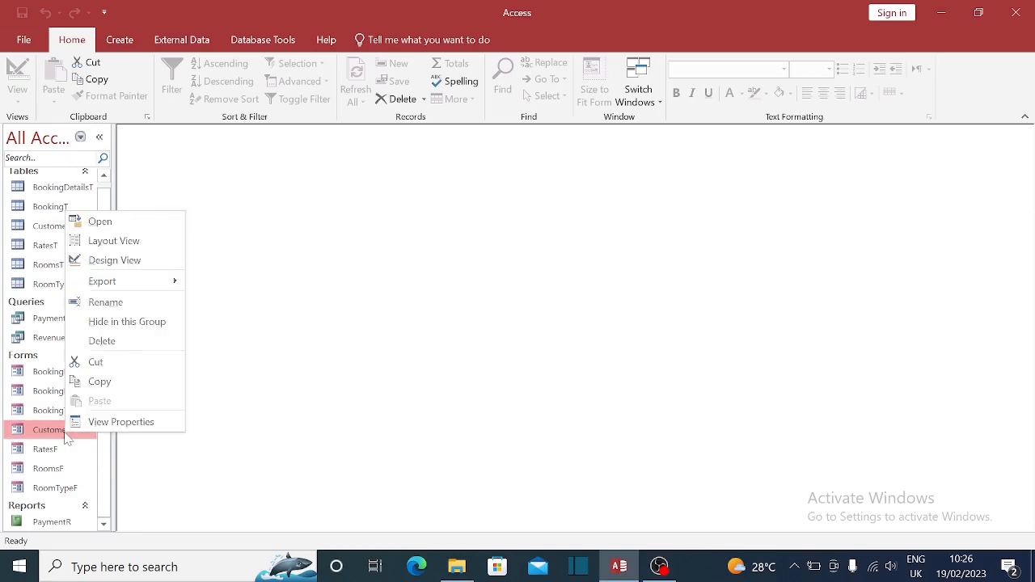
{"action": "left_click", "coordinate": [120, 262]}
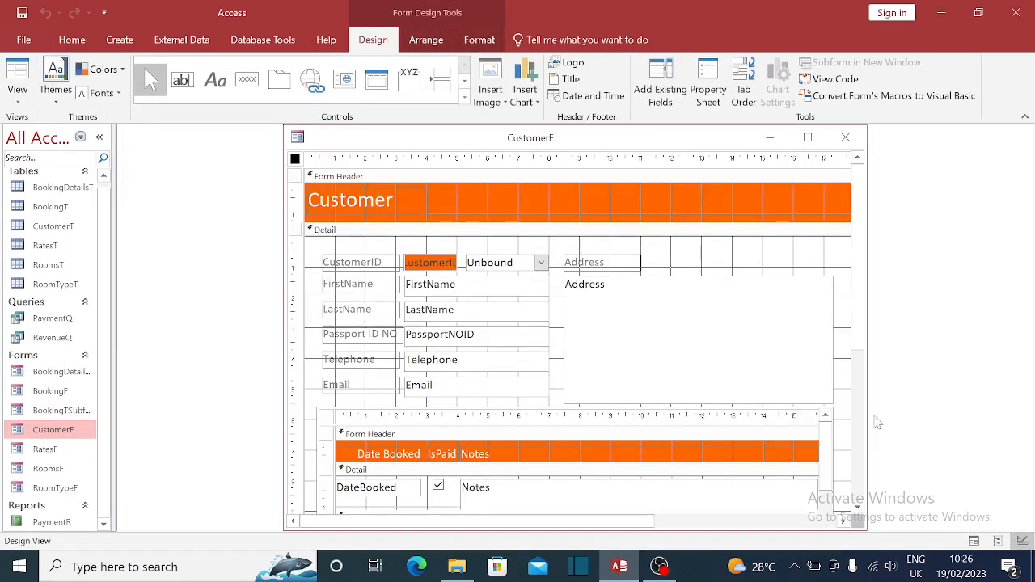
{"action": "left_click_drag", "start_coordinate": [867, 413], "coordinate": [886, 413]}
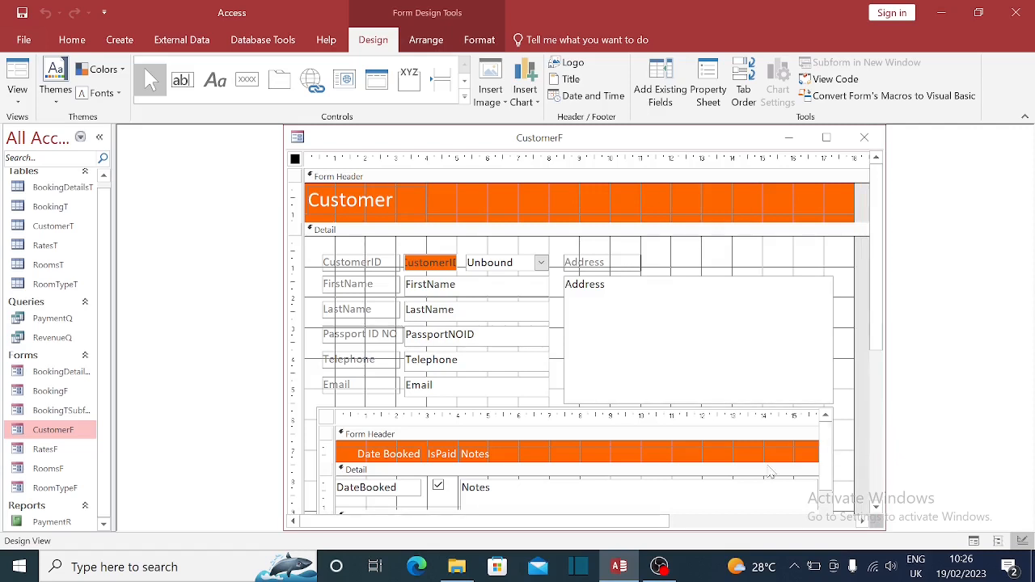
- Narrow the subform's Notes field and its Notes header label
{"action": "left_click", "coordinate": [502, 496]}
{"action": "left_click", "coordinate": [484, 497]}
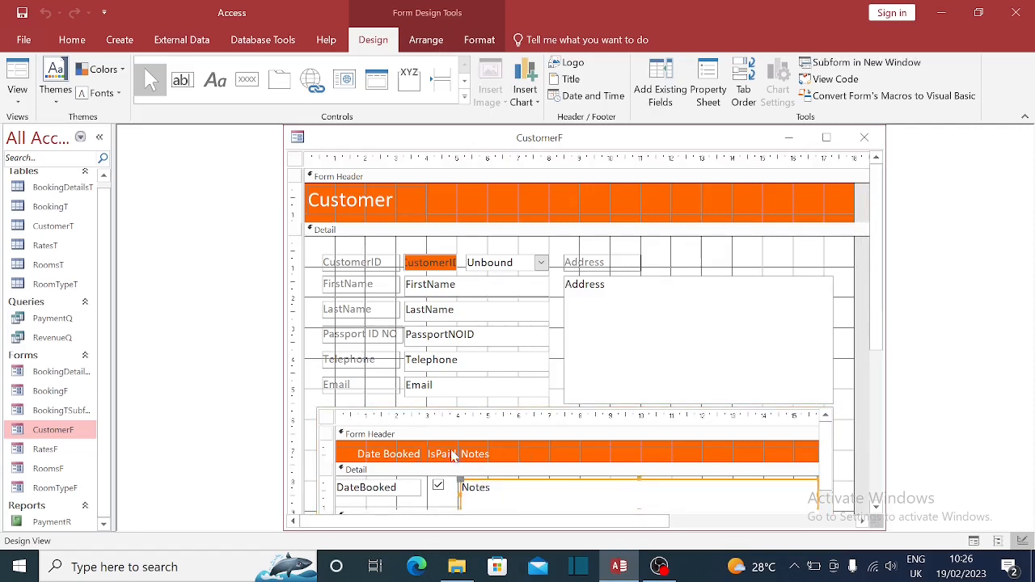
{"action": "left_click_drag", "start_coordinate": [324, 445], "coordinate": [329, 526]}
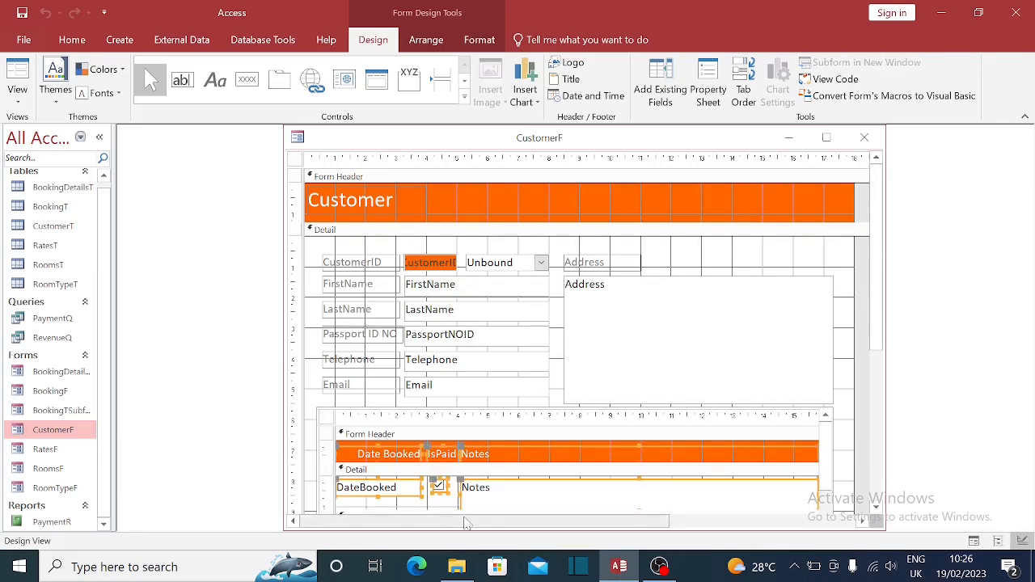
{"action": "key", "text": "Right"}
{"action": "key", "text": "Right"}
{"action": "key", "text": "Right"}
{"action": "key", "text": "Right"}
{"action": "key", "text": "Right"}
{"action": "key", "text": "Right"}
{"action": "key", "text": "Right"}
{"action": "key", "text": "Right"}
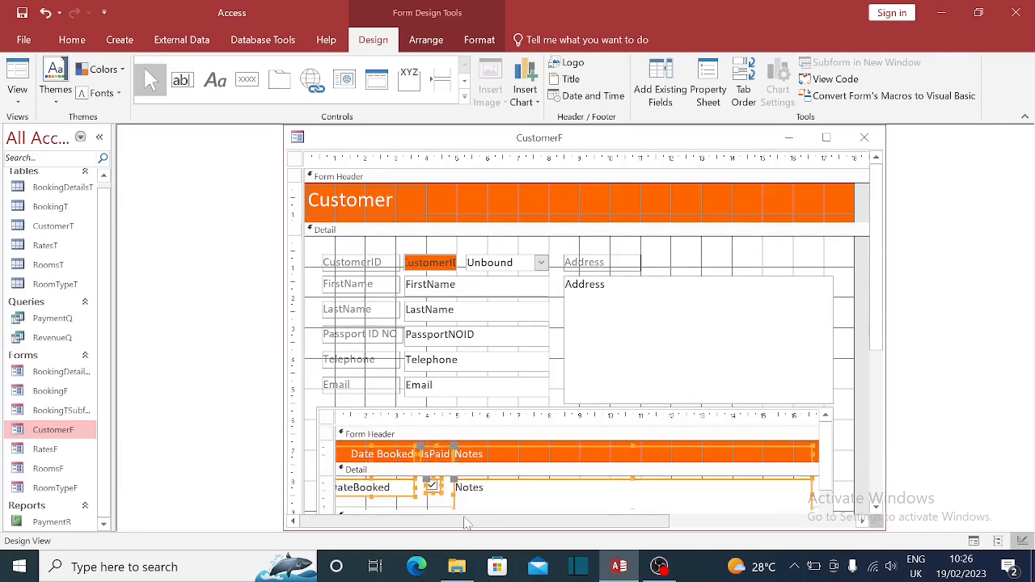
{"action": "key", "text": "Left"}
{"action": "key", "text": "Left"}
{"action": "key", "text": "Left"}
{"action": "key", "text": "Left"}
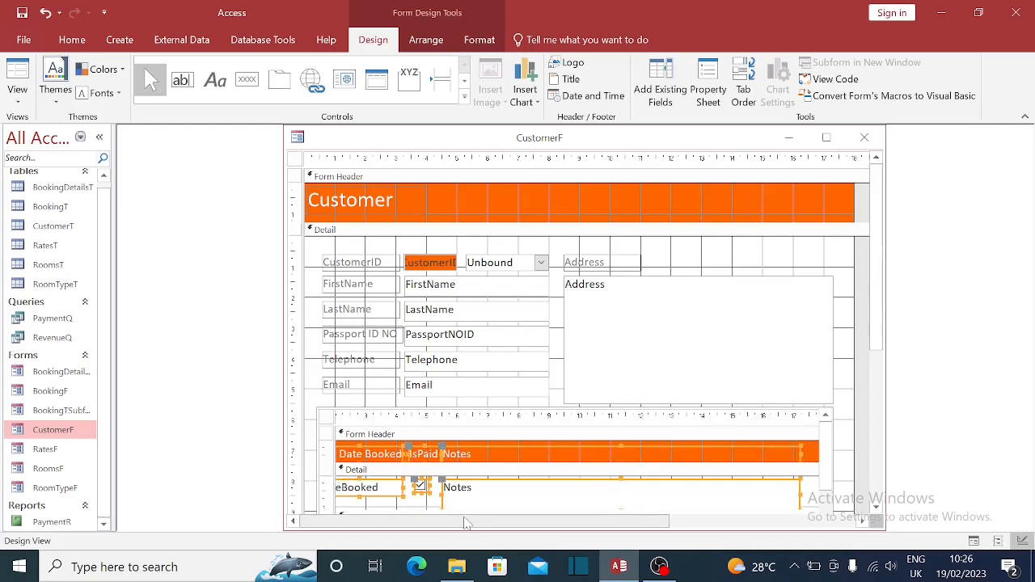
{"action": "left_click", "coordinate": [809, 457]}
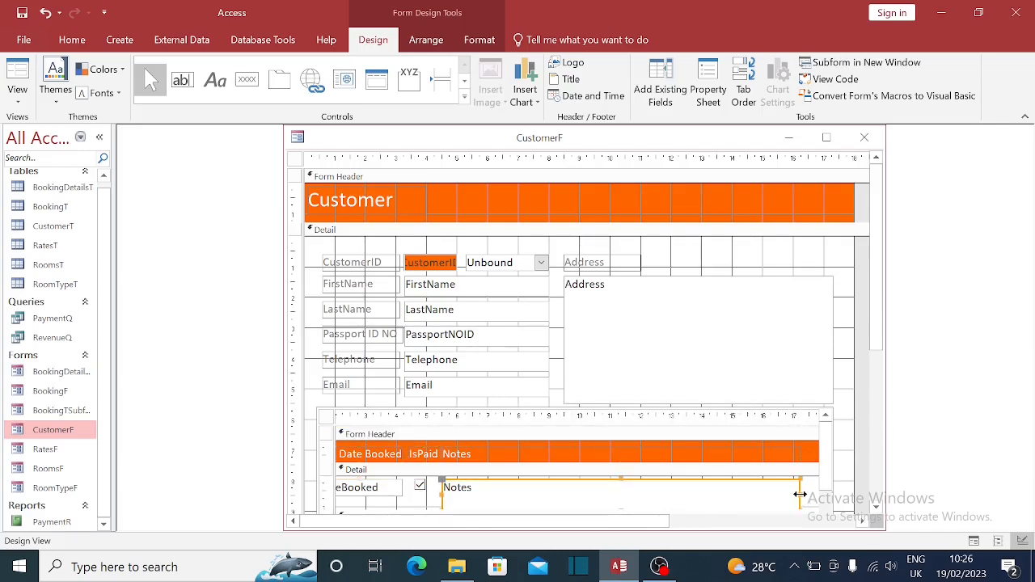
{"action": "left_click_drag", "start_coordinate": [800, 495], "coordinate": [687, 493]}
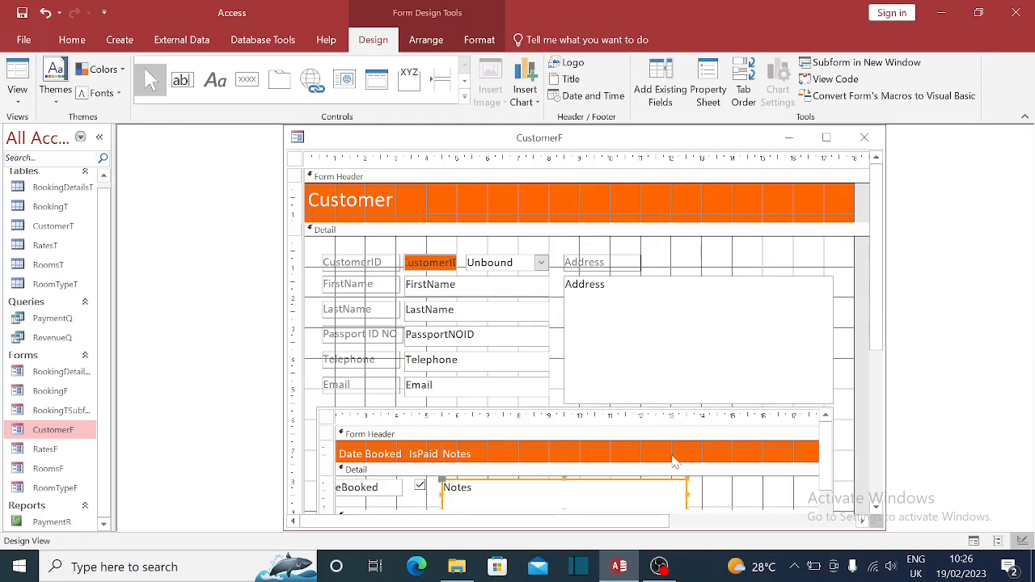
{"action": "left_click", "coordinate": [676, 461]}
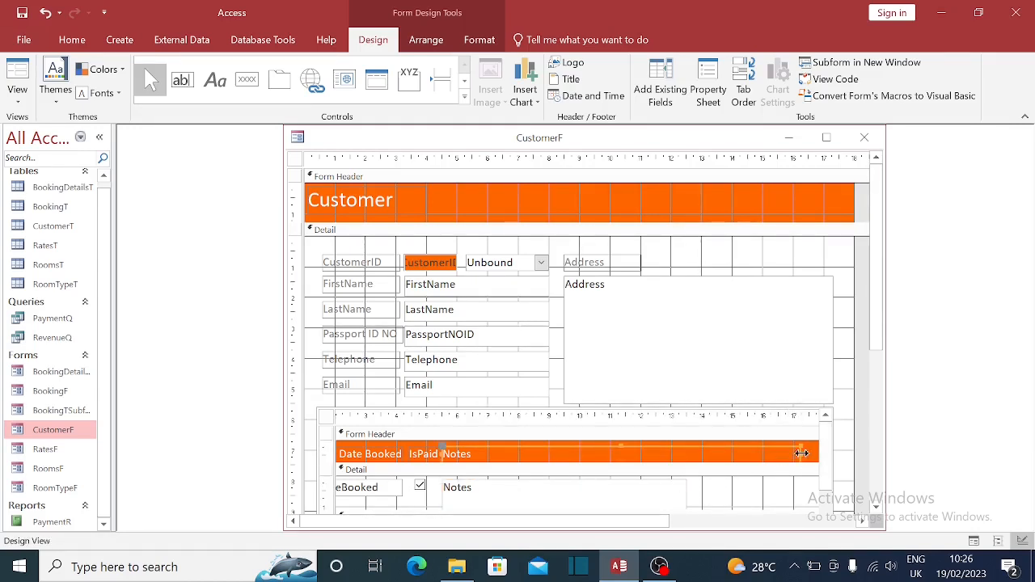
{"action": "left_click_drag", "start_coordinate": [801, 455], "coordinate": [689, 458]}
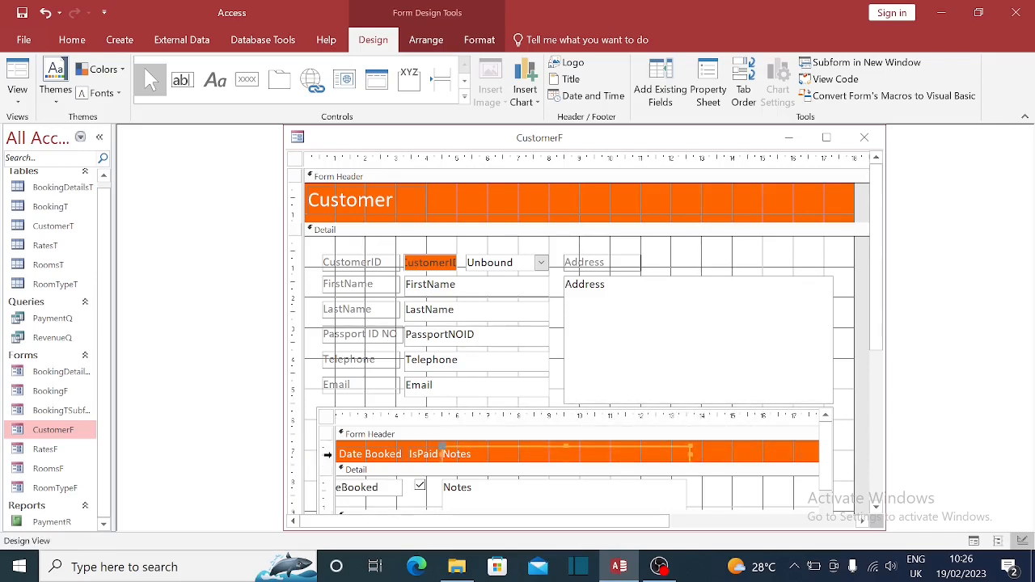
- Shift the subform header labels and detail fields three nudges right toward centre
{"action": "left_click", "coordinate": [328, 454]}
{"action": "left_click", "coordinate": [326, 489]}
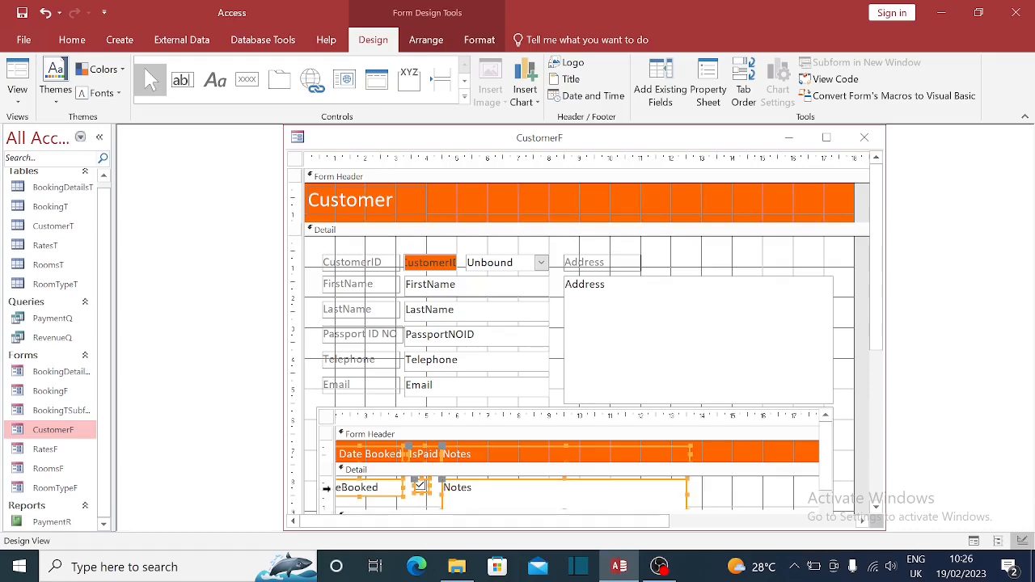
{"action": "key", "text": "Right"}
{"action": "key", "text": "Right"}
{"action": "key", "text": "Right"}
{"action": "key", "text": "Right"}
{"action": "key", "text": "Right"}
{"action": "key", "text": "Right"}
{"action": "key", "text": "Right"}
{"action": "key", "text": "Right"}
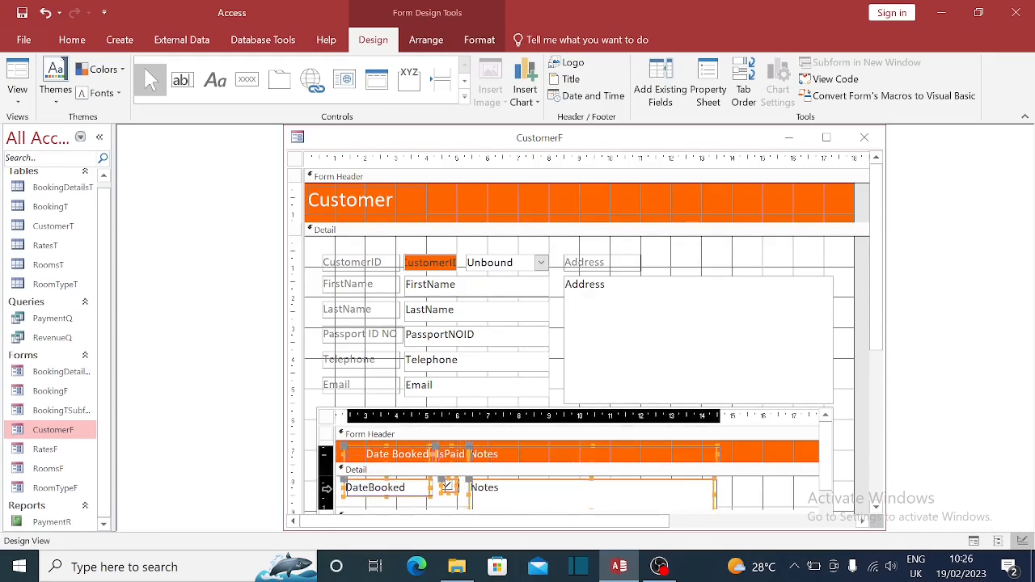
{"action": "key", "text": "Right"}
{"action": "key", "text": "Right"}
{"action": "key", "text": "Right"}
{"action": "key", "text": "Right"}
{"action": "key", "text": "Right"}
{"action": "key", "text": "Right"}
{"action": "key", "text": "Right"}
{"action": "key", "text": "Right"}
{"action": "key", "text": "Right"}
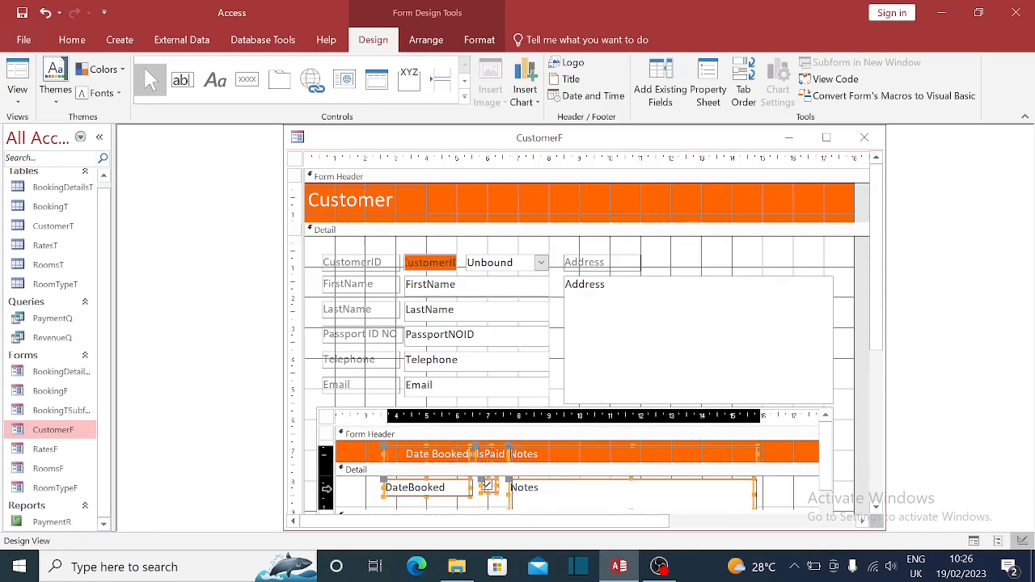
{"action": "key", "text": "Right"}
{"action": "key", "text": "Right"}
{"action": "key", "text": "Right"}
{"action": "key", "text": "Right"}
{"action": "key", "text": "Right"}
{"action": "key", "text": "Right"}
{"action": "key", "text": "Right"}
{"action": "key", "text": "Right"}
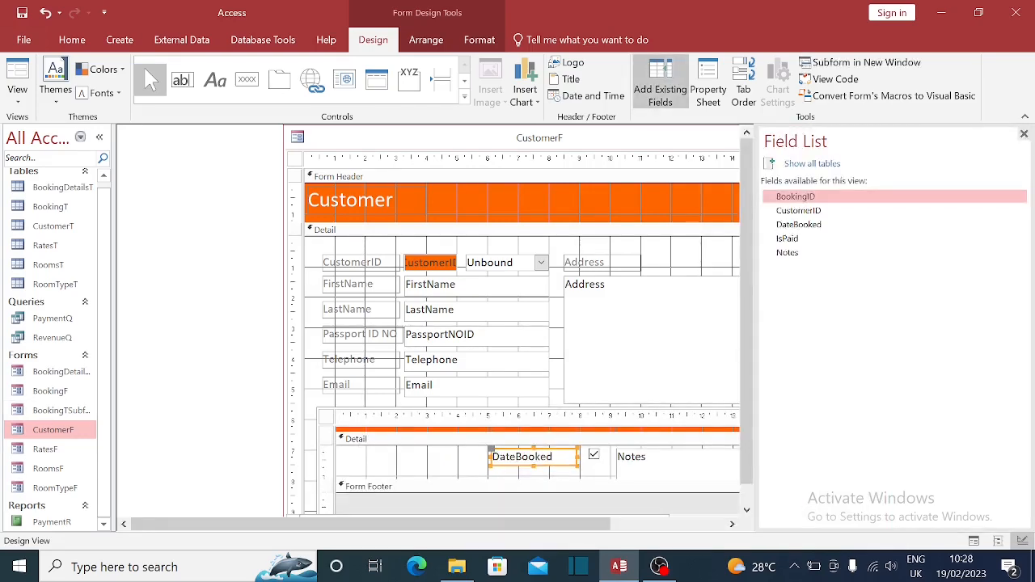
- Duplicate the Date Booked header label and nudge the copy left
{"action": "scroll", "coordinate": [544, 463], "scroll_direction": "up", "scroll_amount": 1}
{"action": "left_click", "coordinate": [543, 456]}
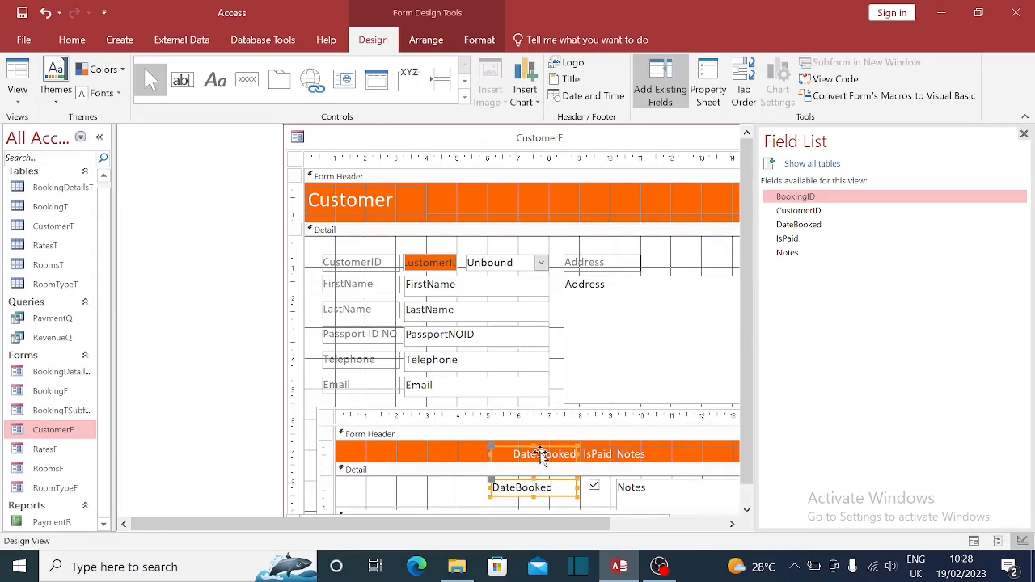
{"action": "key", "text": "ctrl+c"}
{"action": "key", "text": "ctrl+v"}
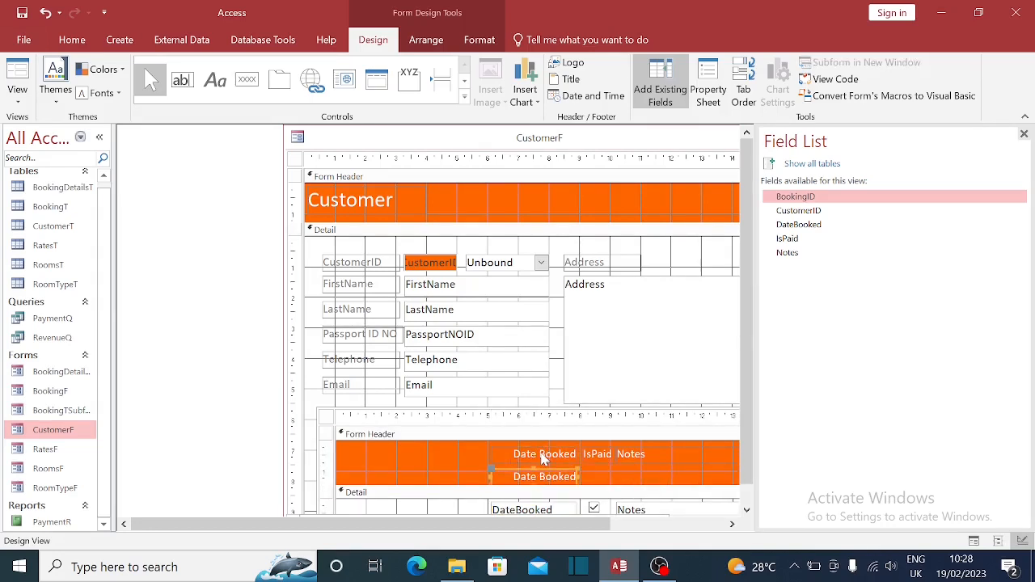
{"action": "key", "text": "Left"}
{"action": "key", "text": "Left"}
{"action": "key", "text": "Left"}
{"action": "key", "text": "Left"}
{"action": "key", "text": "Left"}
{"action": "key", "text": "Left"}
{"action": "key", "text": "Left"}
{"action": "key", "text": "Left"}
{"action": "key", "text": "Left"}
{"action": "key", "text": "Left"}
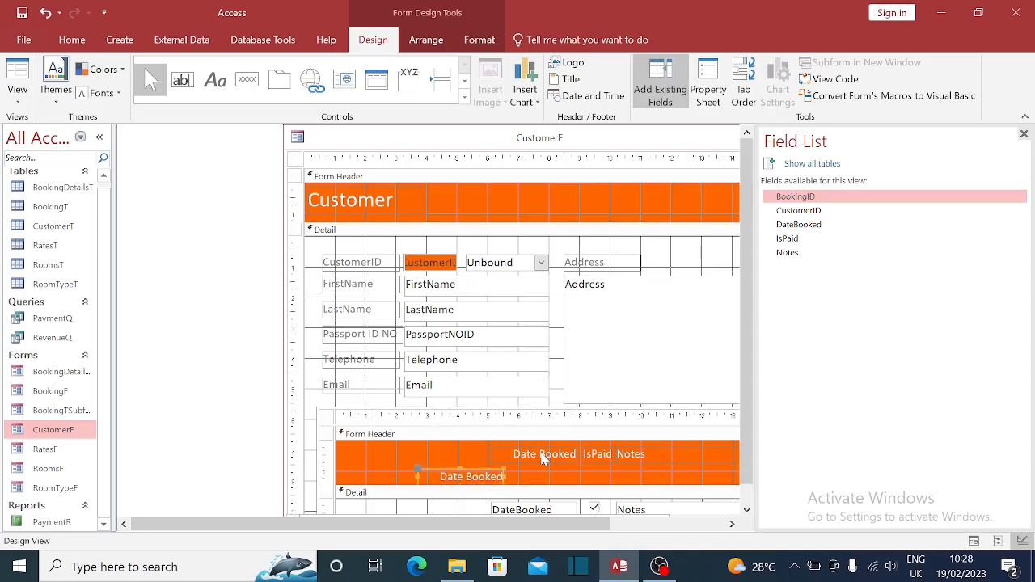
{"action": "key", "text": "Left"}
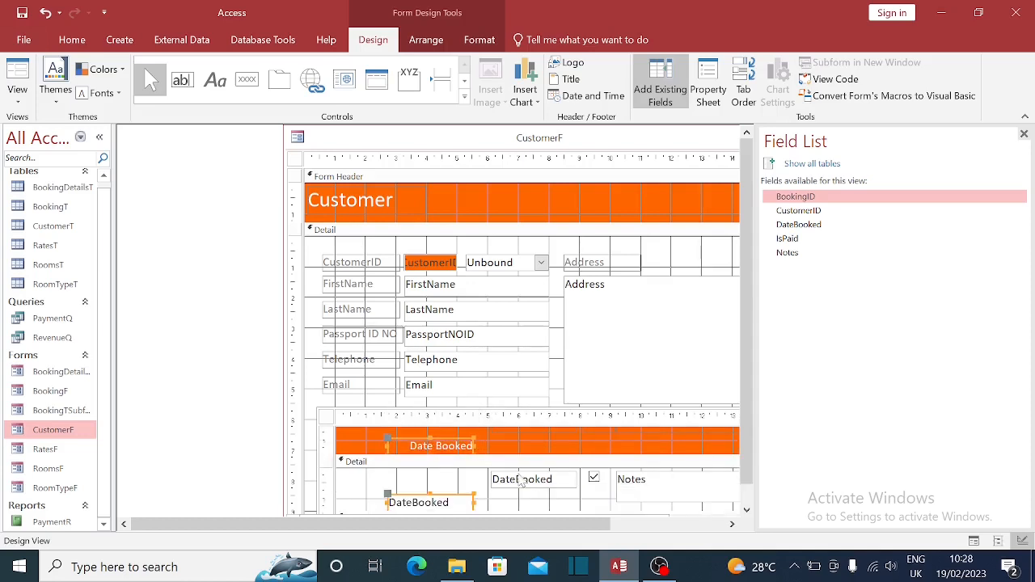
{"action": "scroll", "coordinate": [477, 483], "scroll_direction": "down", "scroll_amount": 1}
{"action": "scroll", "coordinate": [478, 483], "scroll_direction": "down", "scroll_amount": 1}
{"action": "scroll", "coordinate": [478, 483], "scroll_direction": "up", "scroll_amount": 1}
{"action": "key", "text": "ctrl+Left"}
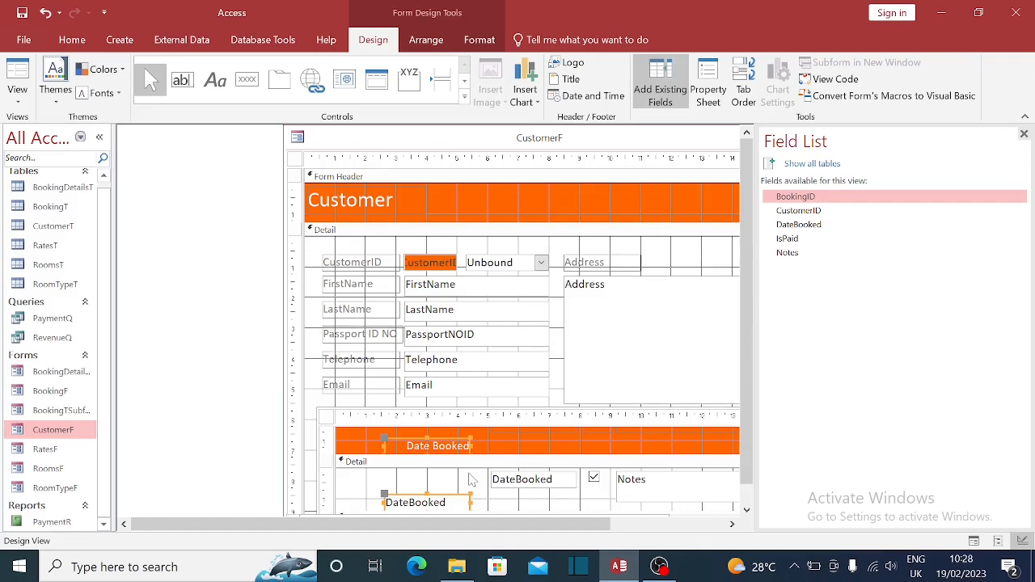
- Top-align the two Date Booked labels using Arrange > Align > Top
{"action": "left_click", "coordinate": [514, 456]}
{"action": "scroll", "coordinate": [436, 447], "scroll_direction": "up", "scroll_amount": 1}
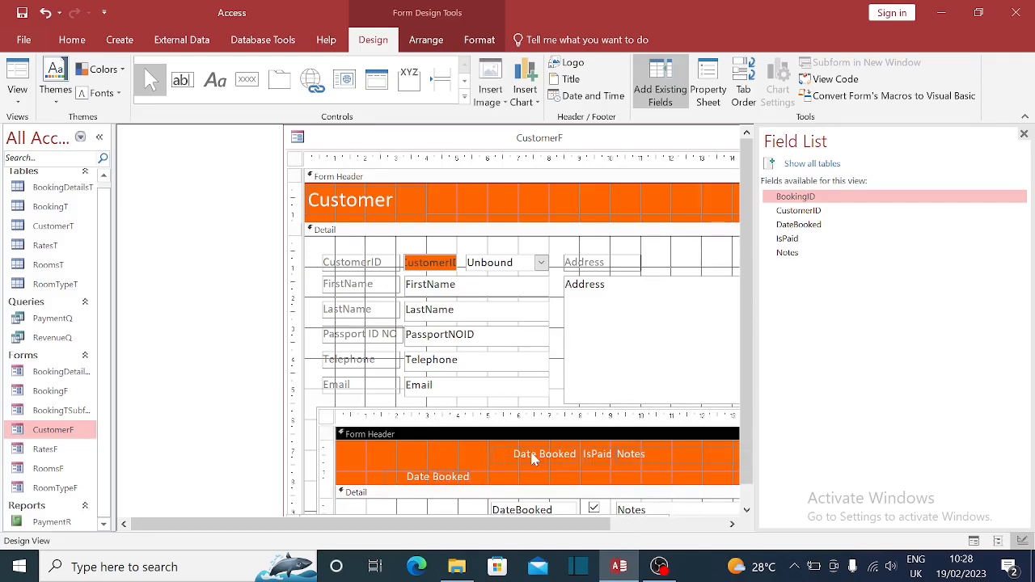
{"action": "left_click", "coordinate": [532, 459]}
{"action": "left_click", "coordinate": [445, 478]}
{"action": "scroll", "coordinate": [445, 485], "scroll_direction": "down", "scroll_amount": 1}
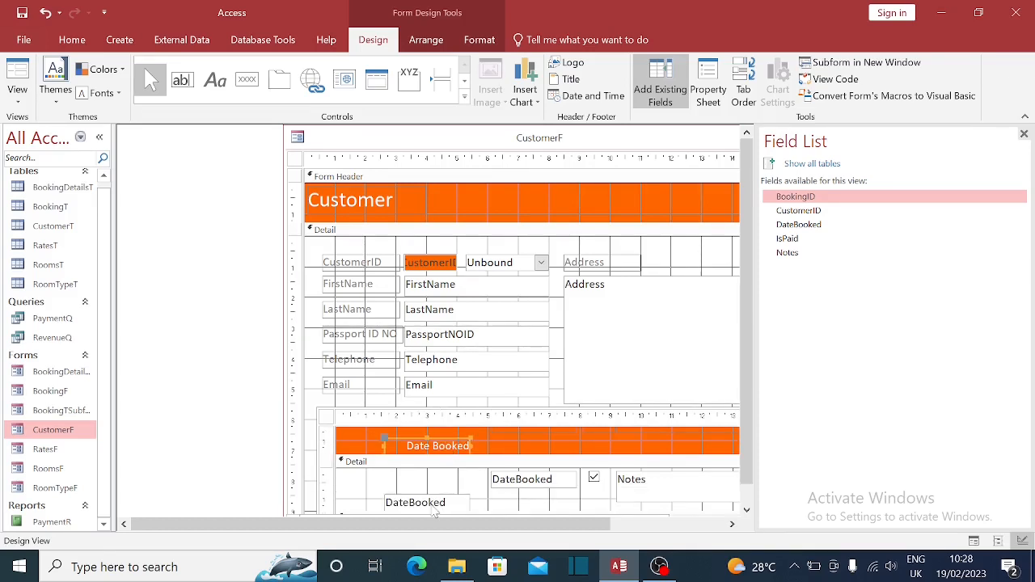
{"action": "left_click", "coordinate": [434, 502]}
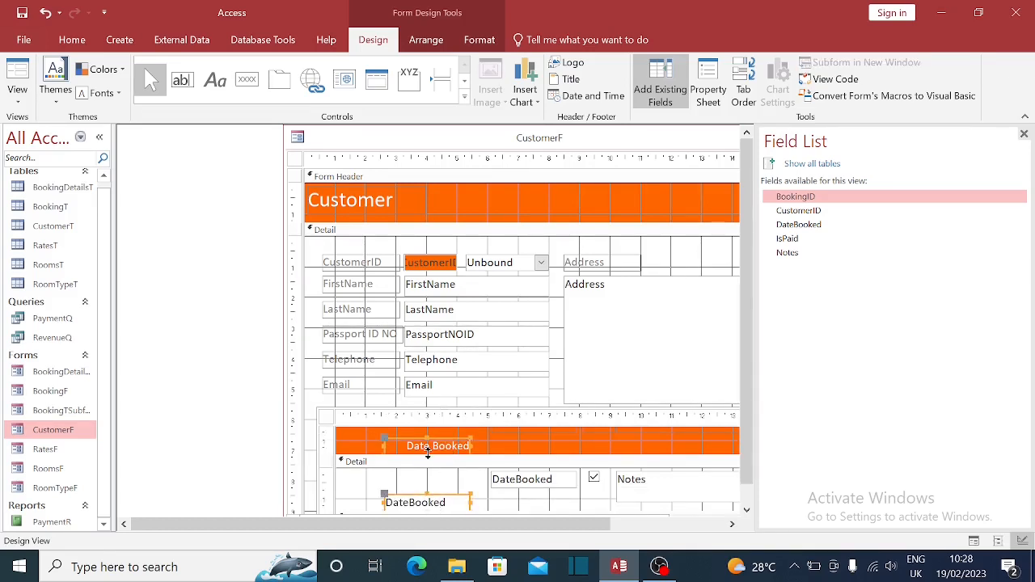
{"action": "scroll", "coordinate": [462, 451], "scroll_direction": "up", "scroll_amount": 1}
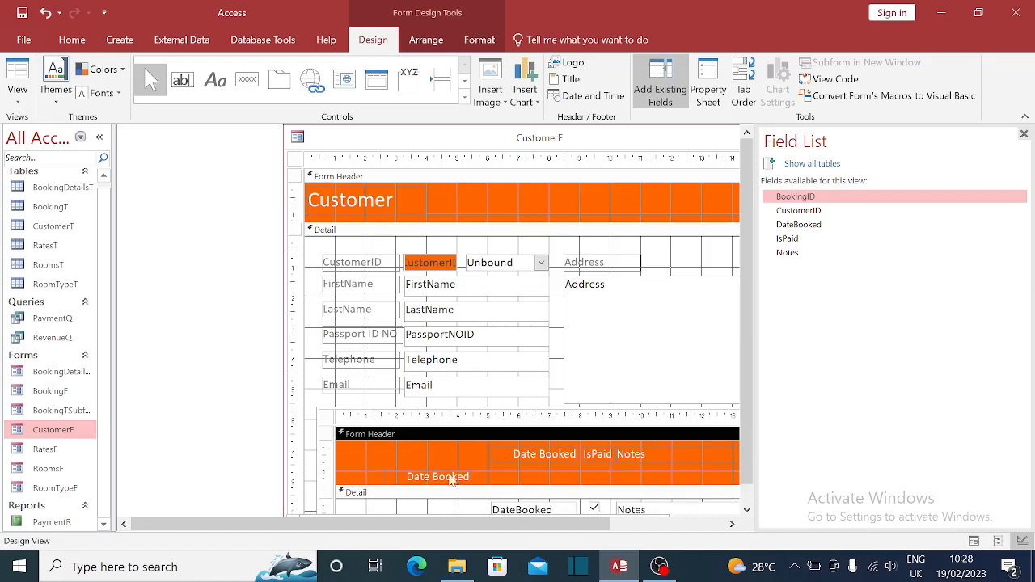
{"action": "left_click", "coordinate": [521, 463], "text": "shift"}
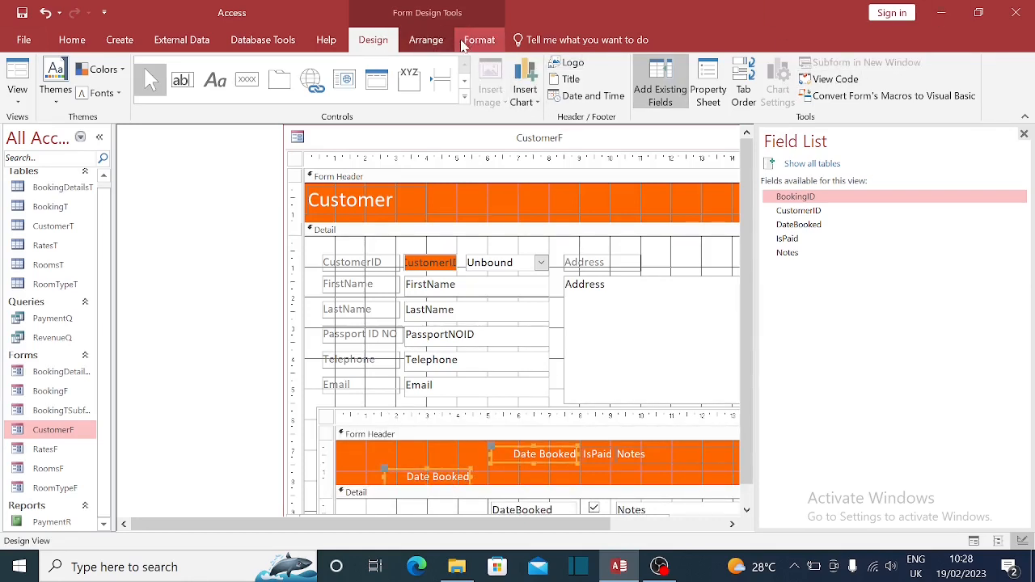
{"action": "left_click", "coordinate": [426, 40]}
{"action": "left_click", "coordinate": [751, 98]}
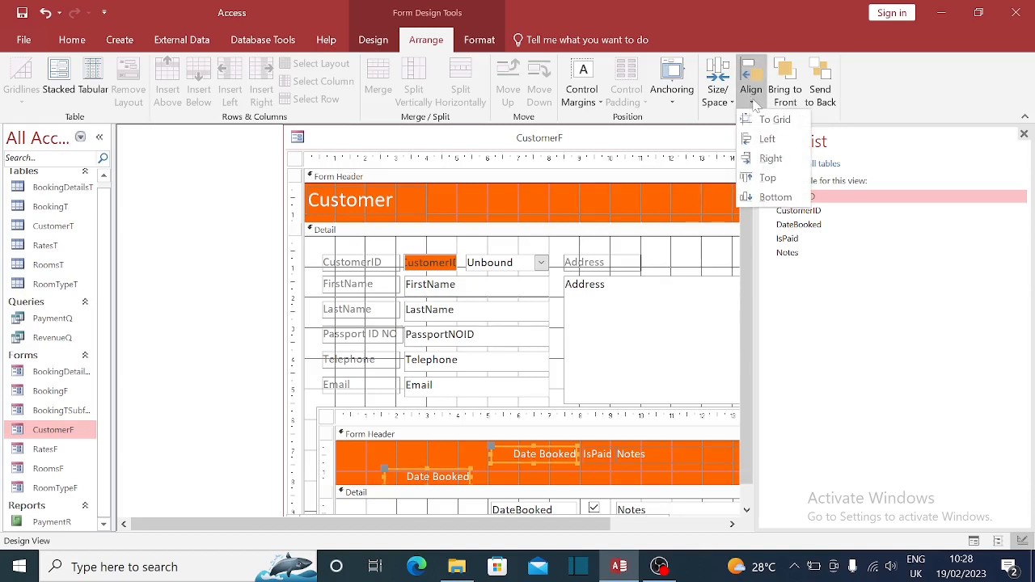
{"action": "left_click", "coordinate": [768, 179]}
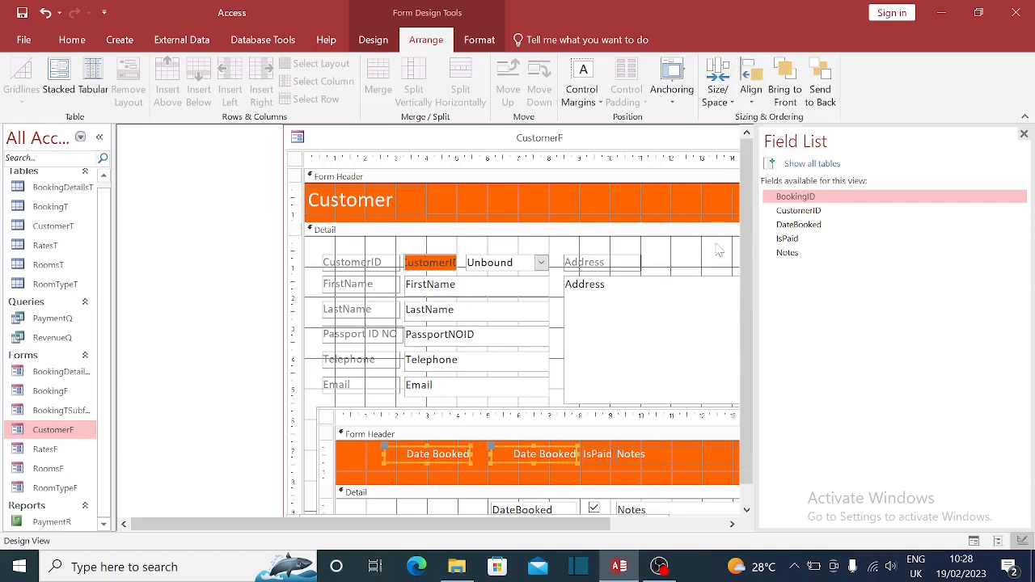
- Top-align the two DateBooked text boxes
{"action": "left_click", "coordinate": [454, 502]}
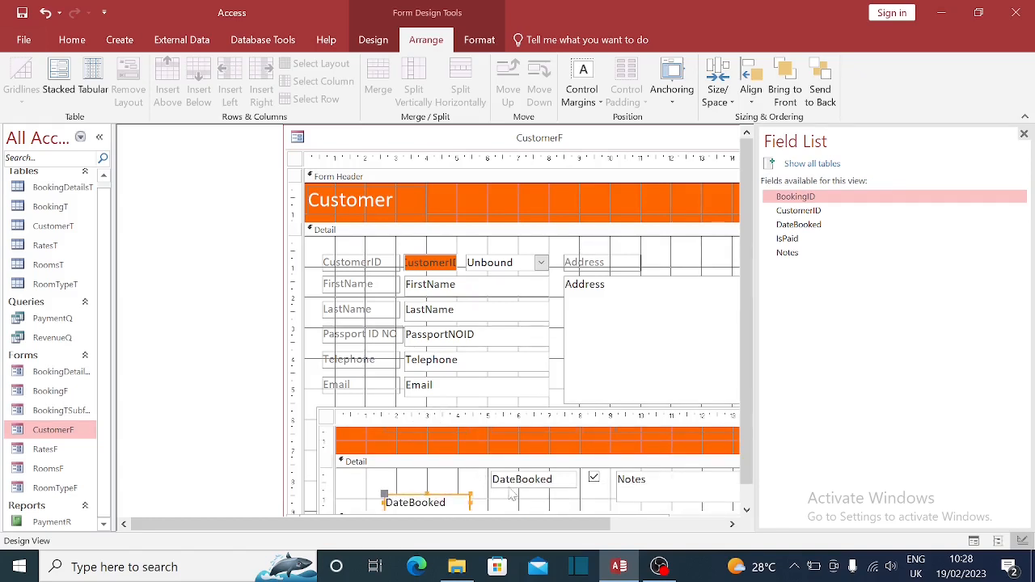
{"action": "left_click", "coordinate": [511, 484], "text": "shift"}
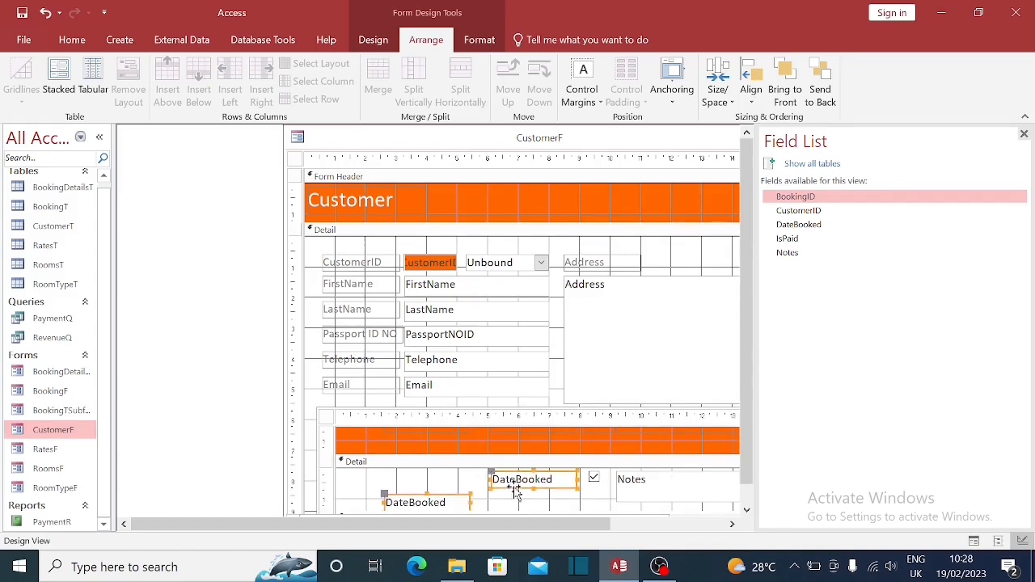
{"action": "left_click", "coordinate": [751, 90]}
{"action": "left_click", "coordinate": [769, 178]}
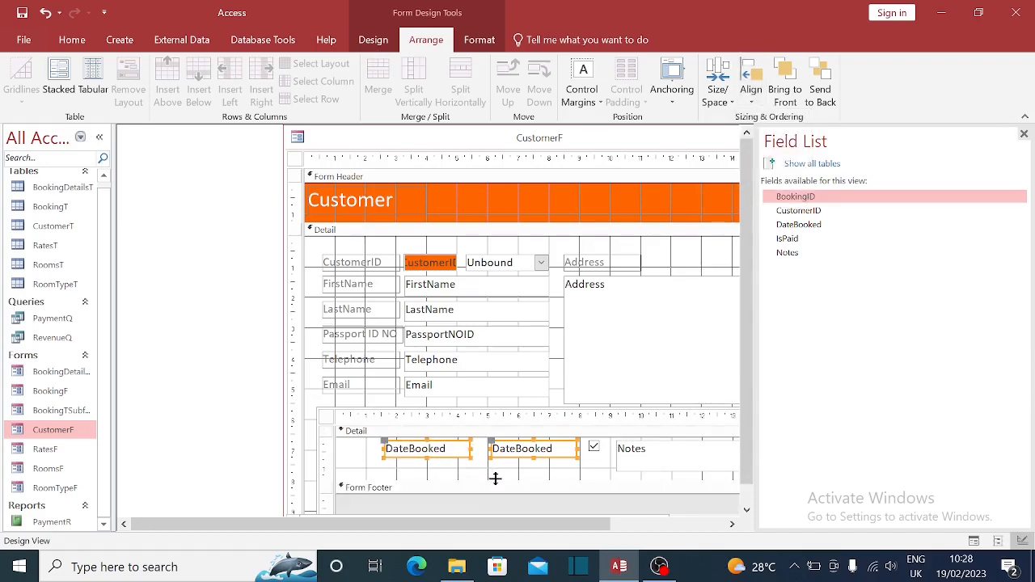
- Nudge all subform labels and boxes two steps left, then open the first DateBooked box's properties
{"action": "scroll", "coordinate": [495, 478], "scroll_direction": "up", "scroll_amount": 1}
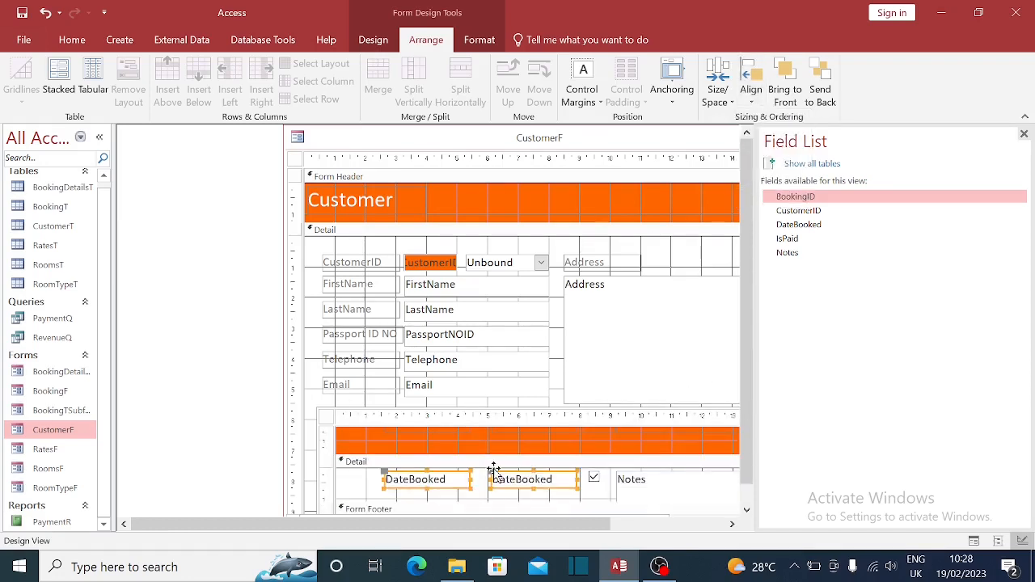
{"action": "scroll", "coordinate": [341, 444], "scroll_direction": "up", "scroll_amount": 1}
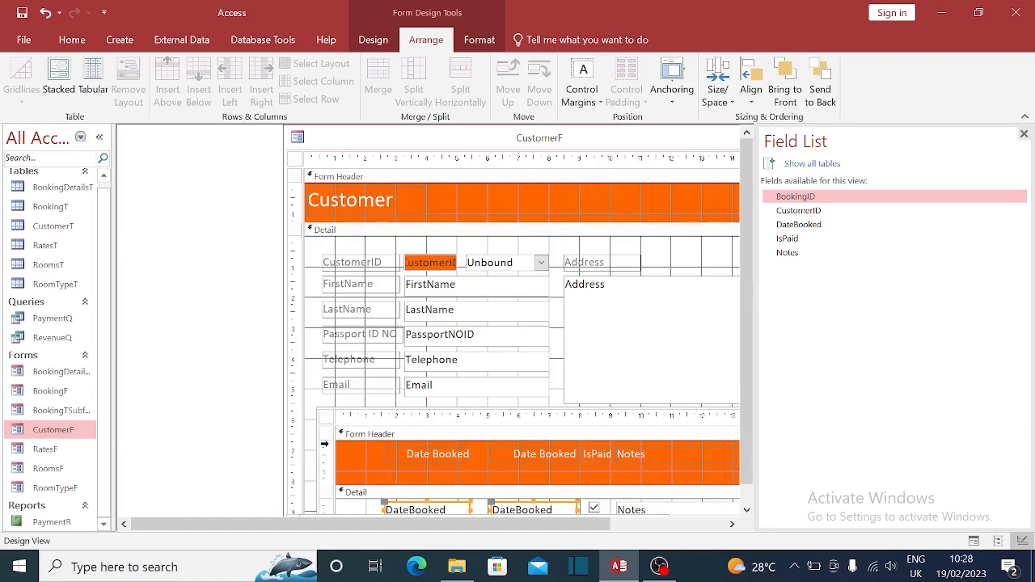
{"action": "left_click_drag", "start_coordinate": [325, 444], "coordinate": [330, 522]}
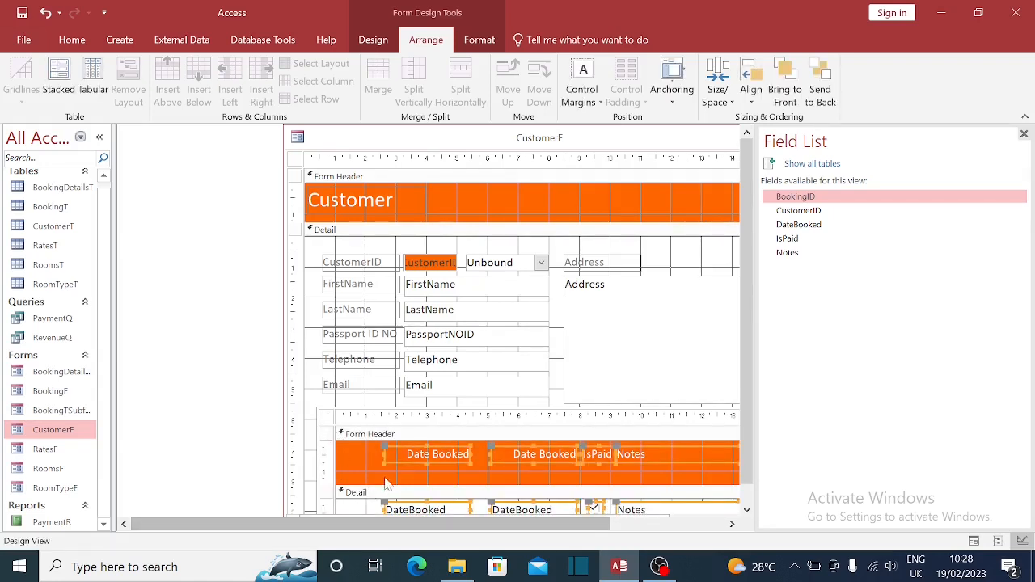
{"action": "key", "text": "Left"}
{"action": "key", "text": "Left"}
{"action": "key", "text": "Left"}
{"action": "key", "text": "Left"}
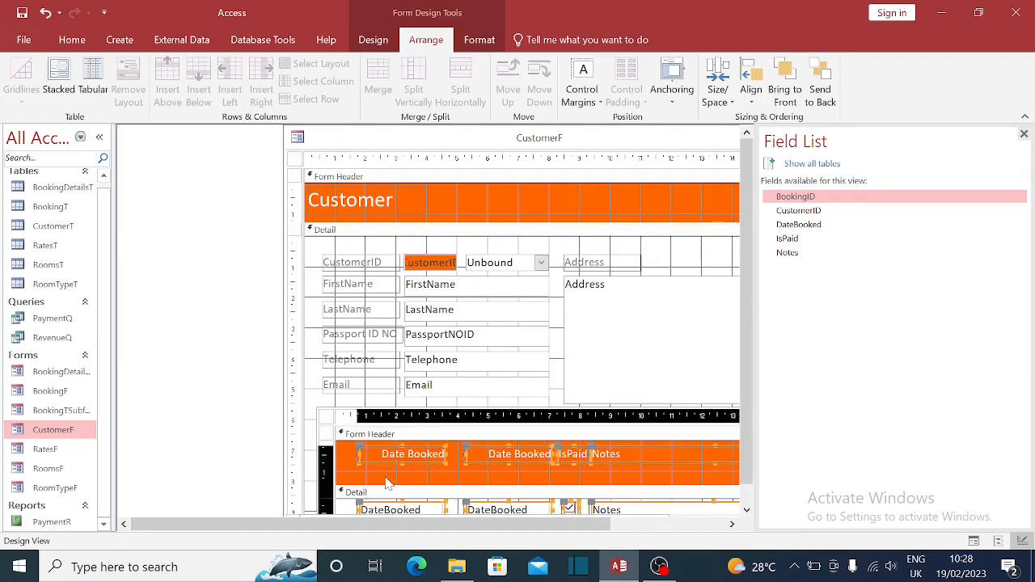
{"action": "key", "text": "Left"}
{"action": "key", "text": "Left"}
{"action": "key", "text": "Left"}
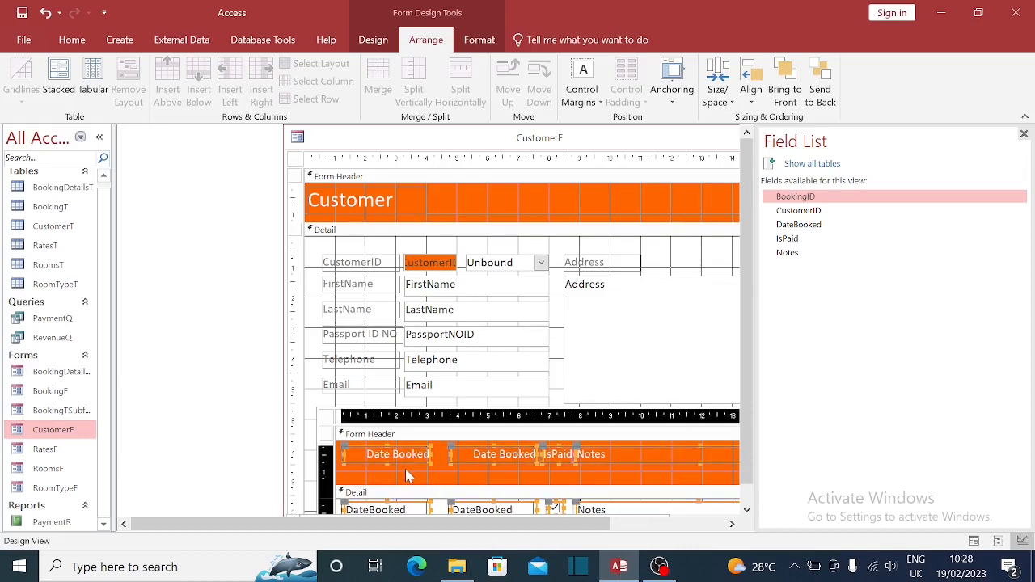
{"action": "scroll", "coordinate": [453, 477], "scroll_direction": "down", "scroll_amount": 1}
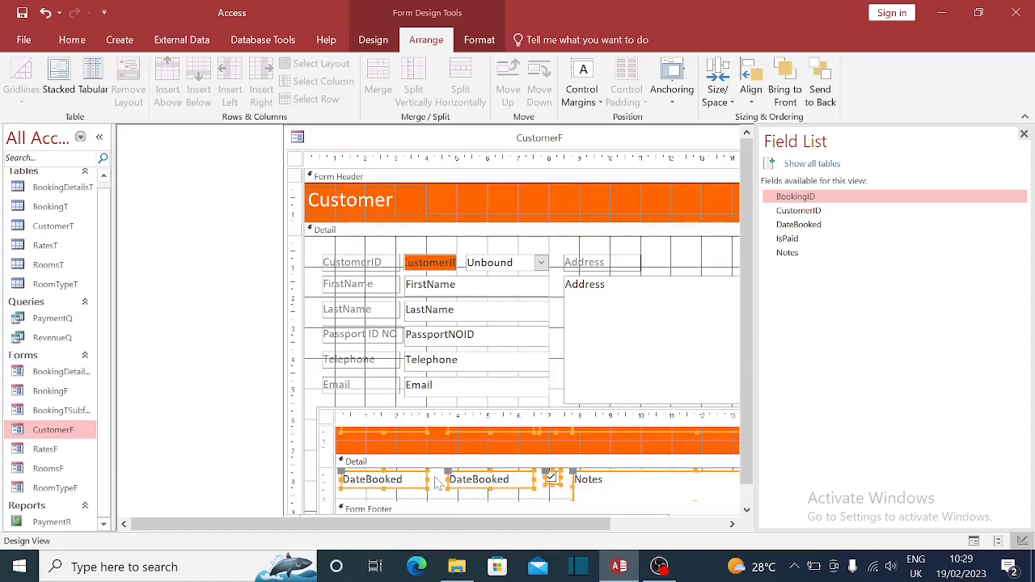
{"action": "left_click", "coordinate": [400, 485]}
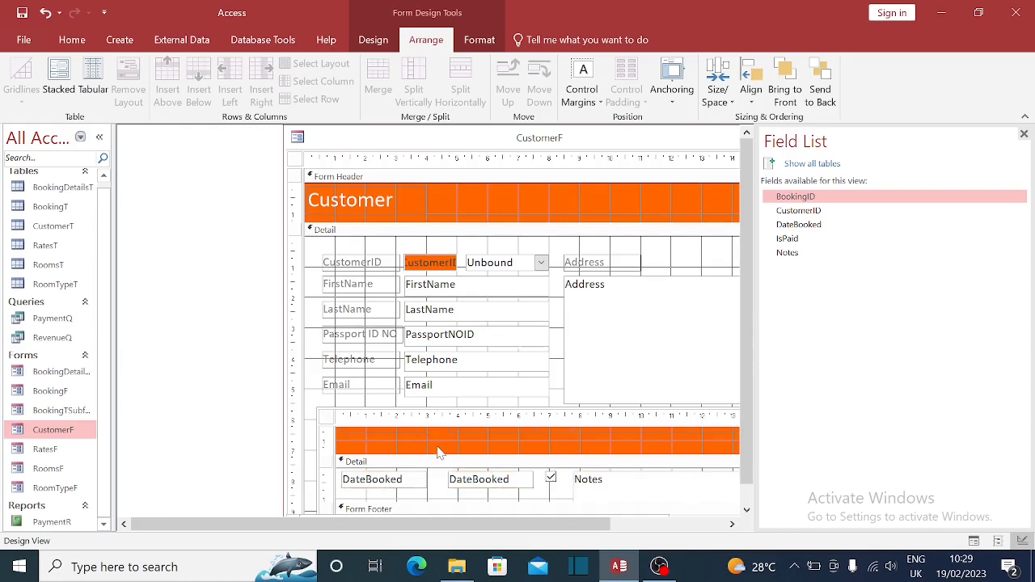
{"action": "double_click", "coordinate": [396, 483]}
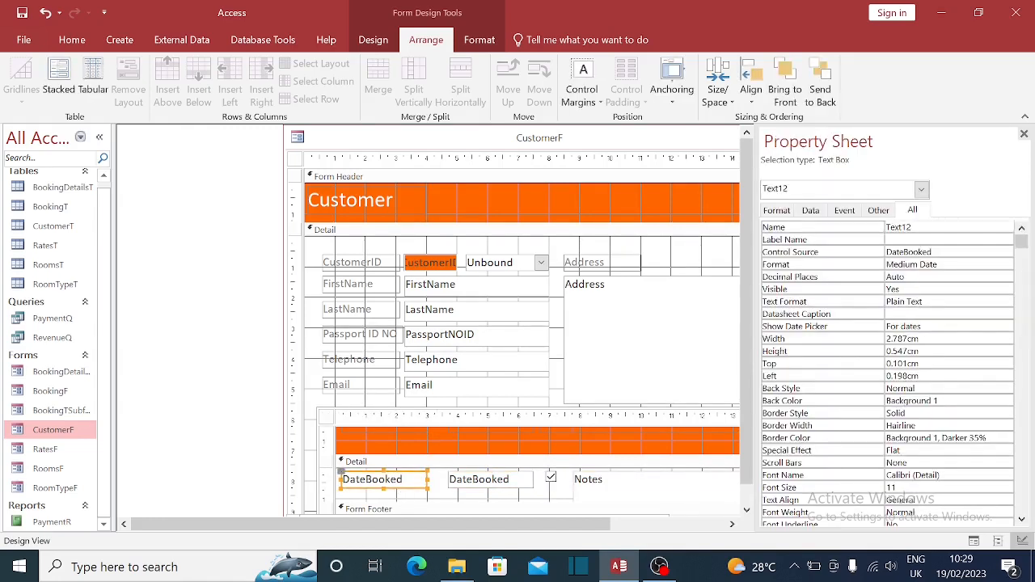
- Bind the subform's first column box to the BookingID field
{"action": "left_click", "coordinate": [961, 251]}
{"action": "left_click", "coordinate": [994, 253]}
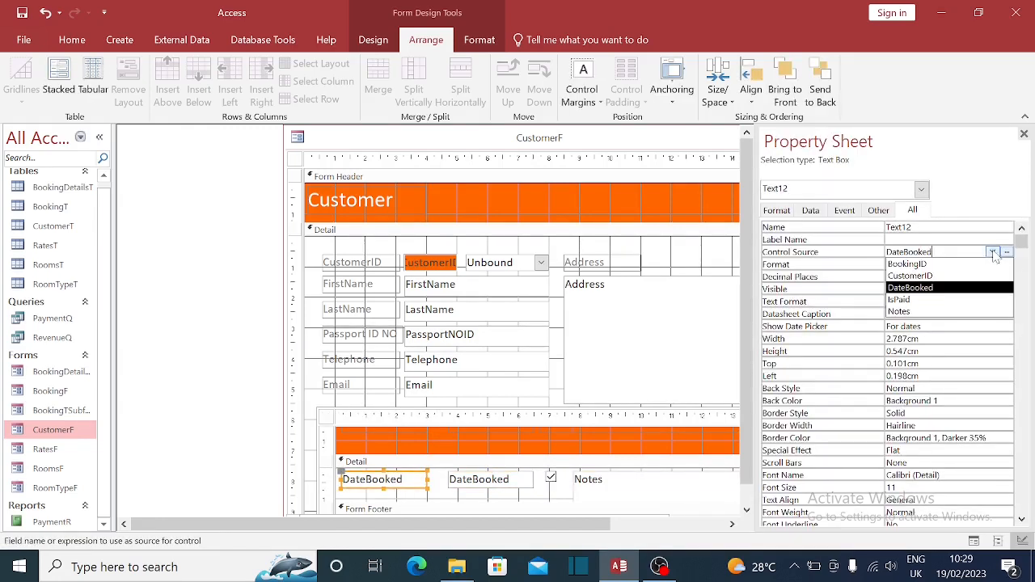
{"action": "left_click", "coordinate": [931, 265]}
{"action": "scroll", "coordinate": [427, 466], "scroll_direction": "up", "scroll_amount": 1}
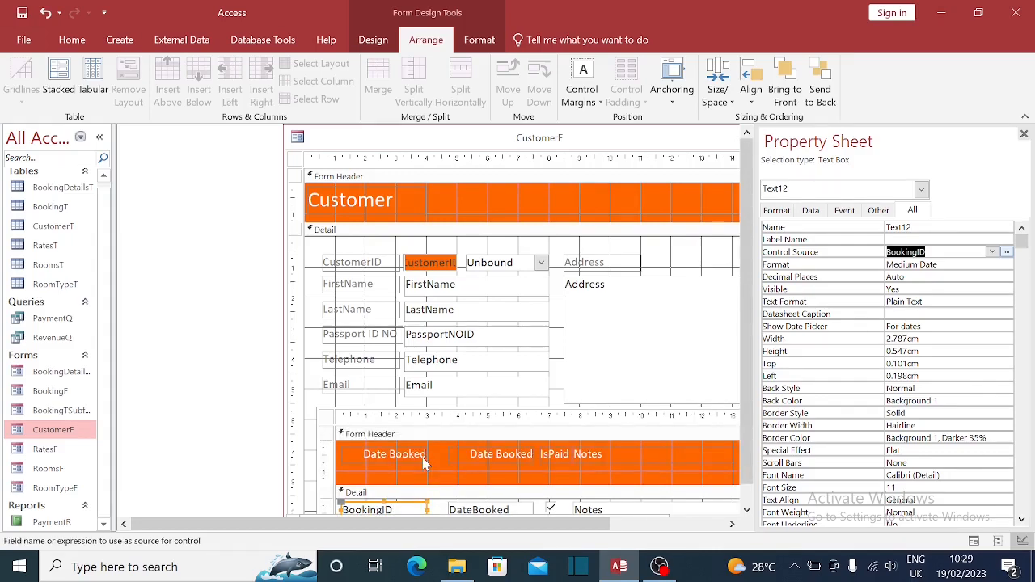
{"action": "left_click", "coordinate": [954, 264]}
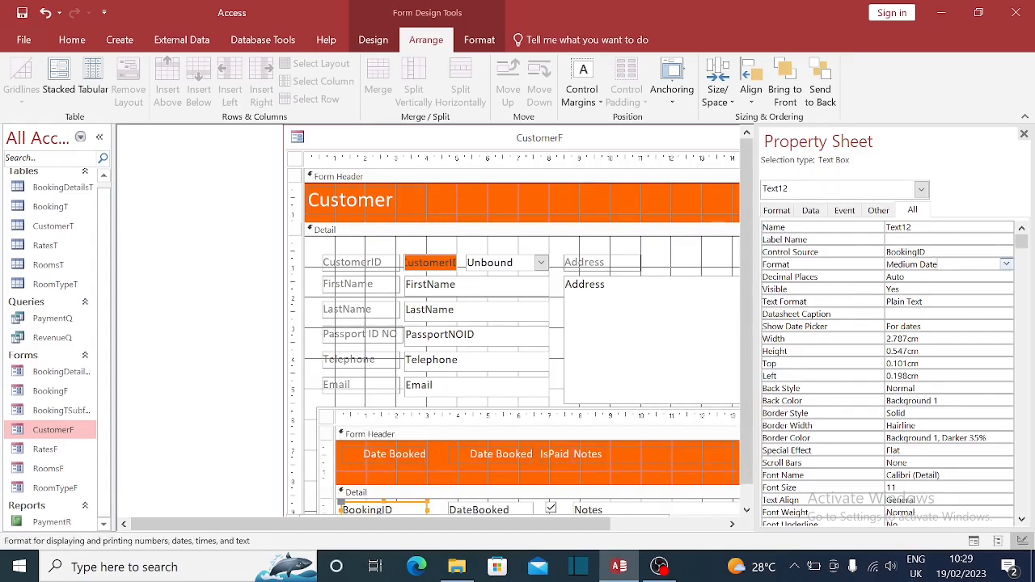
{"action": "left_click", "coordinate": [1007, 265]}
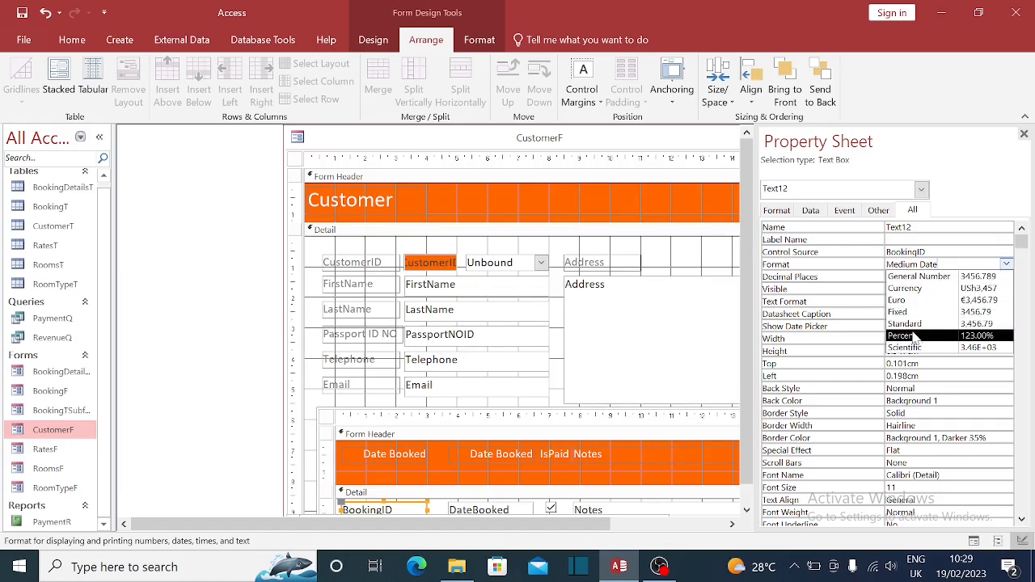
{"action": "key", "text": "Up"}
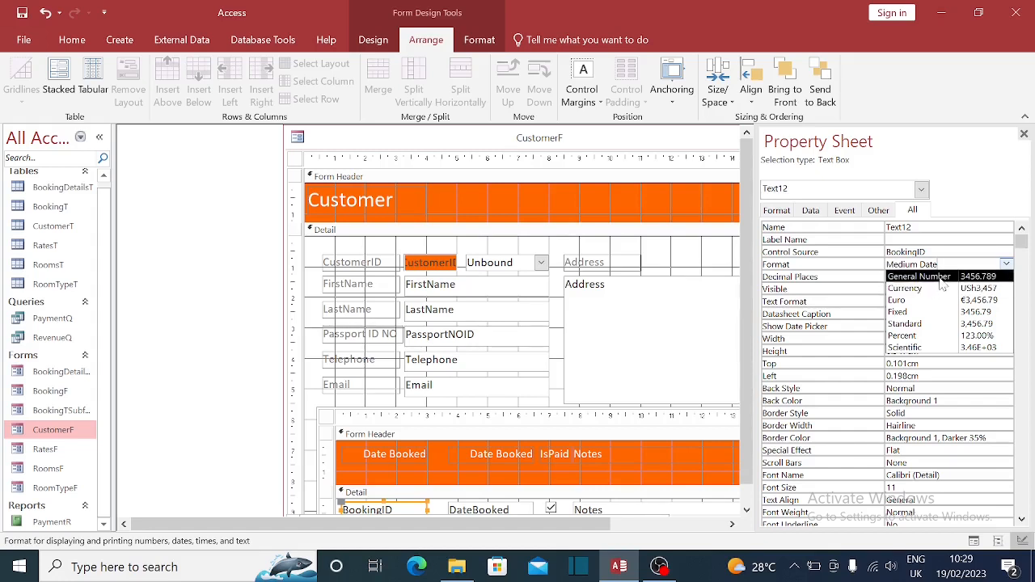
{"action": "left_click", "coordinate": [431, 267]}
{"action": "left_click", "coordinate": [433, 267]}
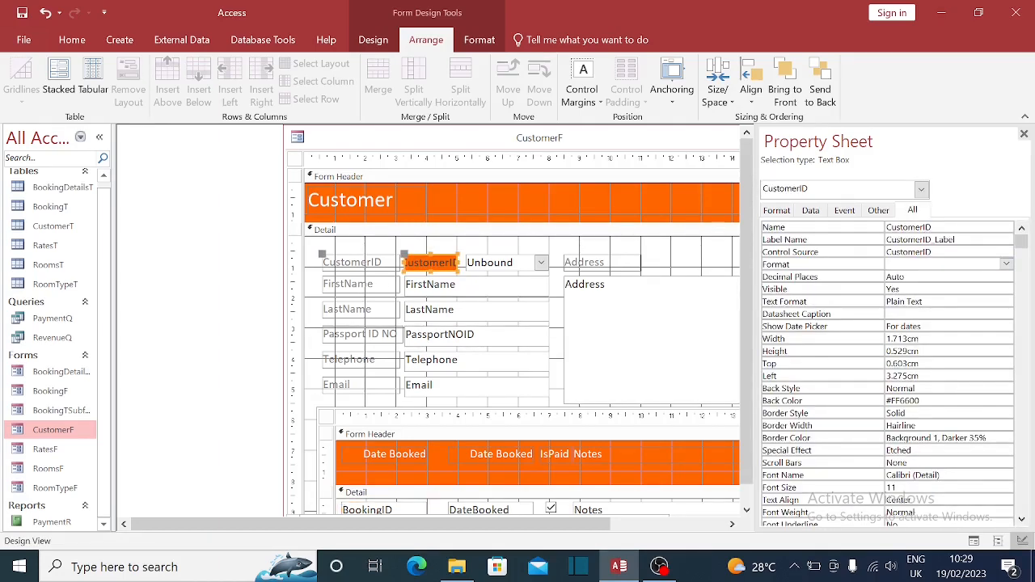
- Format the BookingID box as Standard with 0 decimal places
{"action": "scroll", "coordinate": [393, 501], "scroll_direction": "down", "scroll_amount": 1}
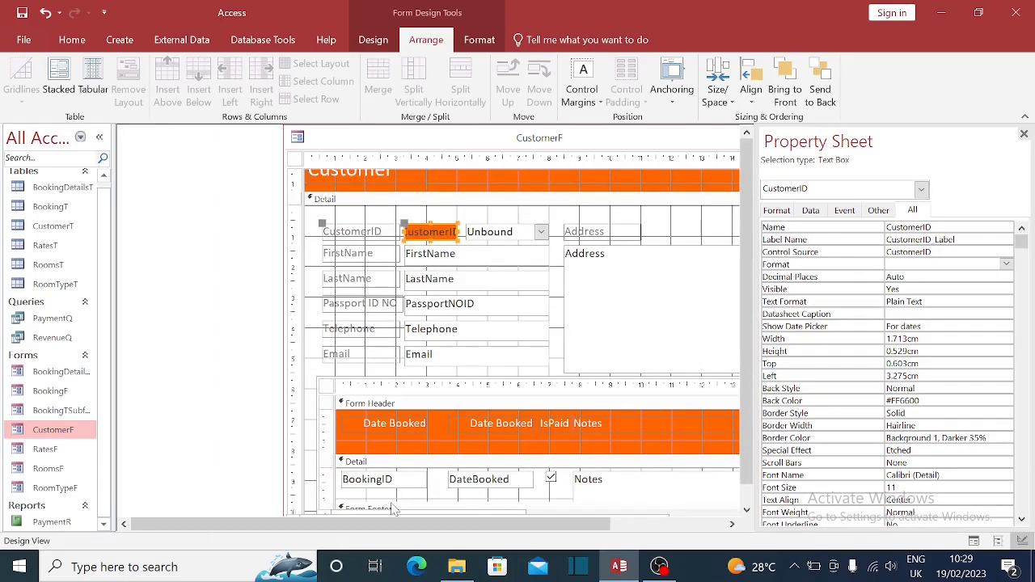
{"action": "scroll", "coordinate": [408, 480], "scroll_direction": "down", "scroll_amount": 1}
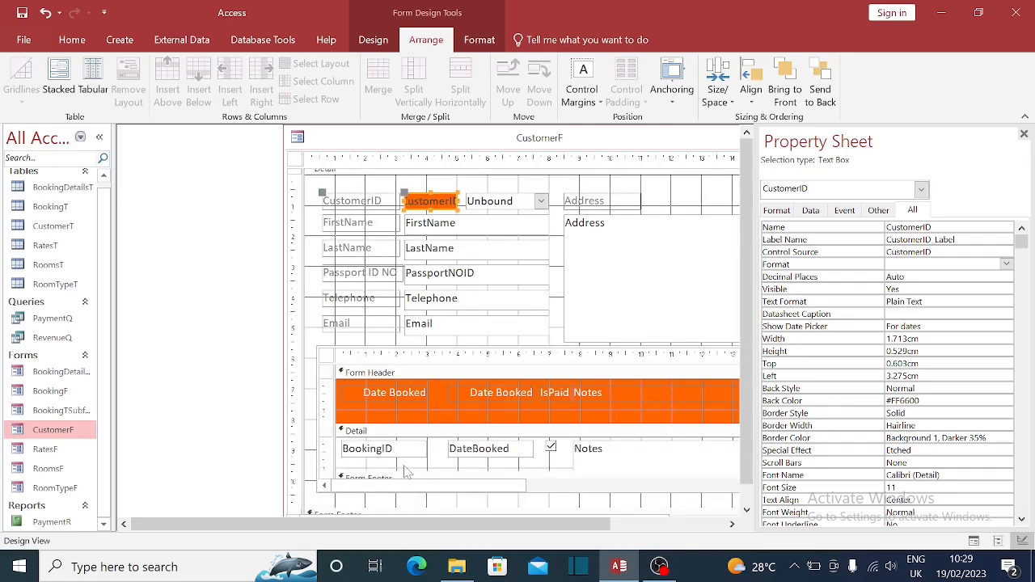
{"action": "scroll", "coordinate": [408, 473], "scroll_direction": "down", "scroll_amount": 1}
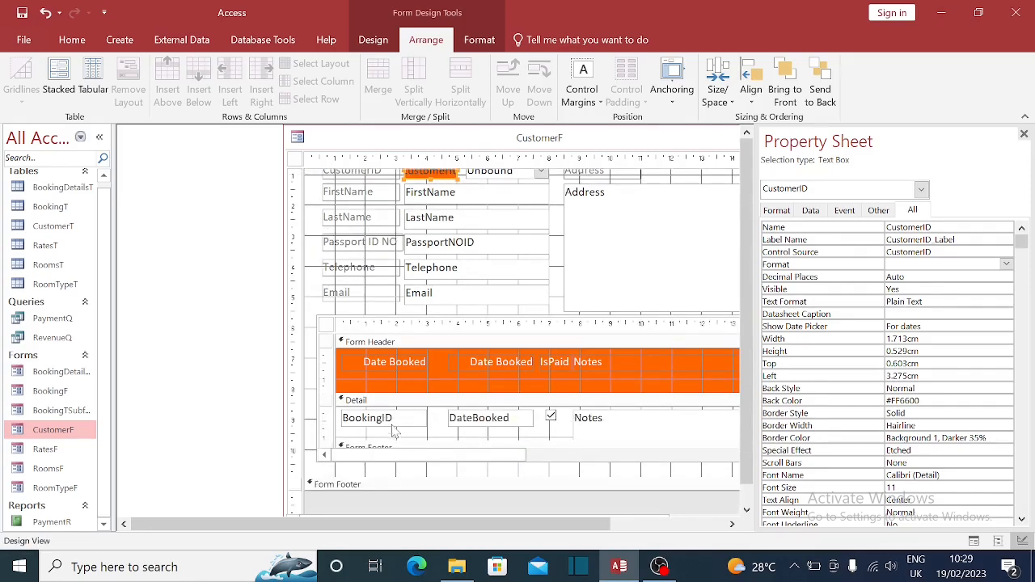
{"action": "left_click", "coordinate": [394, 429]}
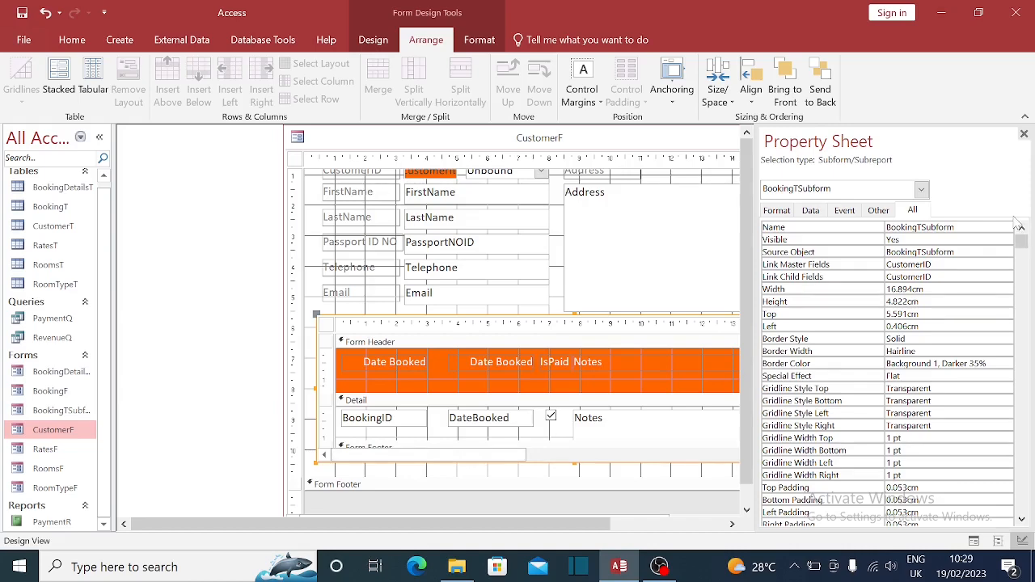
{"action": "left_click", "coordinate": [399, 425]}
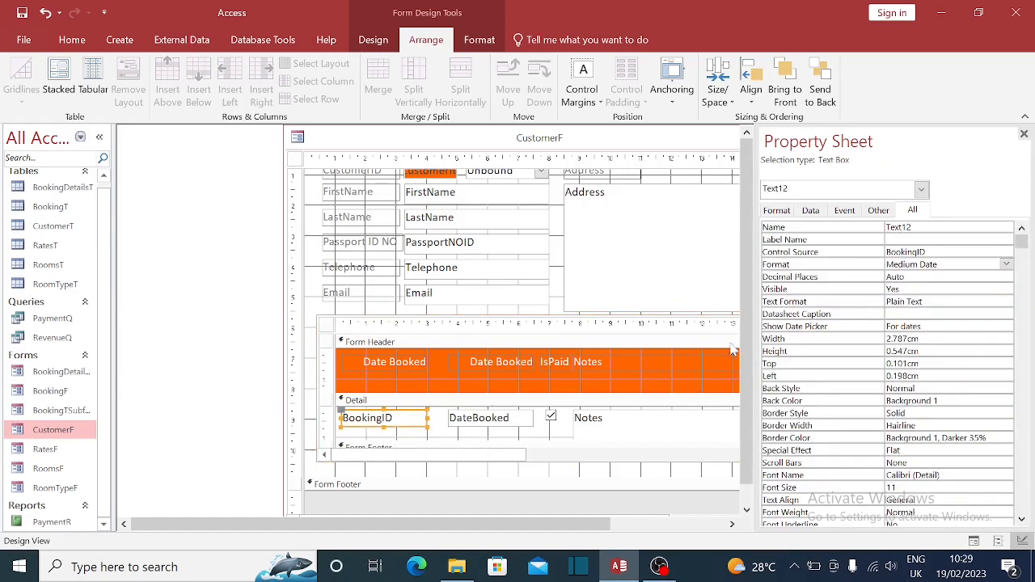
{"action": "left_click", "coordinate": [1007, 266]}
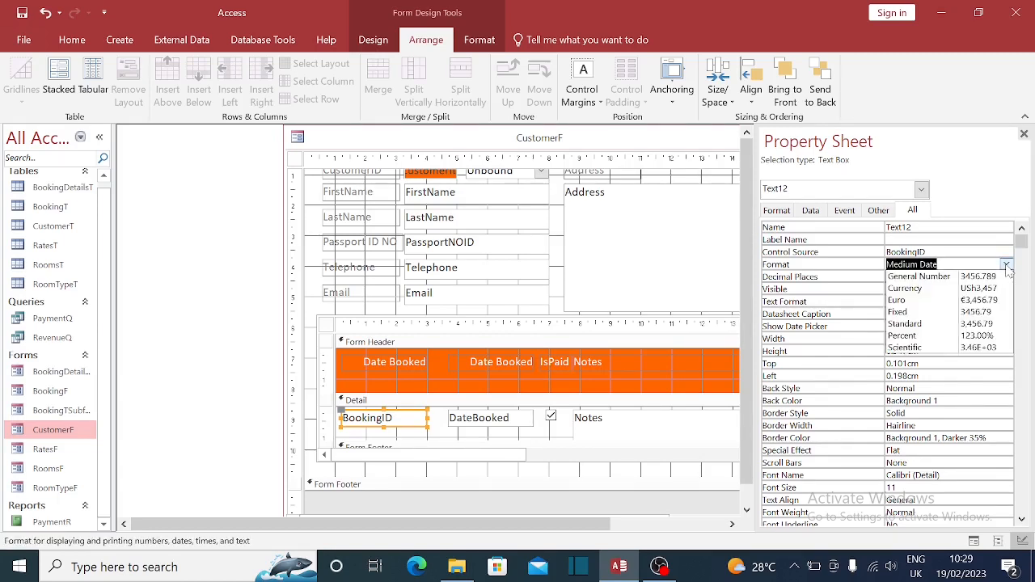
{"action": "left_click", "coordinate": [980, 313]}
{"action": "left_click", "coordinate": [1009, 266]}
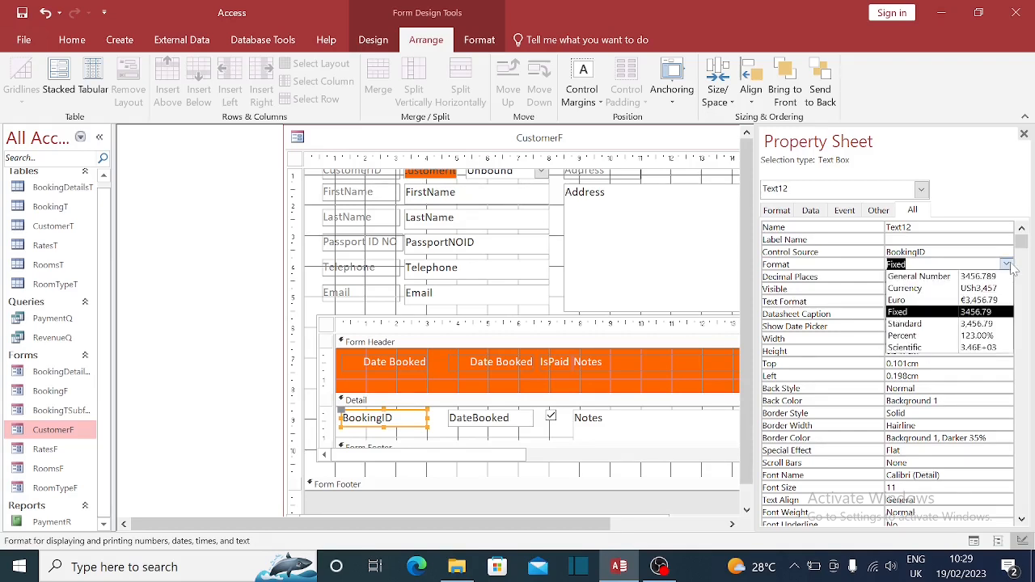
{"action": "left_click", "coordinate": [982, 325]}
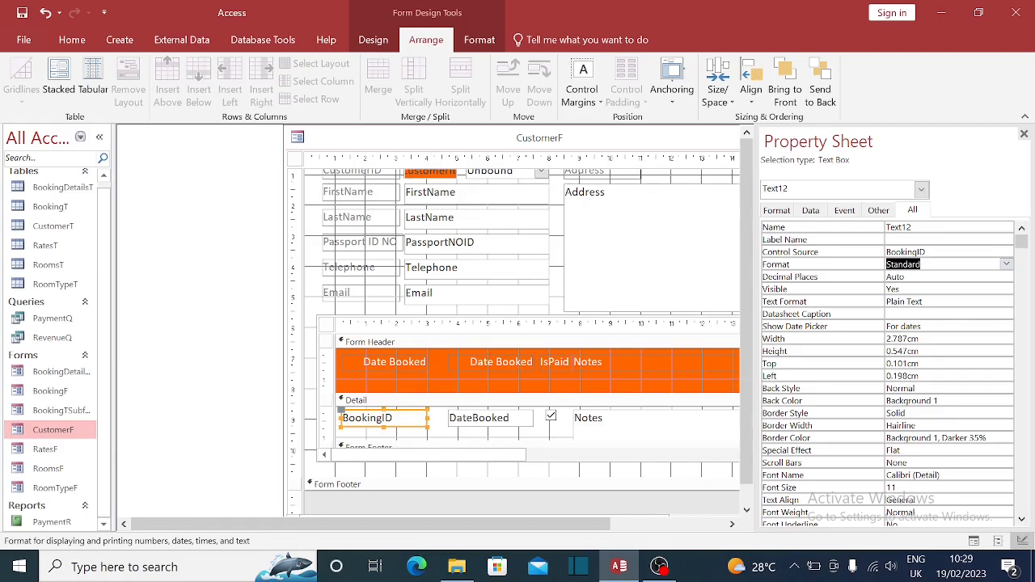
{"action": "left_click", "coordinate": [943, 277]}
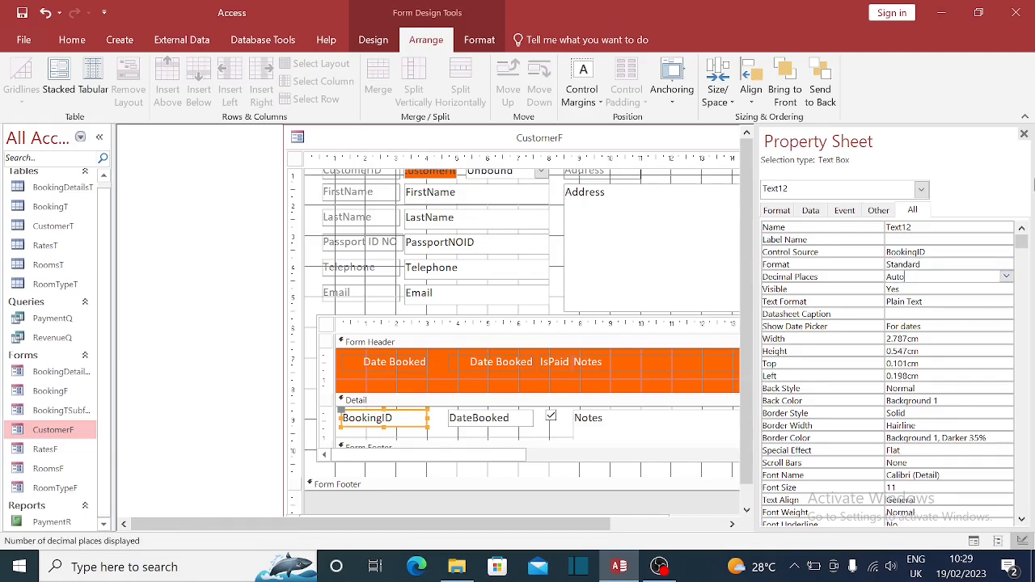
{"action": "left_click", "coordinate": [1006, 276]}
{"action": "left_click", "coordinate": [898, 301]}
- Shrink the subform header and rename the first heading to 'Booking ID'
{"action": "left_click", "coordinate": [389, 374]}
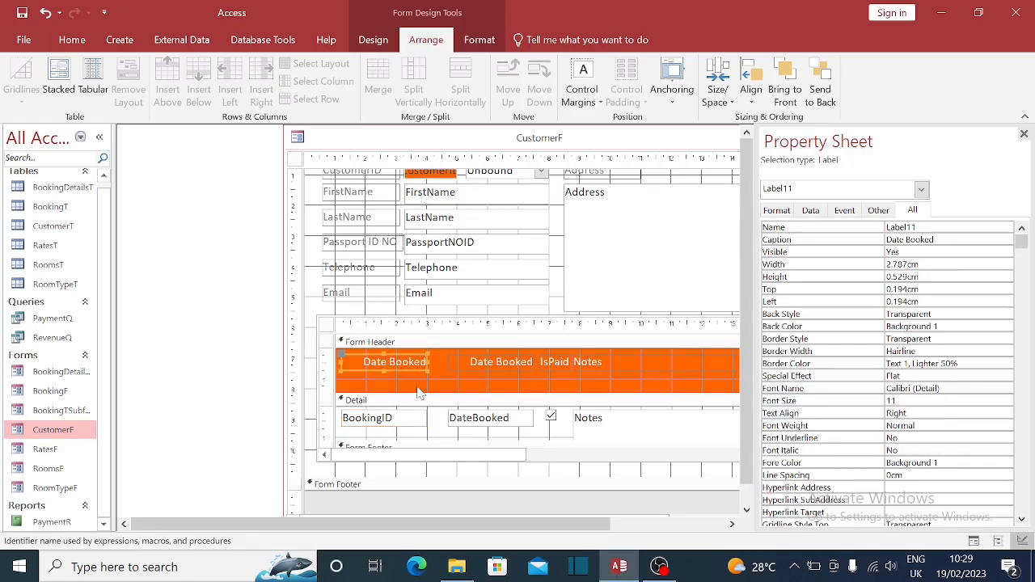
{"action": "left_click_drag", "start_coordinate": [419, 367], "coordinate": [419, 366]}
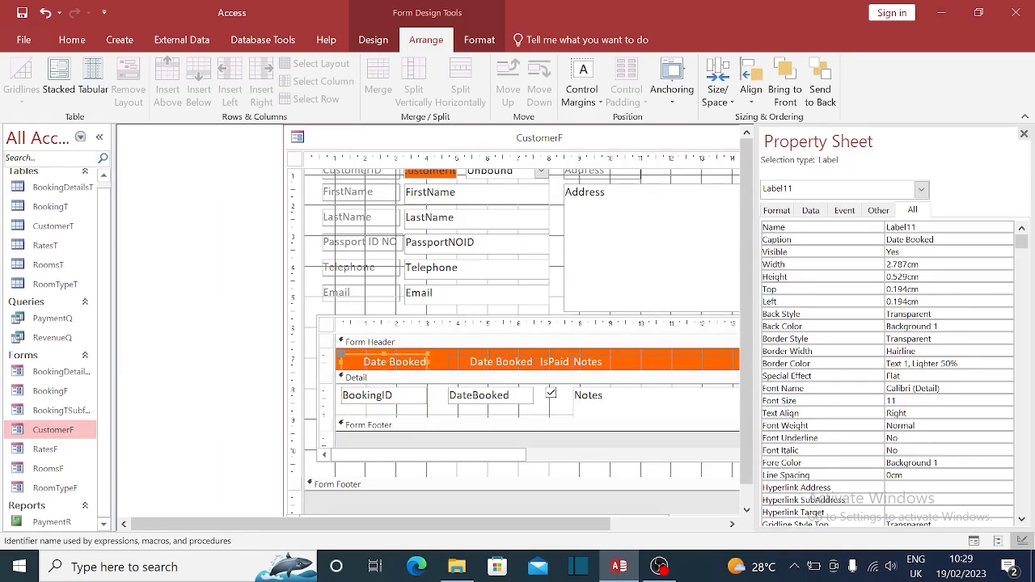
{"action": "left_click", "coordinate": [444, 363]}
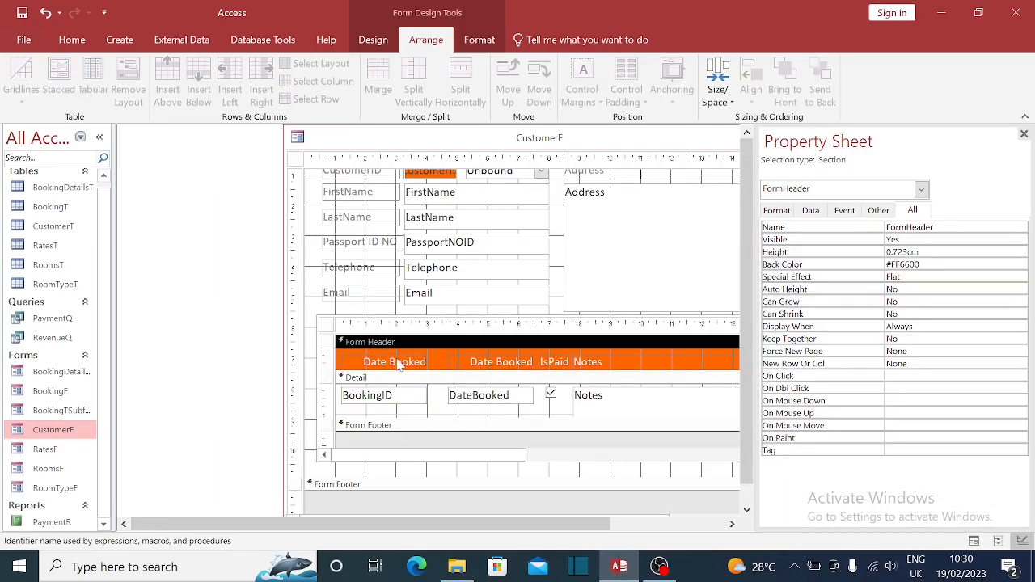
{"action": "left_click", "coordinate": [397, 364]}
{"action": "left_click", "coordinate": [389, 363]}
{"action": "key", "text": "BackSpace"}
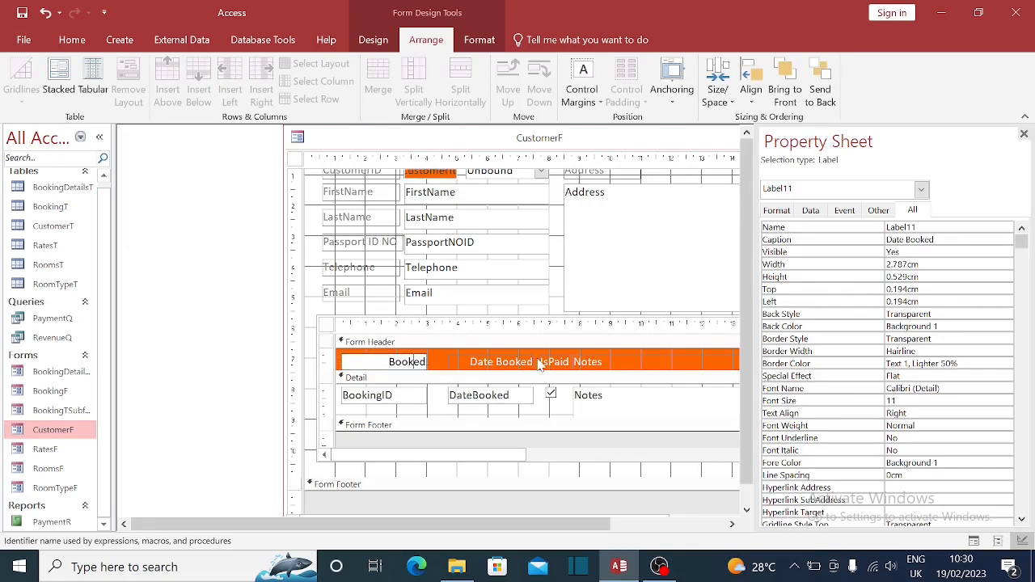
{"action": "key", "text": "BackSpace"}
{"action": "key", "text": "BackSpace"}
{"action": "type", "text": "ing ID"}
{"action": "key", "text": "Return"}
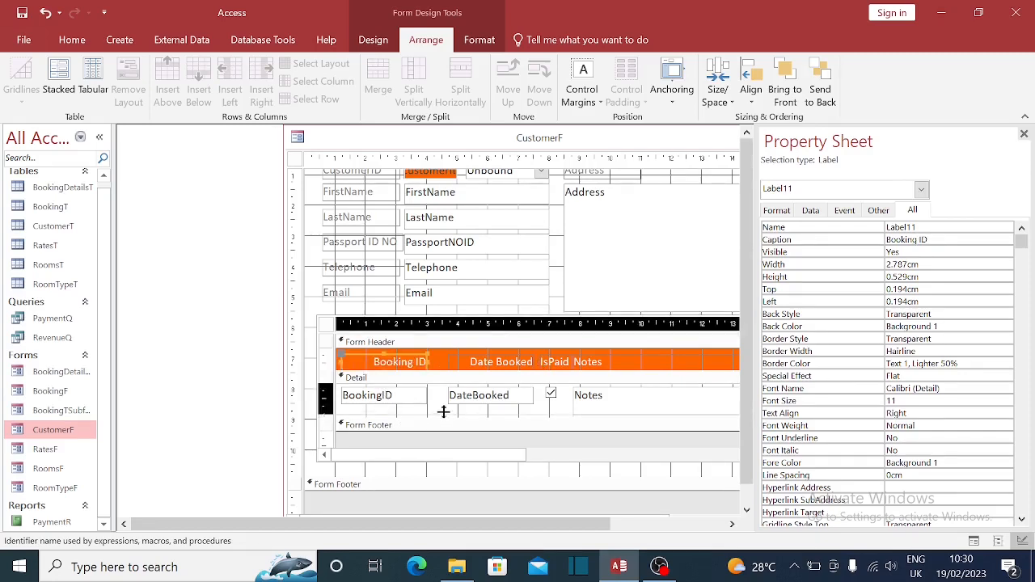
- Move the Date Booked, IsPaid and Notes headings and fields left, and close the Property Sheet
{"action": "left_click", "coordinate": [410, 417]}
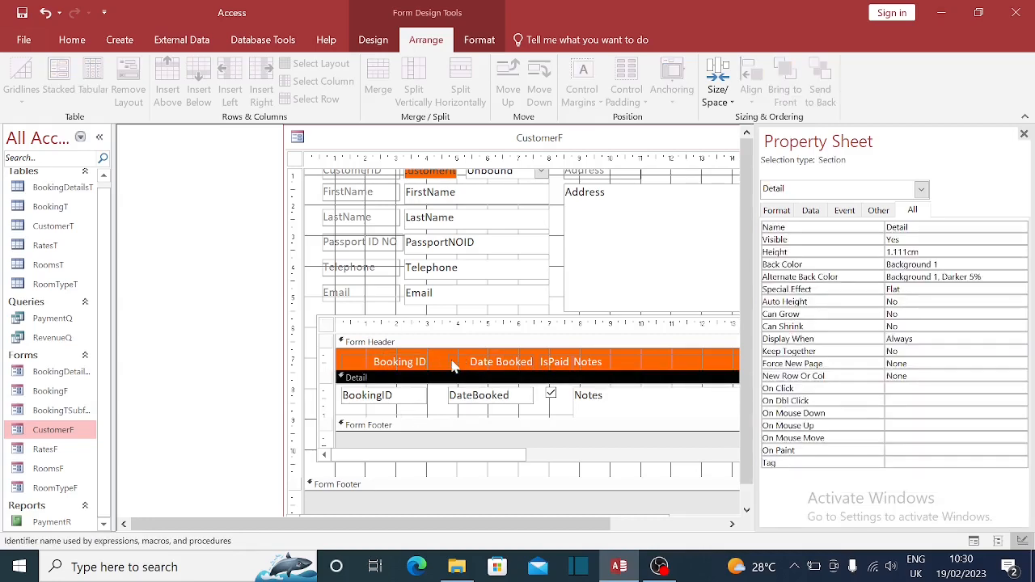
{"action": "left_click", "coordinate": [457, 366]}
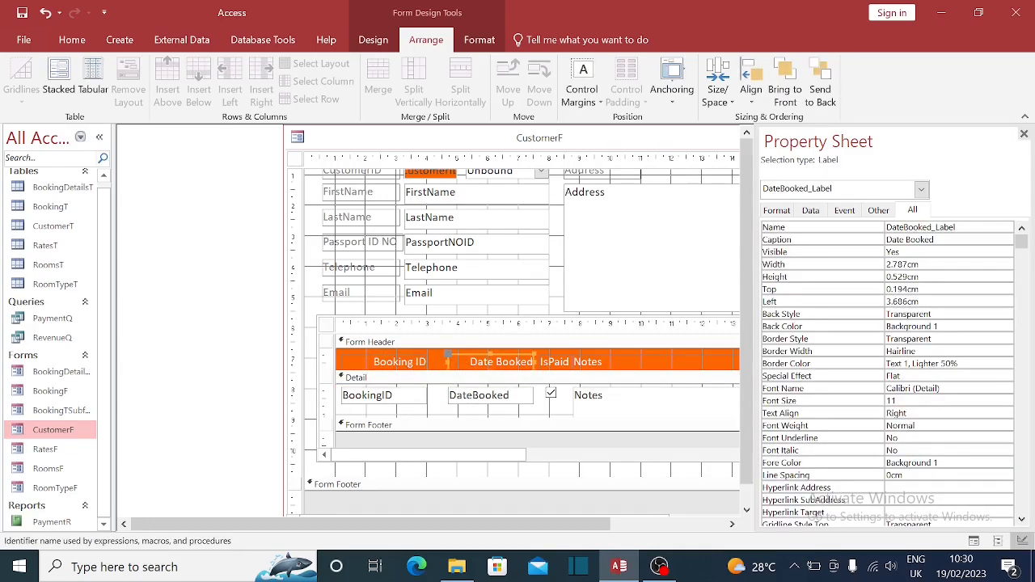
{"action": "left_click", "coordinate": [465, 400], "text": "shift"}
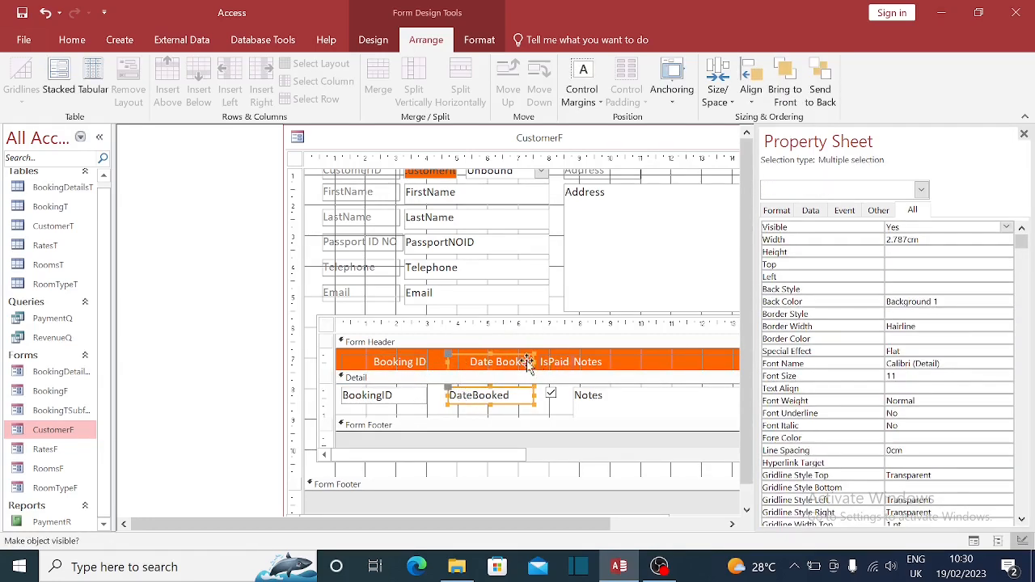
{"action": "left_click", "coordinate": [555, 361], "text": "shift"}
{"action": "left_click", "coordinate": [551, 394], "text": "shift"}
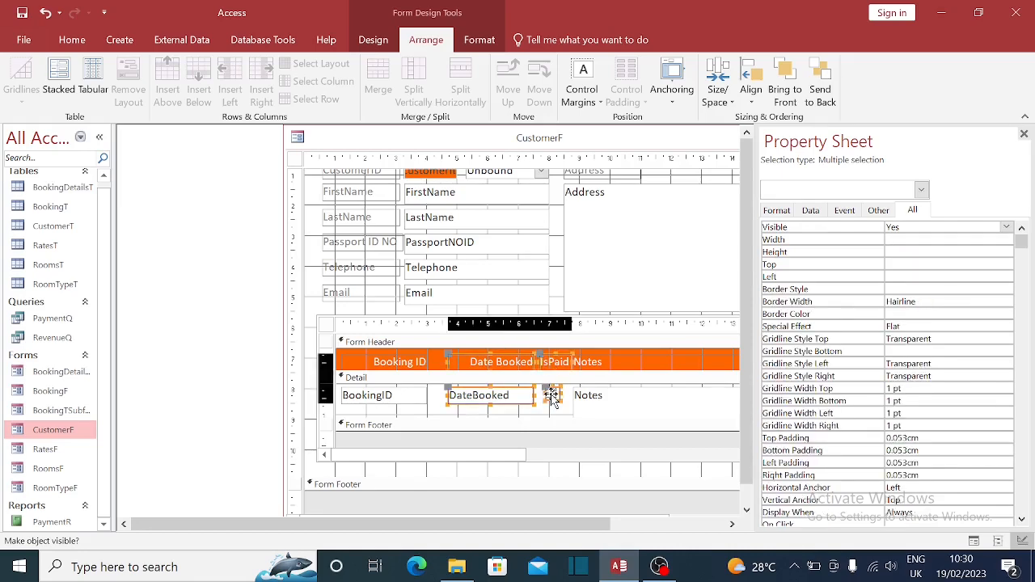
{"action": "left_click", "coordinate": [611, 366], "text": "shift"}
{"action": "left_click", "coordinate": [613, 396], "text": "shift"}
{"action": "key", "text": "Left"}
{"action": "key", "text": "Left"}
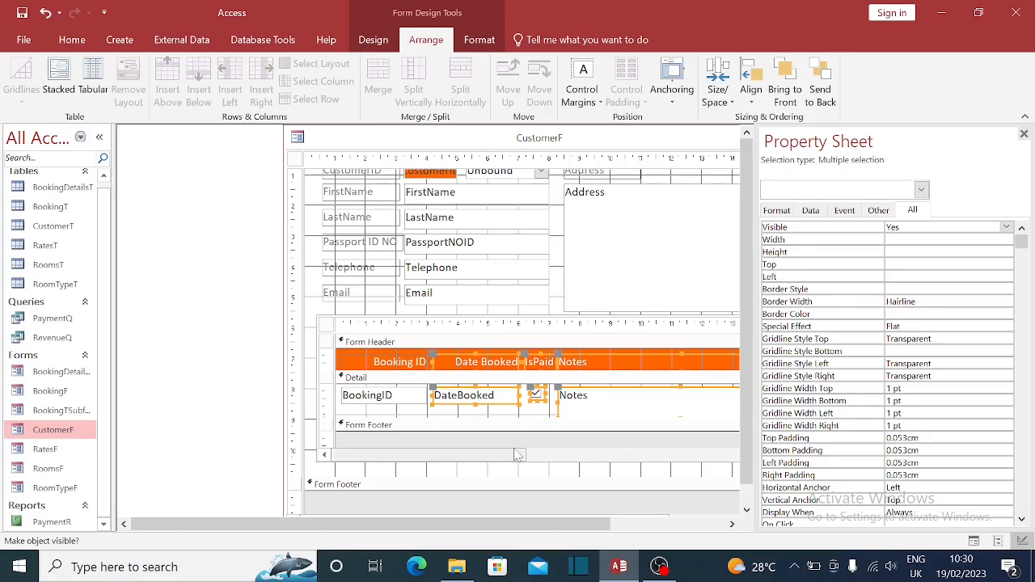
{"action": "left_click", "coordinate": [1024, 134]}
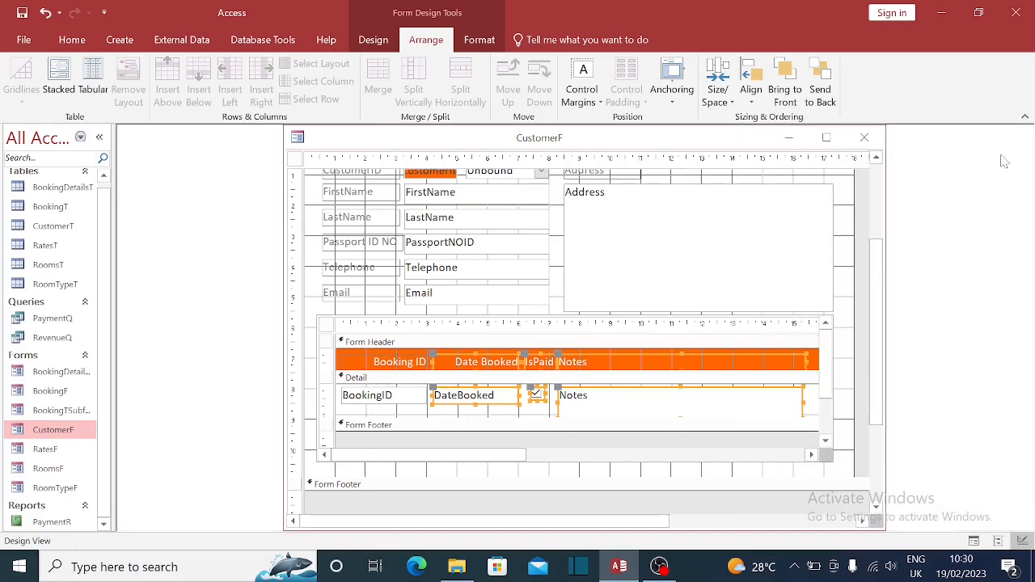
- Save the CustomerF design and open the form in Form View
{"action": "left_click", "coordinate": [866, 140]}
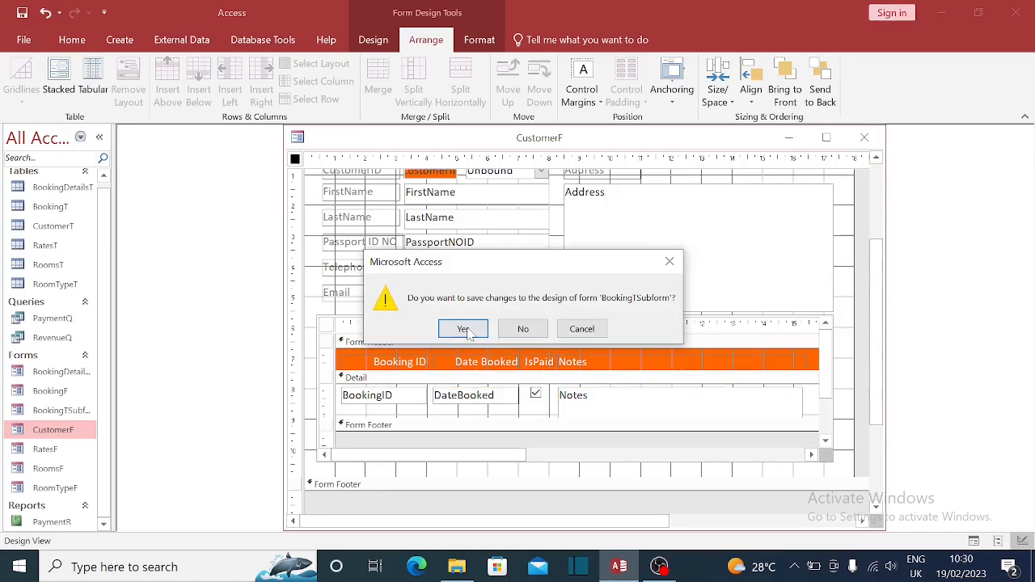
{"action": "left_click", "coordinate": [466, 328]}
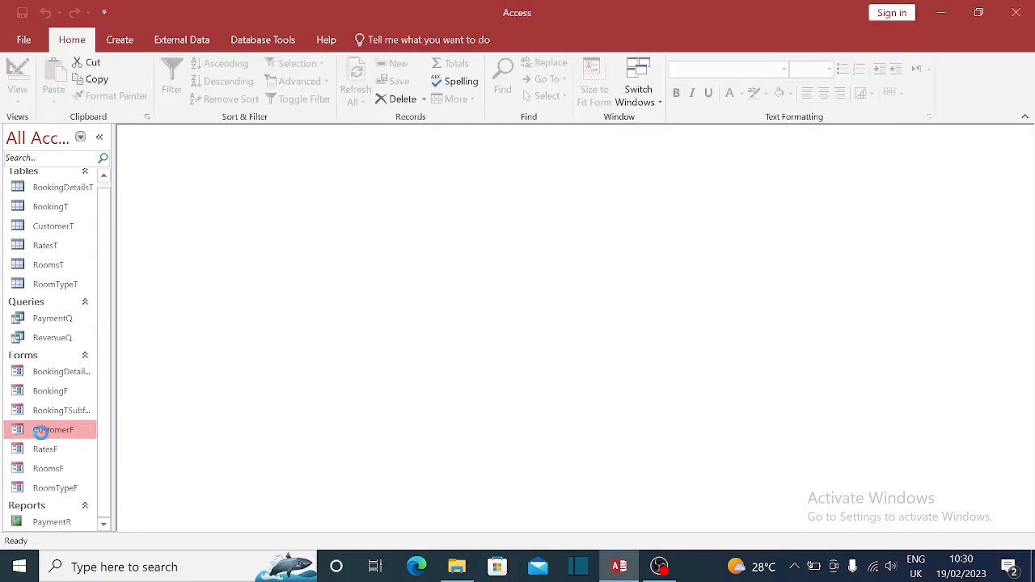
{"action": "double_click", "coordinate": [39, 429]}
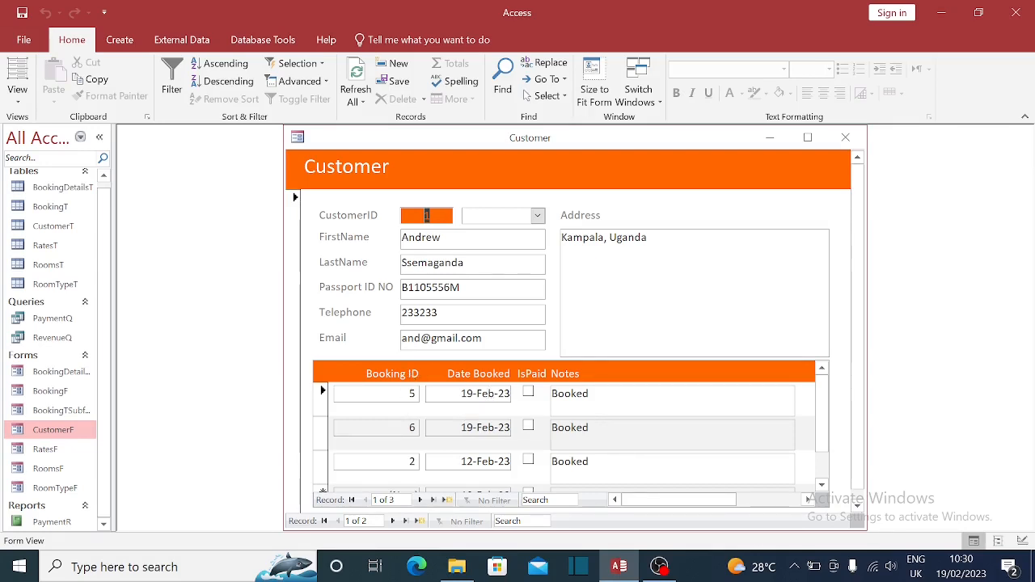
- Sort the subform bookings by Booking ID smallest to largest, then close and reopen CustomerF
{"action": "left_click", "coordinate": [401, 428]}
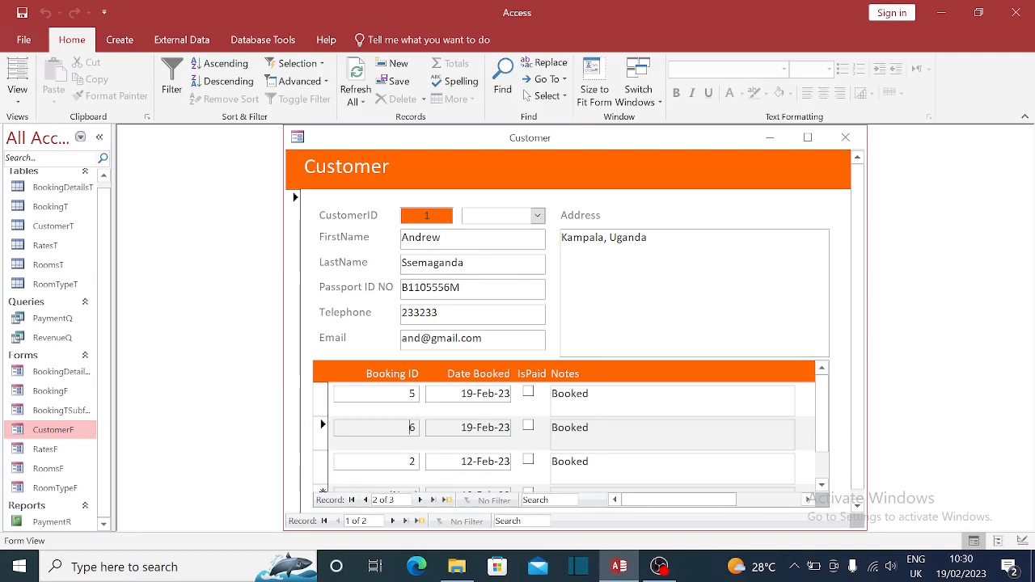
{"action": "right_click", "coordinate": [412, 427]}
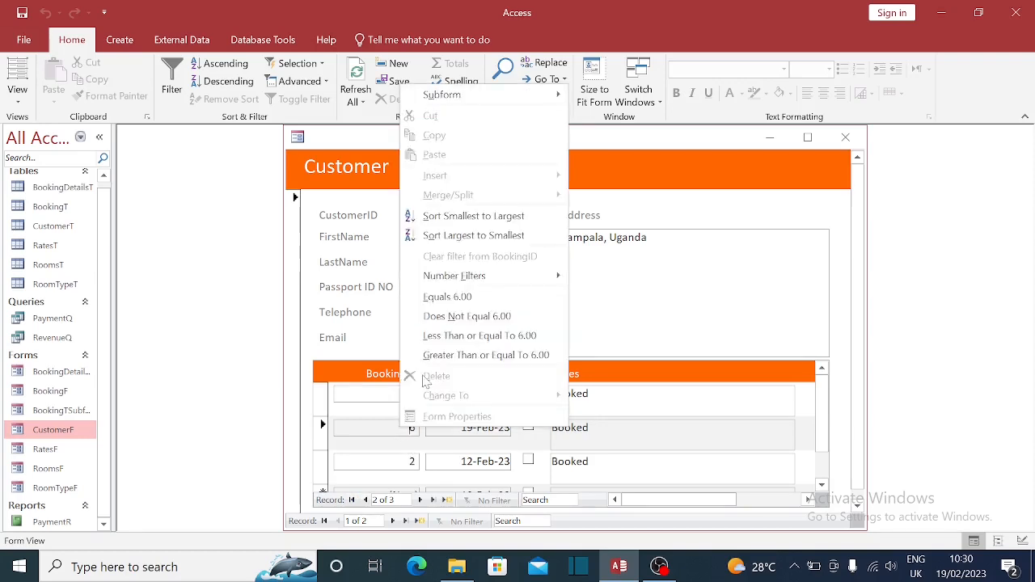
{"action": "left_click", "coordinate": [470, 218]}
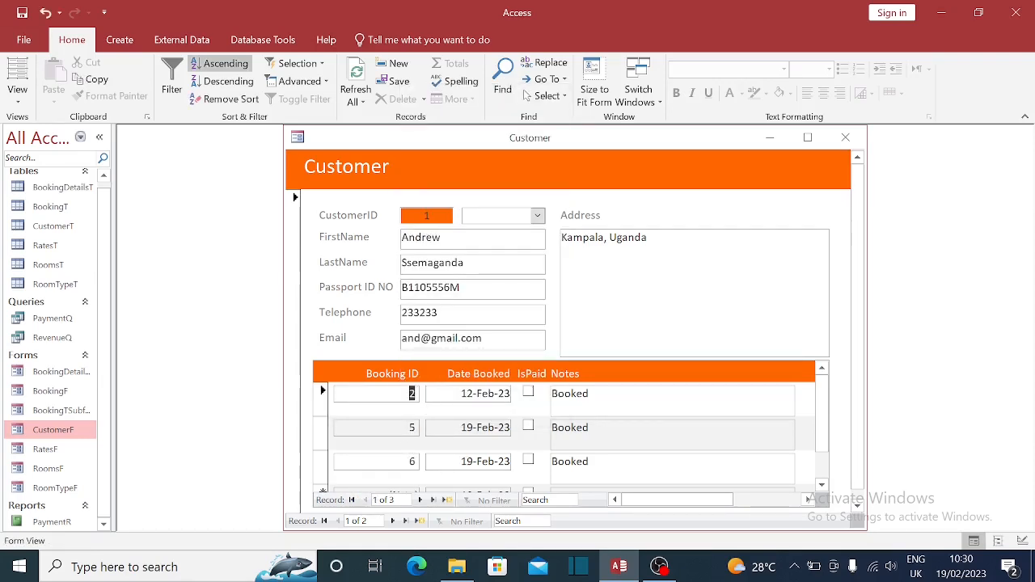
{"action": "key", "text": "Down"}
{"action": "left_click_drag", "start_coordinate": [674, 144], "coordinate": [686, 148]}
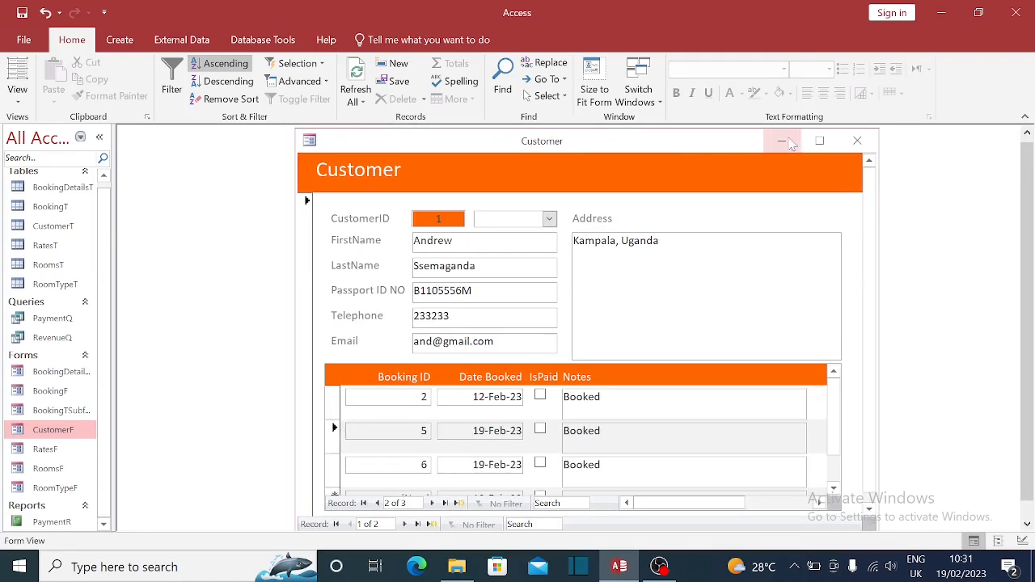
{"action": "left_click", "coordinate": [857, 143]}
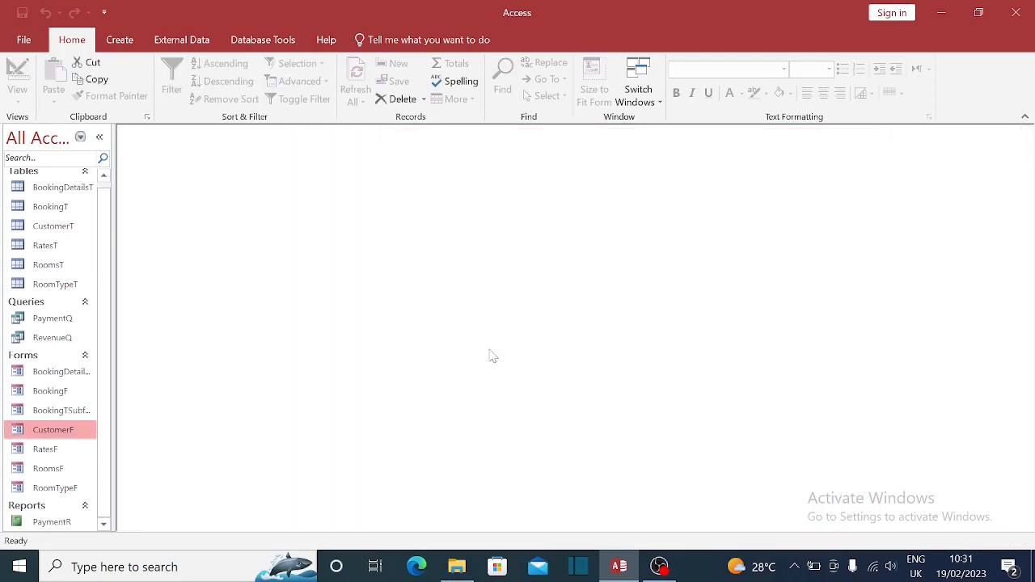
{"action": "double_click", "coordinate": [43, 437]}
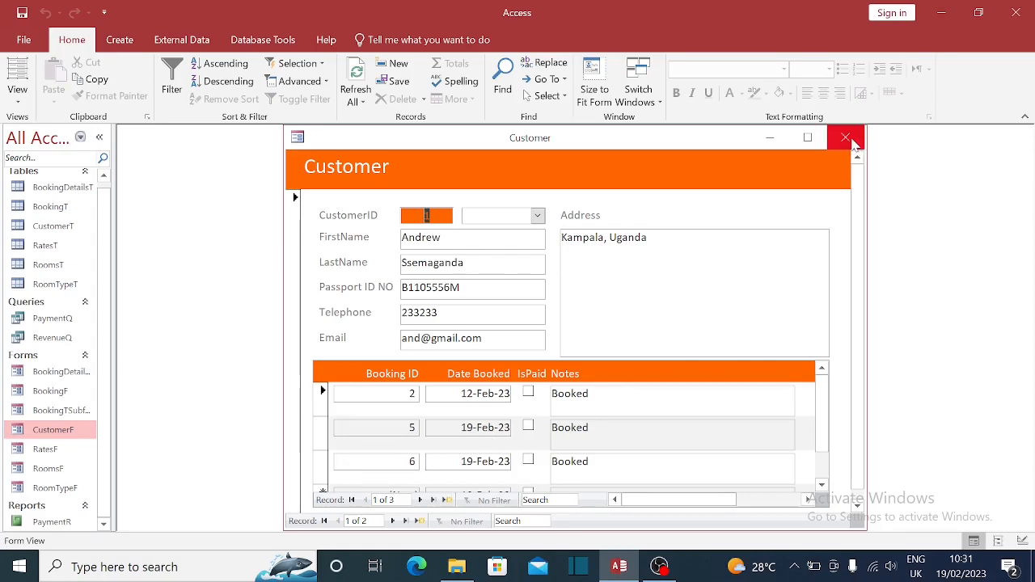
- Left-align the subform's Booking ID text in Design View, save, and reopen CustomerF
{"action": "right_click", "coordinate": [537, 136]}
{"action": "left_click", "coordinate": [582, 241]}
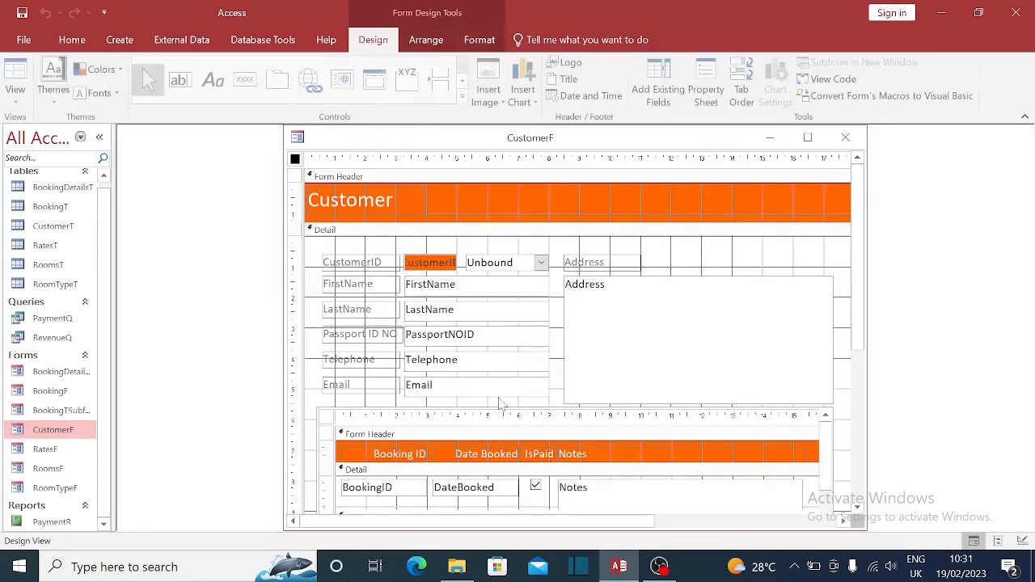
{"action": "left_click", "coordinate": [389, 496]}
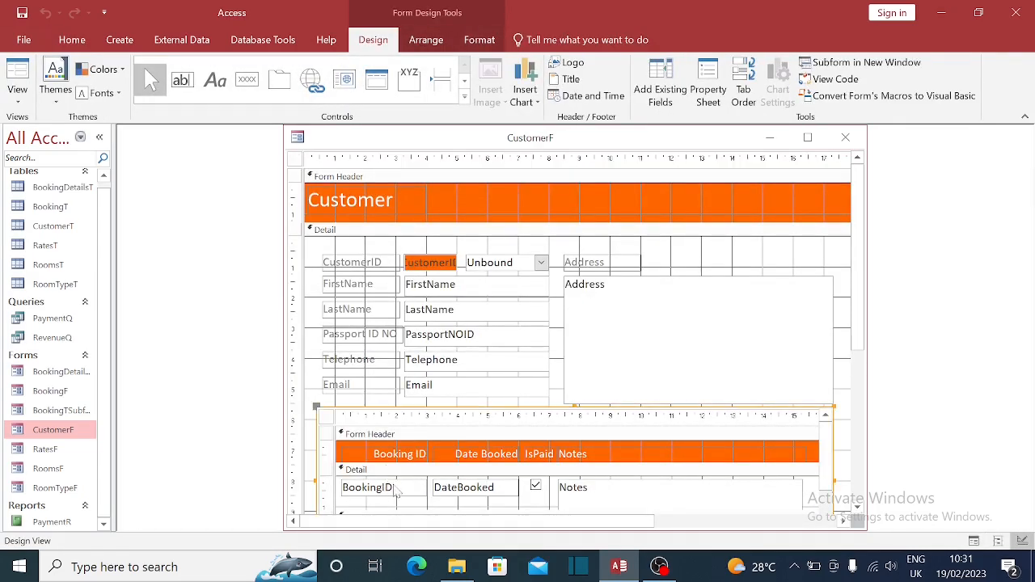
{"action": "left_click", "coordinate": [397, 495]}
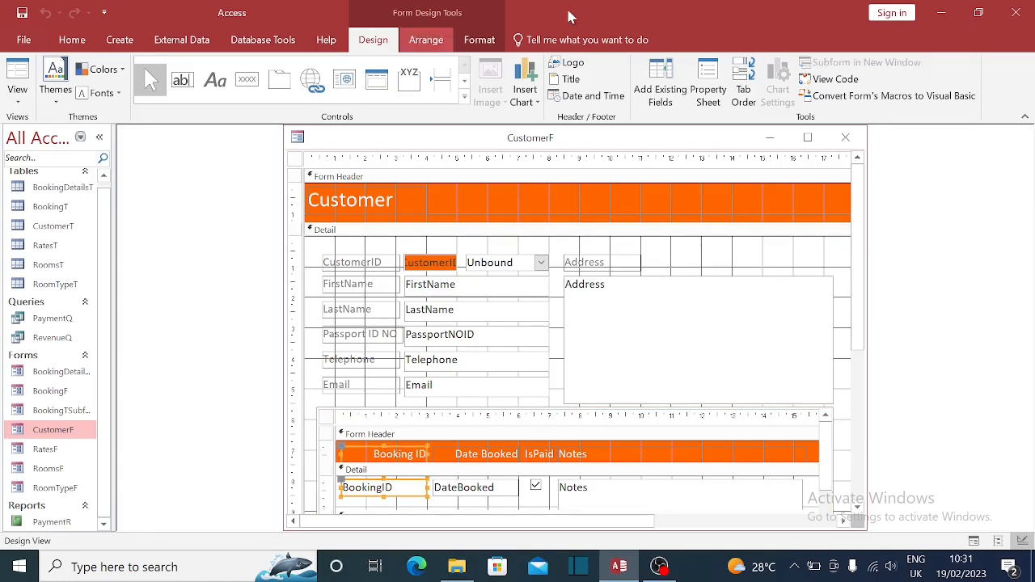
{"action": "left_click", "coordinate": [79, 40]}
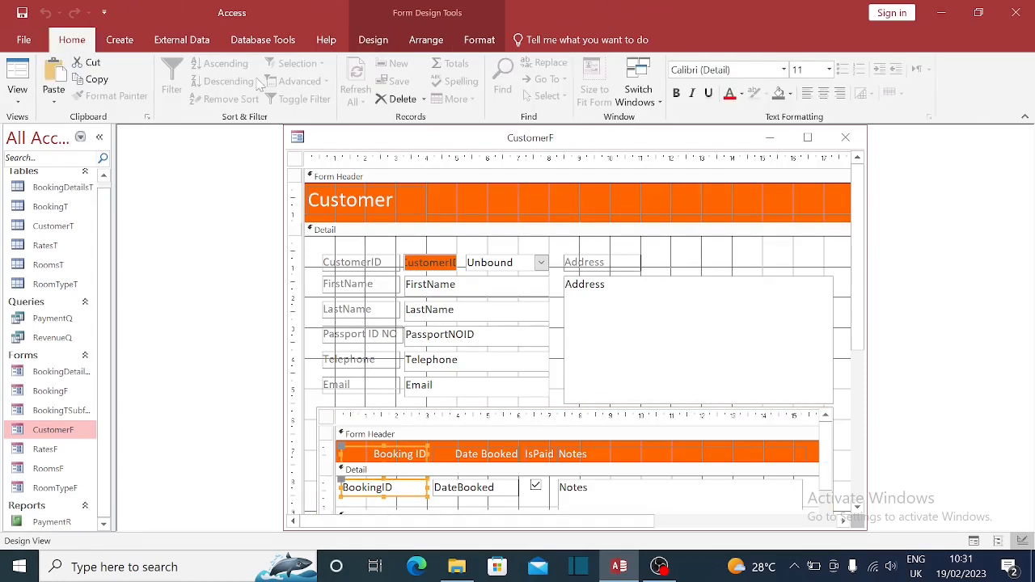
{"action": "left_click", "coordinate": [808, 93]}
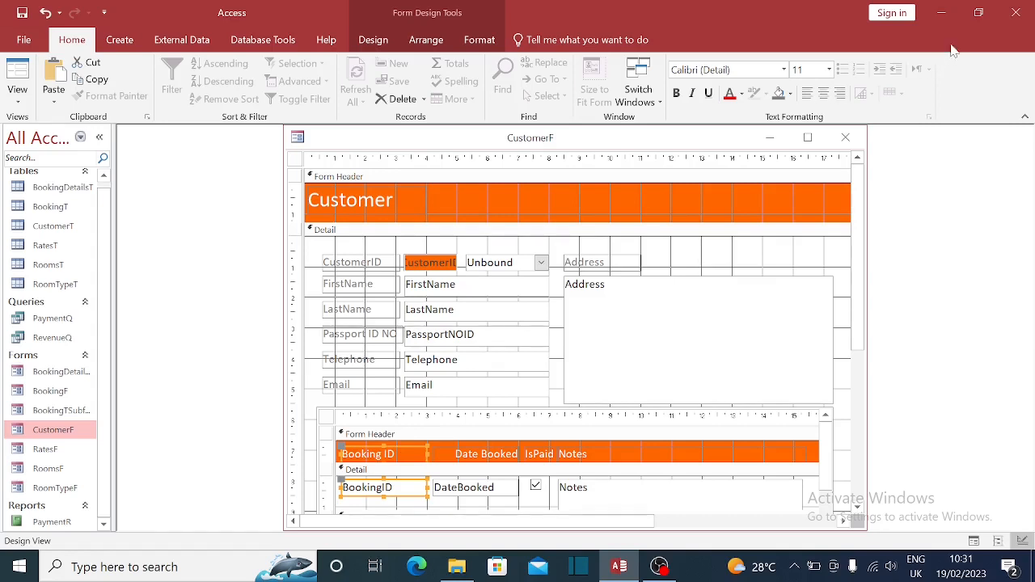
{"action": "left_click", "coordinate": [1016, 12]}
{"action": "left_click", "coordinate": [471, 333]}
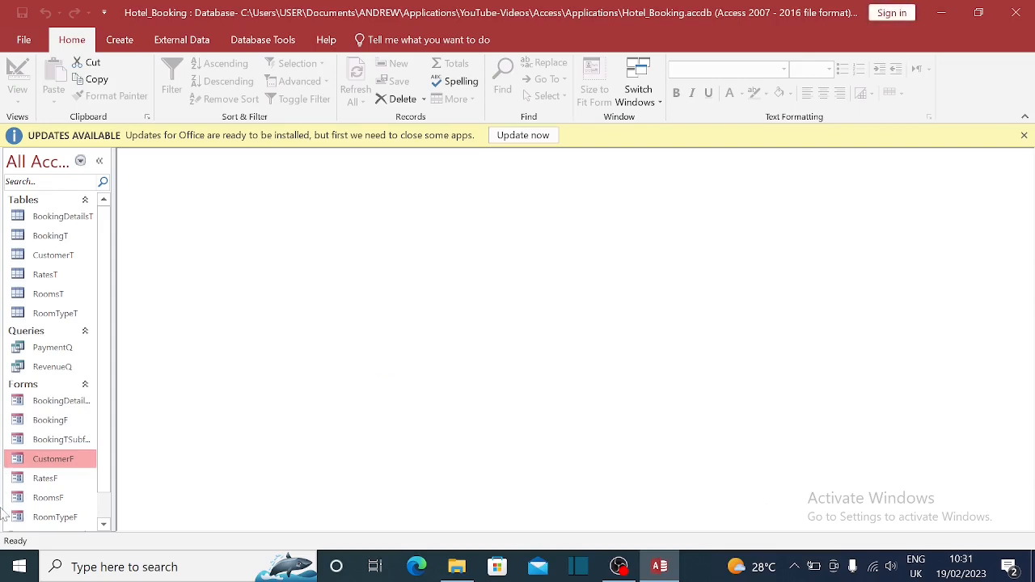
{"action": "double_click", "coordinate": [70, 459]}
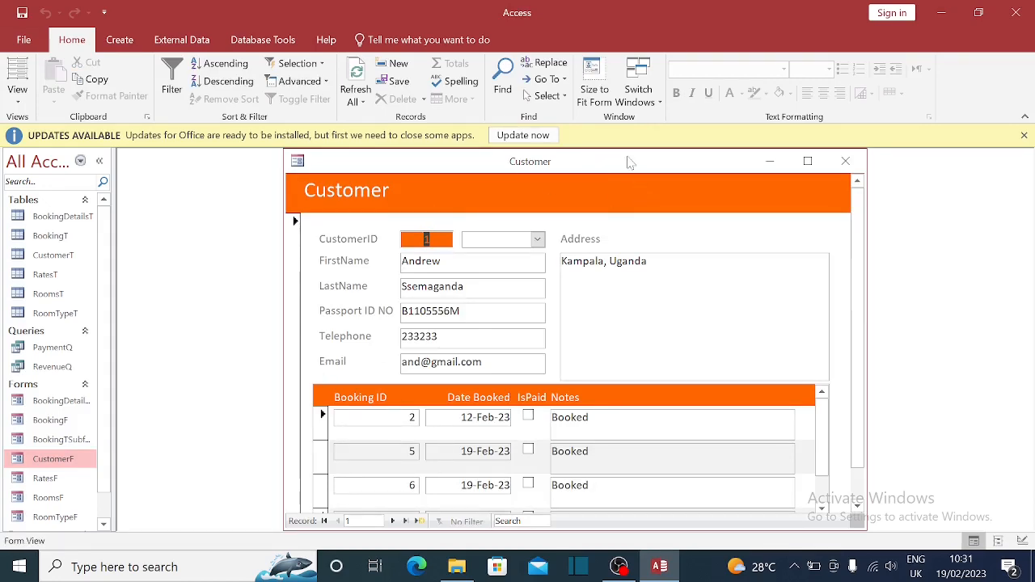
- Centre the BookingID values and Booking ID heading, save, and reopen CustomerF
{"action": "right_click", "coordinate": [500, 174]}
{"action": "left_click", "coordinate": [553, 294]}
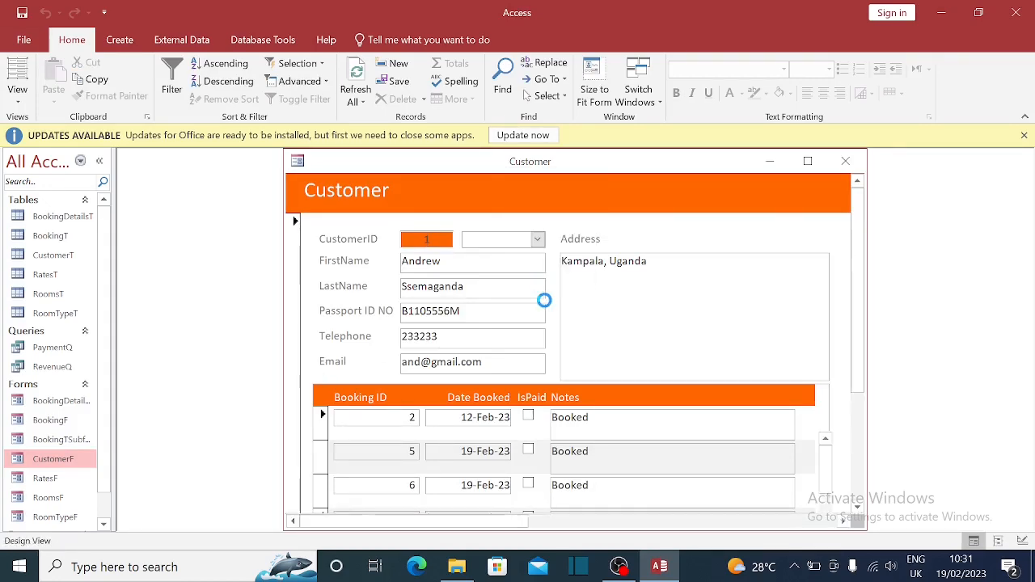
{"action": "left_click", "coordinate": [409, 509]}
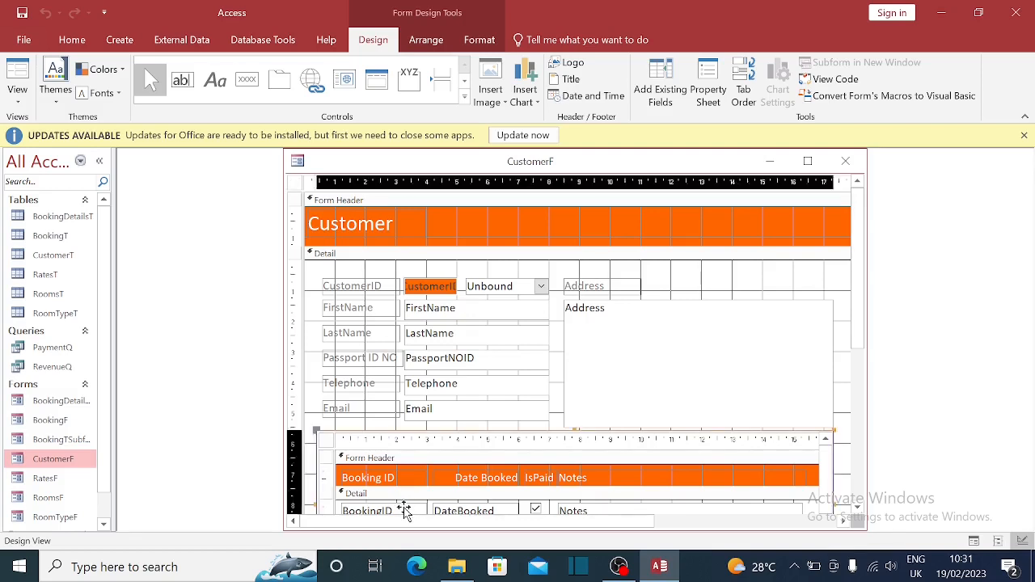
{"action": "left_click", "coordinate": [409, 509]}
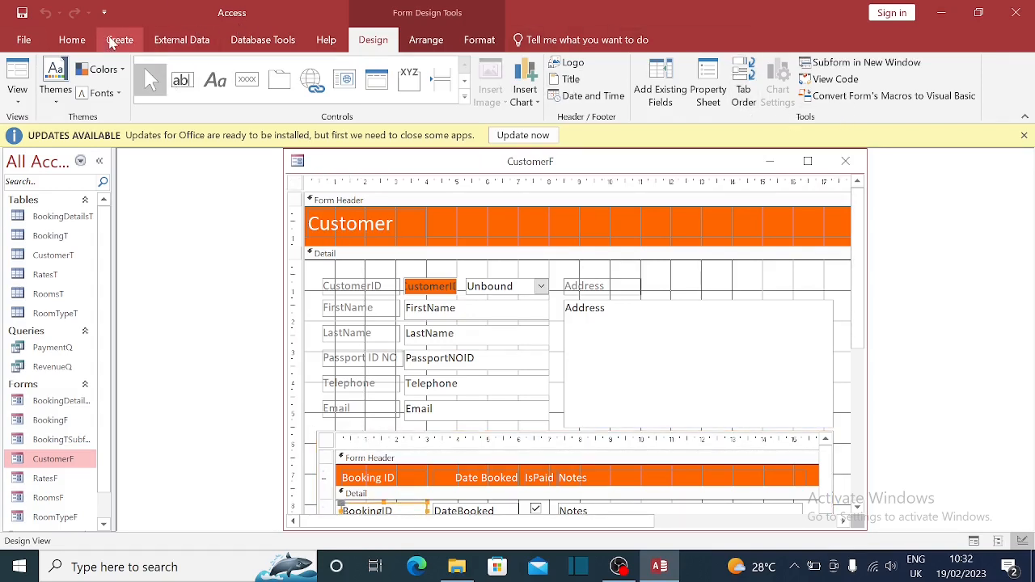
{"action": "left_click", "coordinate": [71, 39]}
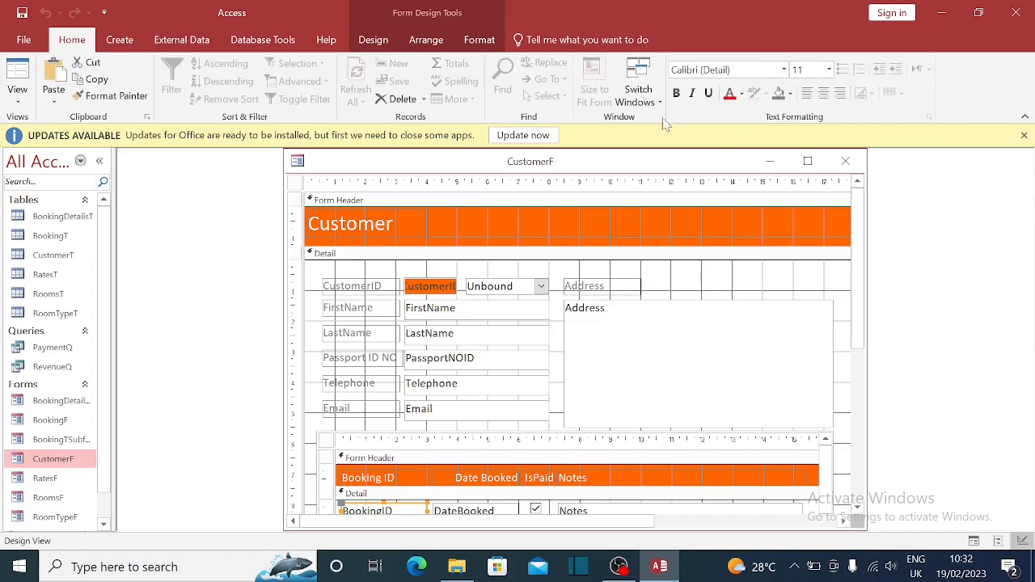
{"action": "left_click", "coordinate": [824, 93]}
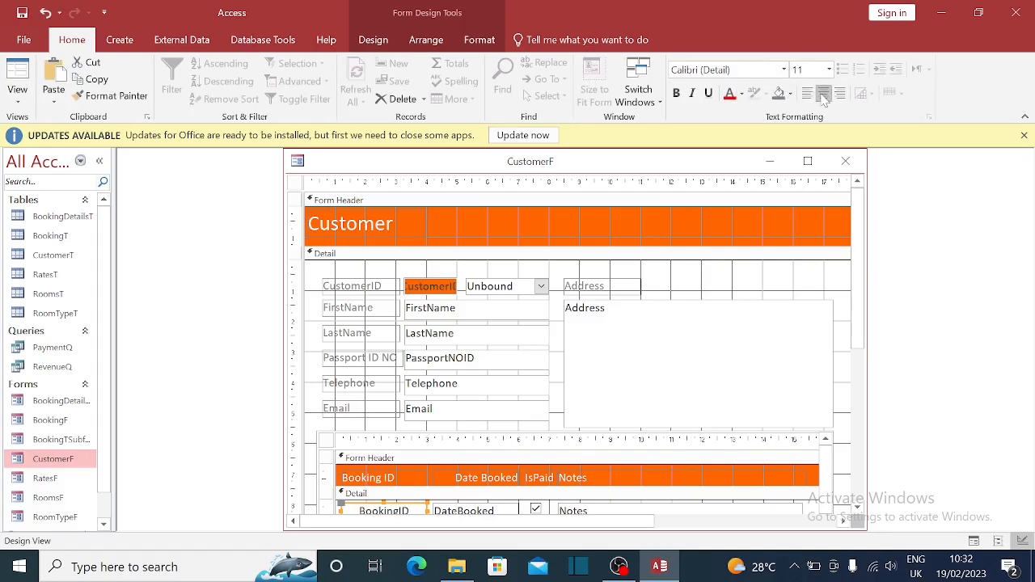
{"action": "left_click", "coordinate": [410, 479]}
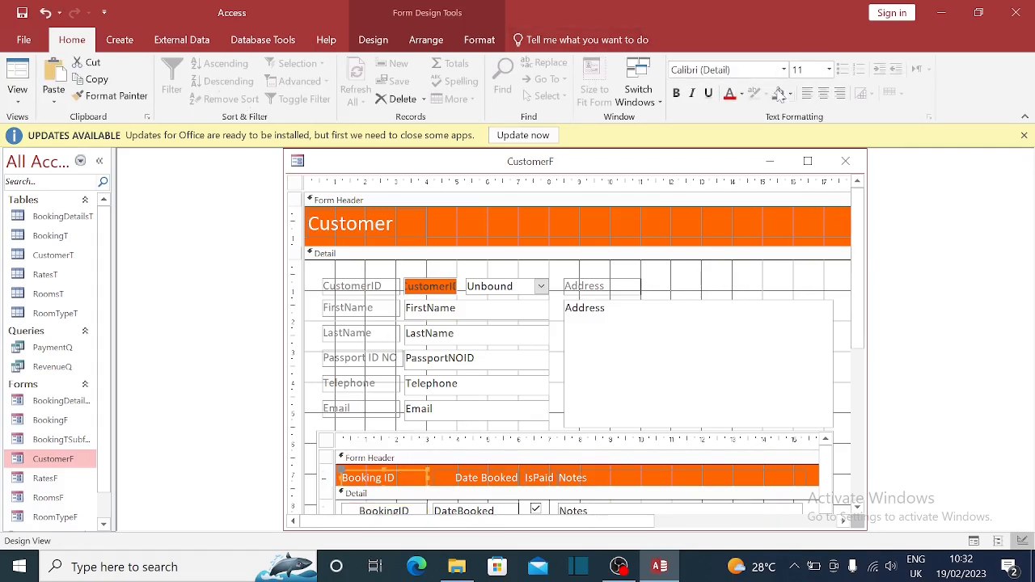
{"action": "left_click", "coordinate": [824, 93]}
{"action": "left_click", "coordinate": [846, 161]}
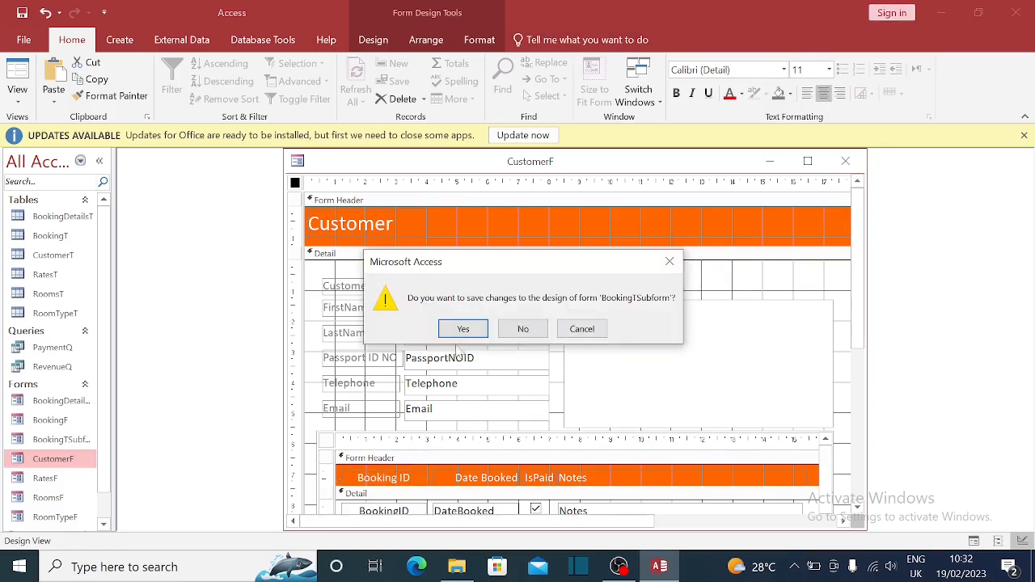
{"action": "left_click", "coordinate": [464, 329]}
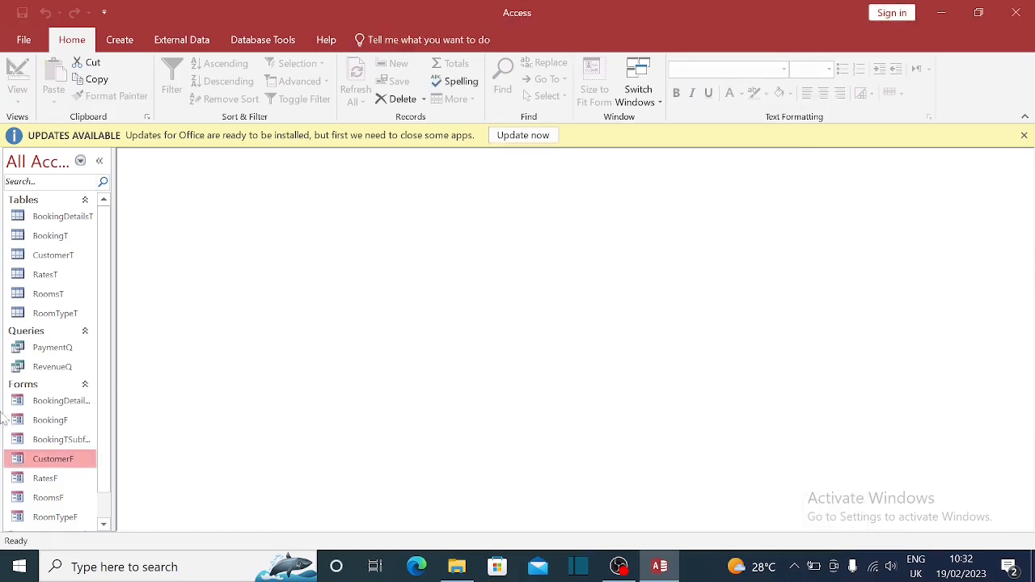
{"action": "double_click", "coordinate": [53, 459]}
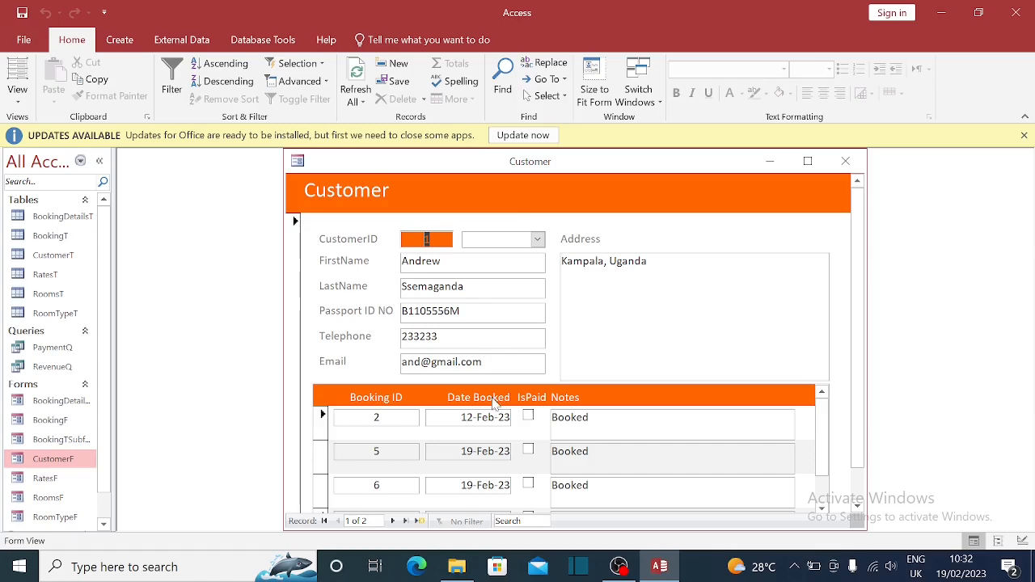
- Set the CustomerF form header fill to dark green (Accent 6, Darker 25%)
{"action": "left_click", "coordinate": [495, 411]}
{"action": "right_click", "coordinate": [536, 156]}
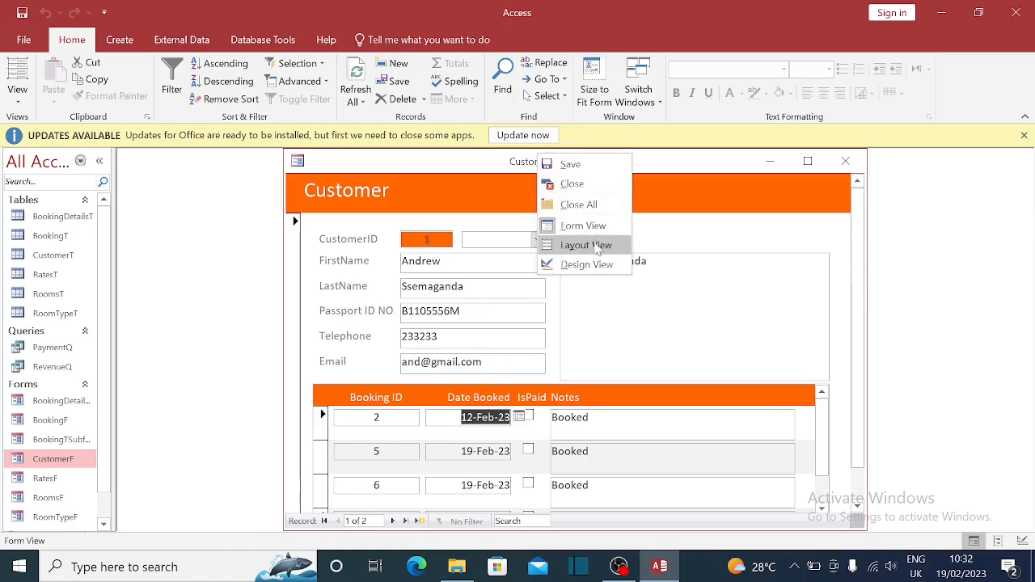
{"action": "left_click", "coordinate": [586, 267]}
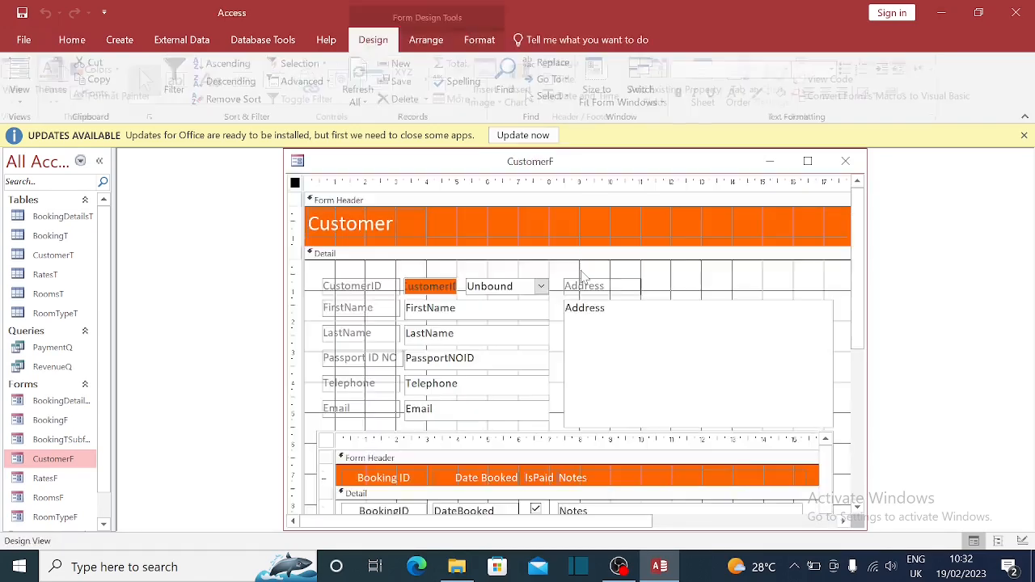
{"action": "double_click", "coordinate": [522, 211]}
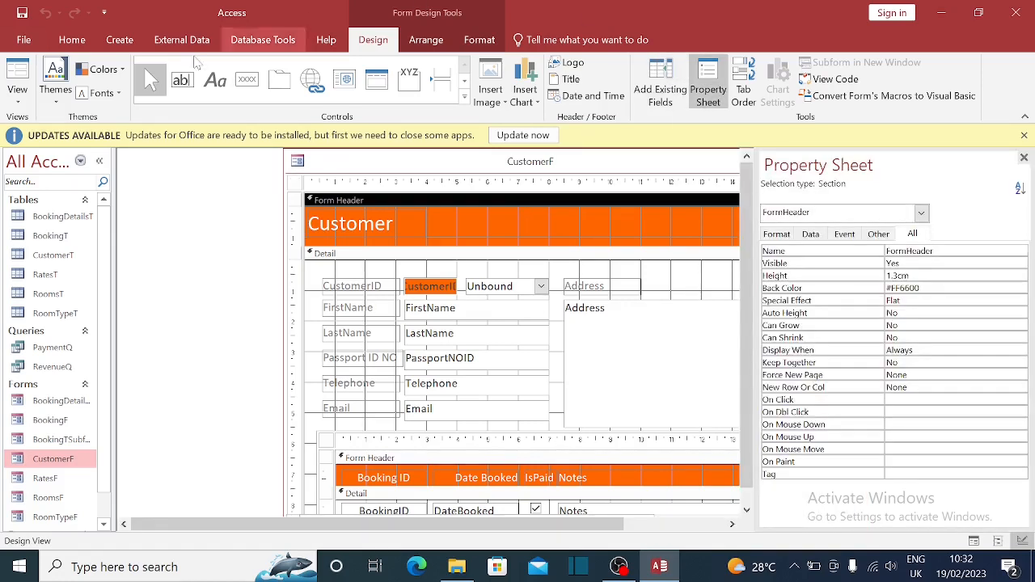
{"action": "left_click", "coordinate": [75, 40]}
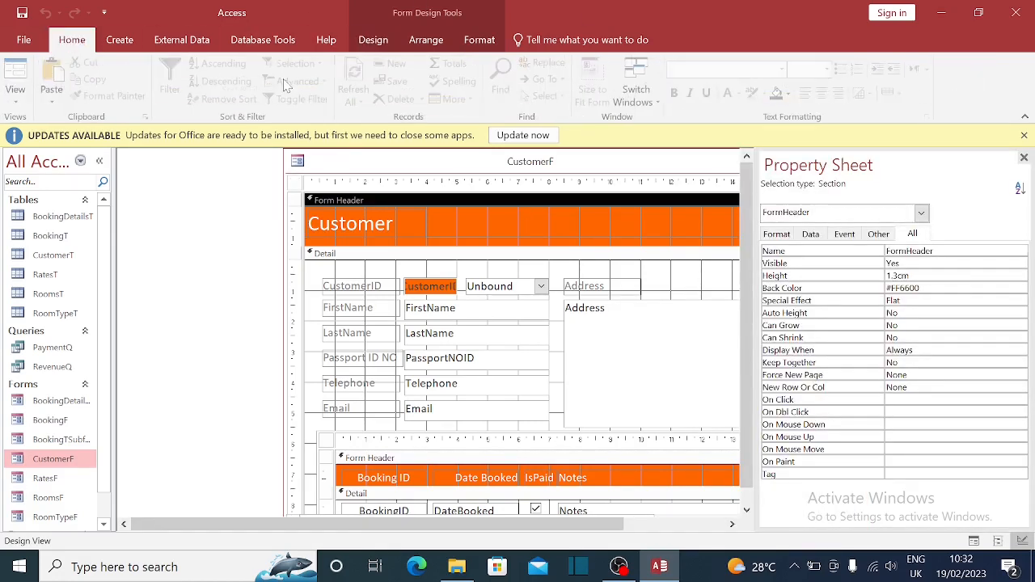
{"action": "left_click", "coordinate": [791, 93]}
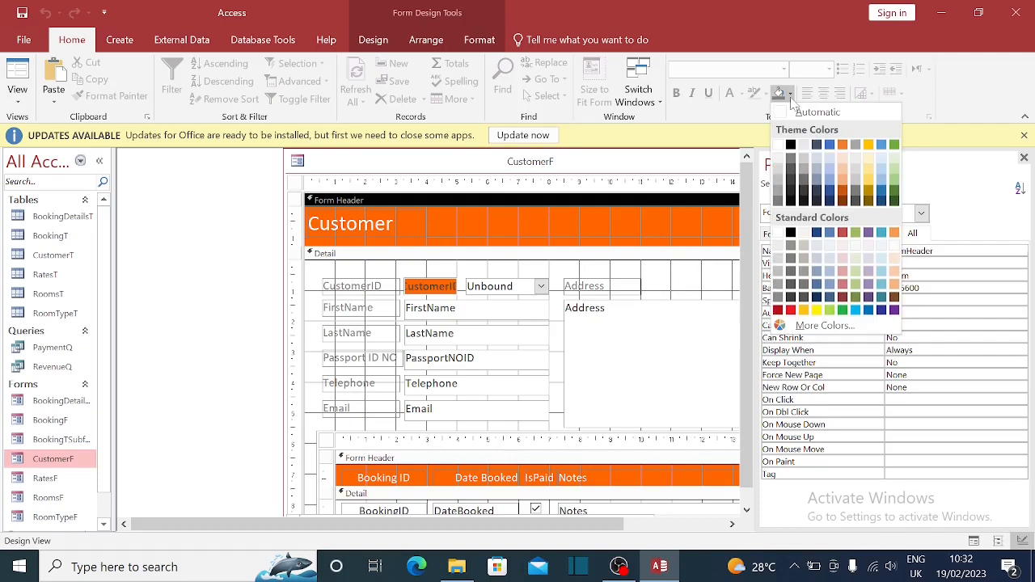
{"action": "left_click", "coordinate": [896, 199]}
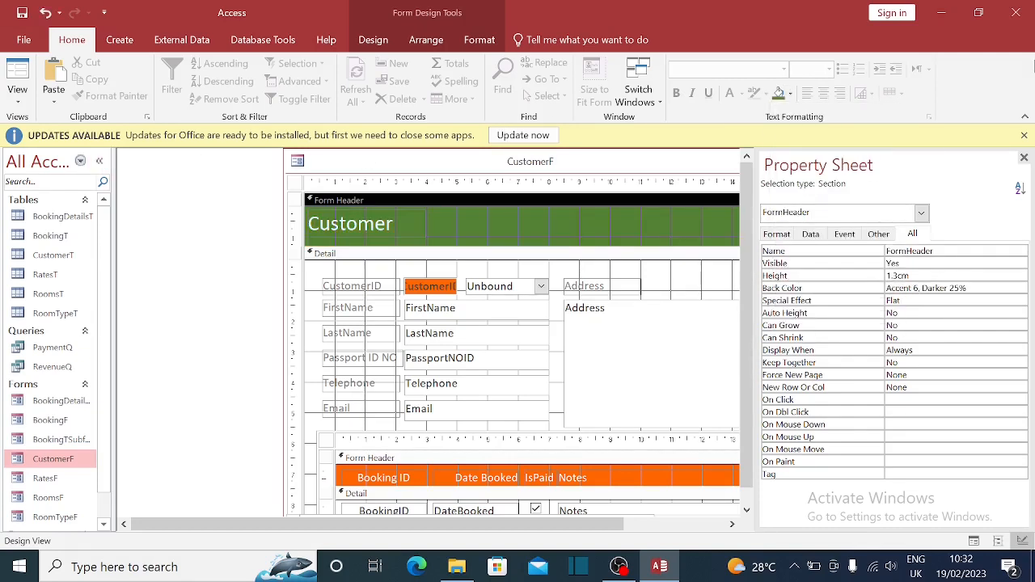
{"action": "left_click", "coordinate": [1025, 158]}
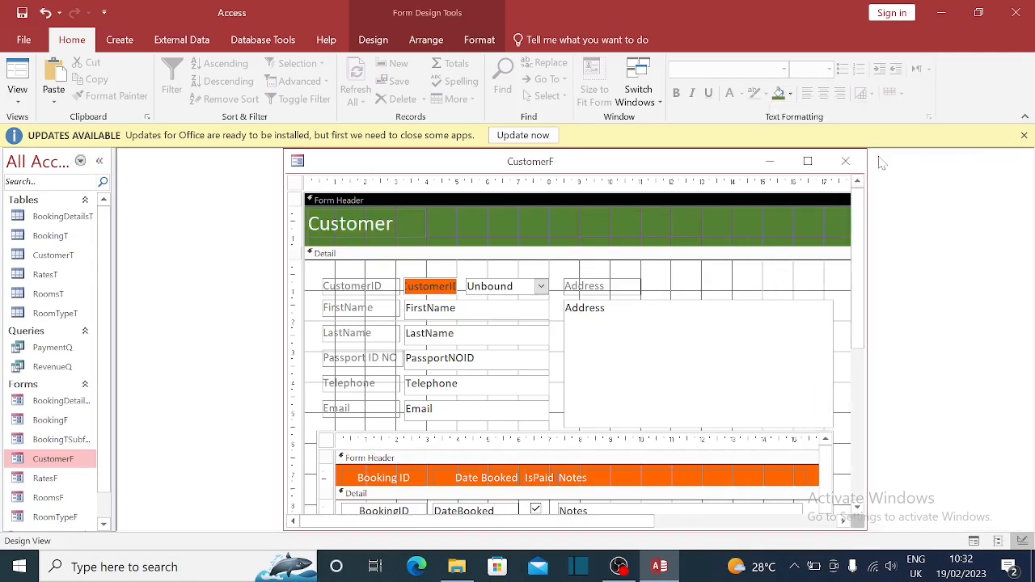
- Check the green header in Form View, then save and close CustomerF
{"action": "left_click", "coordinate": [14, 85]}
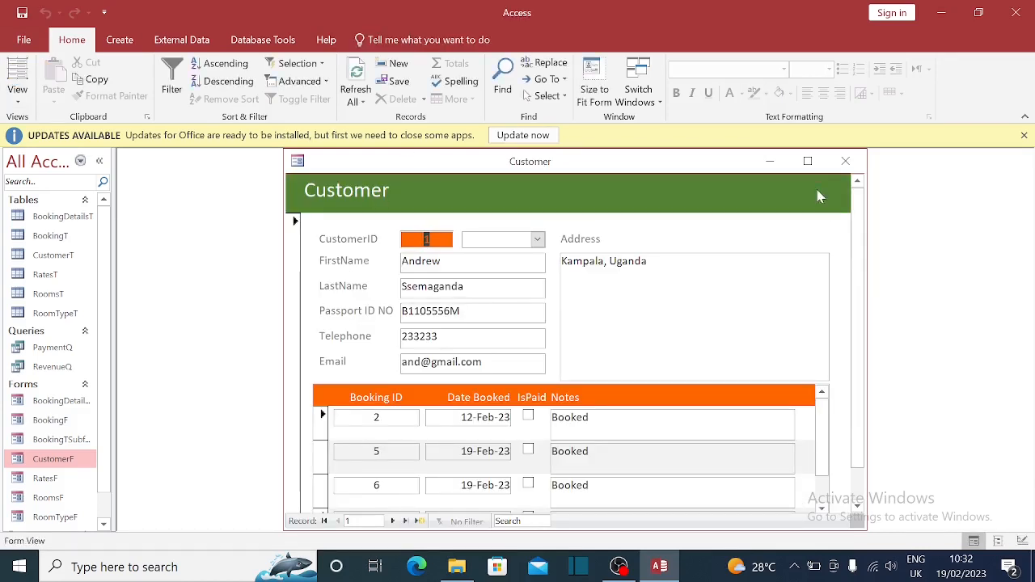
{"action": "left_click", "coordinate": [845, 161]}
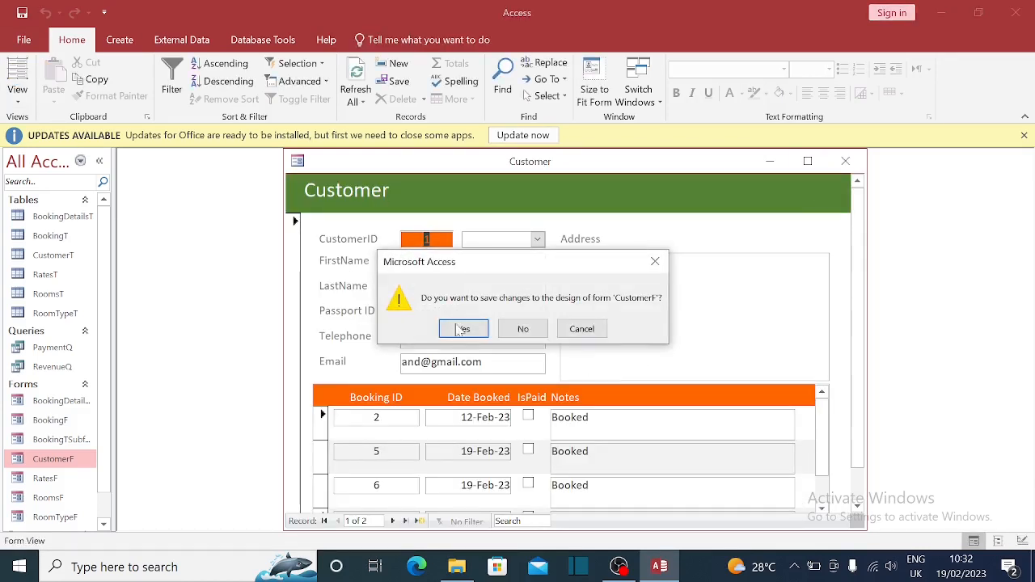
{"action": "left_click", "coordinate": [518, 333]}
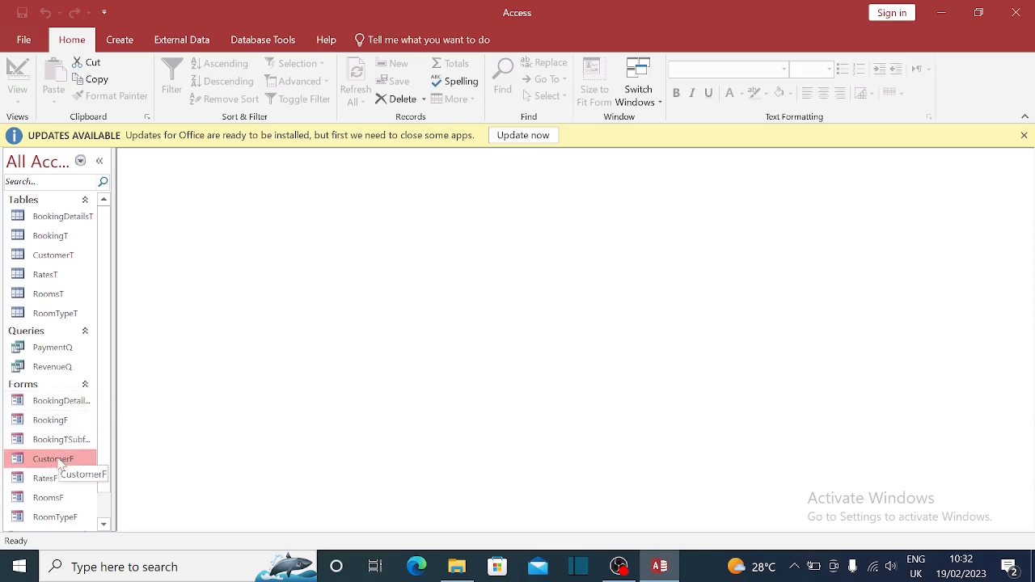
- View the PaymentQ and RevenueQ query results, closing each datasheet afterwards
{"action": "scroll", "coordinate": [61, 464], "scroll_direction": "down", "scroll_amount": 1}
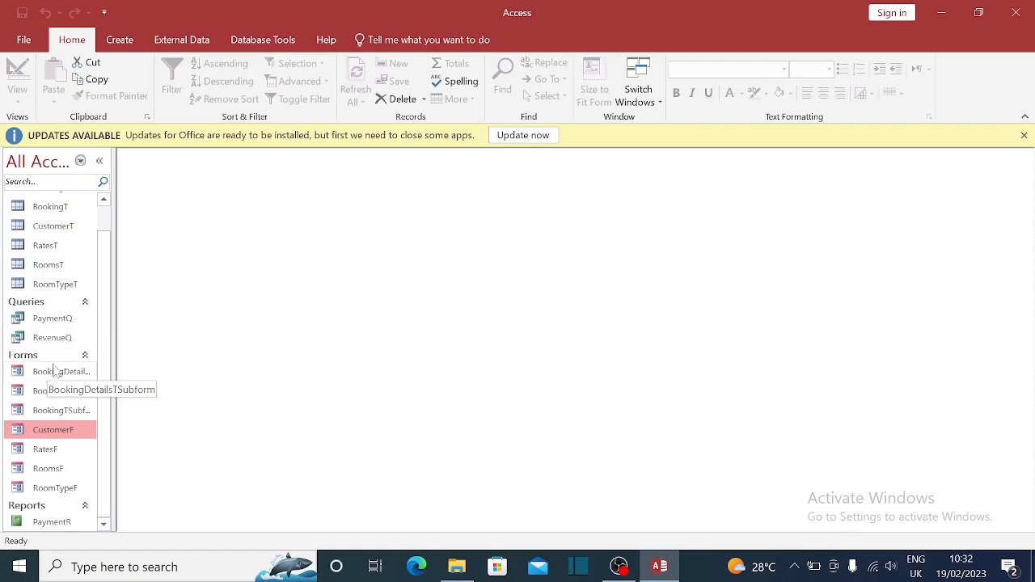
{"action": "double_click", "coordinate": [52, 318]}
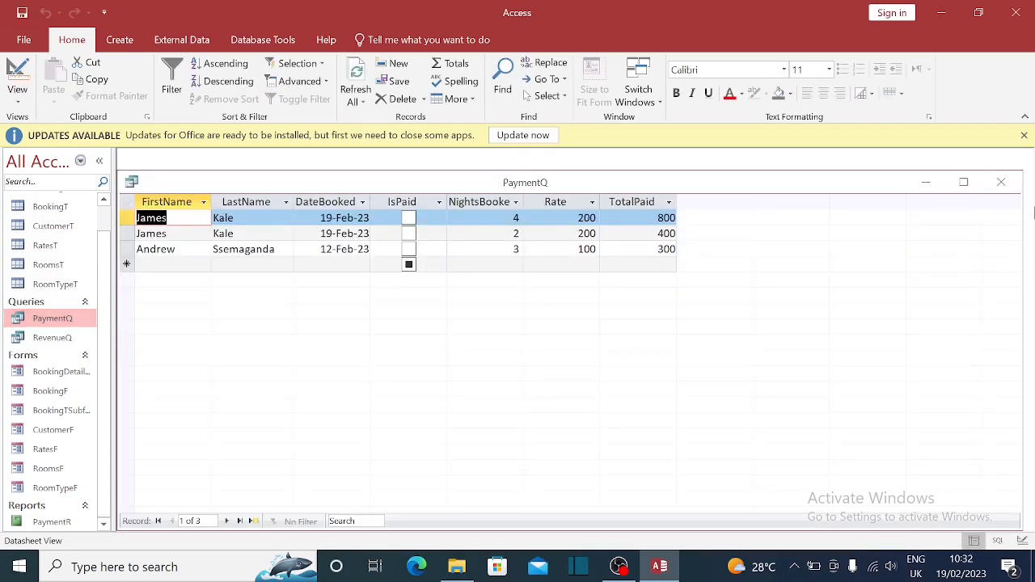
{"action": "left_click", "coordinate": [1002, 182]}
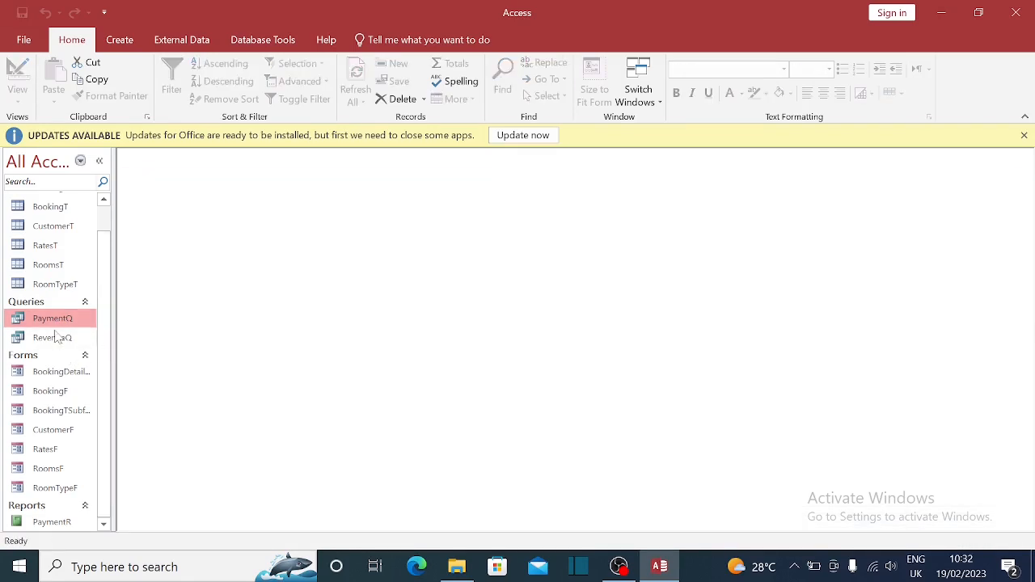
{"action": "left_click", "coordinate": [54, 338]}
{"action": "double_click", "coordinate": [57, 336]}
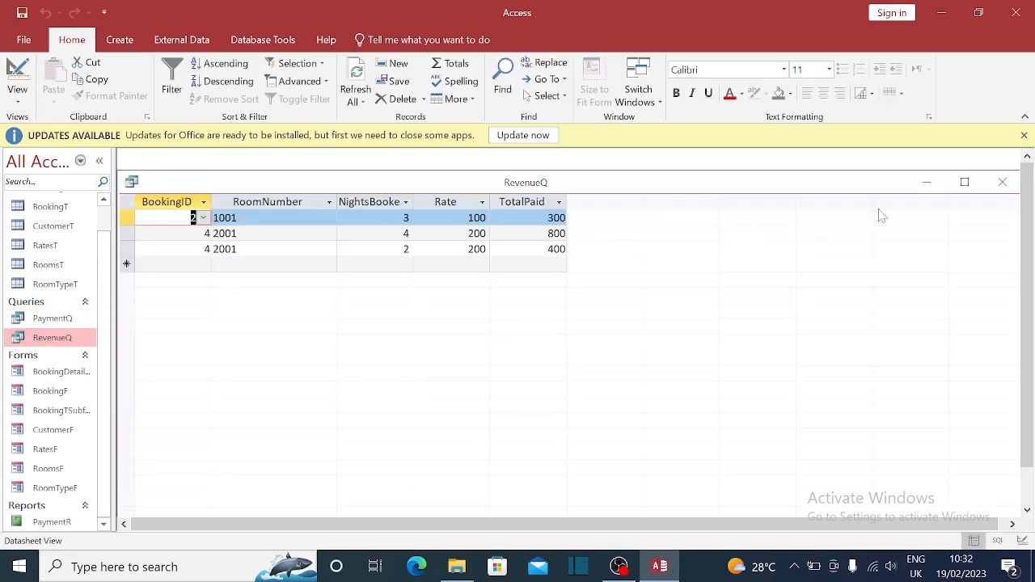
{"action": "left_click", "coordinate": [1003, 182]}
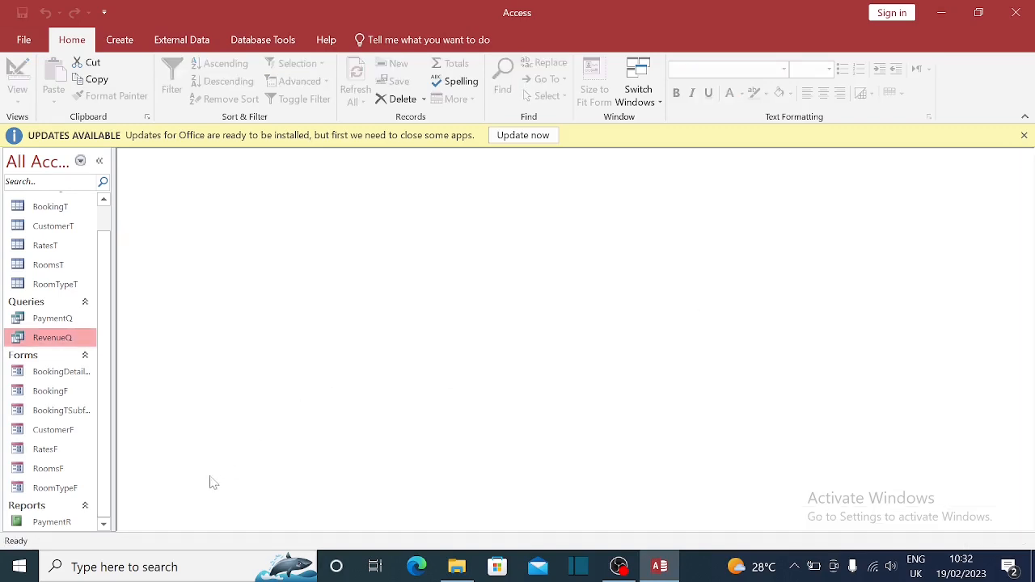
- Open the PaymentR report, which lists three bookings paid 800, 400 and 300
{"action": "left_click", "coordinate": [55, 524]}
{"action": "double_click", "coordinate": [56, 523]}
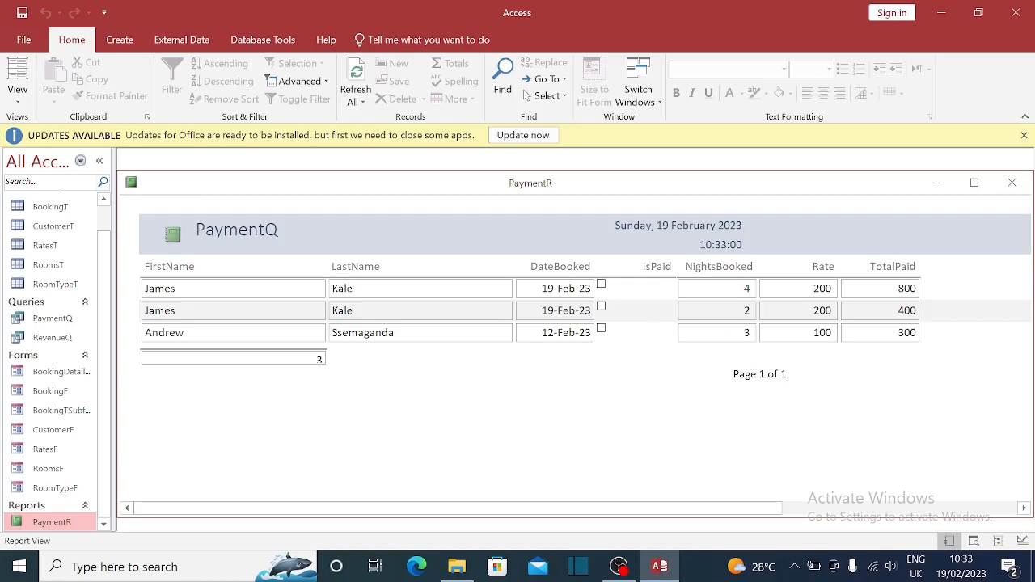
{"action": "left_click", "coordinate": [747, 288]}
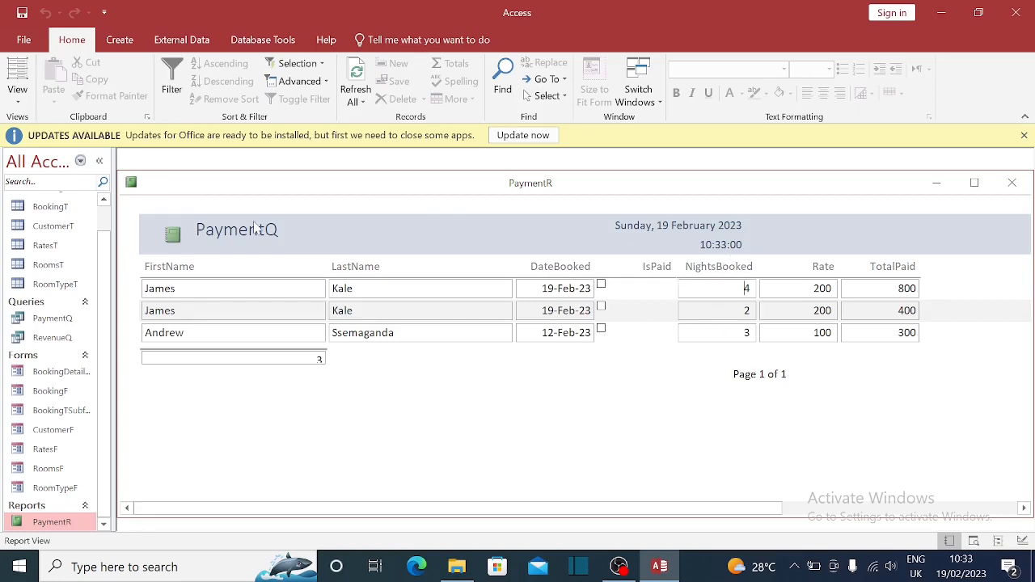
- Switch PaymentR to Design View and edit the report title text
{"action": "right_click", "coordinate": [364, 196]}
{"action": "left_click", "coordinate": [393, 299]}
{"action": "left_click", "coordinate": [273, 245]}
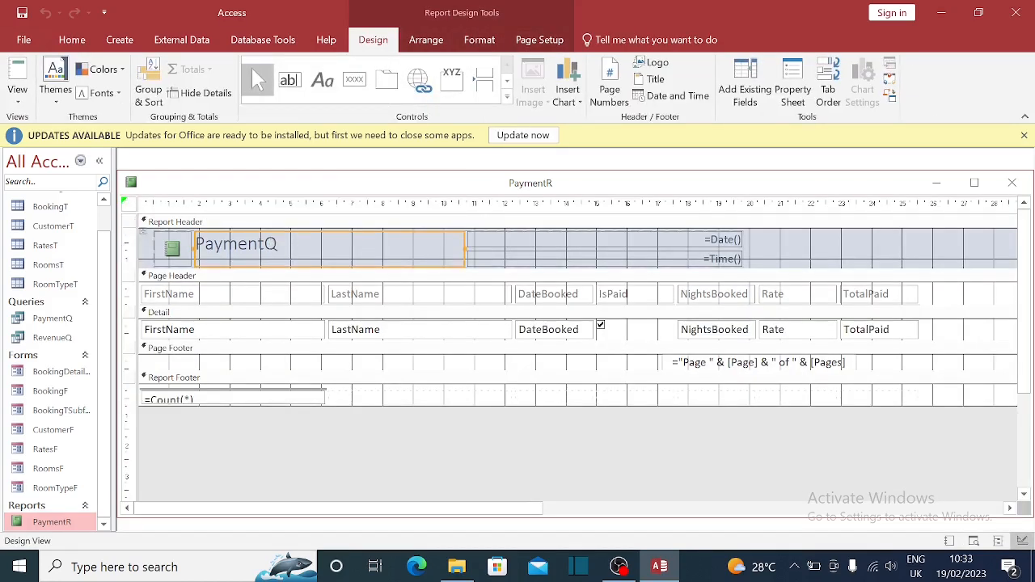
{"action": "left_click", "coordinate": [272, 246]}
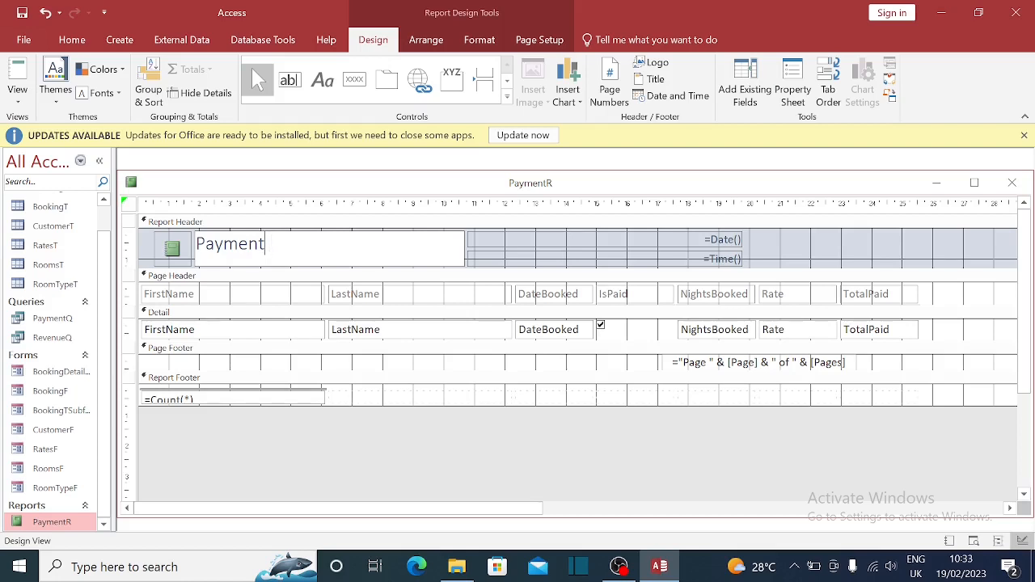
- Insert spaces in the Nights Booked, Is Paid and Total Paid column headings
{"action": "left_click", "coordinate": [708, 297]}
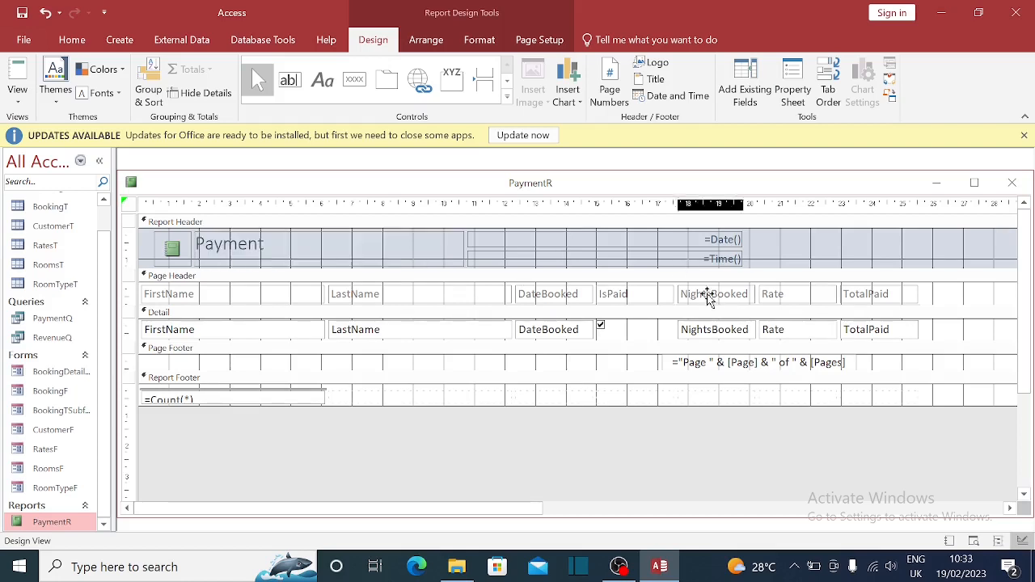
{"action": "left_click", "coordinate": [708, 298]}
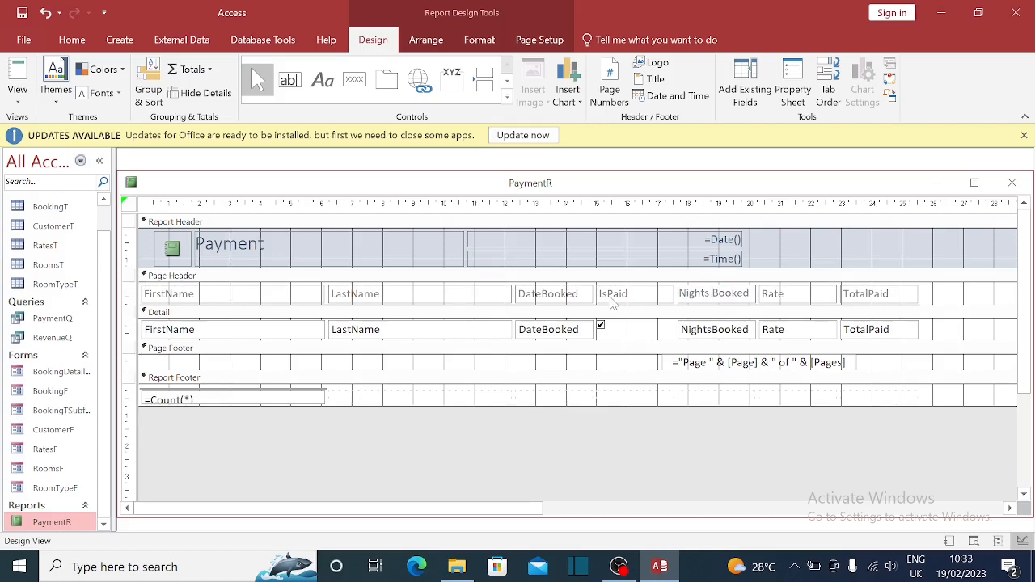
{"action": "left_click", "coordinate": [610, 296]}
{"action": "left_click", "coordinate": [615, 294]}
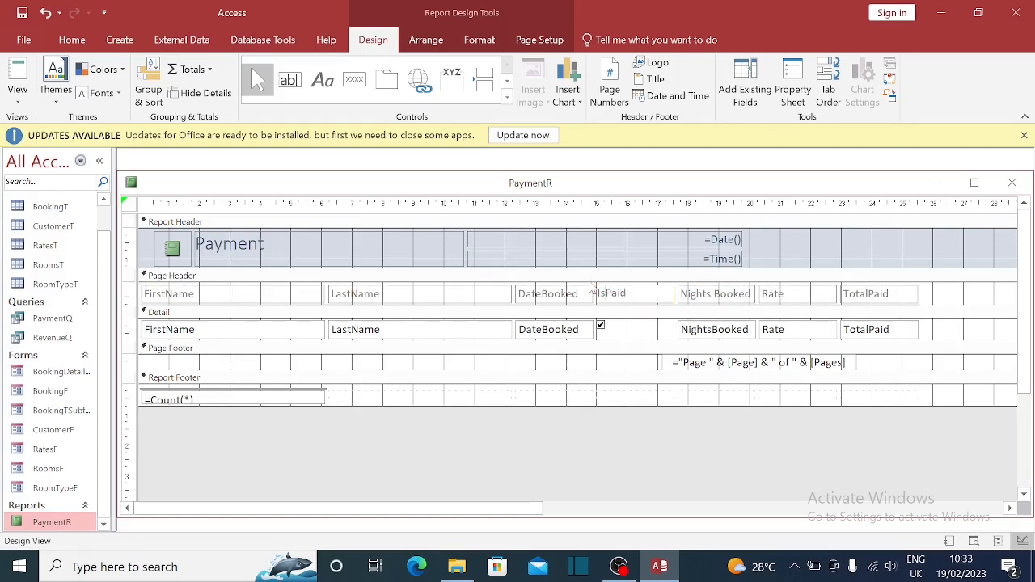
{"action": "left_click", "coordinate": [869, 297]}
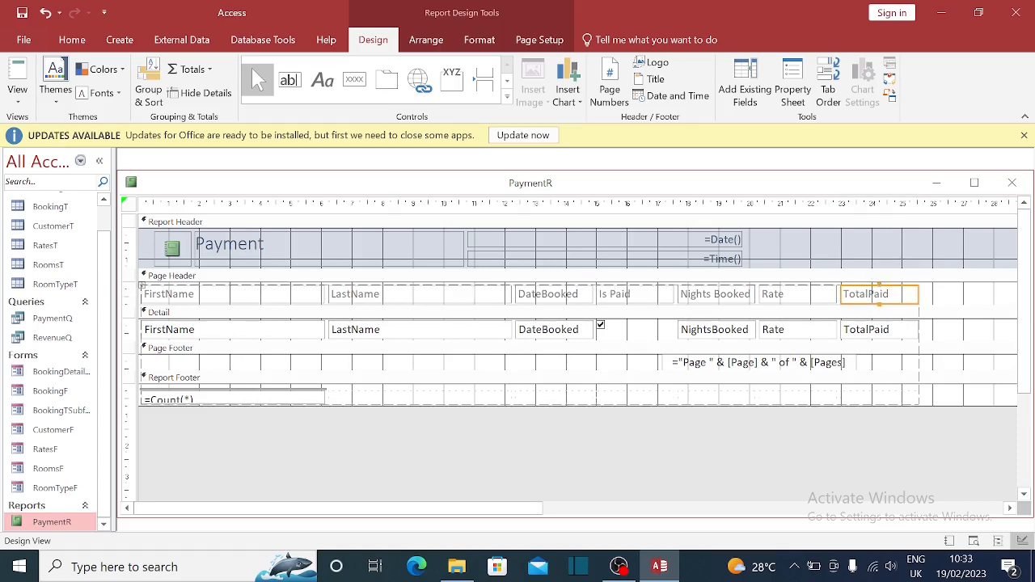
{"action": "left_click", "coordinate": [865, 294]}
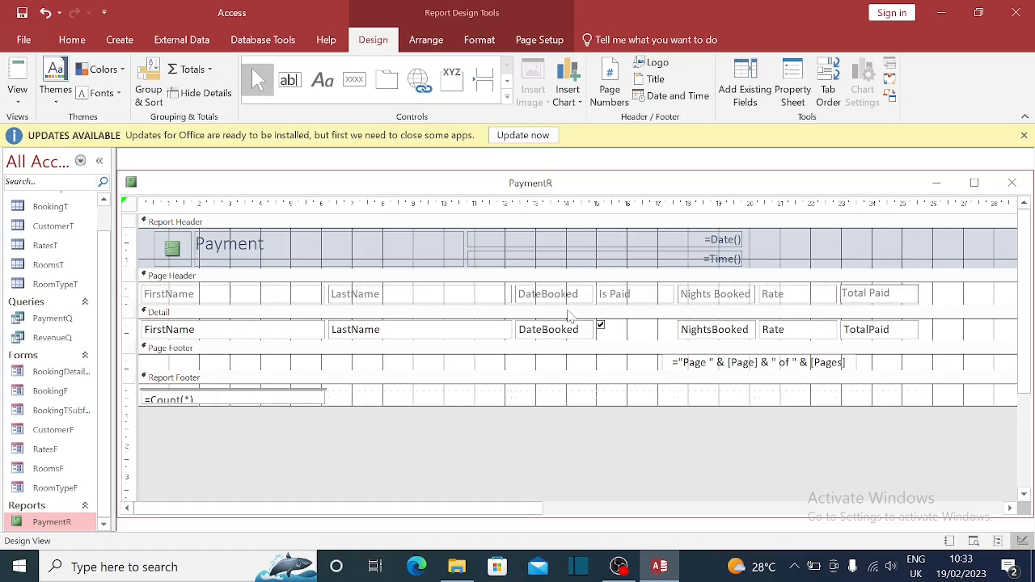
- Space the Date Booked, Last Name and First Name column labels
{"action": "left_click", "coordinate": [560, 296]}
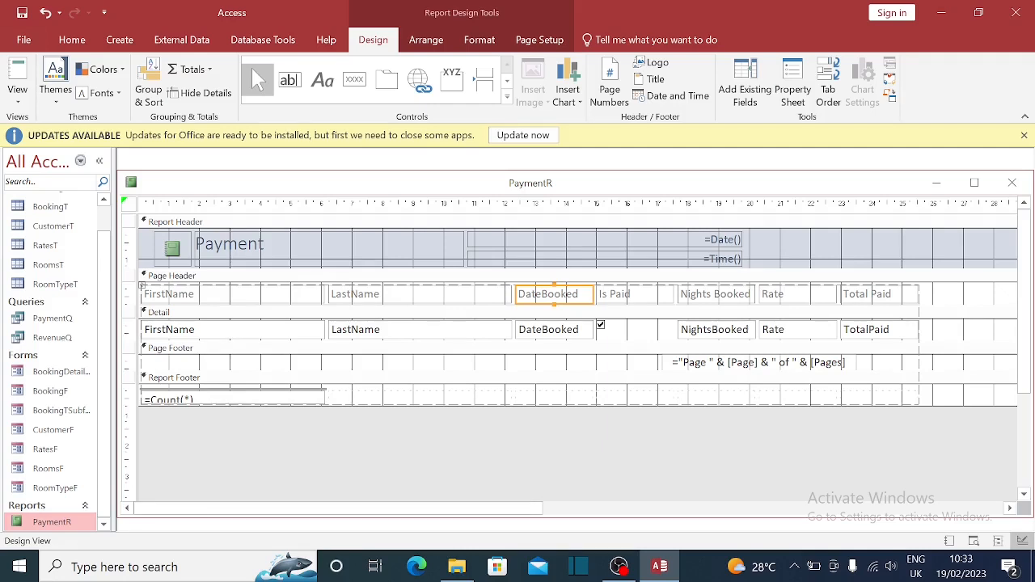
{"action": "left_click", "coordinate": [547, 293]}
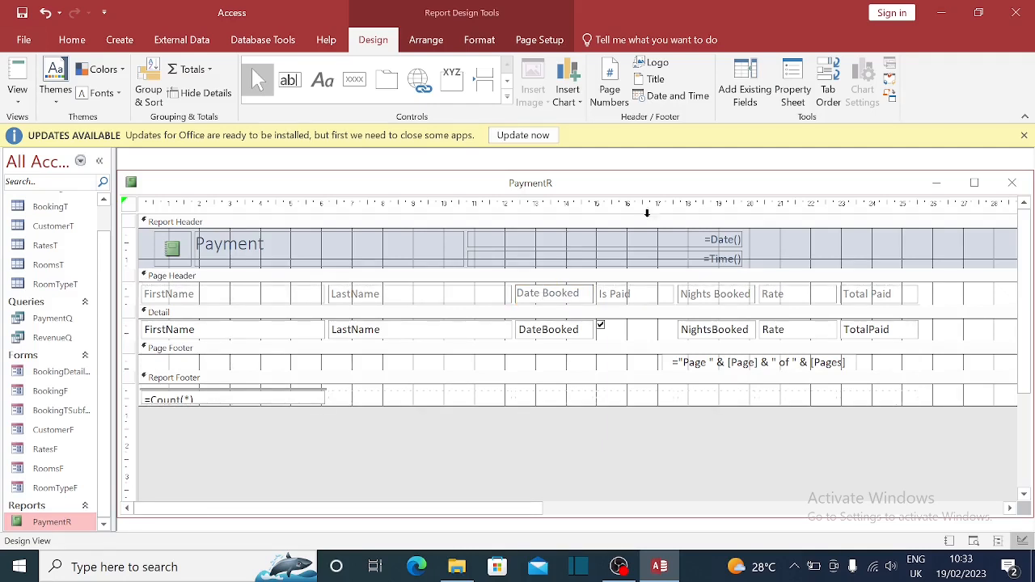
{"action": "left_click", "coordinate": [400, 295]}
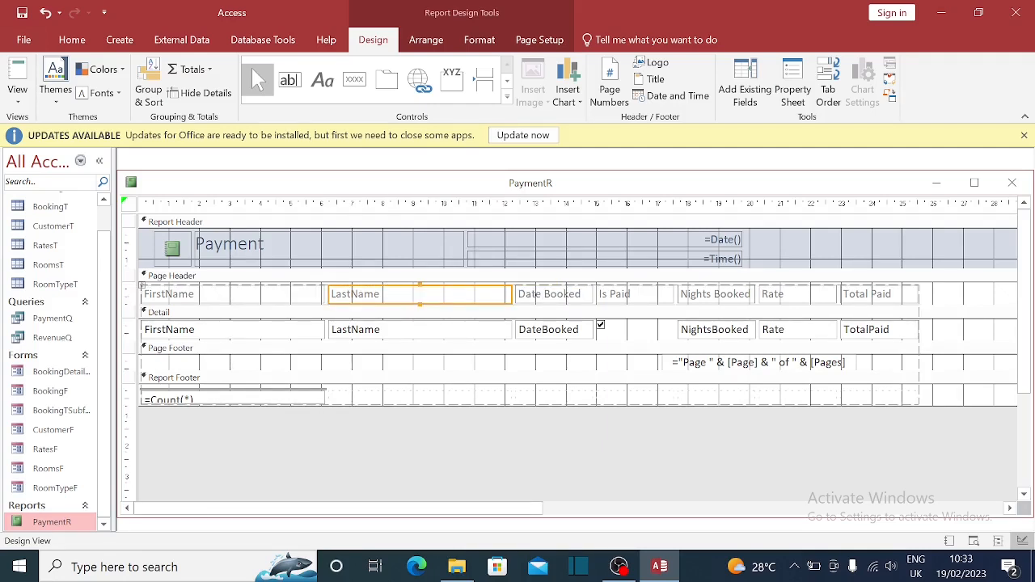
{"action": "left_click", "coordinate": [373, 294]}
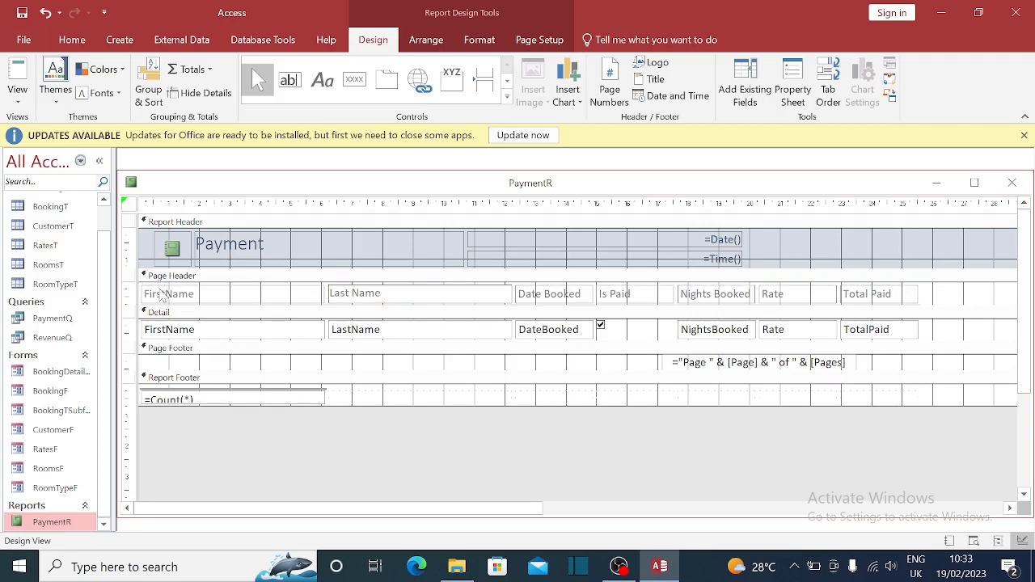
{"action": "left_click", "coordinate": [163, 293]}
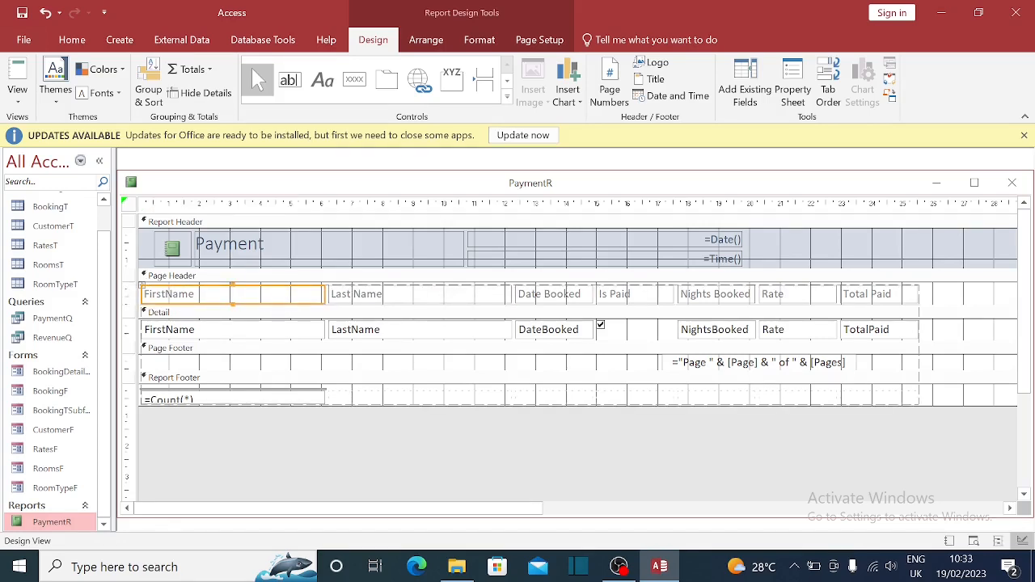
{"action": "left_click", "coordinate": [169, 293]}
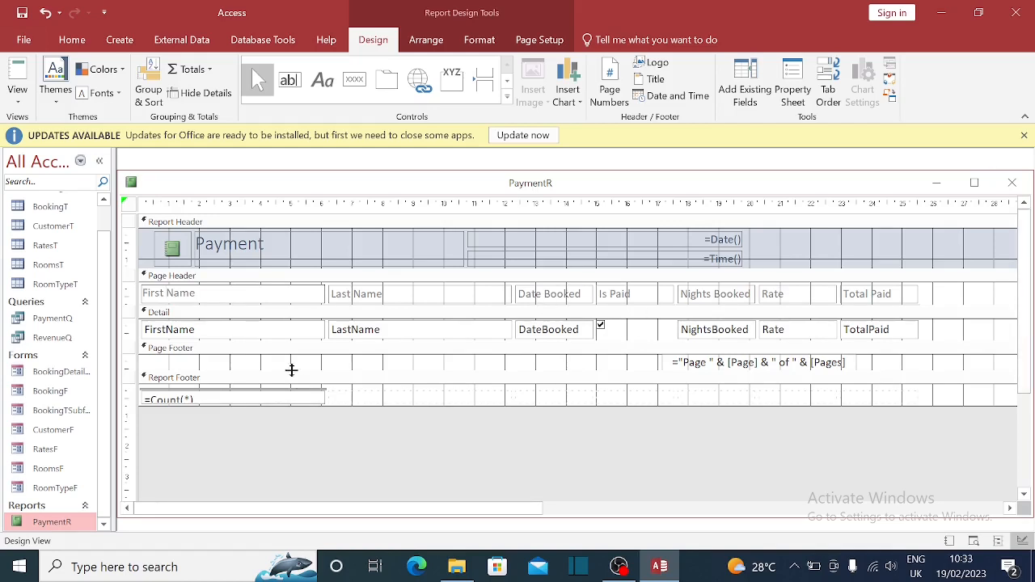
{"action": "left_click", "coordinate": [239, 336]}
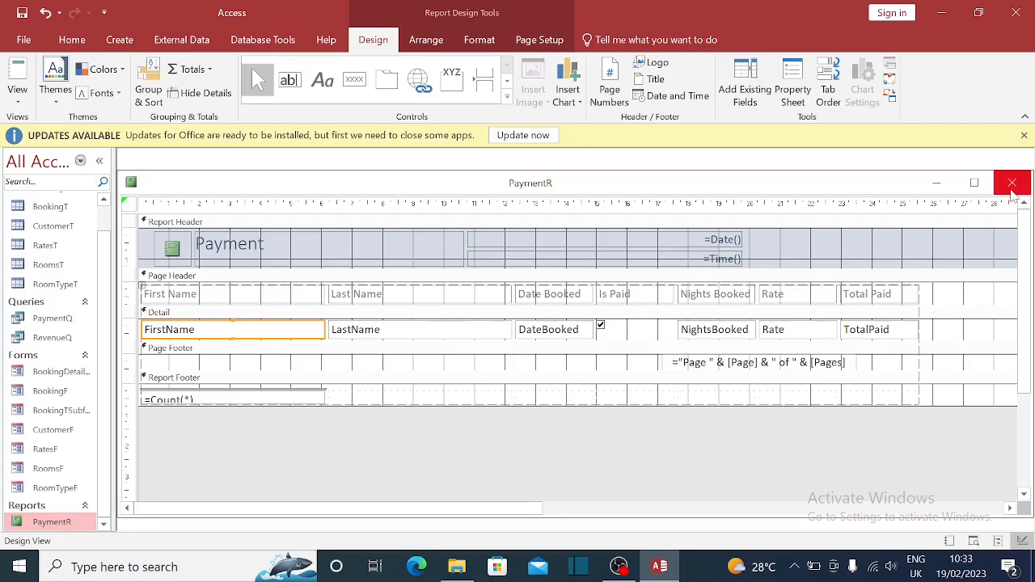
- Keep the PaymentR report design open by cancelling both close prompts
{"action": "left_click", "coordinate": [1012, 184]}
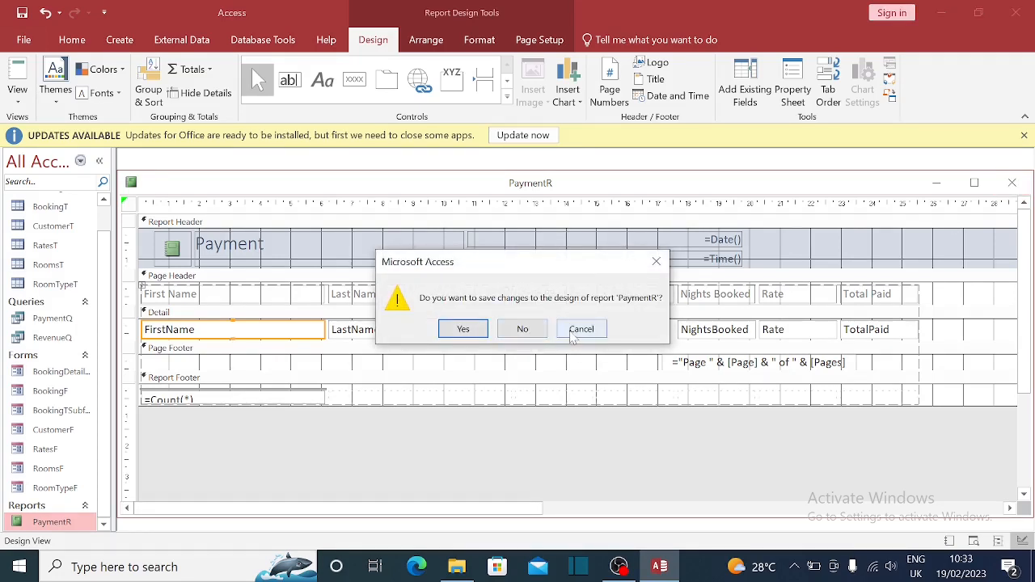
{"action": "left_click", "coordinate": [574, 331]}
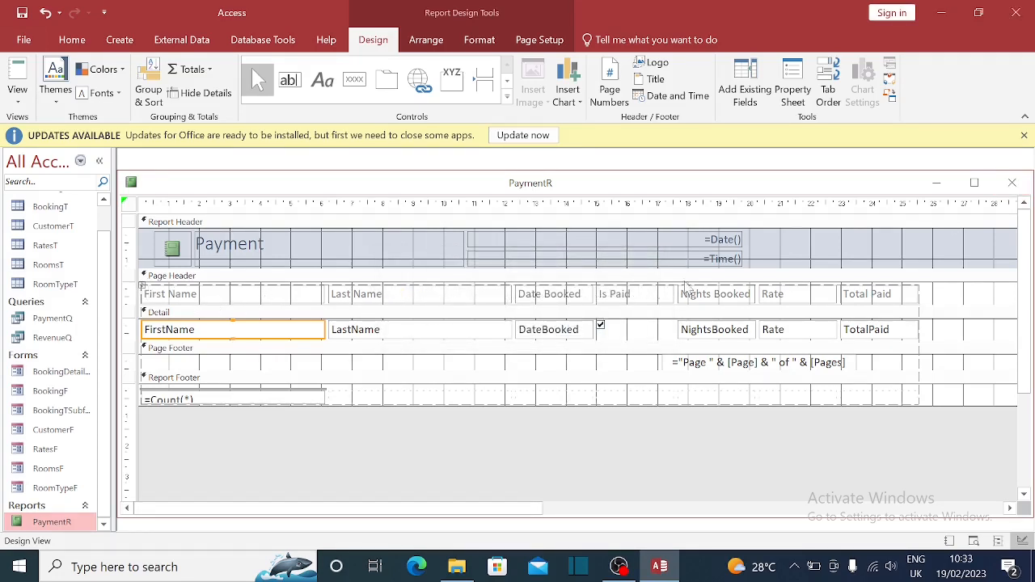
{"action": "left_click", "coordinate": [1012, 183]}
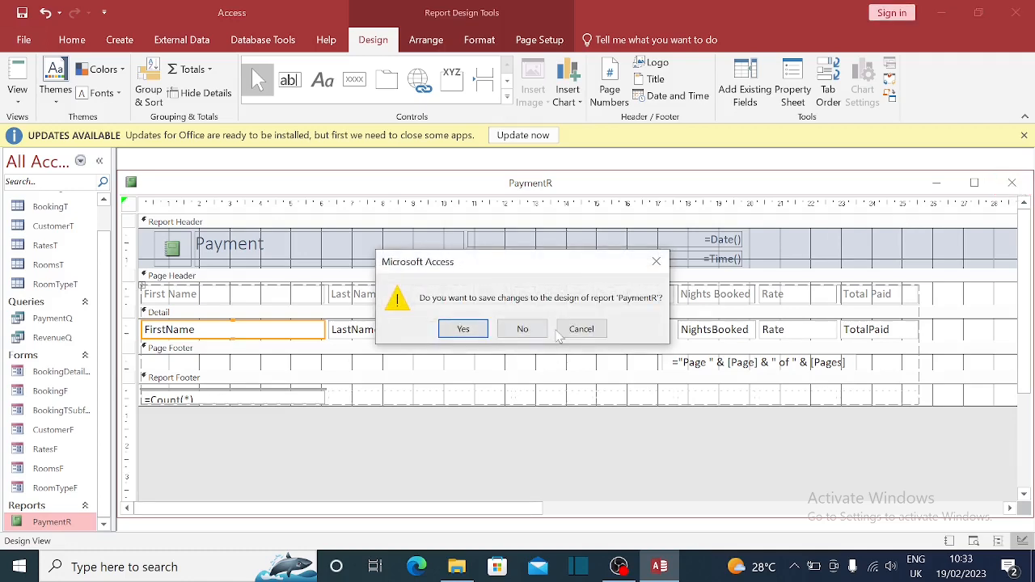
{"action": "left_click", "coordinate": [566, 330]}
- Set the Report Header background to orange (#FF6600) from the Standard colours
{"action": "double_click", "coordinate": [583, 233]}
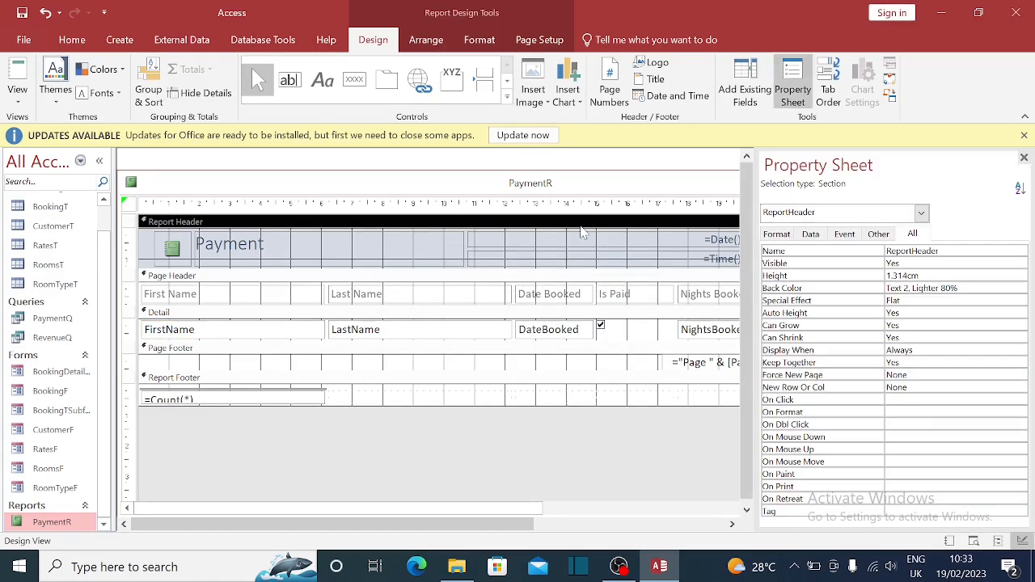
{"action": "left_click", "coordinate": [71, 40]}
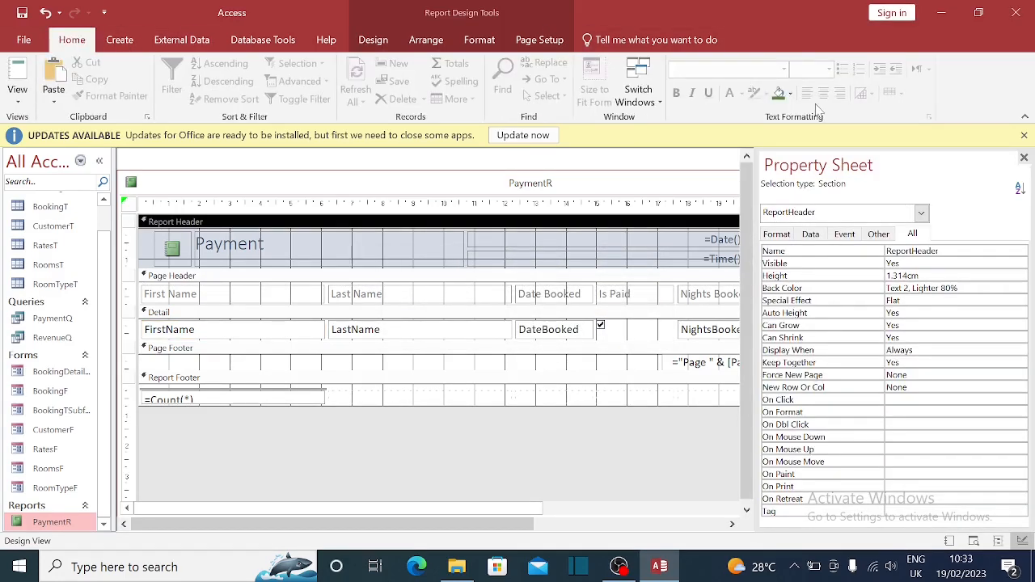
{"action": "left_click", "coordinate": [790, 94]}
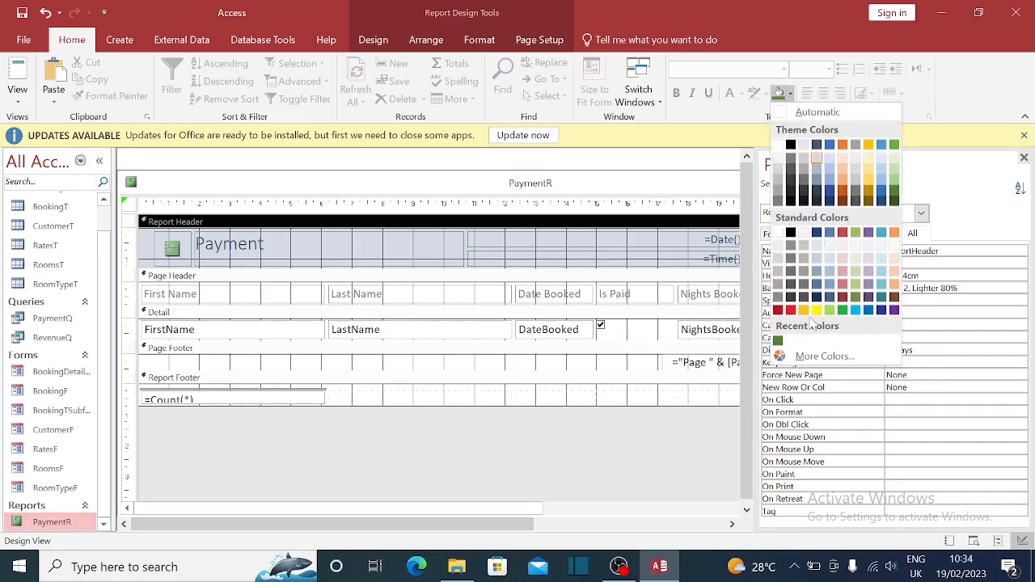
{"action": "left_click", "coordinate": [824, 356]}
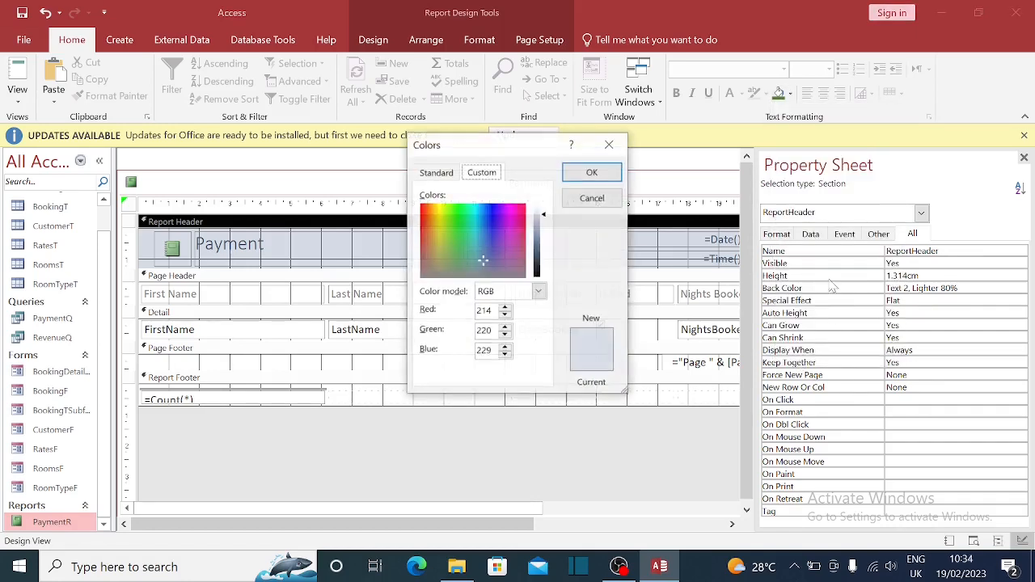
{"action": "left_click", "coordinate": [450, 173]}
{"action": "left_click", "coordinate": [476, 280]}
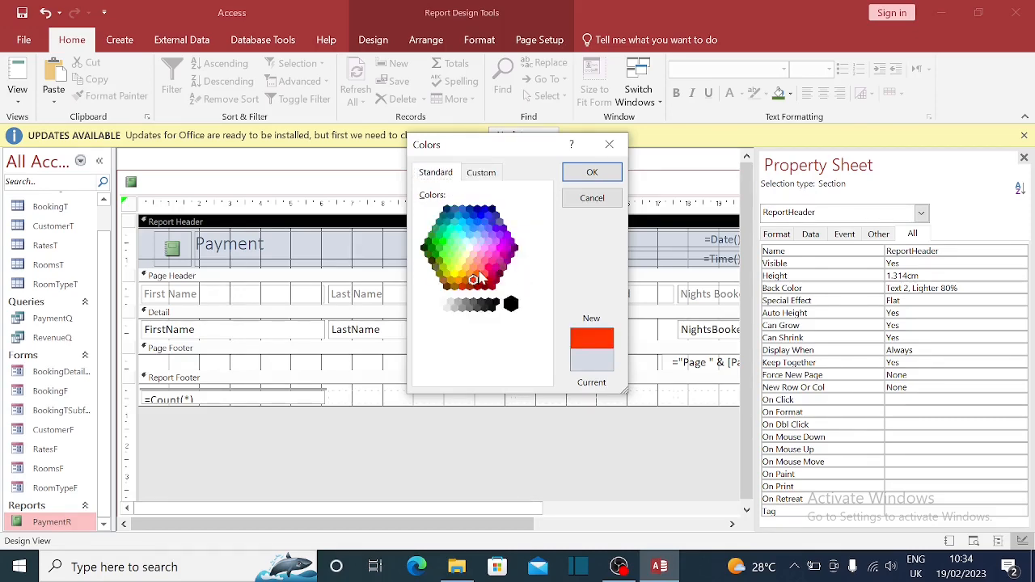
{"action": "left_click", "coordinate": [483, 279]}
{"action": "left_click", "coordinate": [593, 171]}
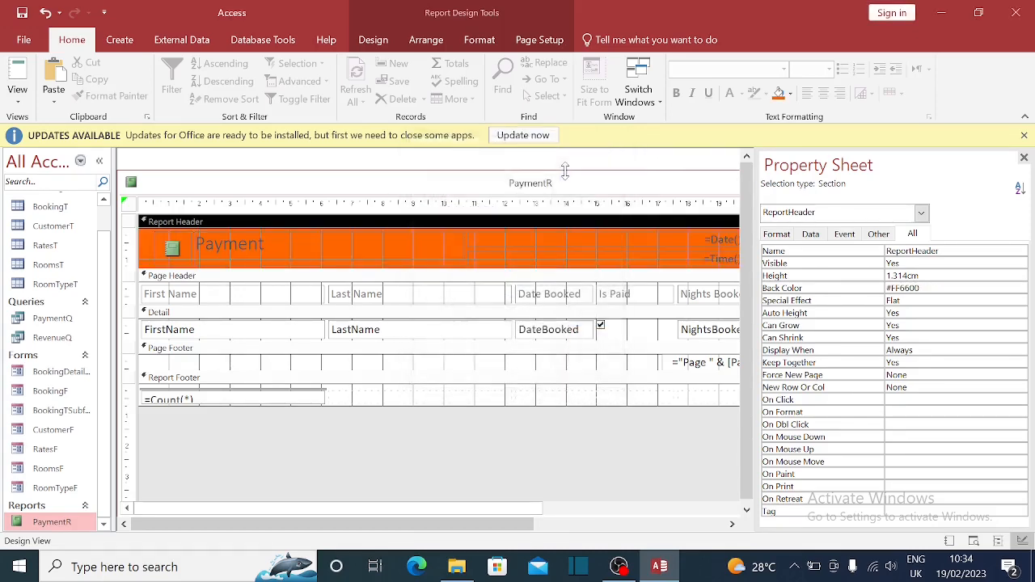
{"action": "left_click", "coordinate": [1024, 158]}
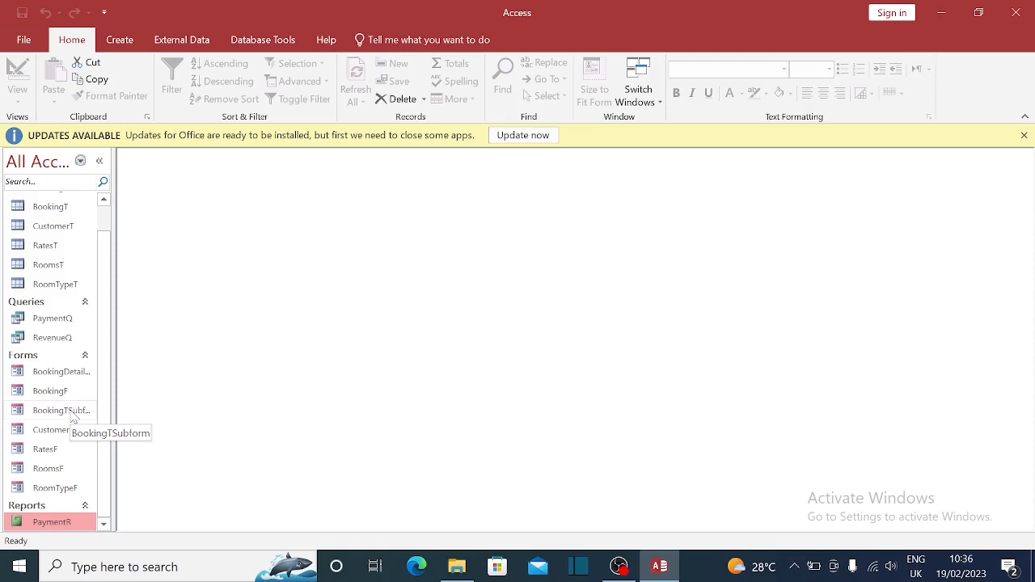
- Bring up the Database Tools ribbon with no database objects left open
{"action": "left_click", "coordinate": [280, 43]}
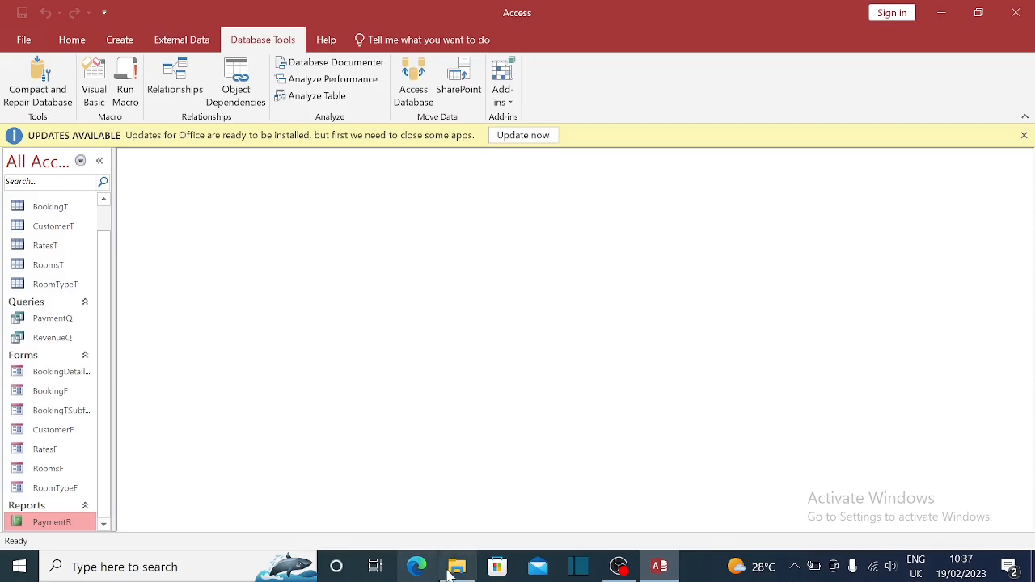
{"action": "mouse_move", "coordinate": [469, 571]}
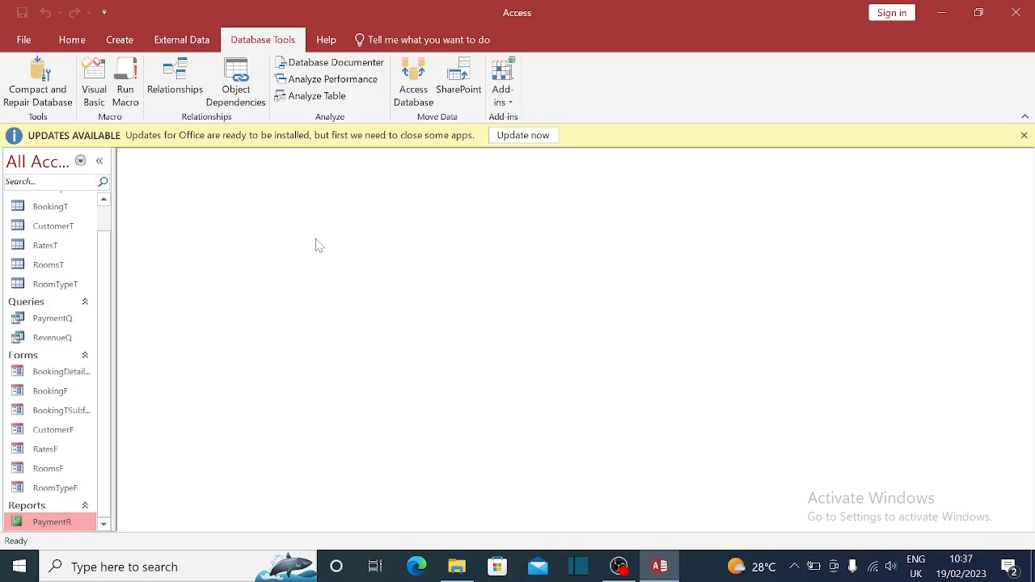
- Browse the More Forms and Navigation form options on the Create ribbon
{"action": "left_click", "coordinate": [123, 42]}
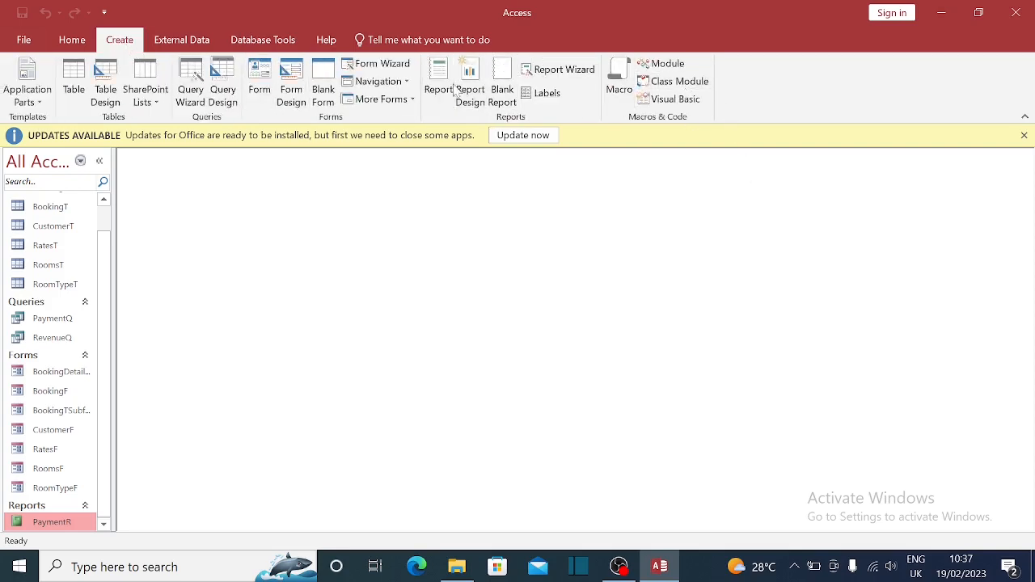
{"action": "left_click", "coordinate": [415, 102]}
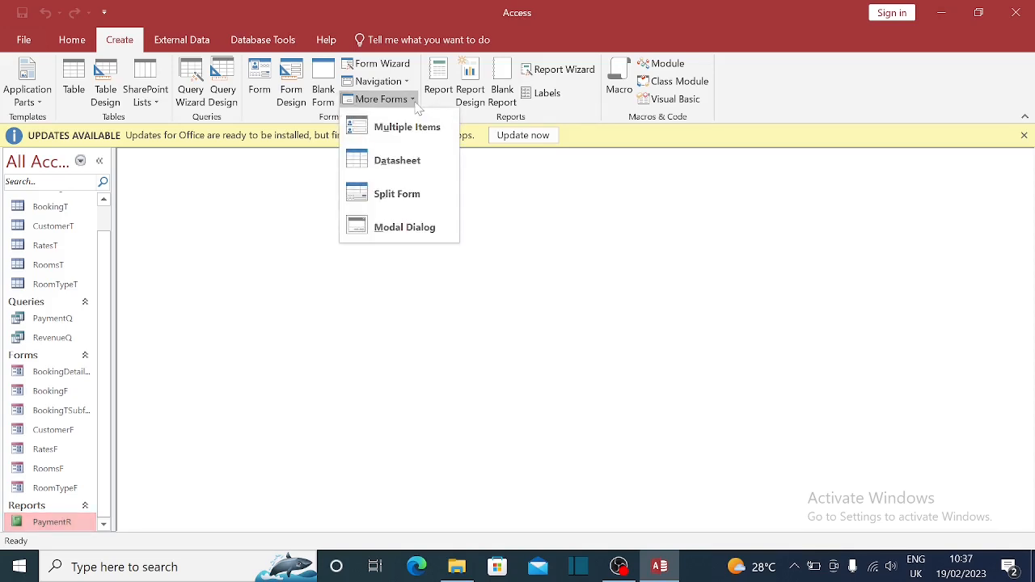
{"action": "left_click", "coordinate": [325, 341]}
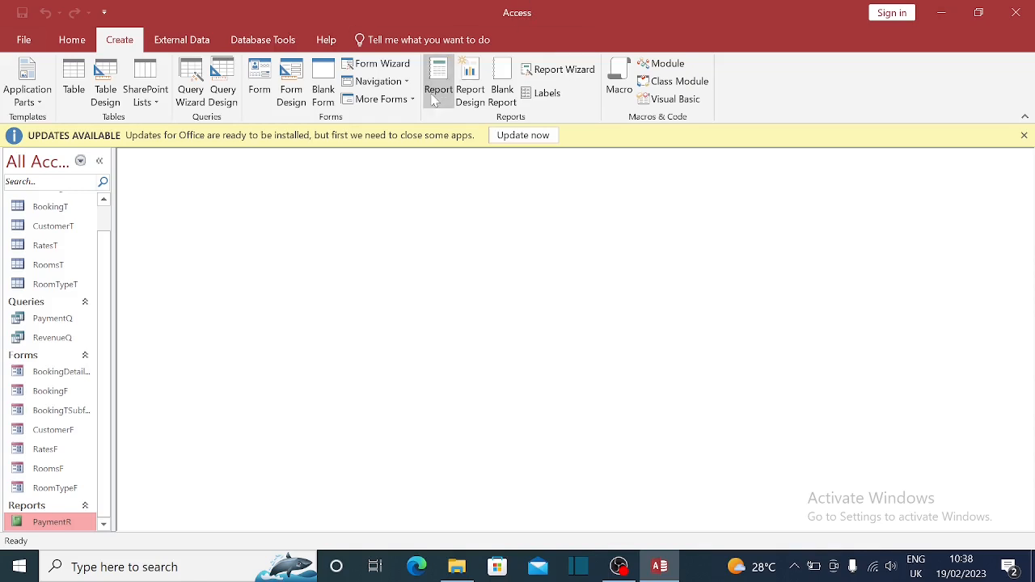
{"action": "left_click", "coordinate": [384, 99]}
{"action": "left_click", "coordinate": [398, 84]}
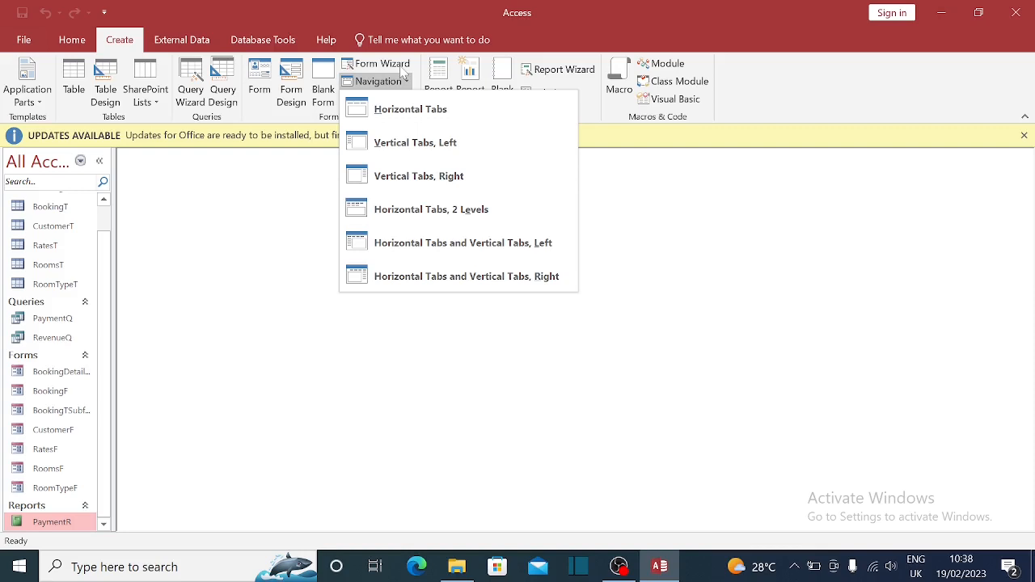
- Launch the Form Wizard, cancel it, and exit Access
{"action": "left_click", "coordinate": [395, 64]}
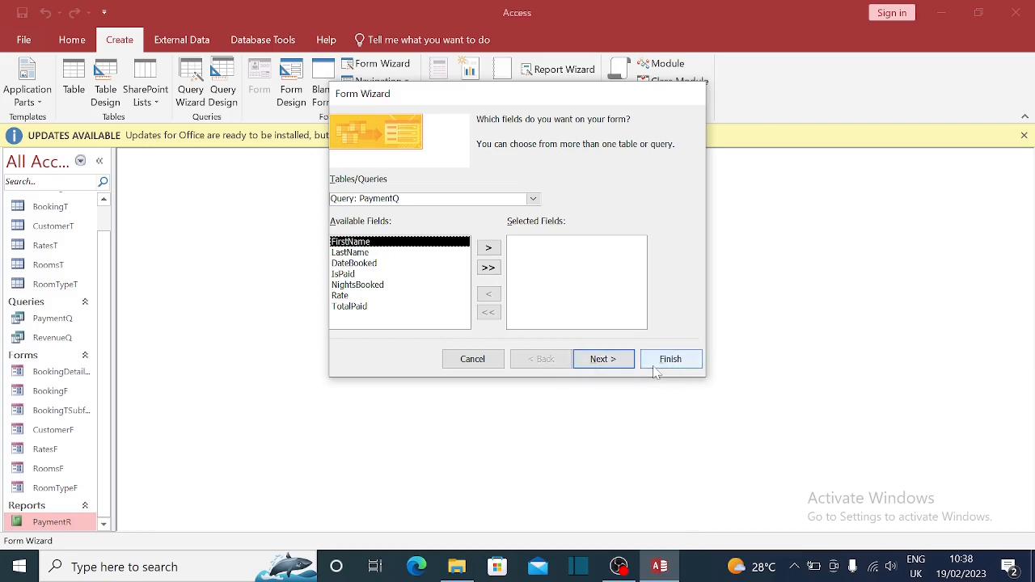
{"action": "left_click", "coordinate": [473, 359]}
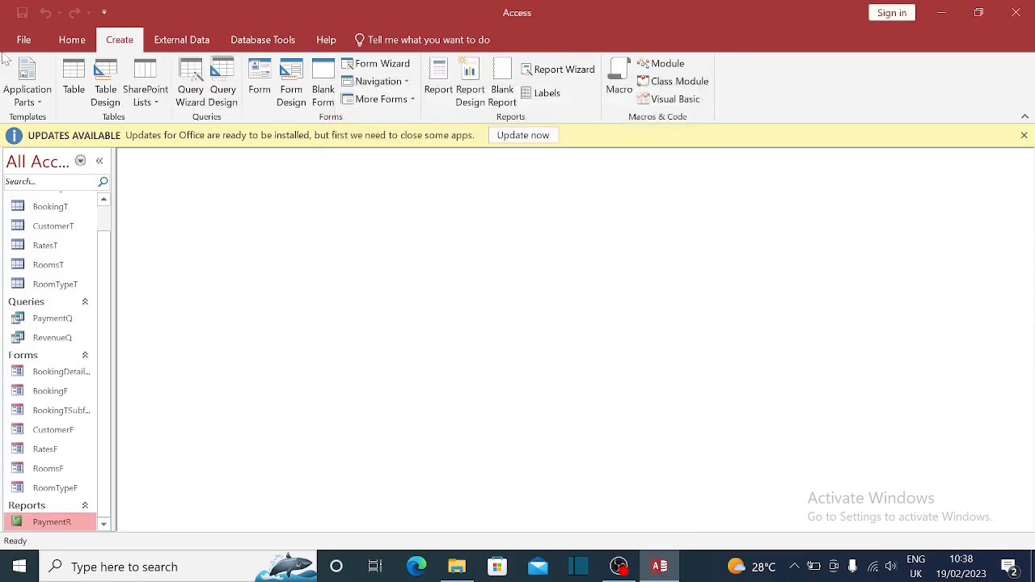
{"action": "left_click", "coordinate": [1021, 16]}
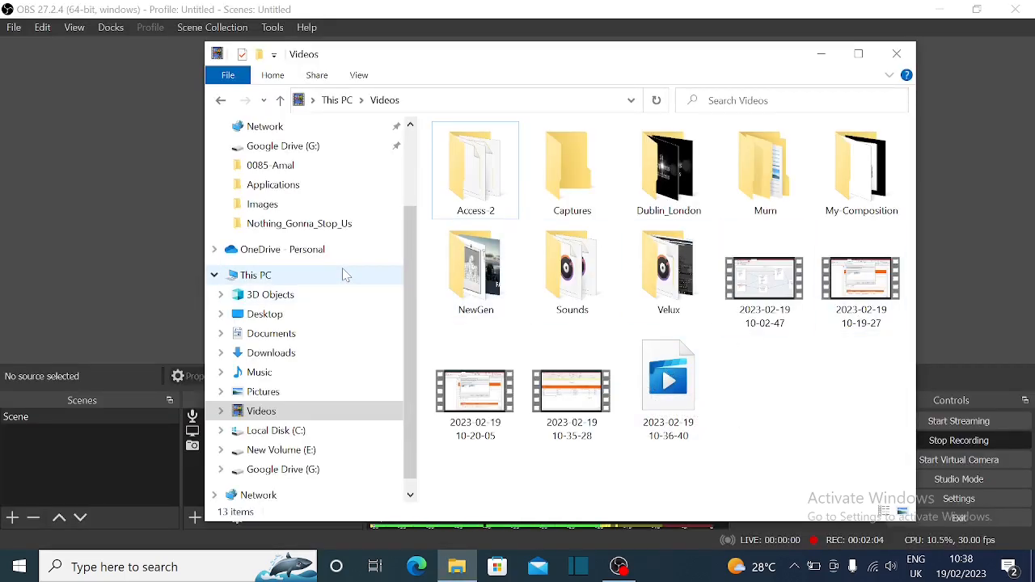
- Open the Fixed_Assets database from the Access Applications folder in File Explorer
{"action": "left_click", "coordinate": [273, 185]}
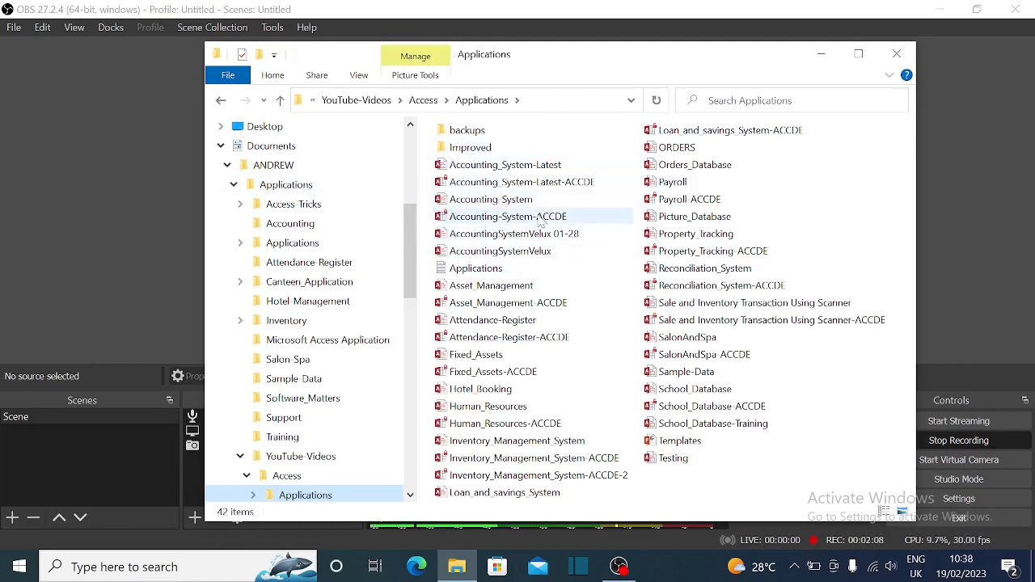
{"action": "left_click", "coordinate": [483, 361]}
{"action": "double_click", "coordinate": [483, 361]}
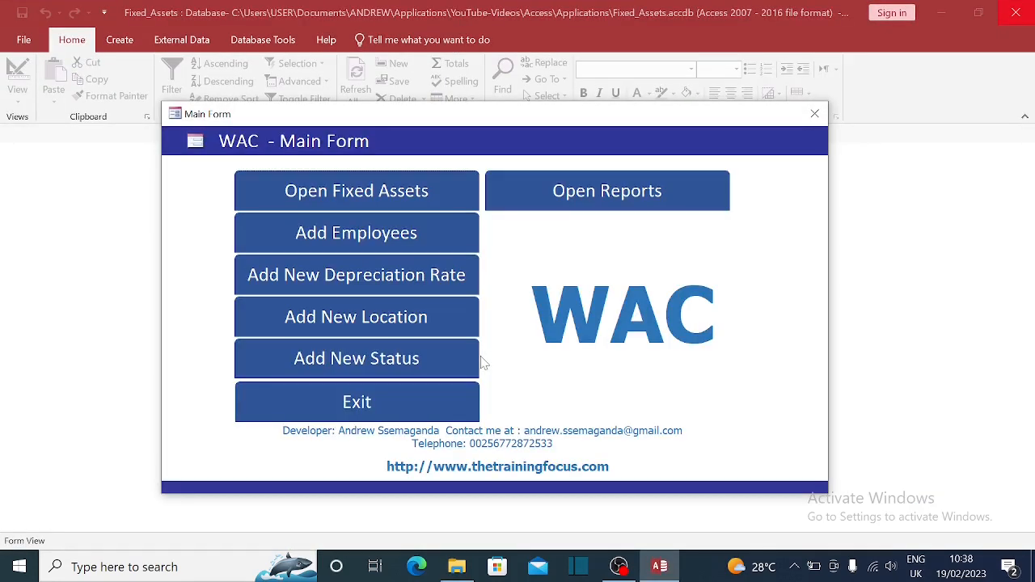
{"action": "left_click_drag", "start_coordinate": [485, 127], "coordinate": [504, 136]}
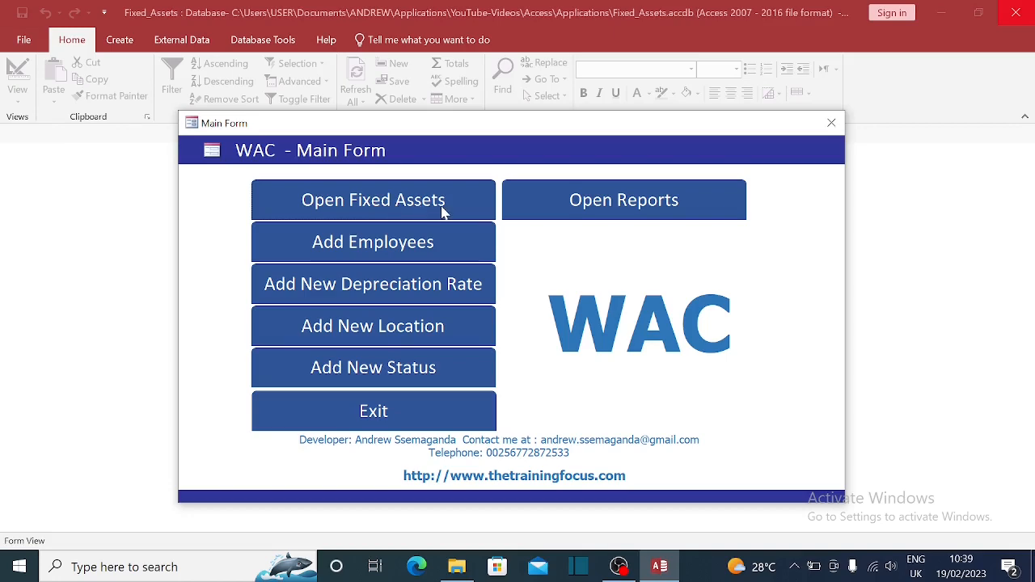
{"action": "left_click", "coordinate": [393, 203]}
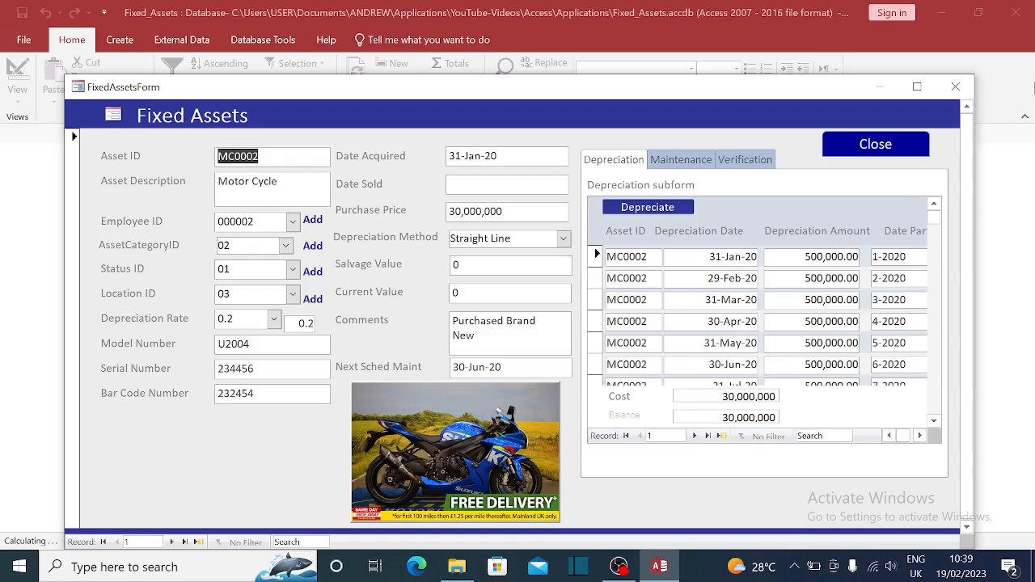
{"action": "left_click", "coordinate": [955, 86]}
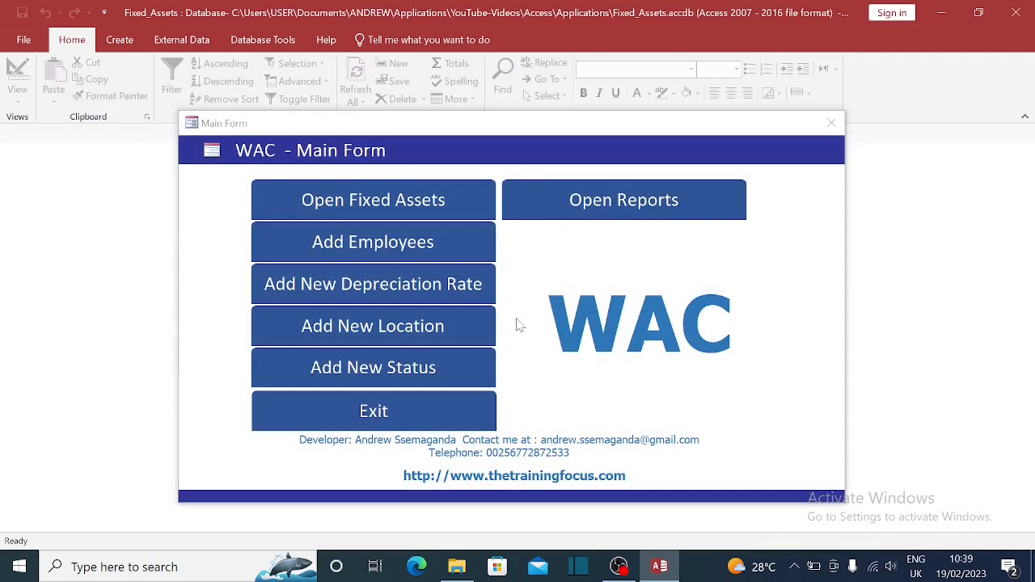